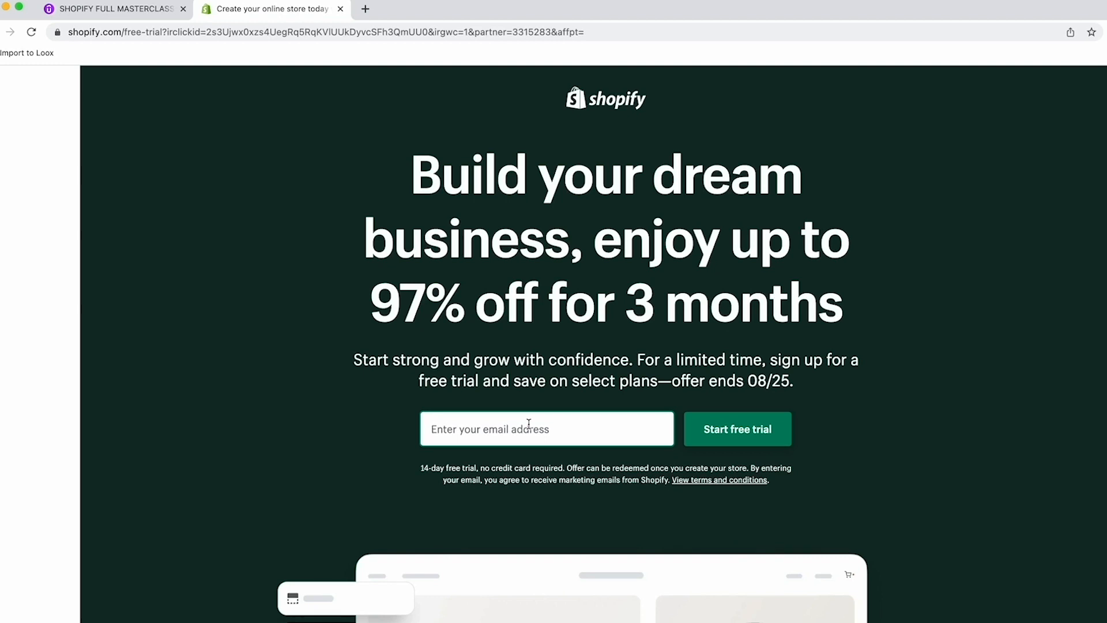
Start a Shopify free trial using the store owner's email address
click(529, 423)
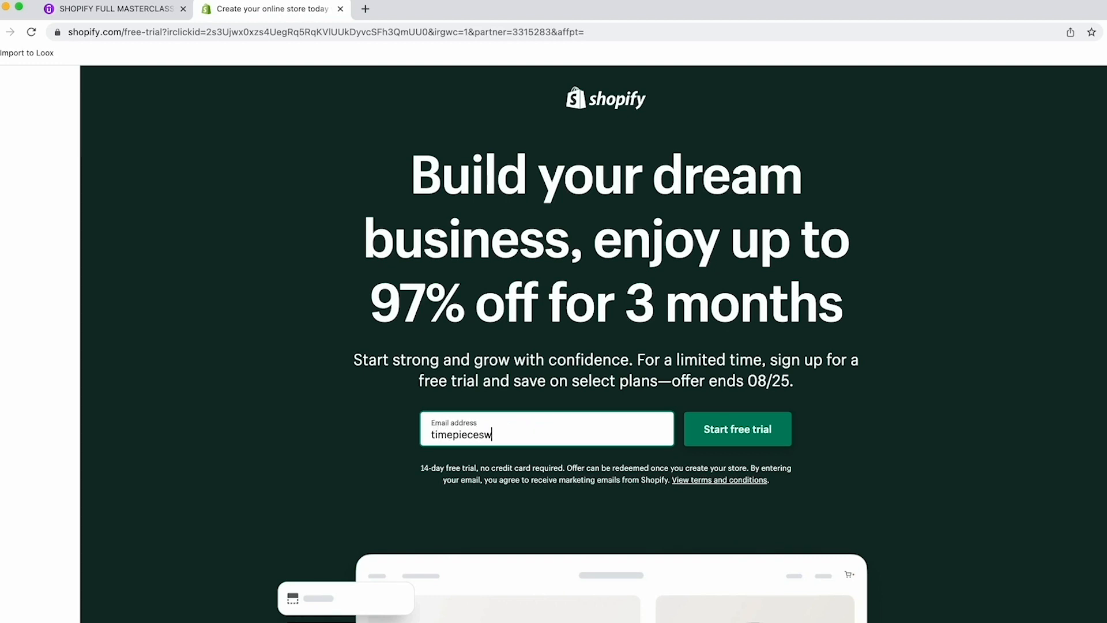
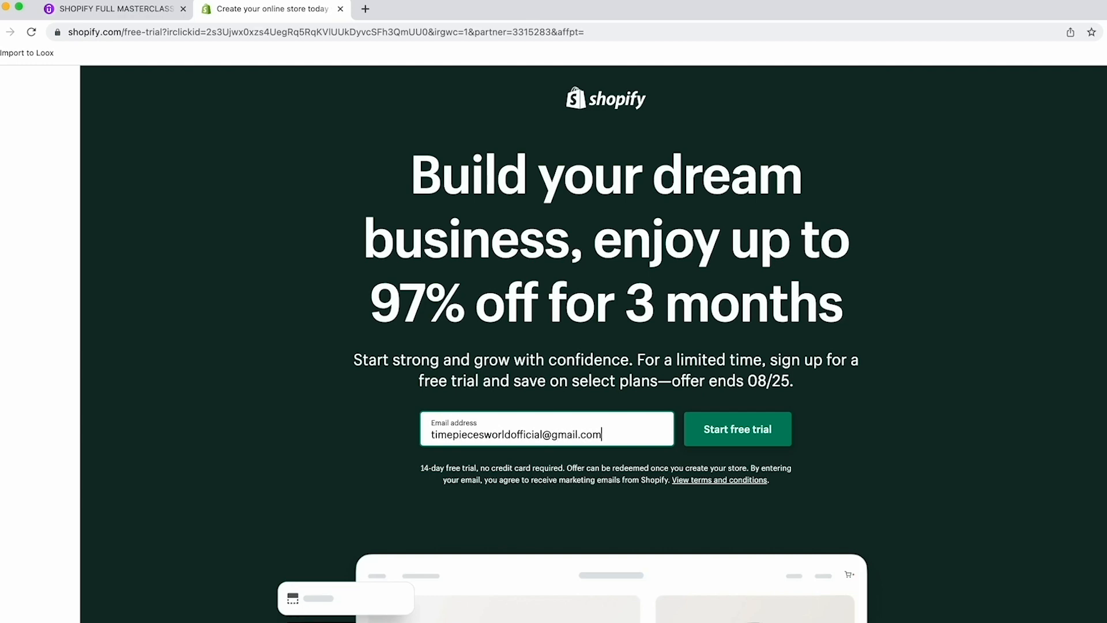
click(762, 442)
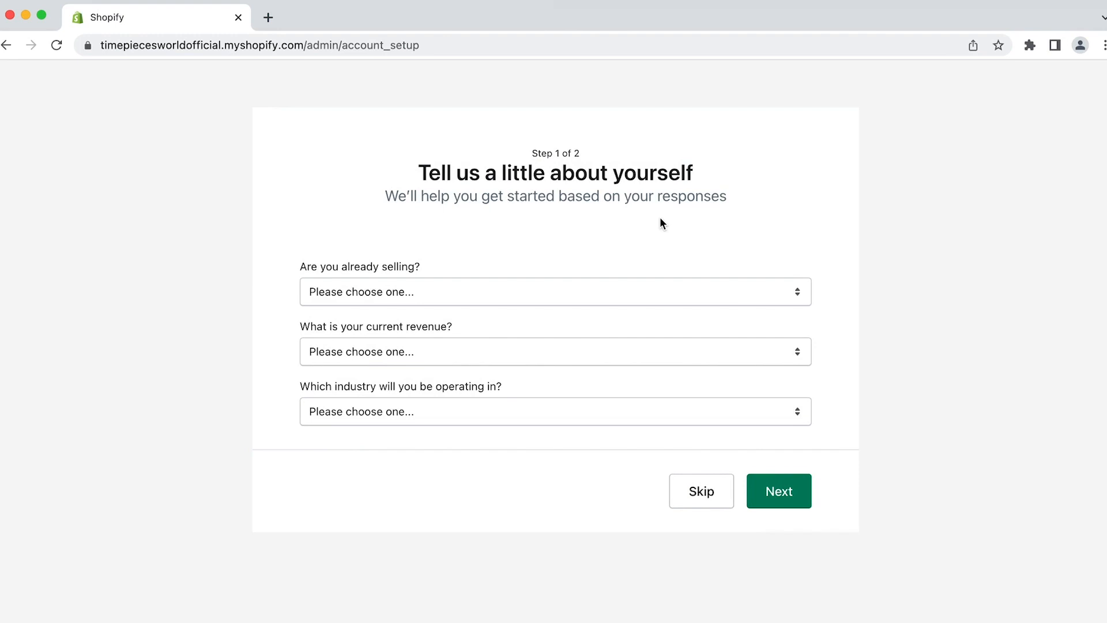
Answer 'I'm not selling products yet' and dropshipping 'Yes', leave revenue unanswered, and skip the step
click(489, 300)
click(417, 329)
scroll(531, 327, down, 3)
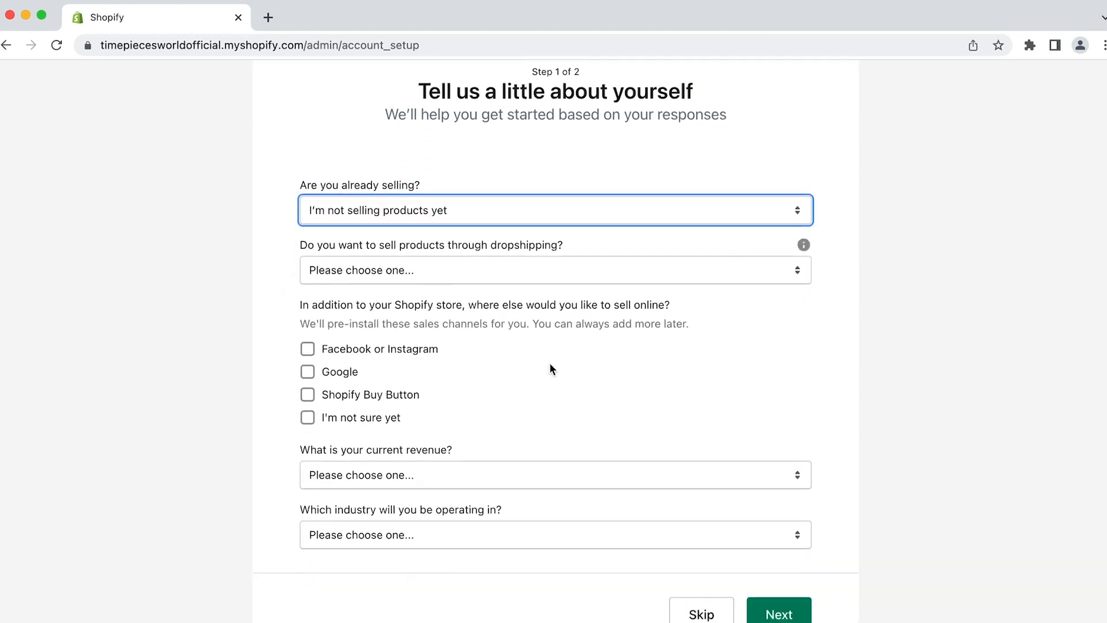
click(464, 269)
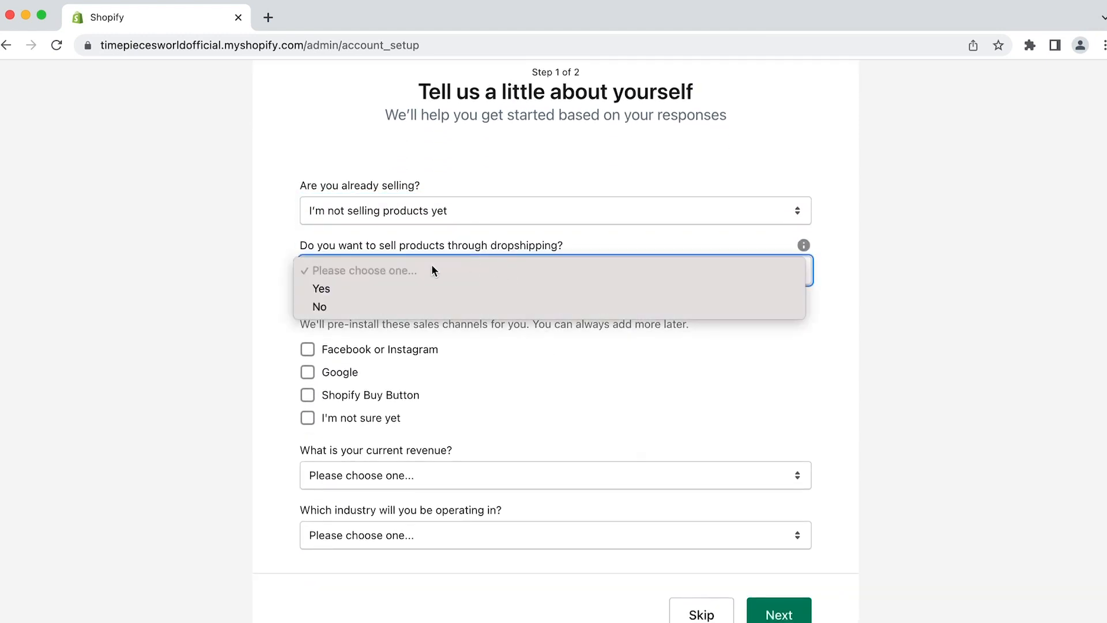
click(361, 289)
click(453, 464)
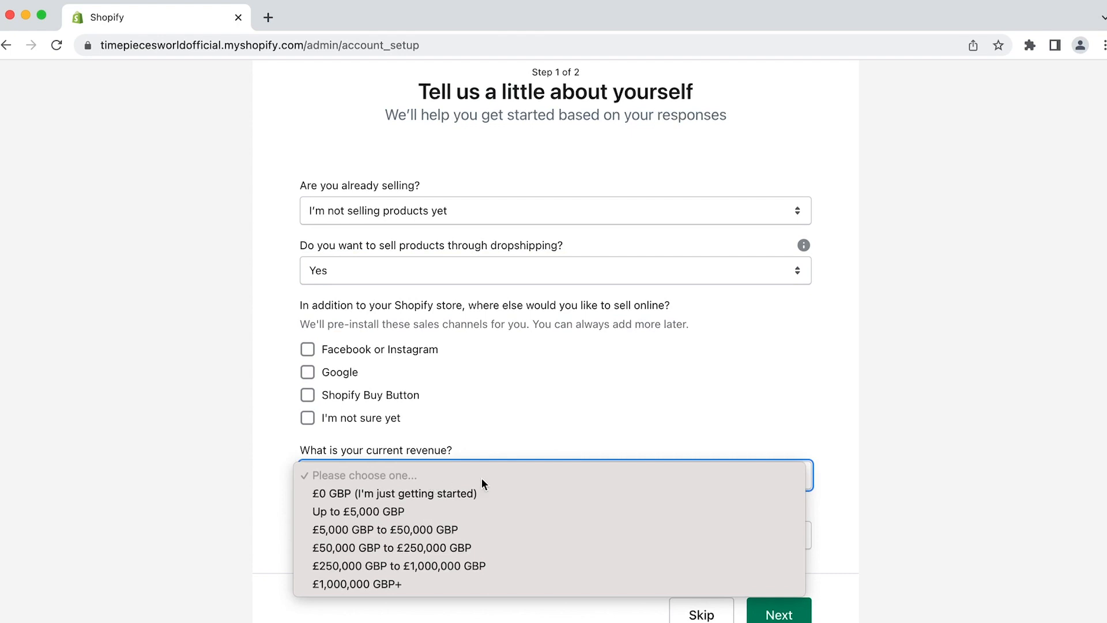
click(859, 490)
click(701, 612)
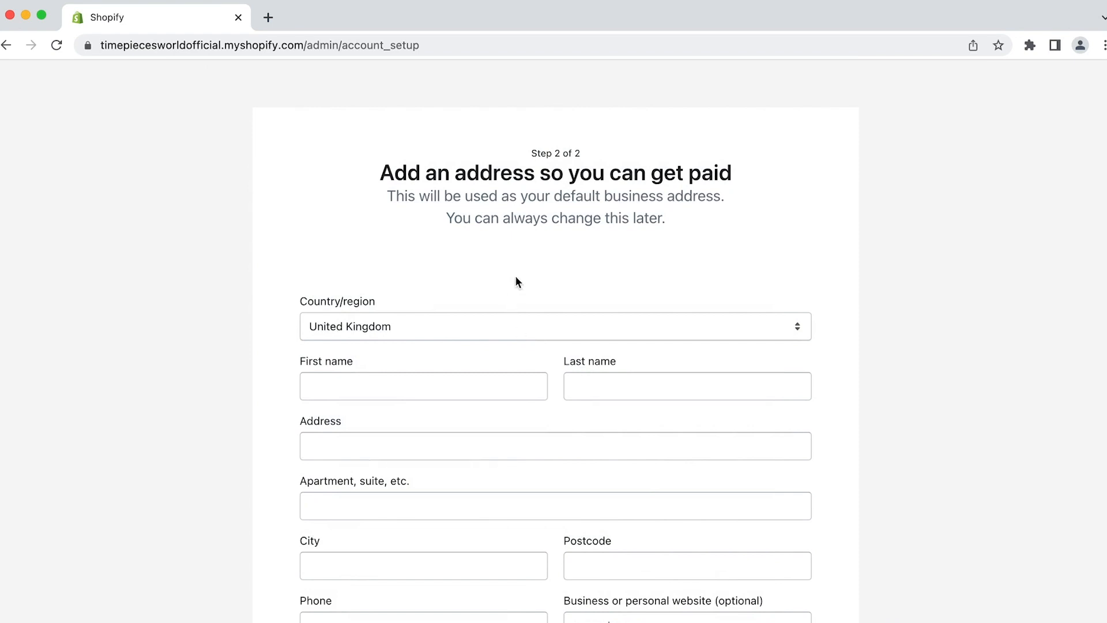
scroll(515, 275, down, 2)
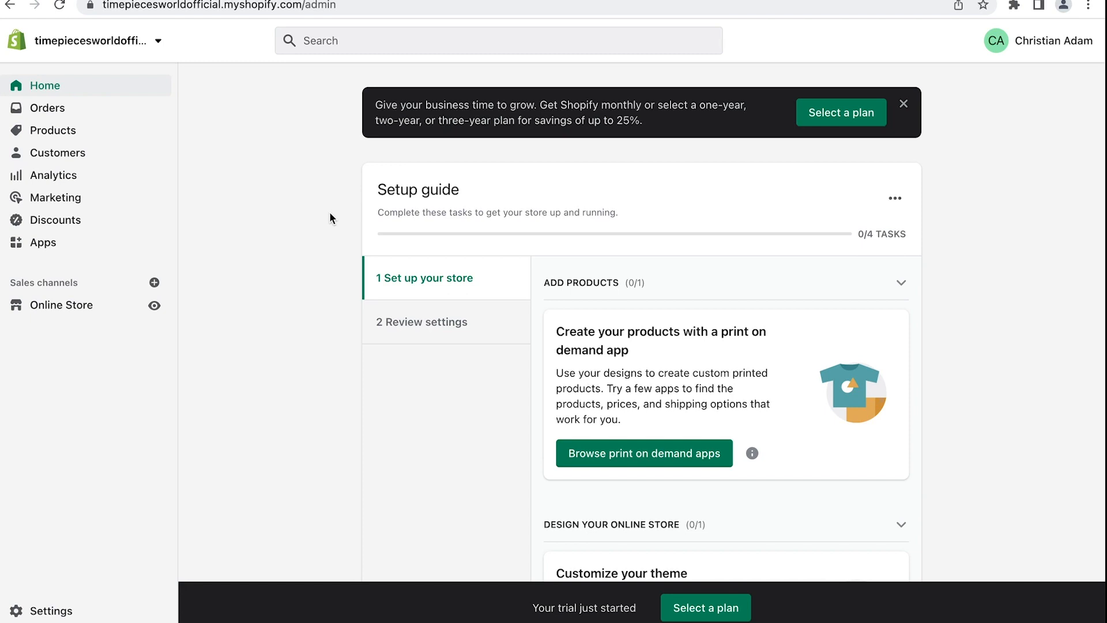
Choose the Basic Shopify Plan on the plan selection page
click(841, 113)
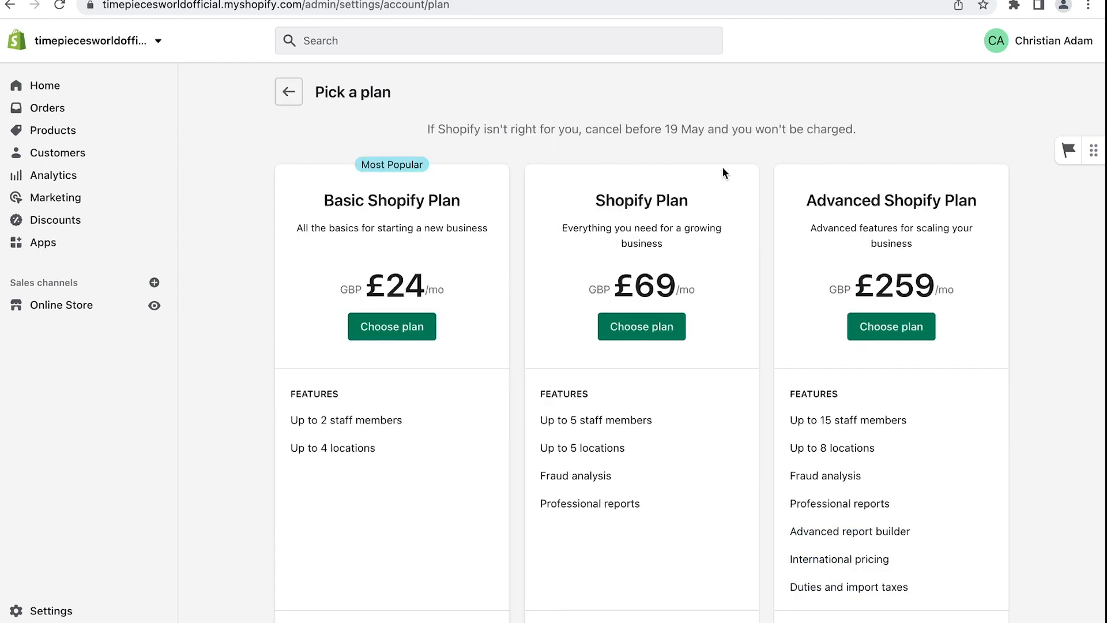
scroll(521, 199, down, 1)
scroll(522, 199, up, 1)
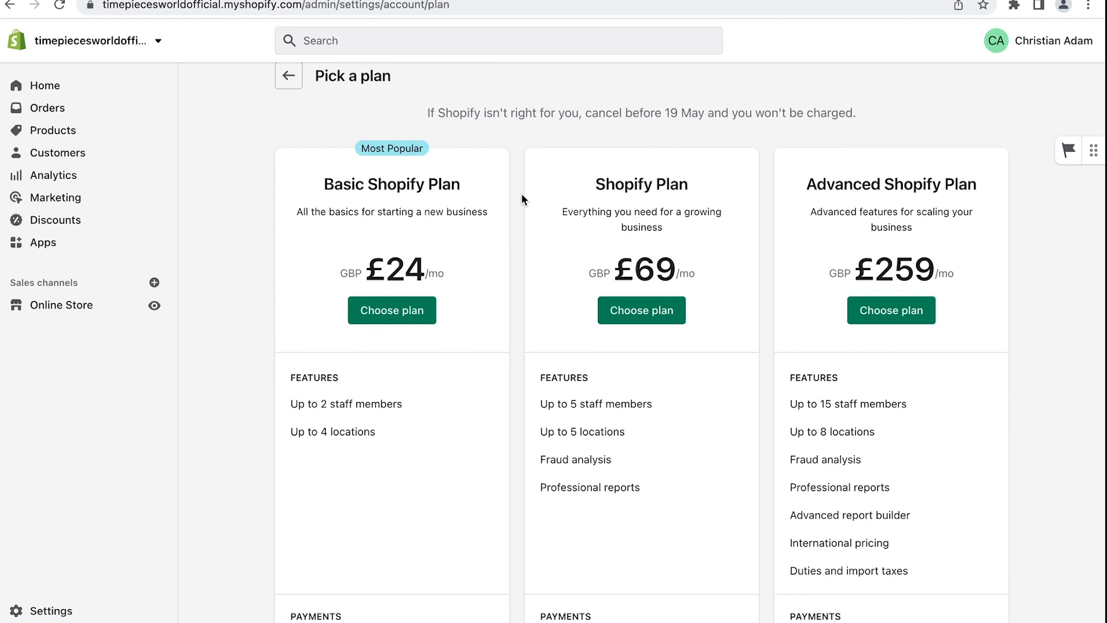
scroll(490, 231, down, 1)
click(425, 276)
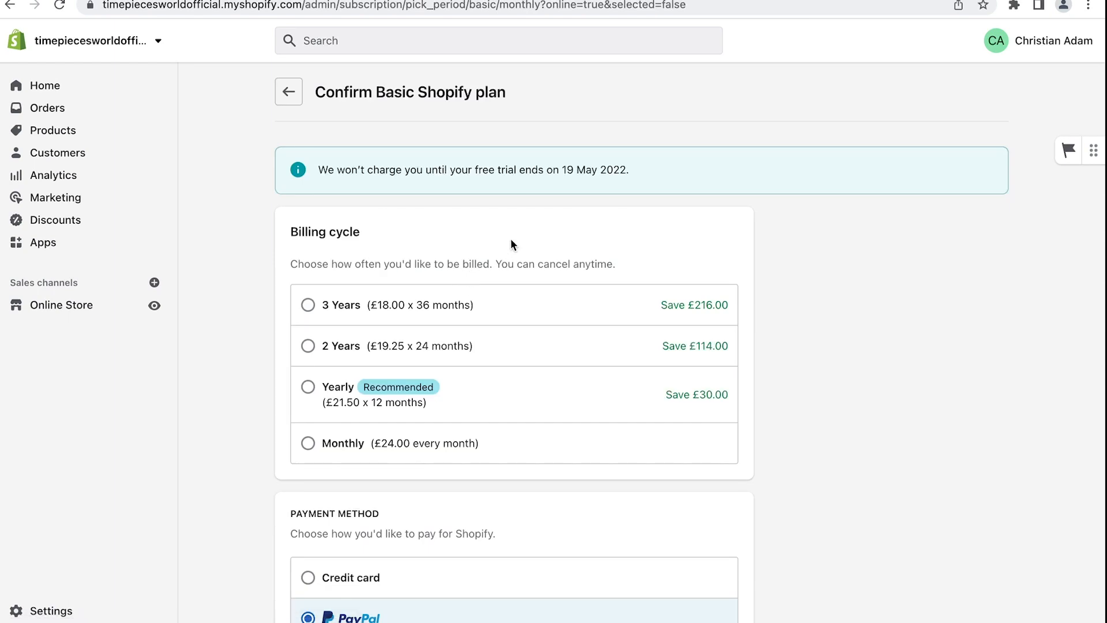
Bill the plan monthly and pay by credit card, starting the card details entry
scroll(511, 244, down, 3)
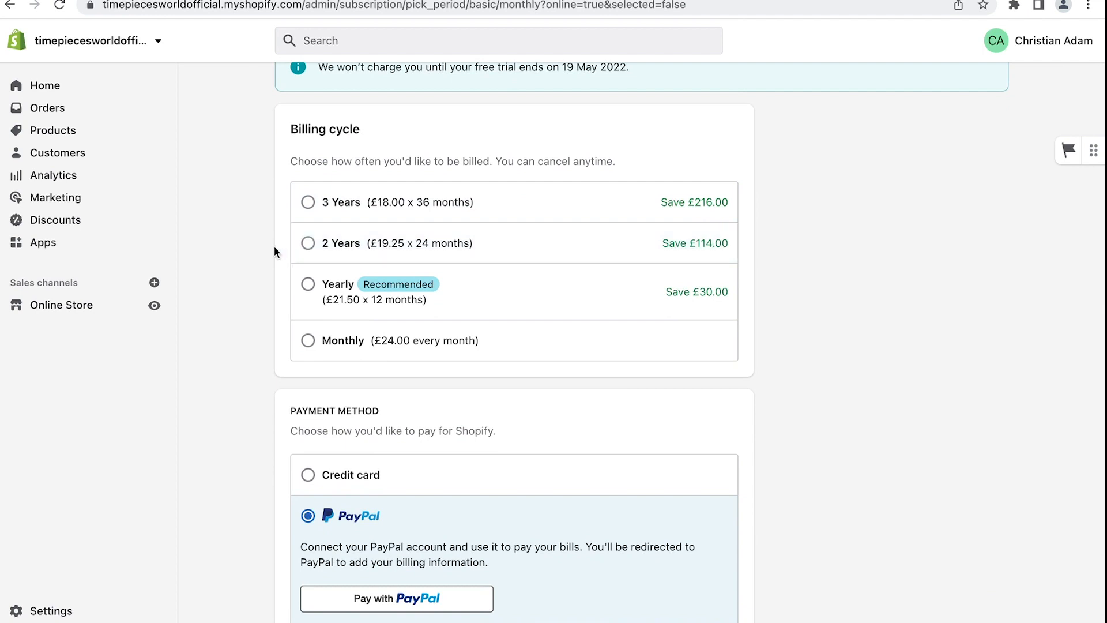
click(308, 344)
scroll(248, 340, down, 4)
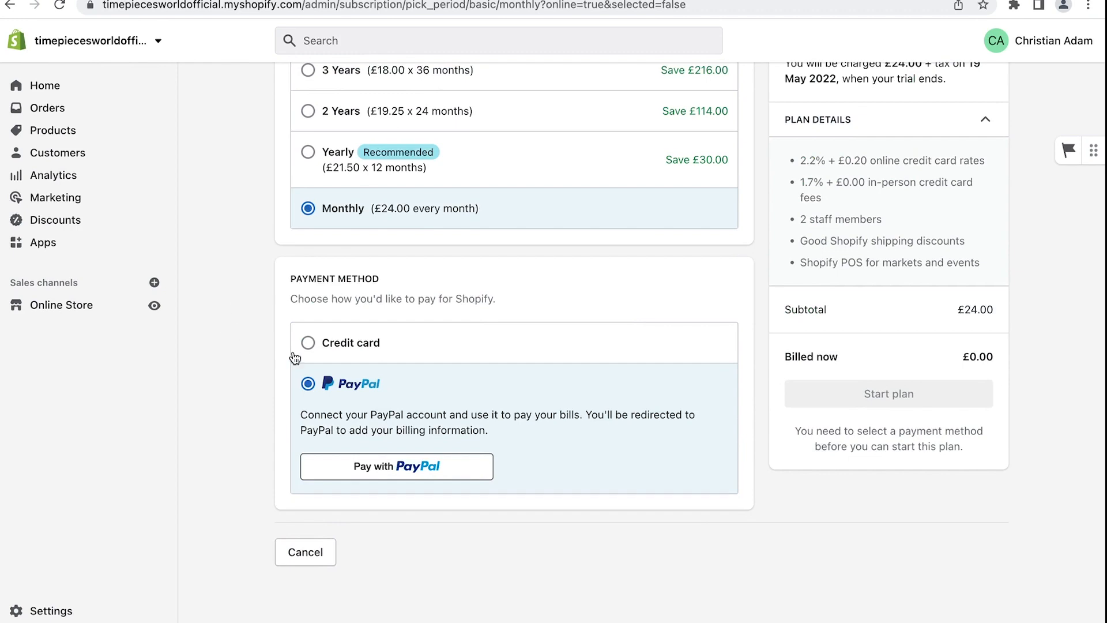
click(299, 345)
click(353, 435)
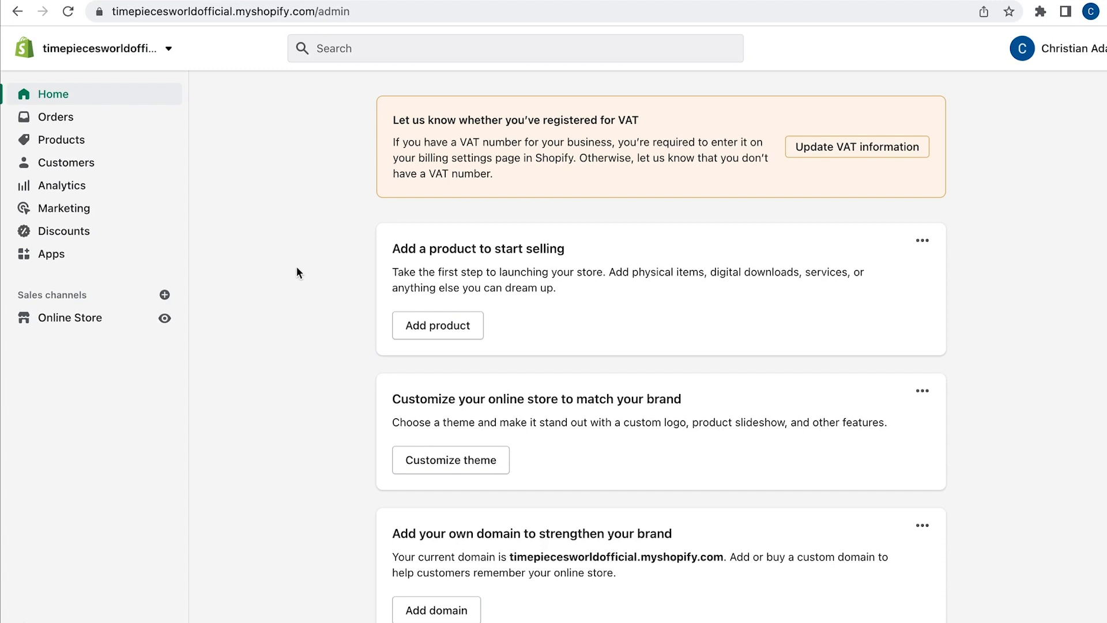
Uncheck Enable password in Online Store Preferences and save so the store goes live
click(86, 316)
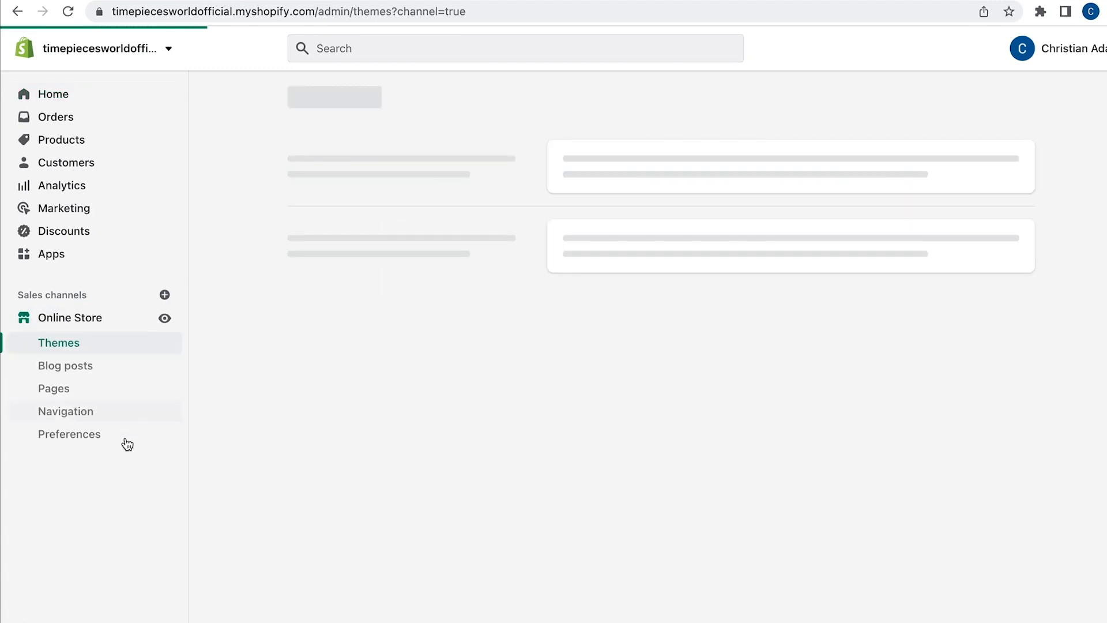
click(81, 435)
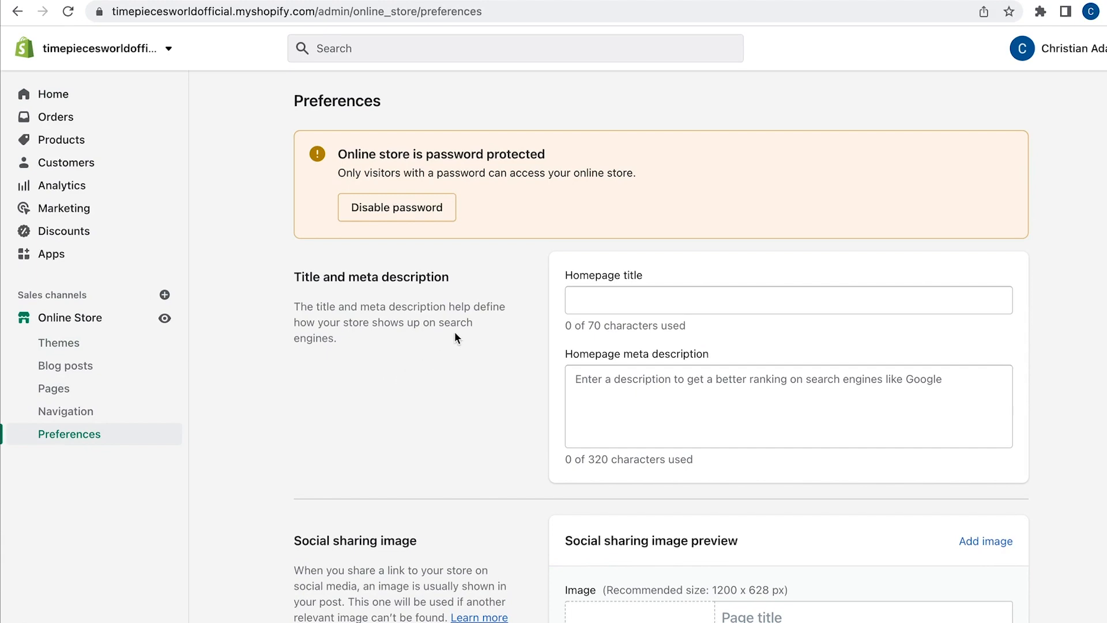
scroll(455, 334, down, 11)
scroll(455, 335, down, 10)
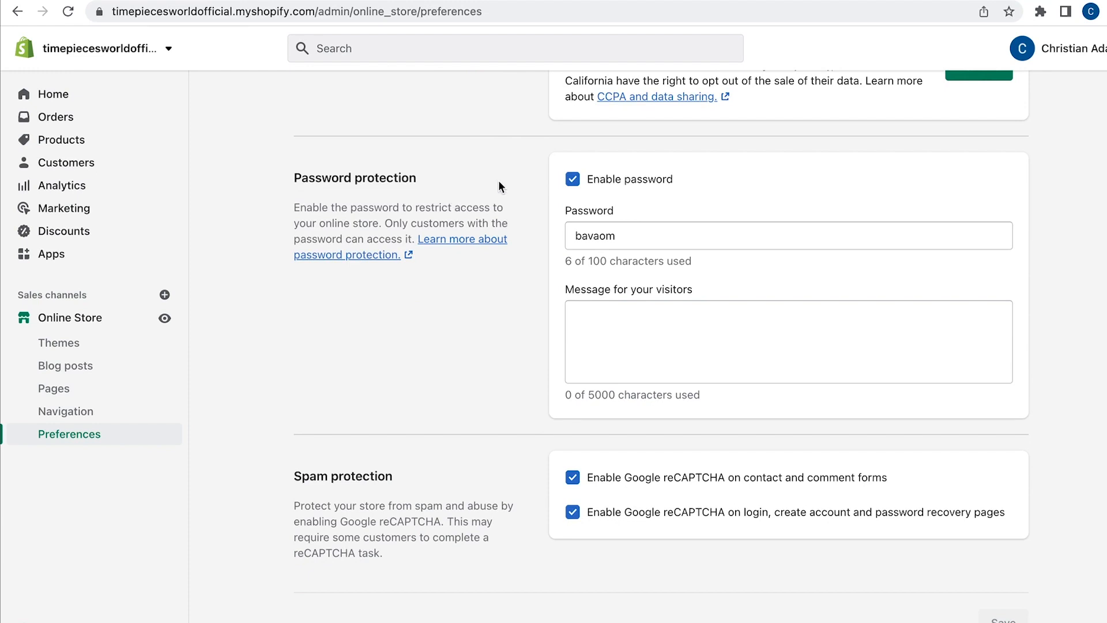
click(576, 181)
click(1002, 58)
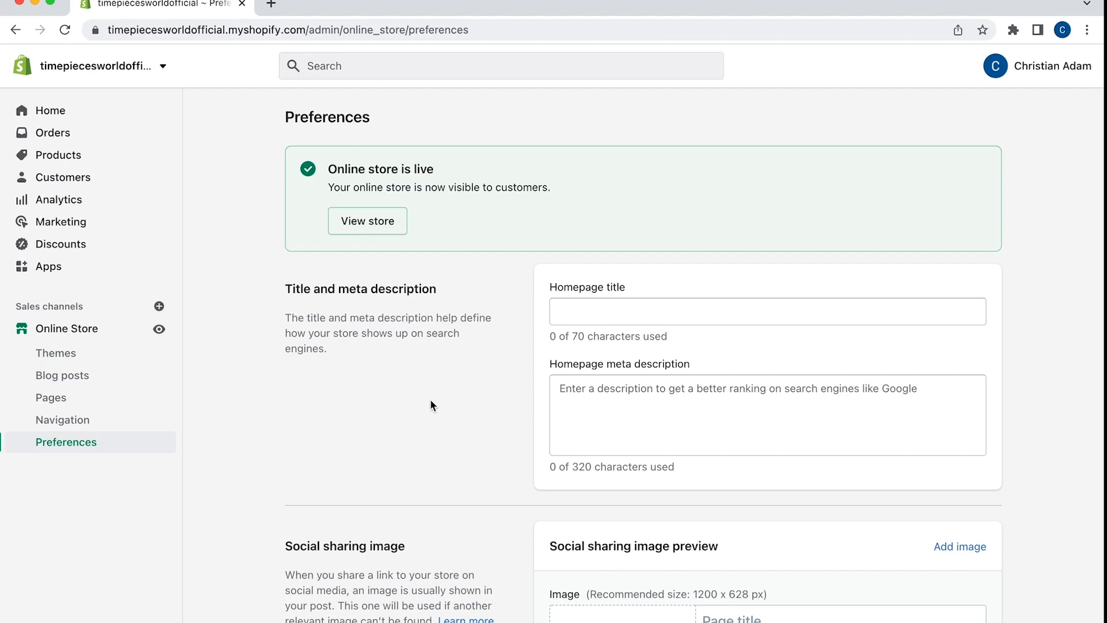
click(85, 336)
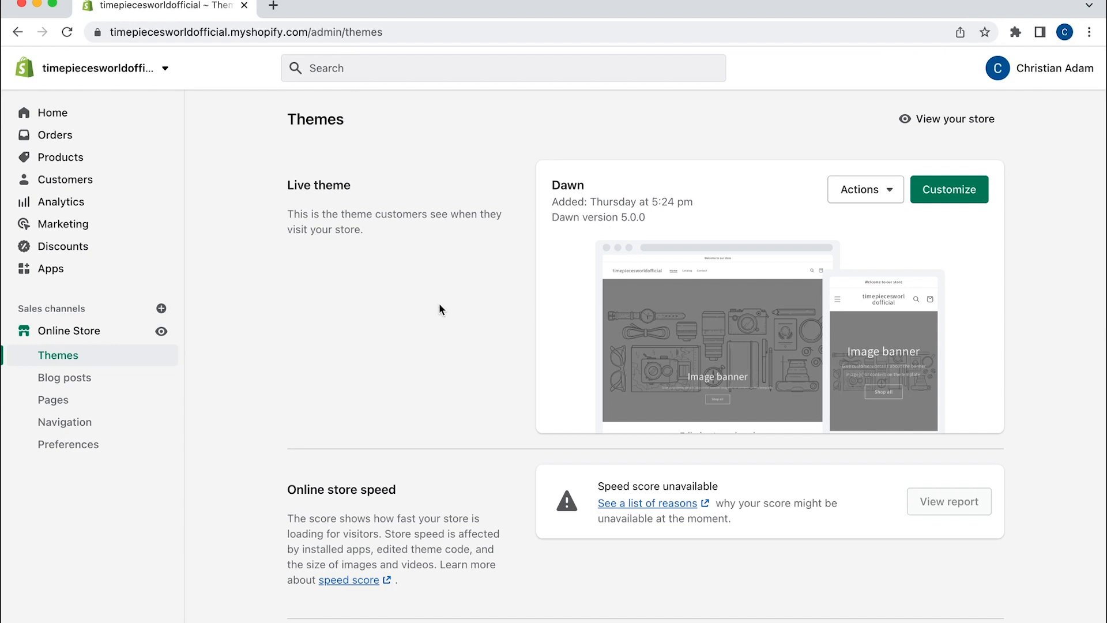
Search the Theme Store for 'brooklyn' and add the free Brooklyn theme to the store
scroll(553, 314, down, 3)
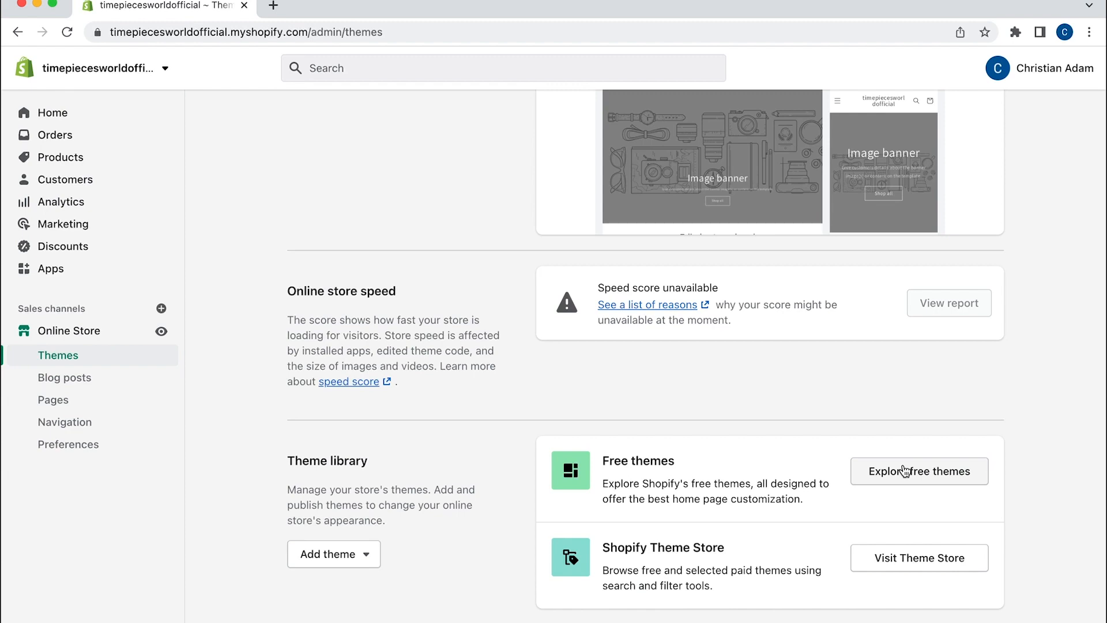
click(930, 559)
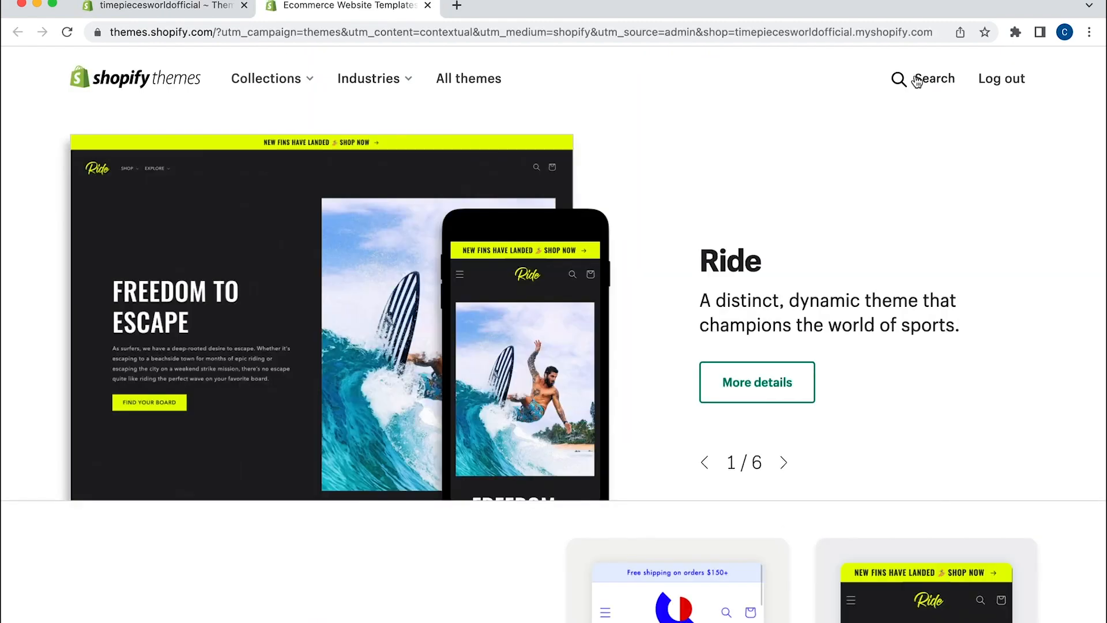
click(930, 79)
text(brooklyn)
key(Return)
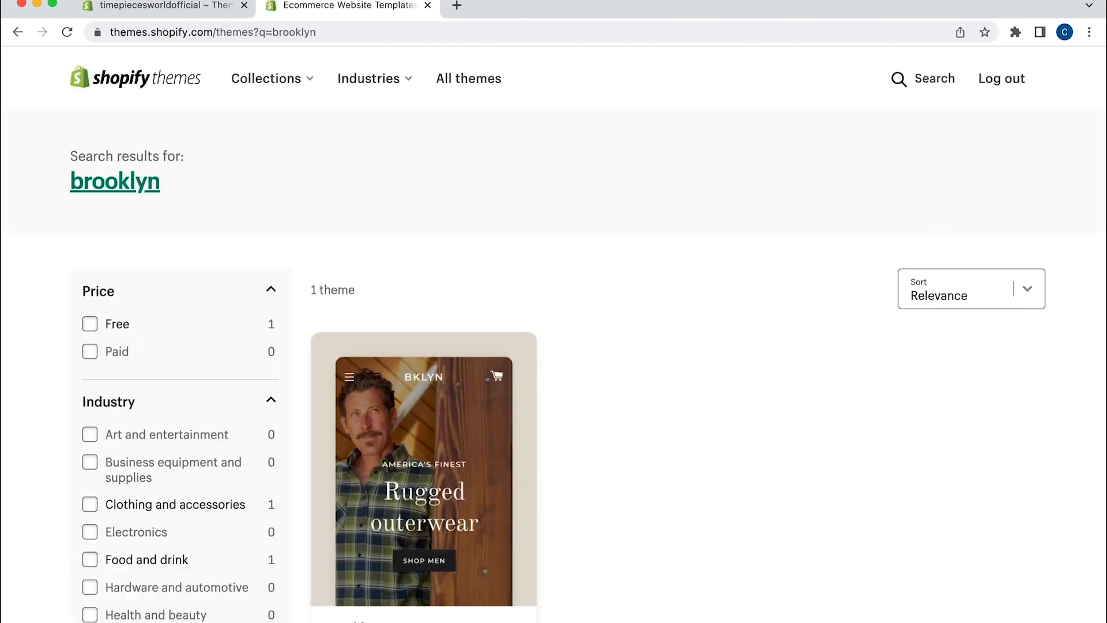
click(468, 489)
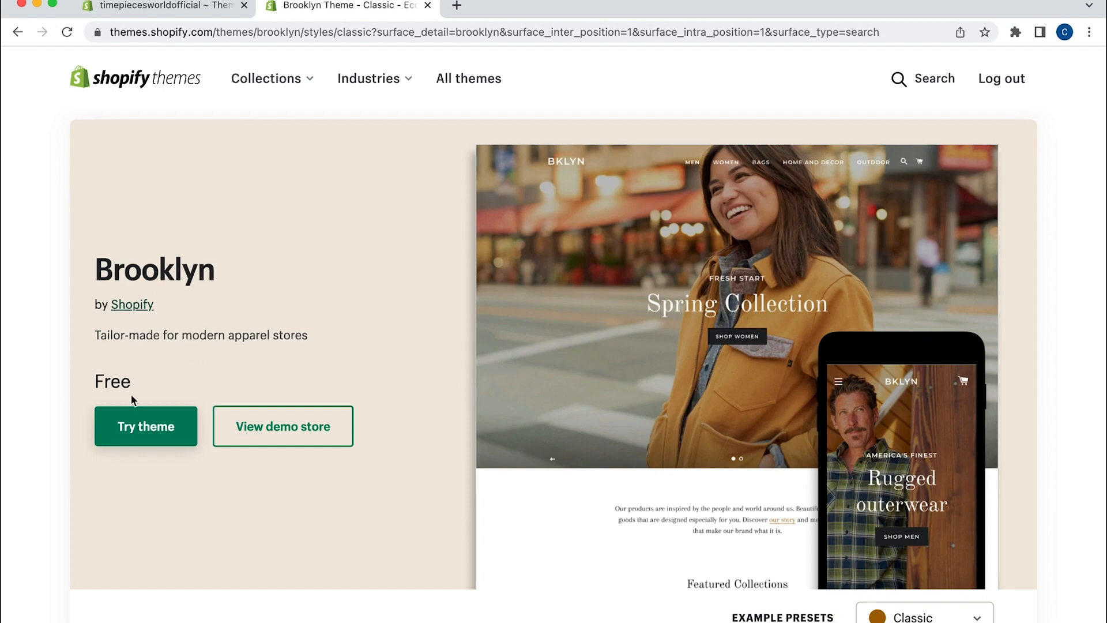
click(144, 425)
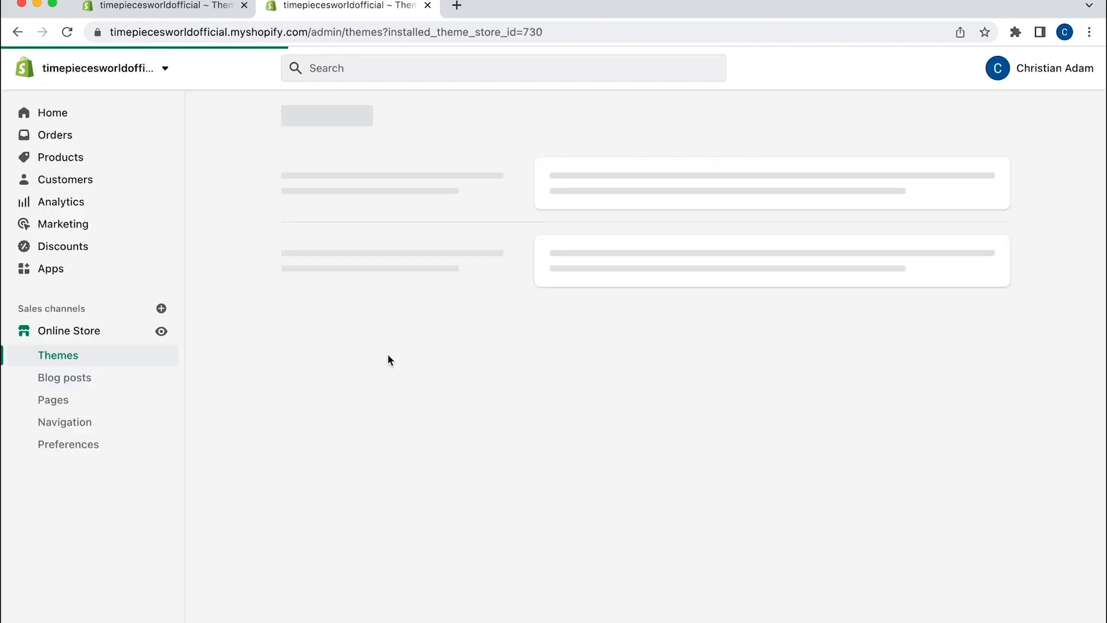
Publish Brooklyn from the theme library's Actions menu, confirming it replaces Dawn
scroll(398, 340, down, 5)
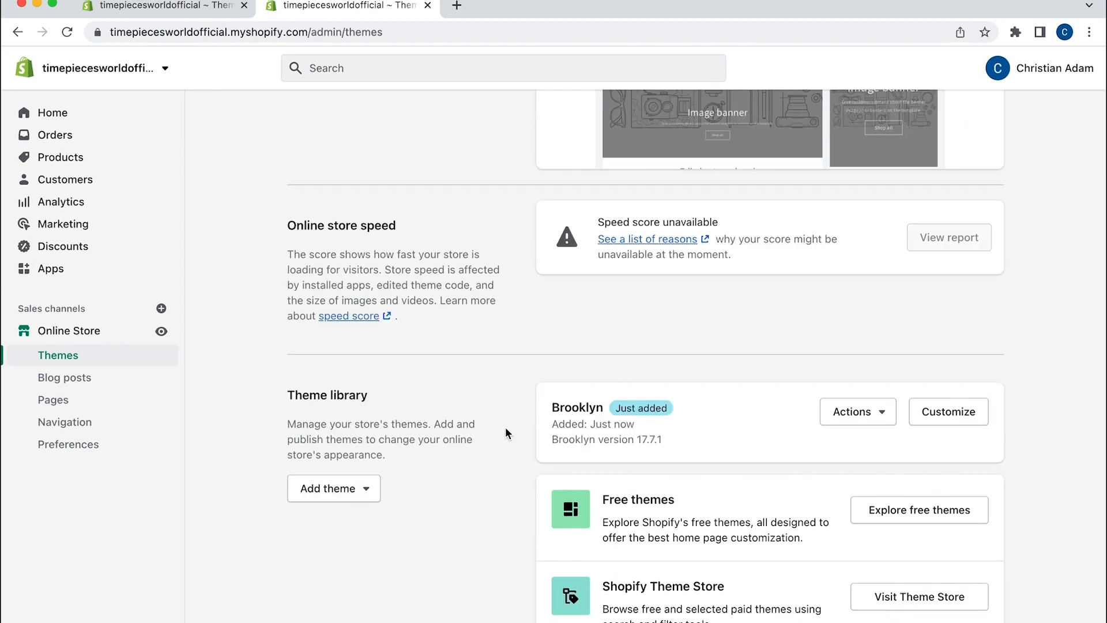
click(875, 424)
click(868, 155)
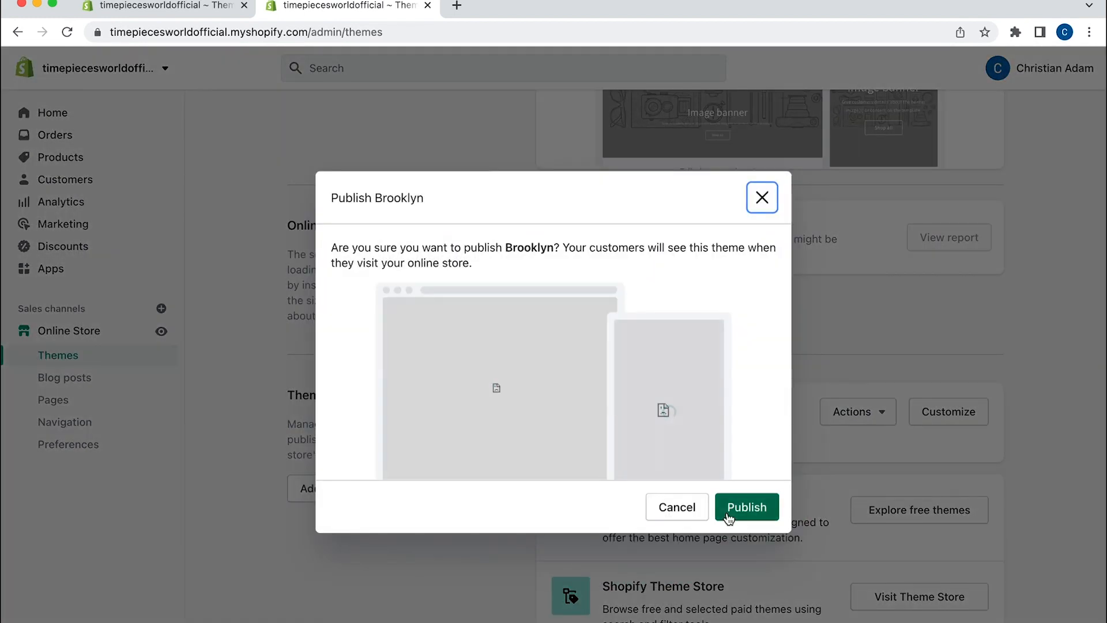
click(746, 514)
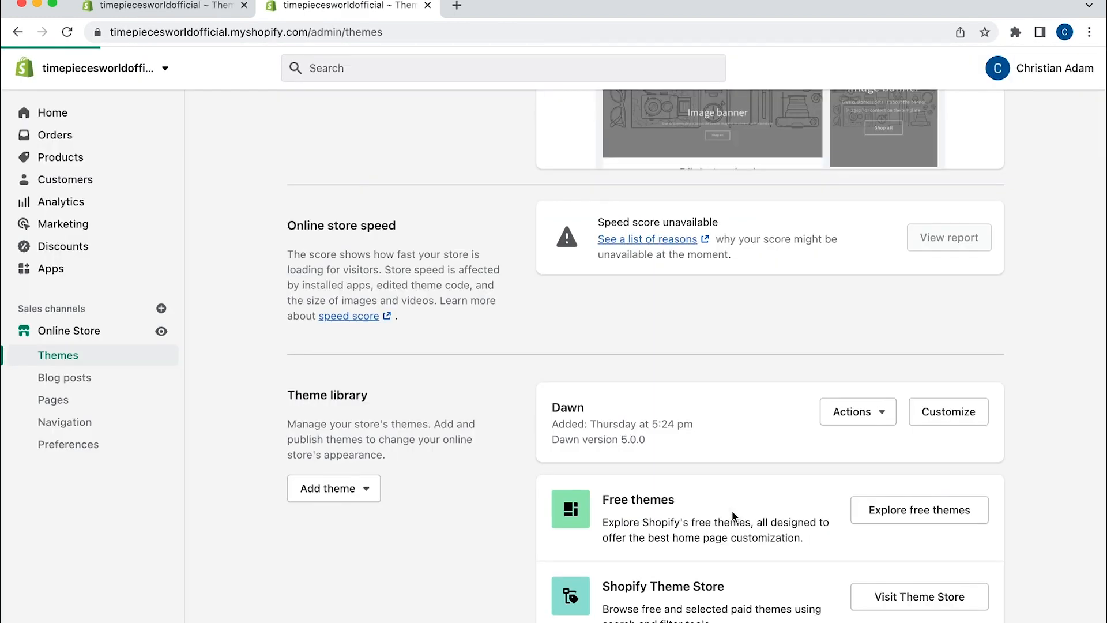
scroll(510, 294, up, 5)
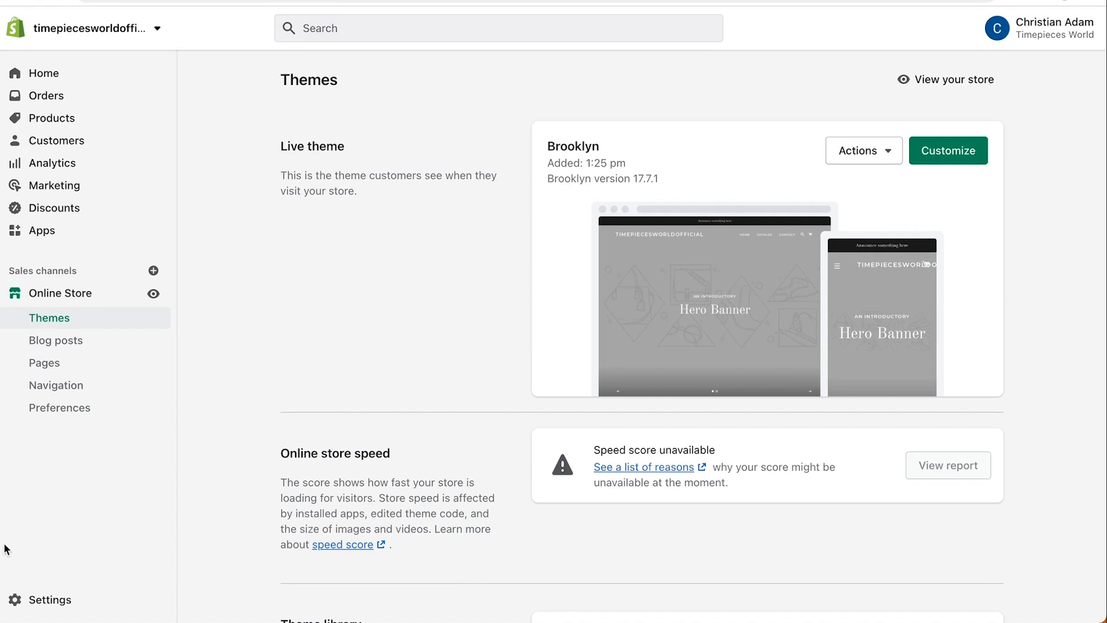
Change Store currency in Store details from British pounds to US dollars (USD)
click(52, 600)
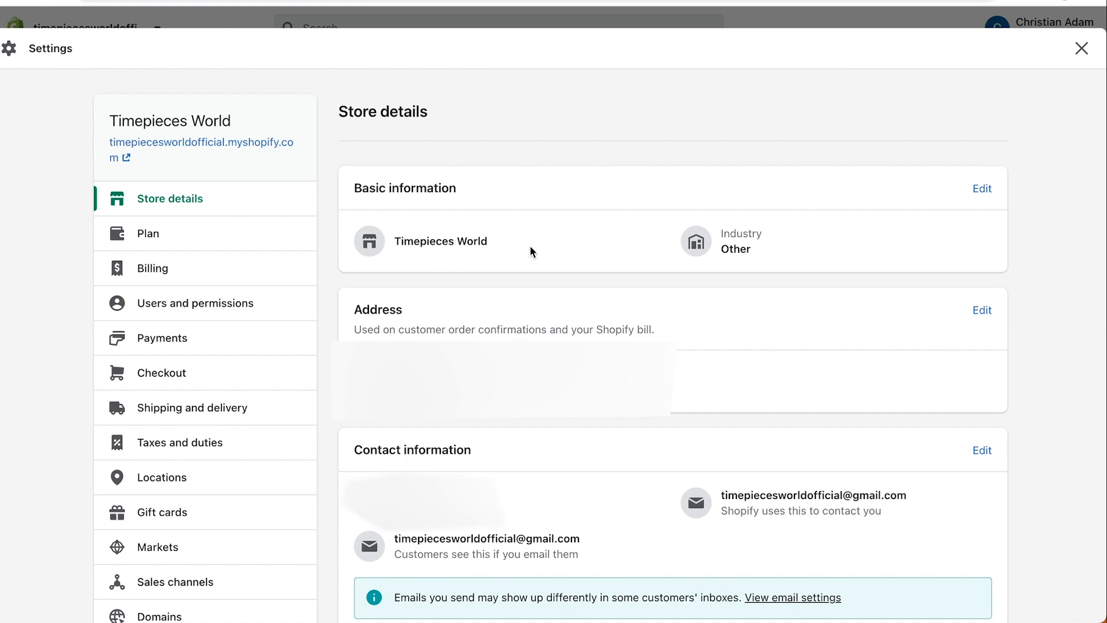
scroll(530, 252, down, 2)
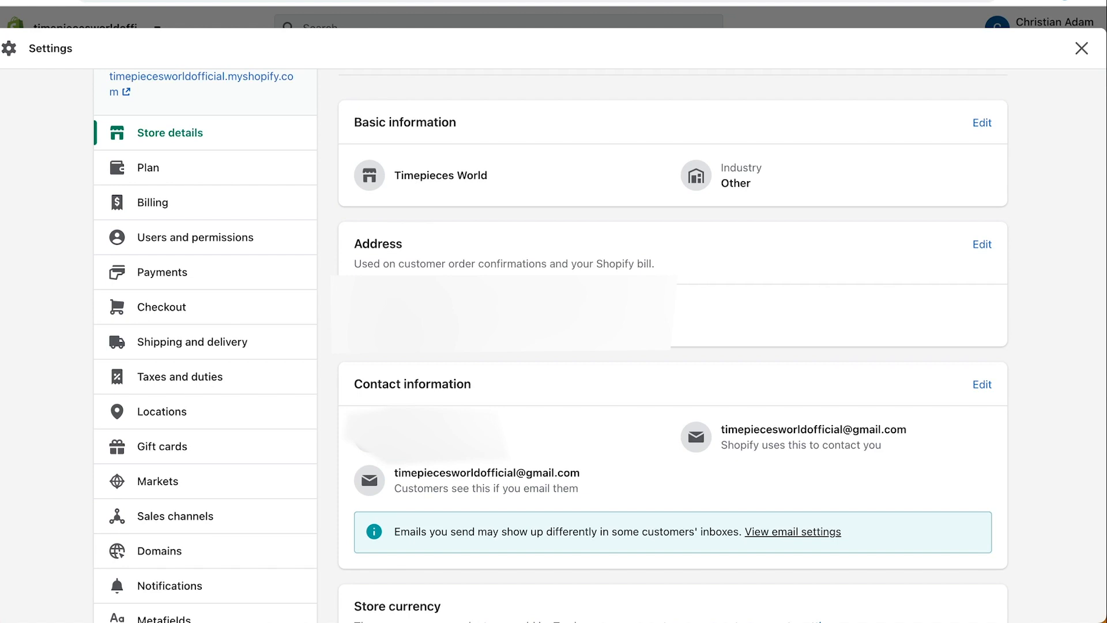
scroll(534, 302, down, 3)
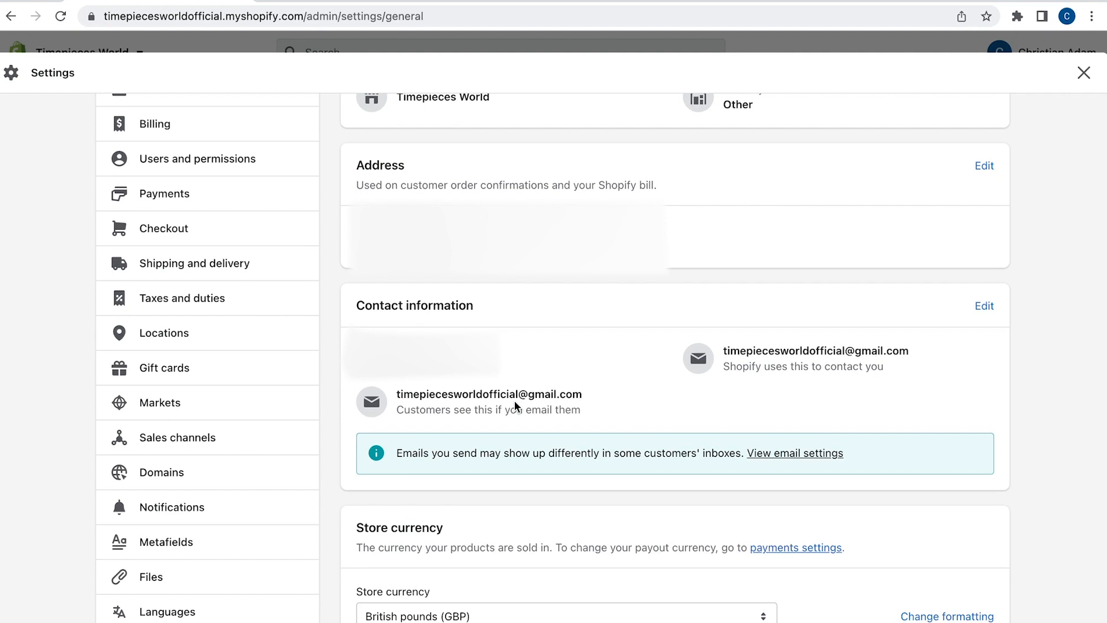
scroll(515, 405, down, 3)
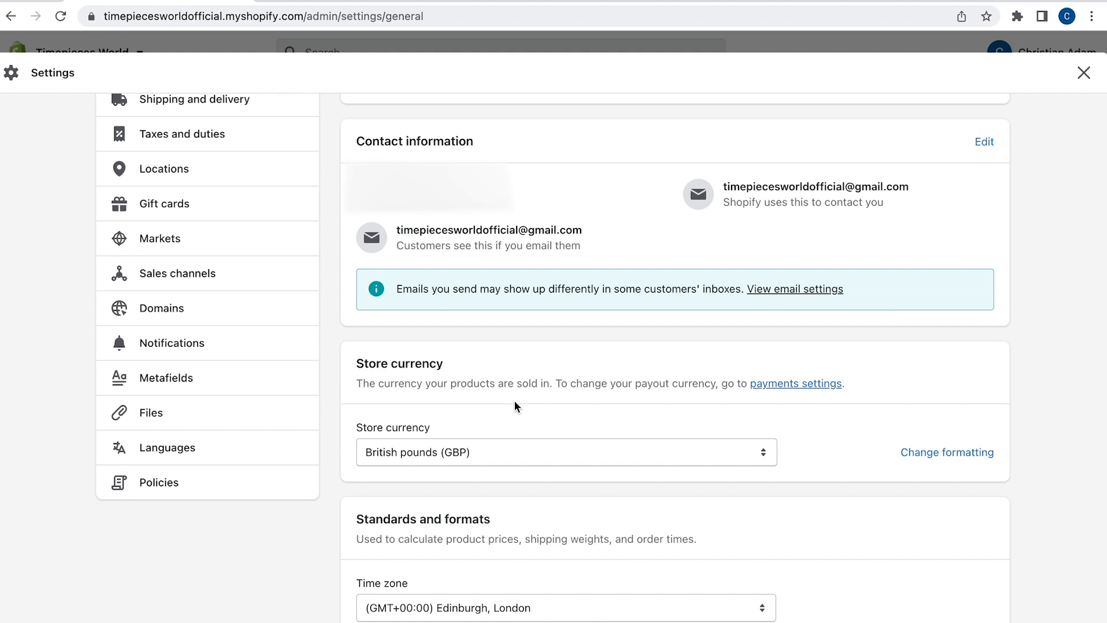
scroll(502, 412, down, 1)
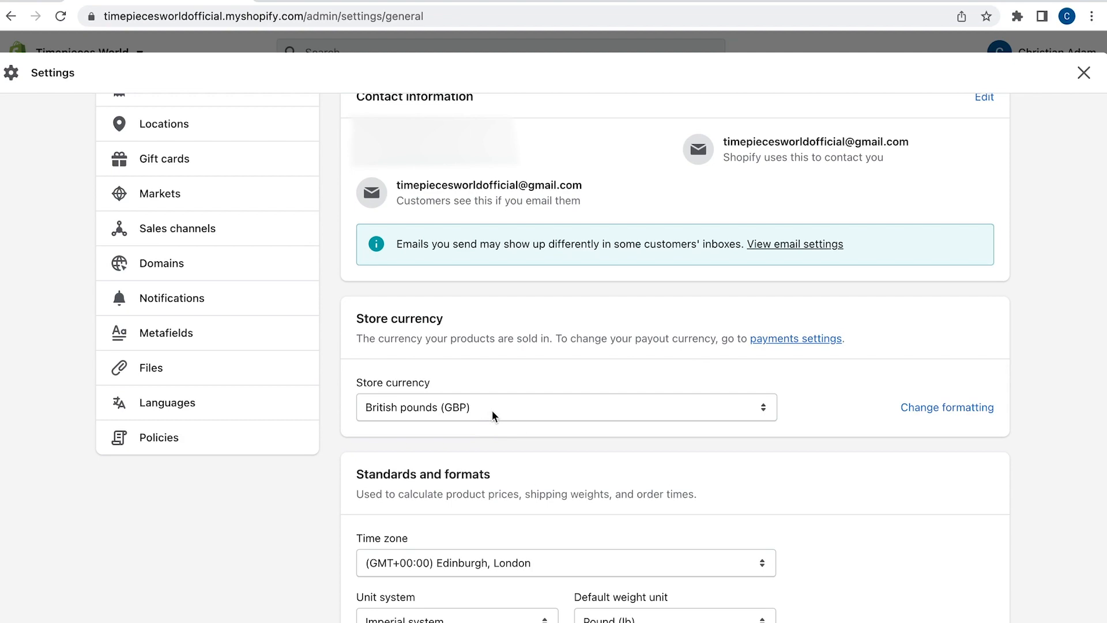
click(493, 411)
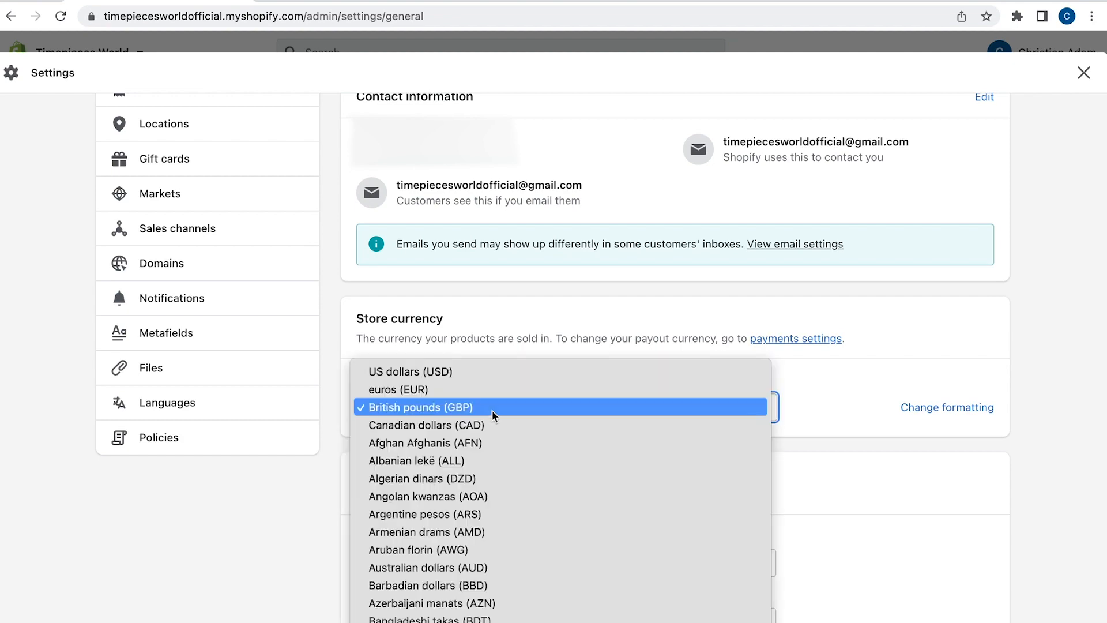
click(464, 375)
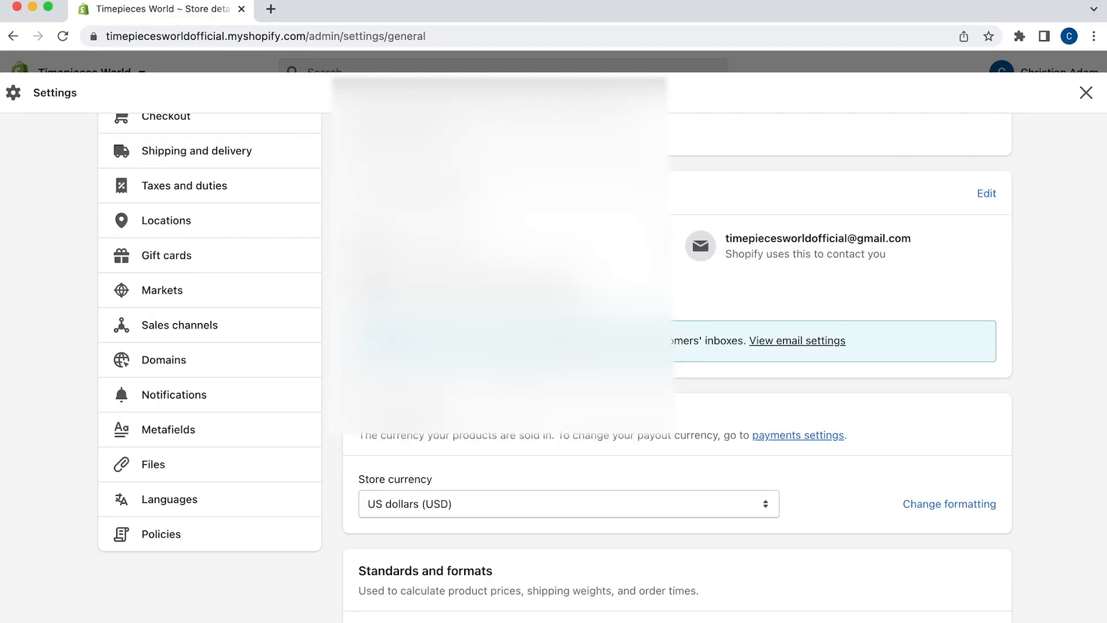
scroll(222, 292, up, 5)
click(222, 290)
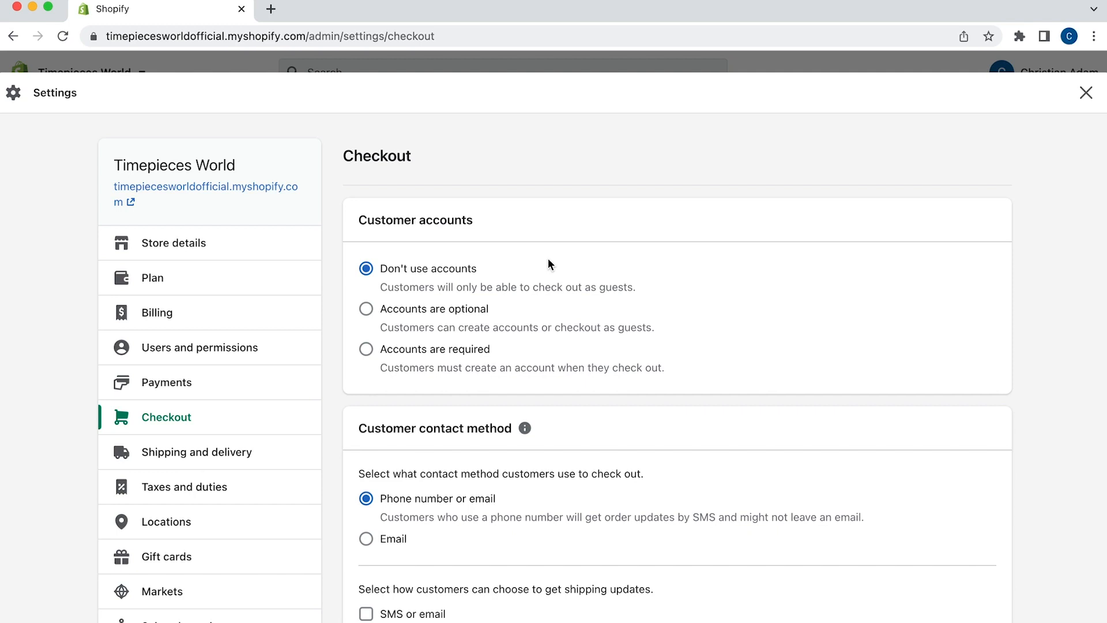
Set checkout contact to Email, allow SMS or email updates, and require first and last names
scroll(548, 265, down, 3)
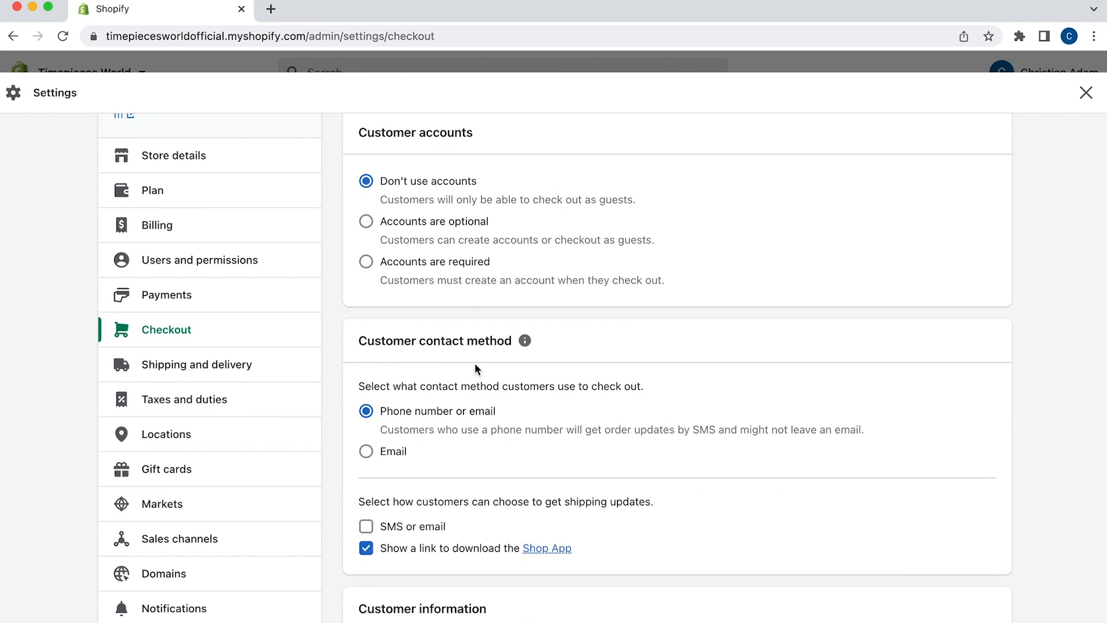
click(367, 451)
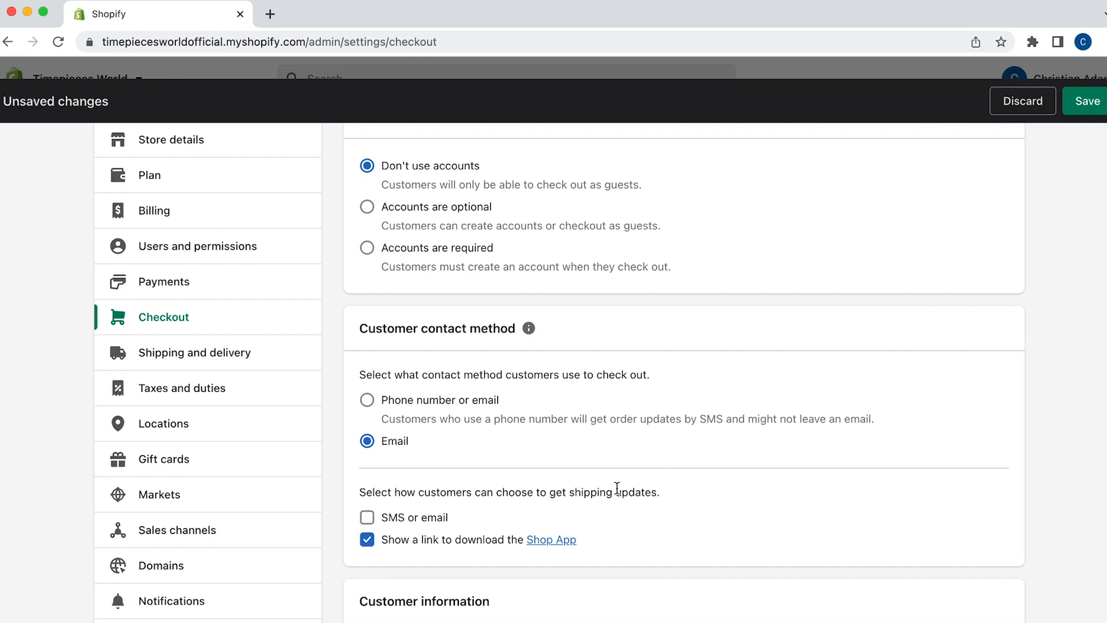
click(367, 517)
scroll(663, 511, down, 1)
scroll(664, 506, down, 4)
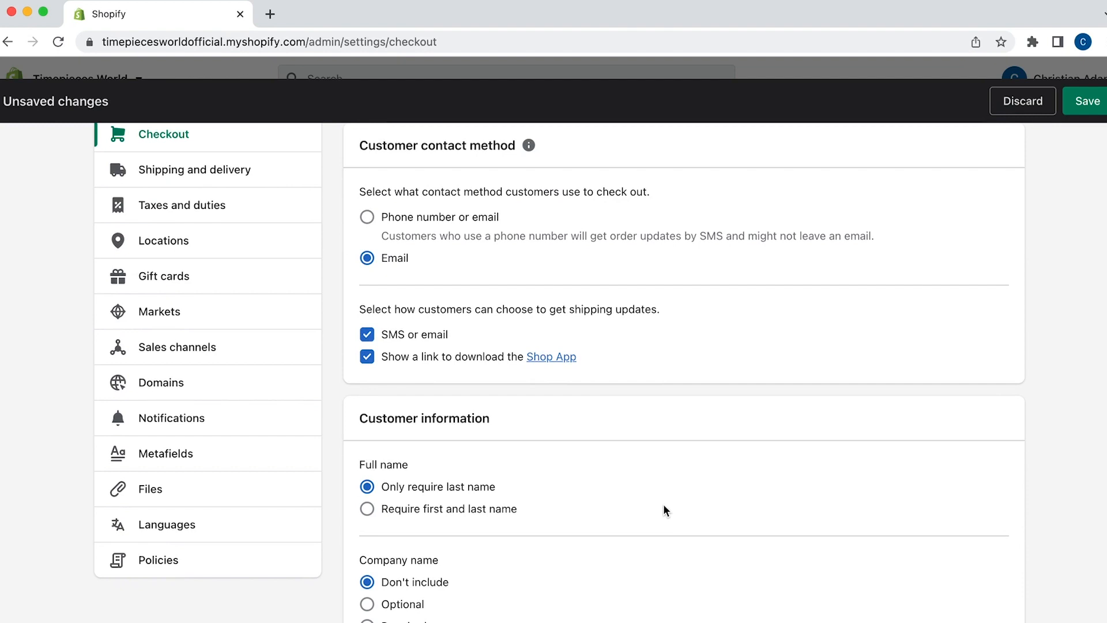
click(462, 509)
Make the shipping phone number required, disable address autocompletion, and save checkout settings
scroll(625, 495, down, 4)
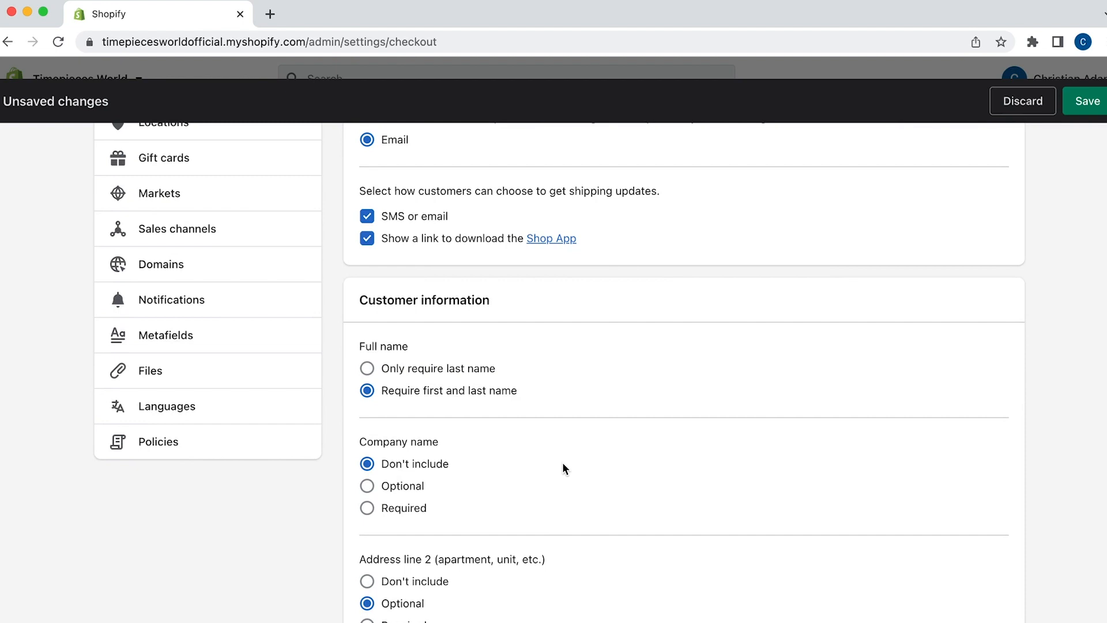
scroll(563, 463, down, 3)
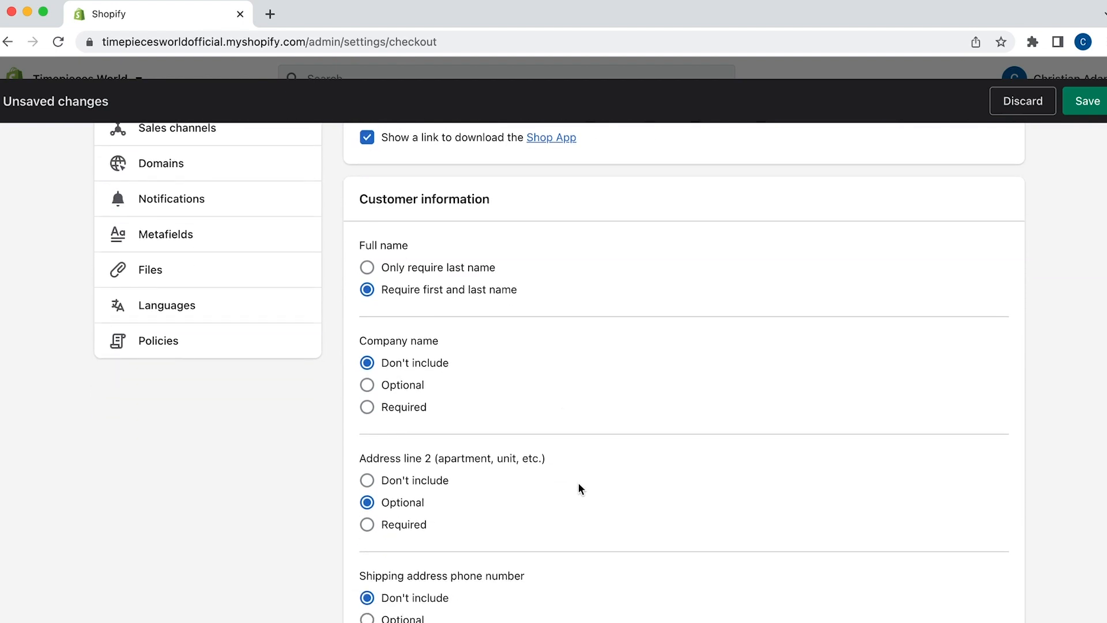
scroll(536, 445, down, 3)
click(413, 535)
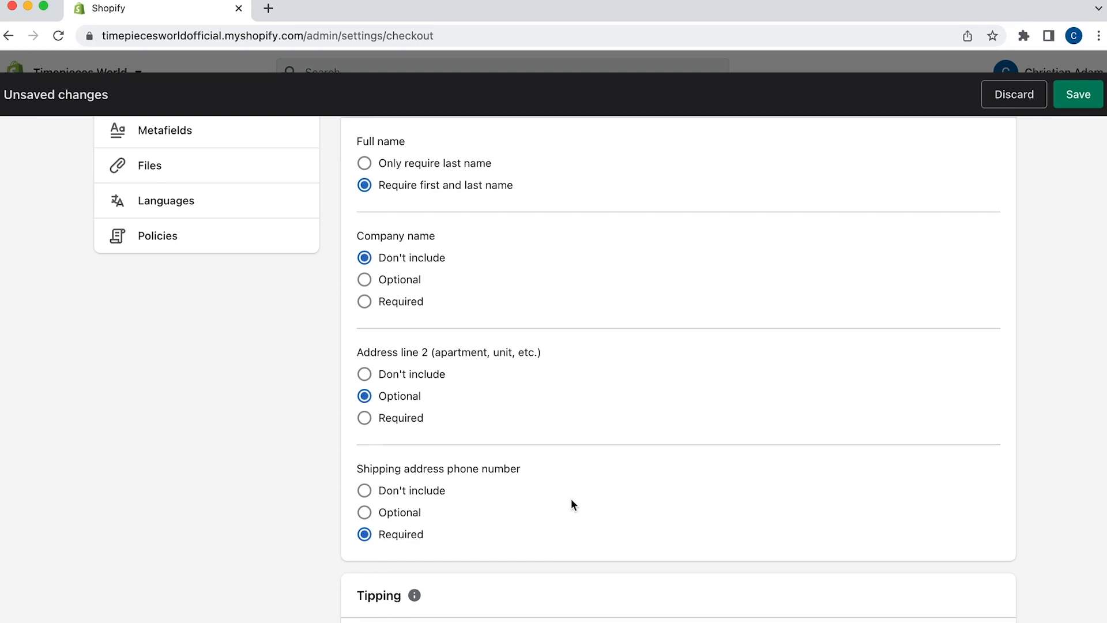
scroll(573, 504, down, 3)
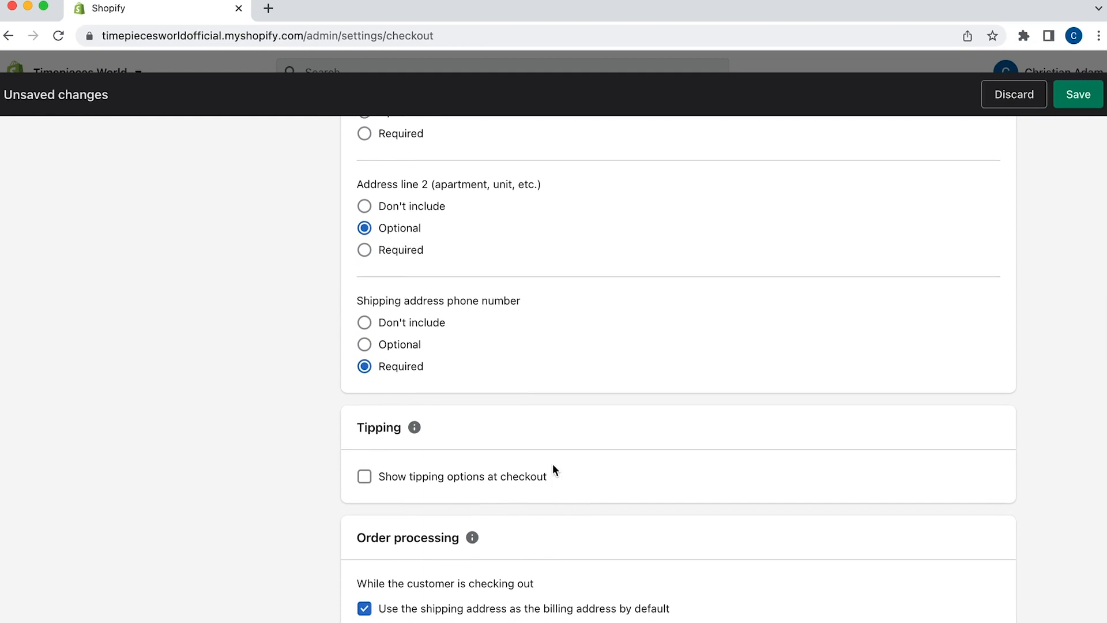
scroll(519, 439, down, 1)
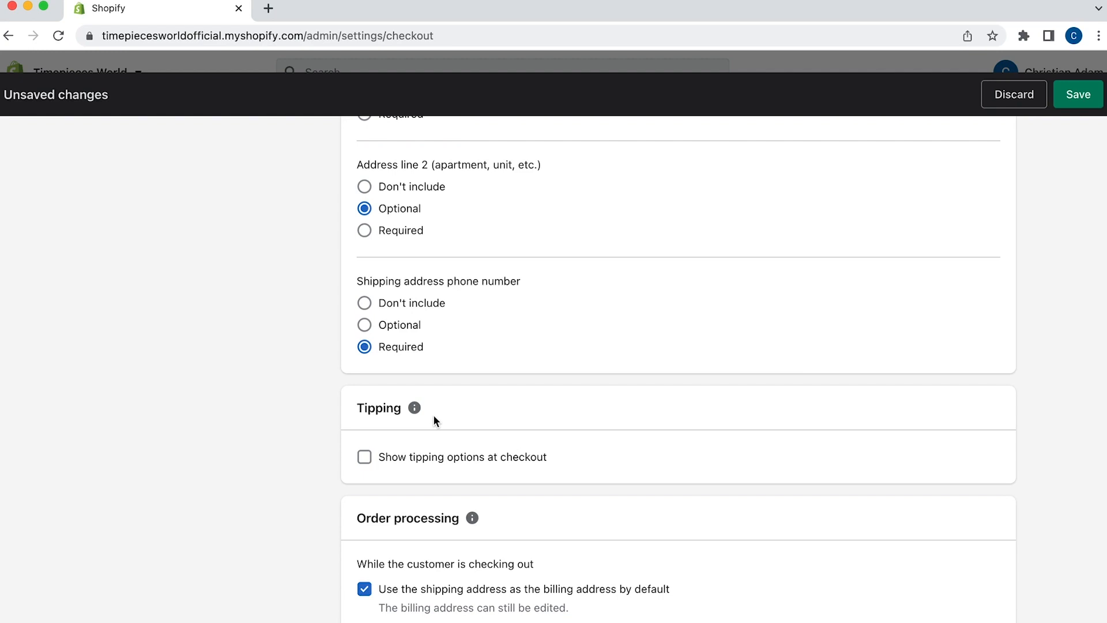
scroll(490, 415, down, 3)
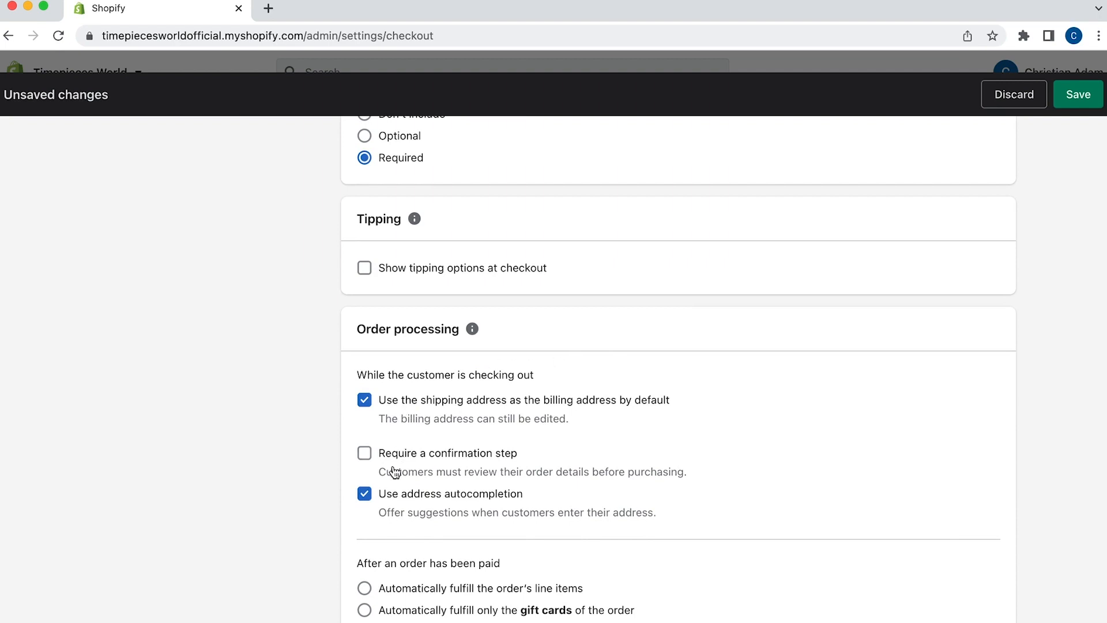
click(411, 495)
scroll(522, 451, down, 2)
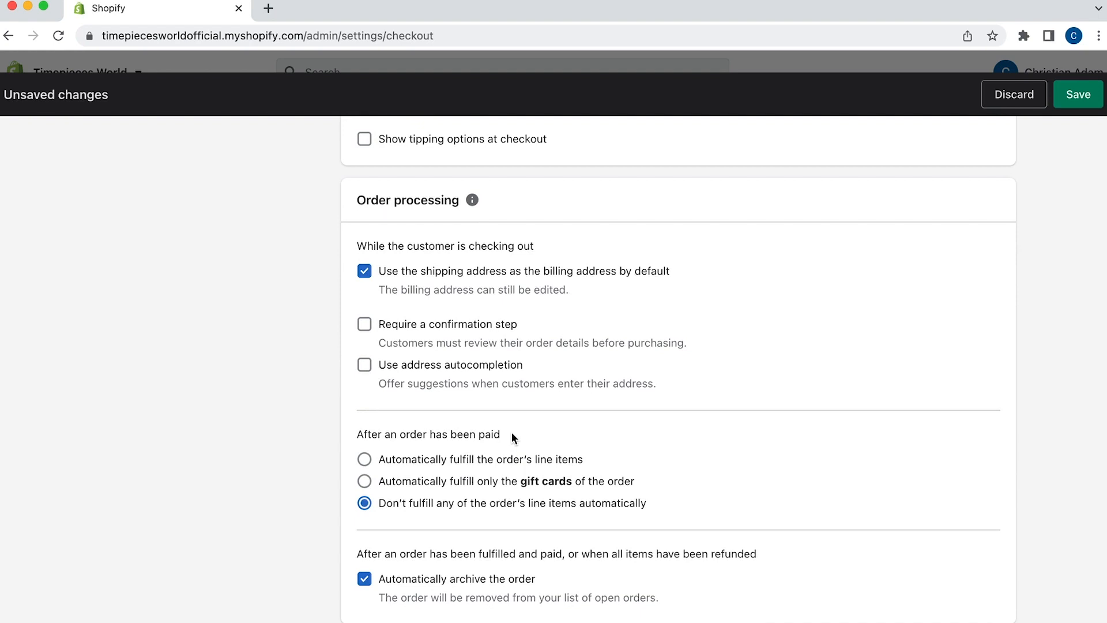
scroll(512, 438, down, 5)
click(1068, 99)
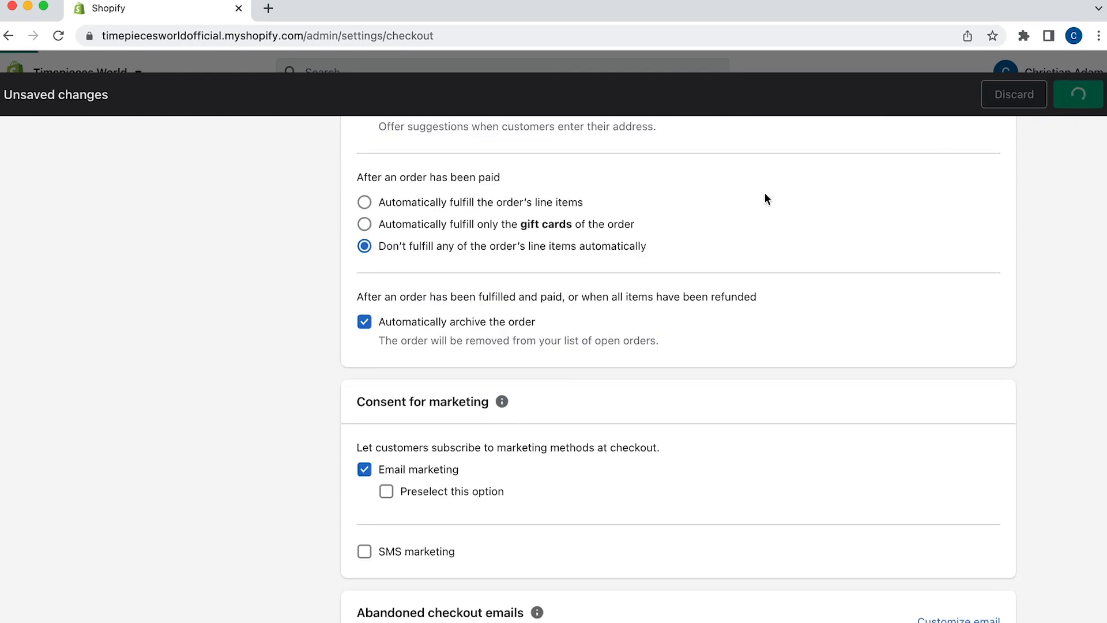
scroll(656, 264, up, 15)
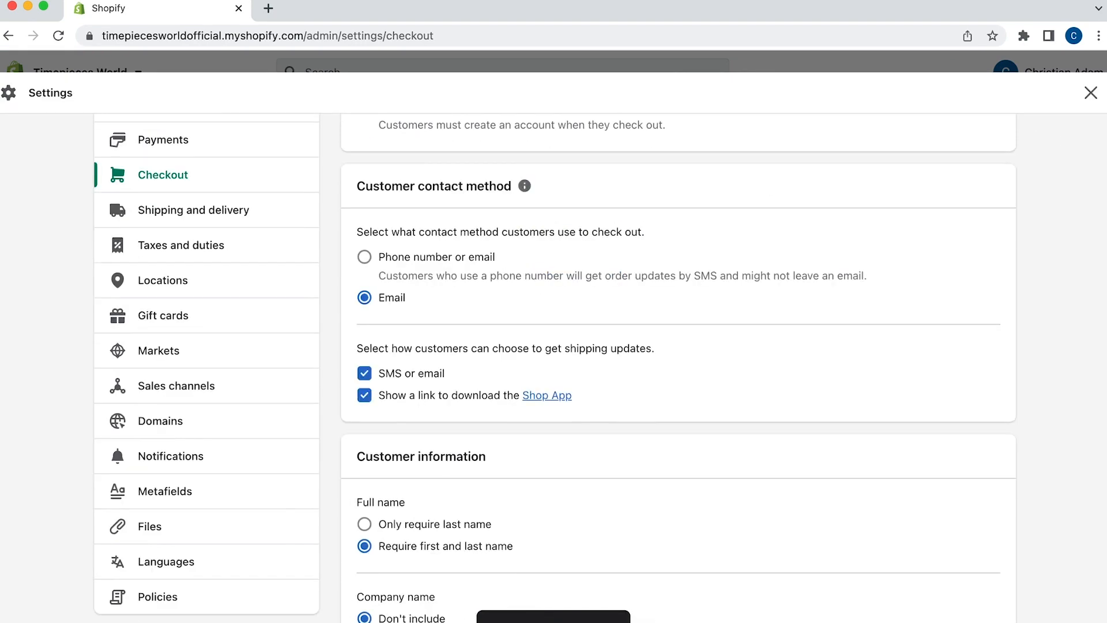
Use Create from template for the Refund policy, Privacy policy and Terms of service
click(151, 597)
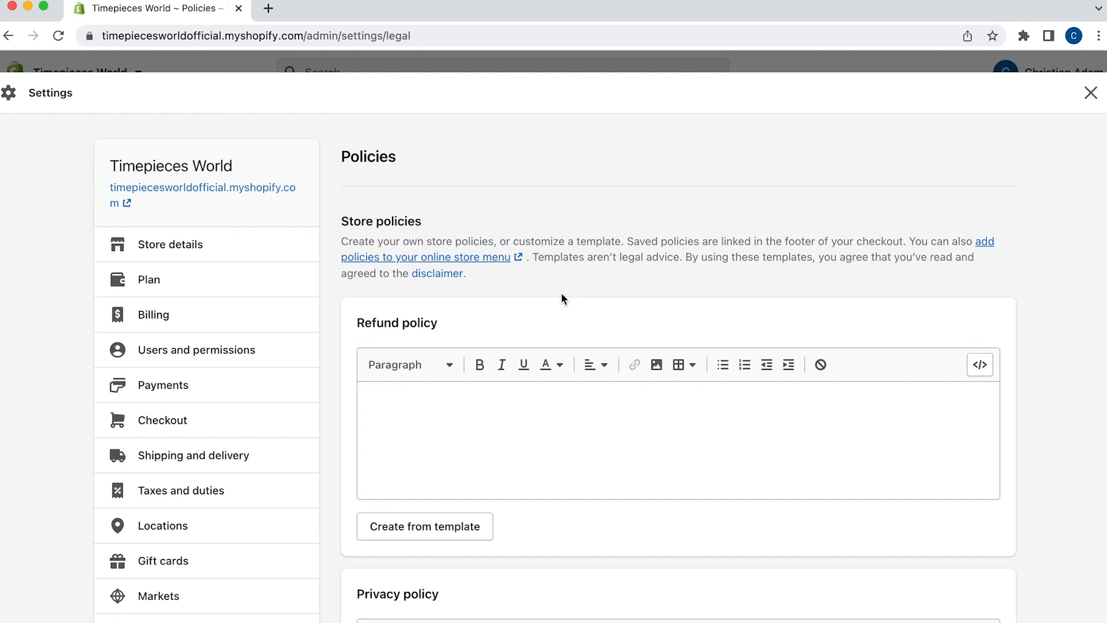
click(444, 517)
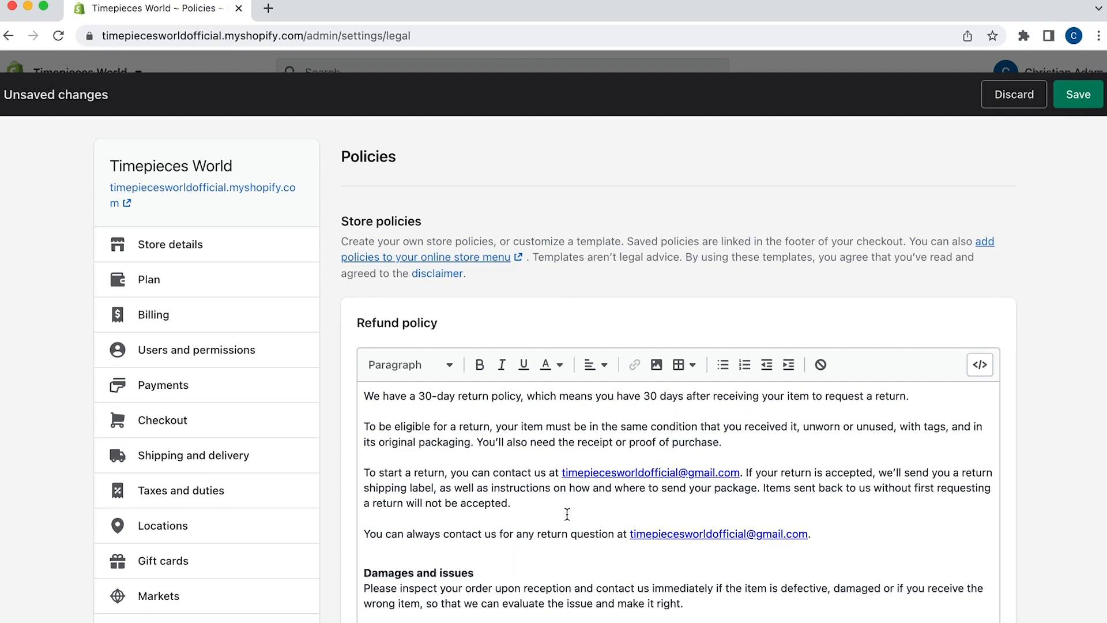
scroll(568, 514, down, 5)
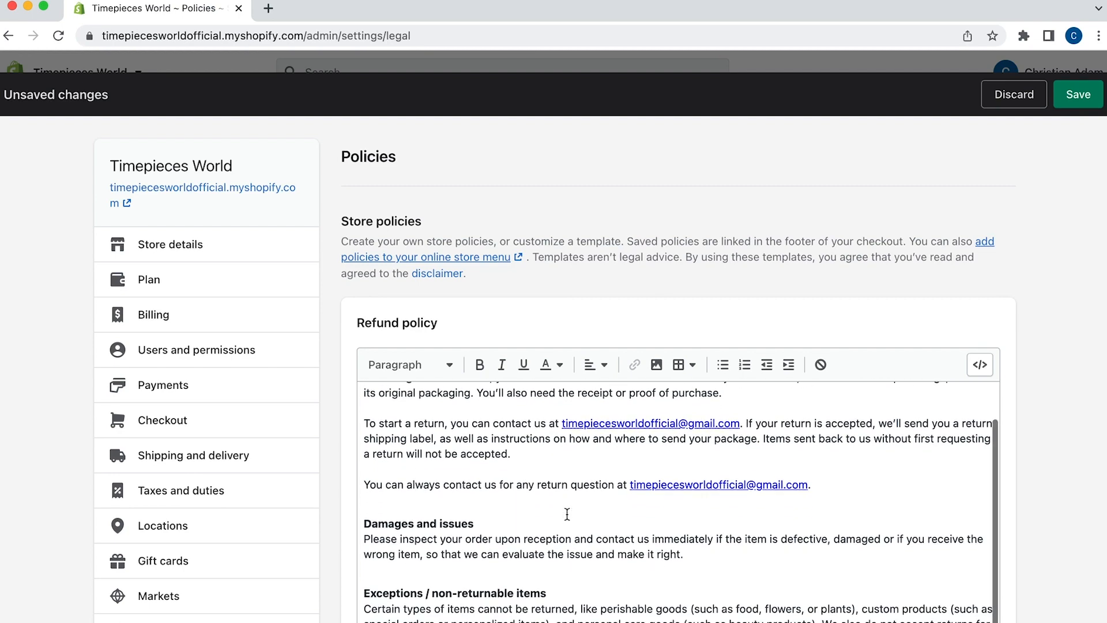
scroll(399, 488, down, 3)
scroll(399, 487, down, 10)
click(411, 513)
scroll(323, 476, down, 6)
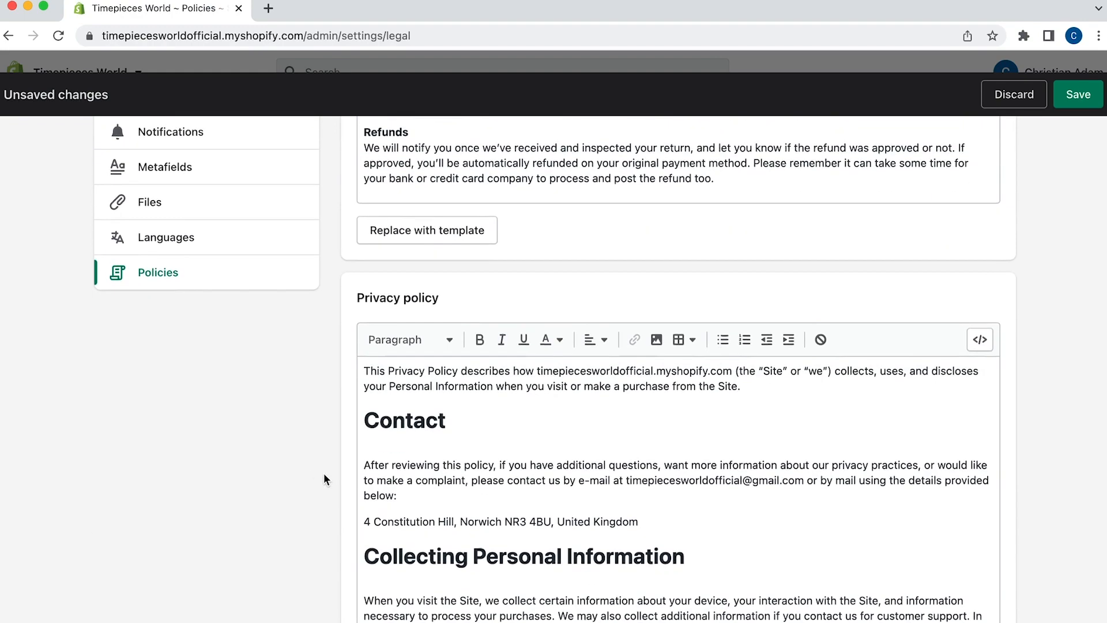
scroll(323, 479, down, 4)
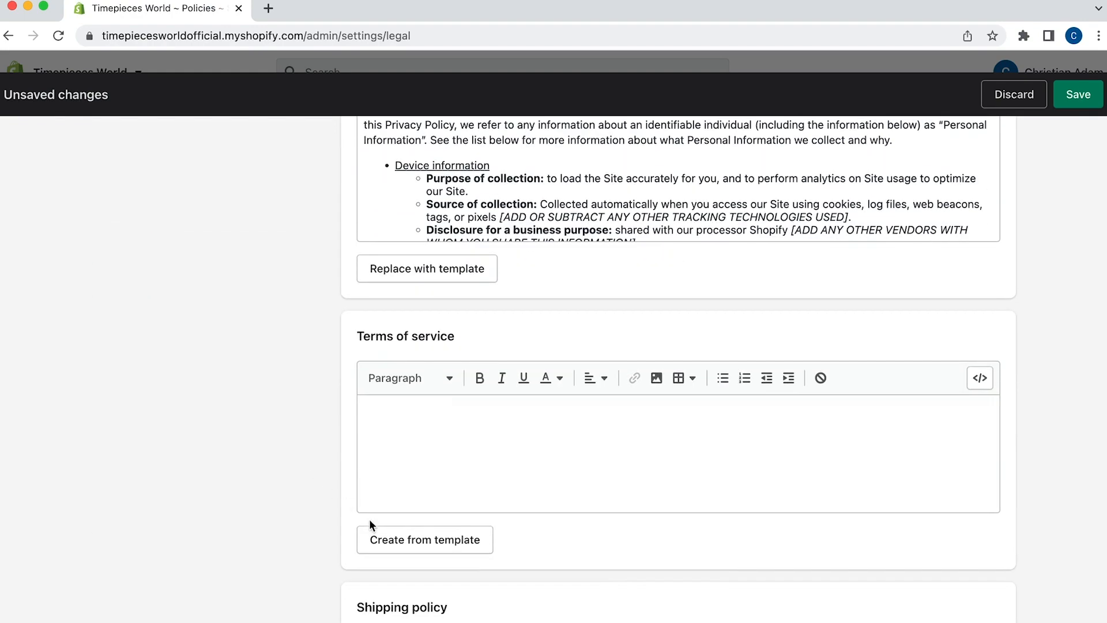
click(387, 540)
scroll(305, 407, down, 5)
scroll(306, 407, down, 4)
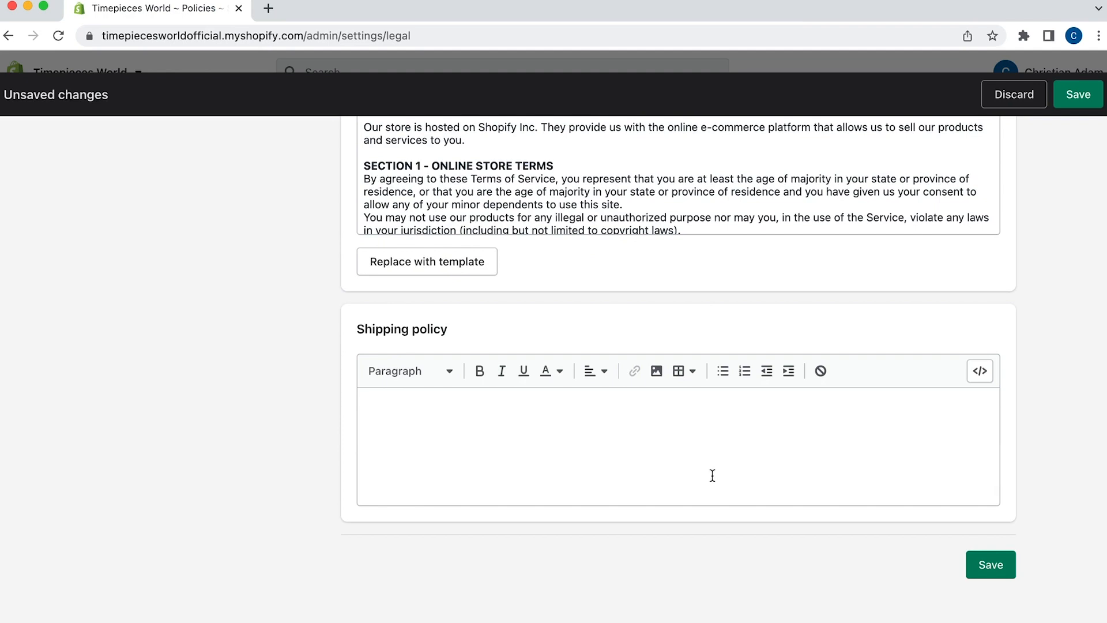
Enter 'All orders of $50 or more qualify for free delivery.' as the shipping policy, save, and close Settings
click(659, 465)
text(All orders of $50 or more qualify for free delivery.)
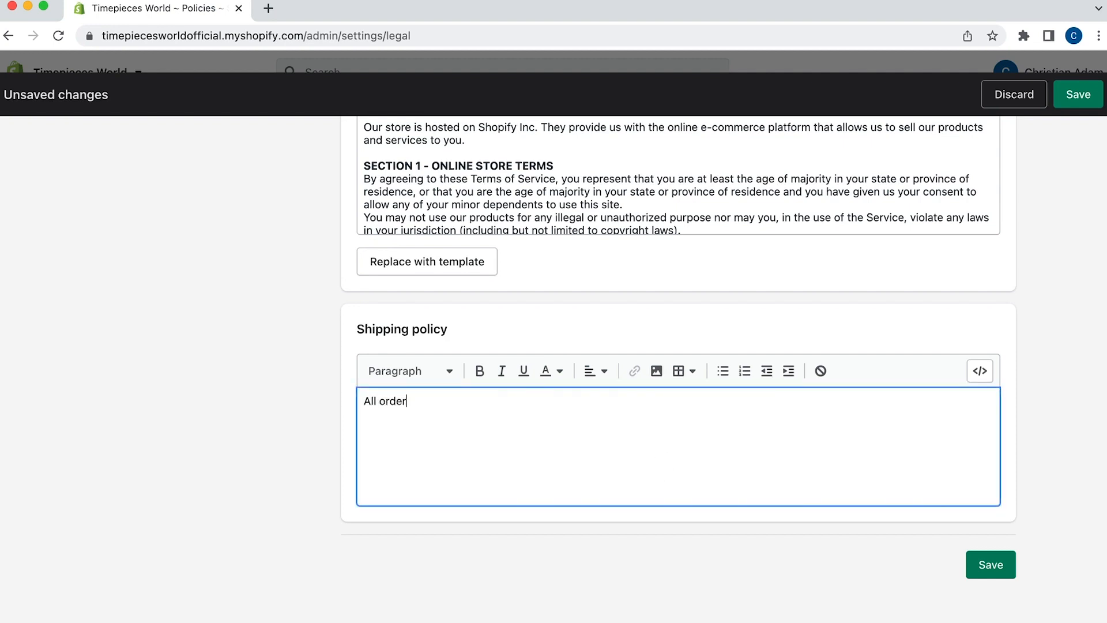
click(1002, 571)
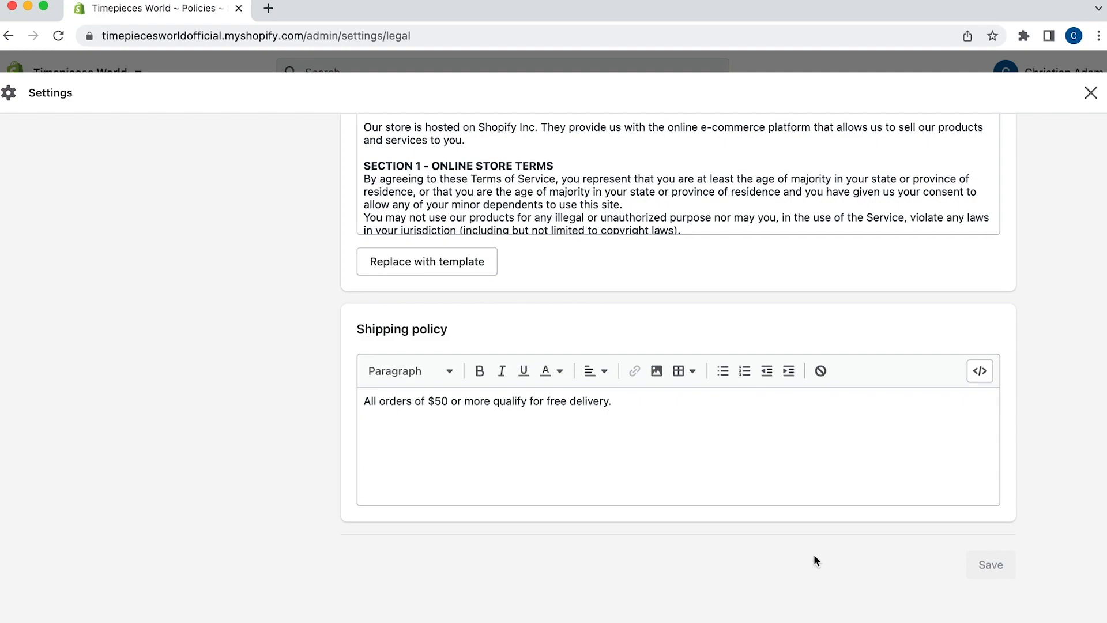
scroll(814, 560, up, 20)
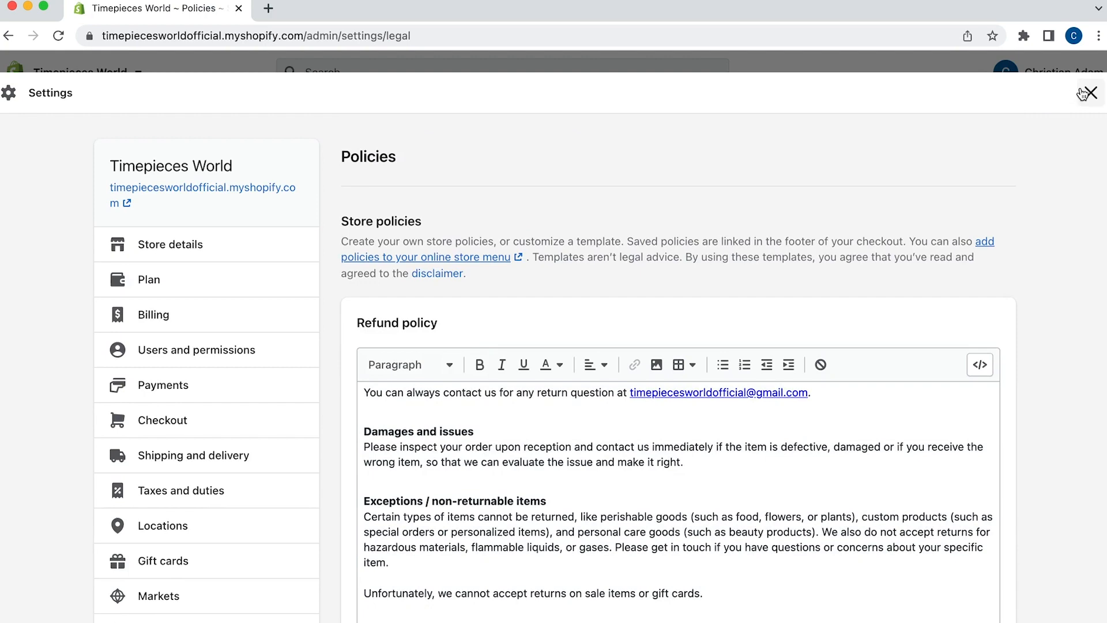
click(1084, 94)
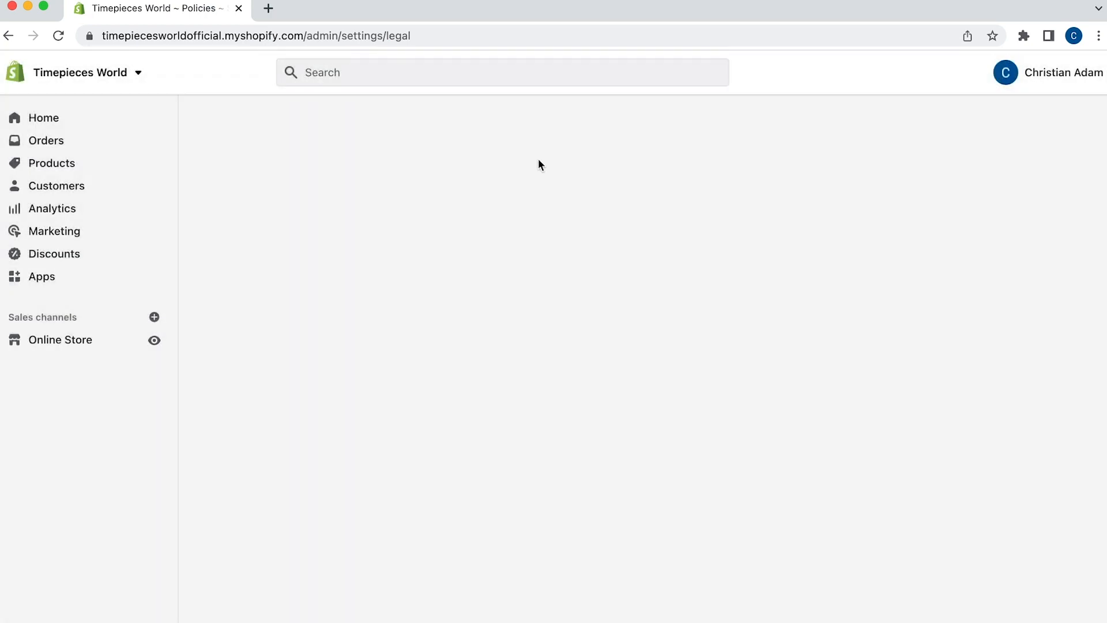
Open the Footer menu in Navigation and delete its Search item
click(43, 344)
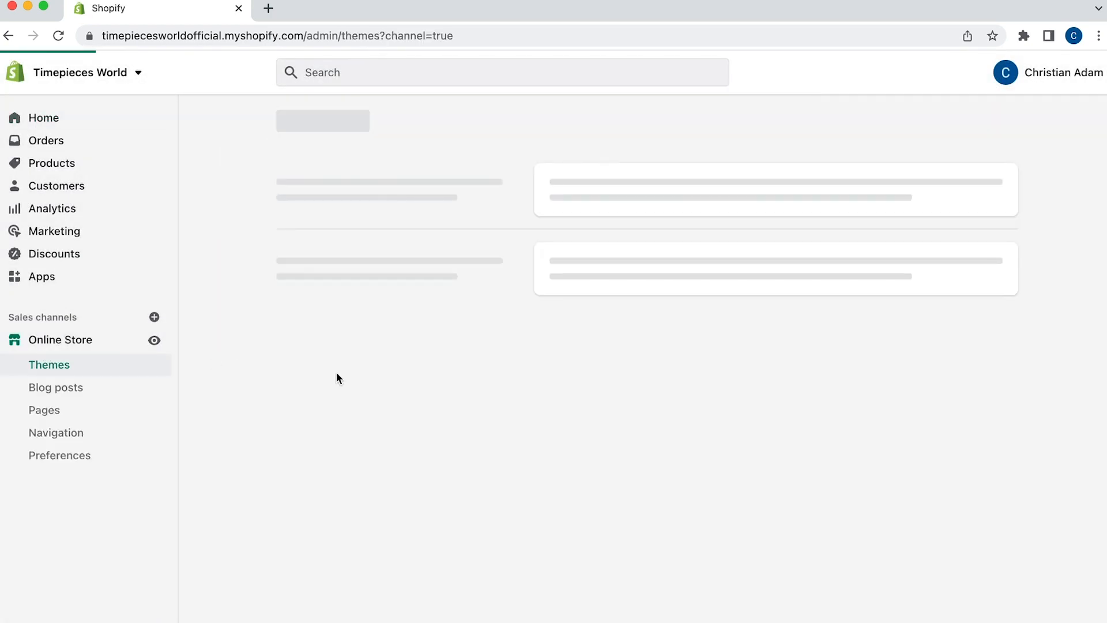
click(47, 433)
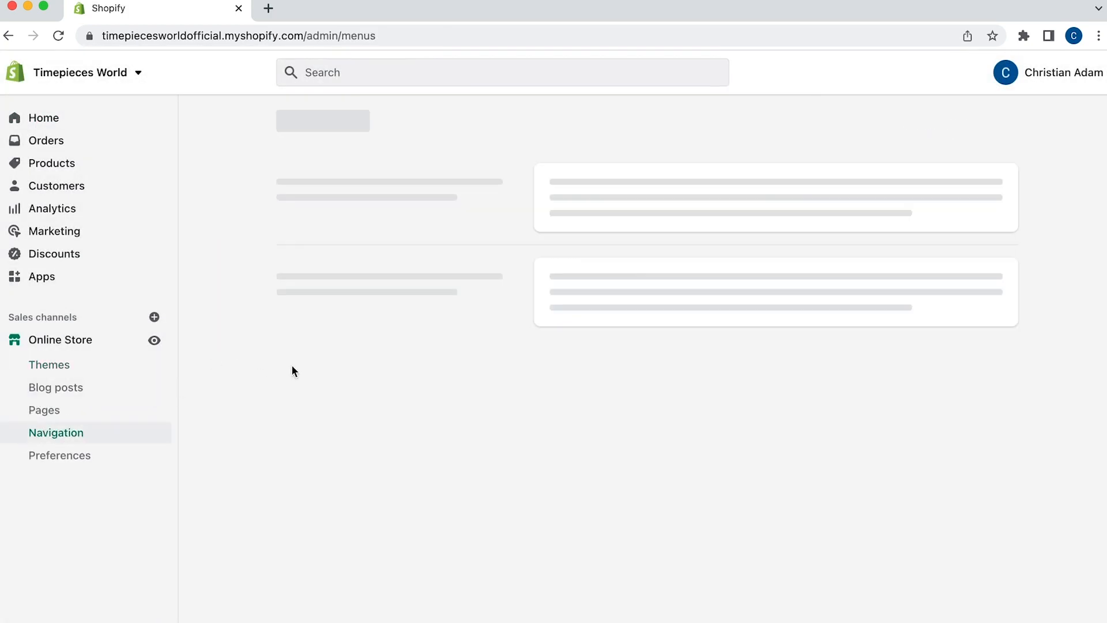
click(609, 249)
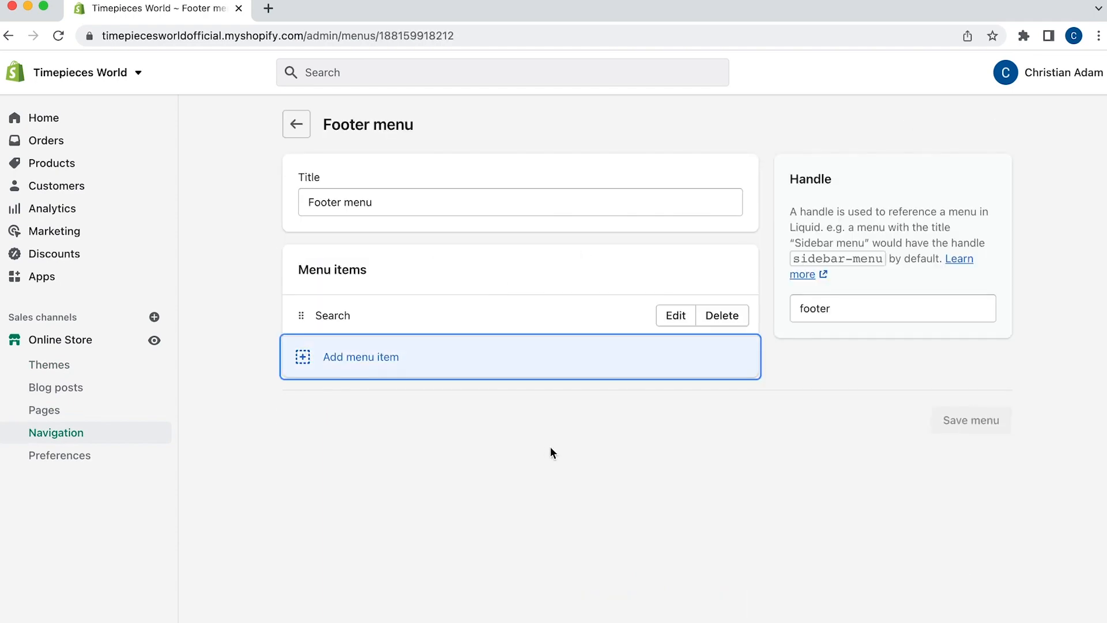
click(722, 317)
click(752, 413)
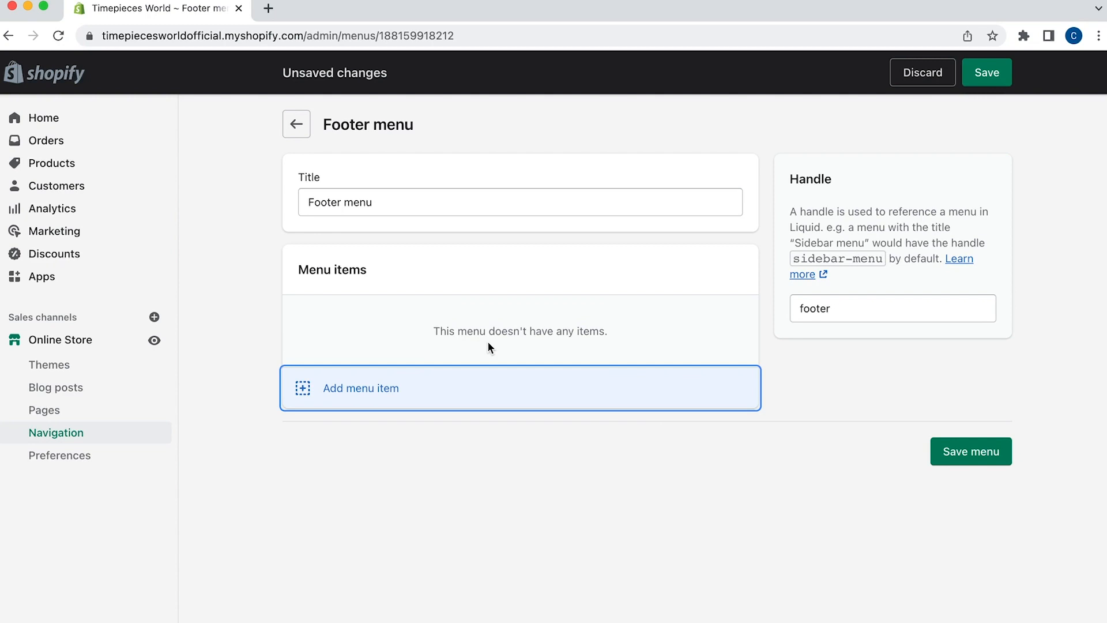
Add Privacy Policy and Refund Policy links to the footer menu
key(Return)
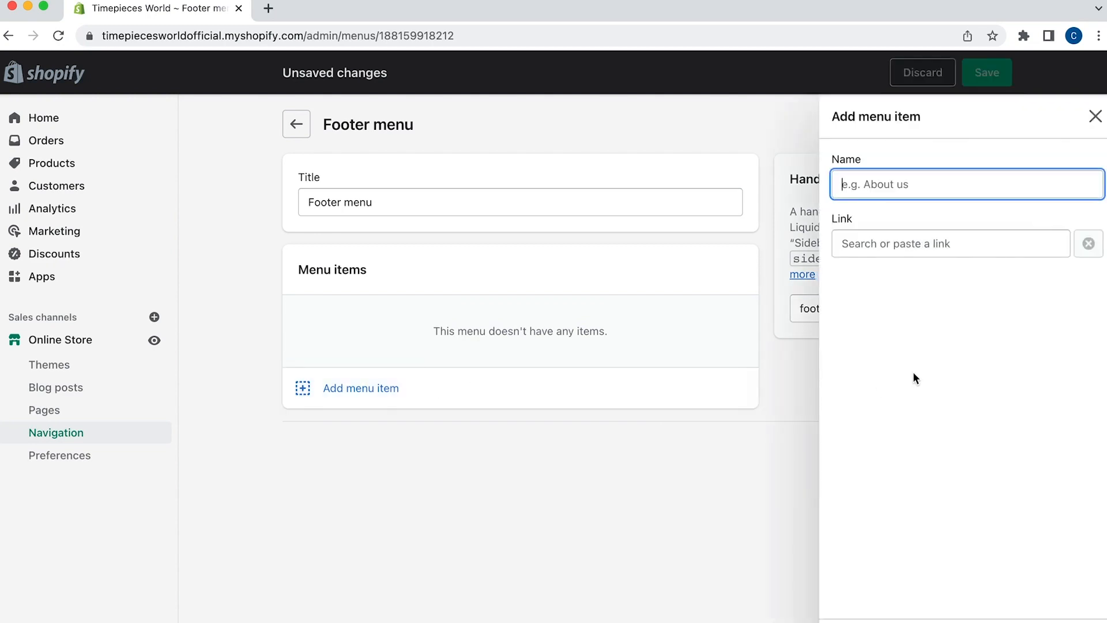
click(873, 255)
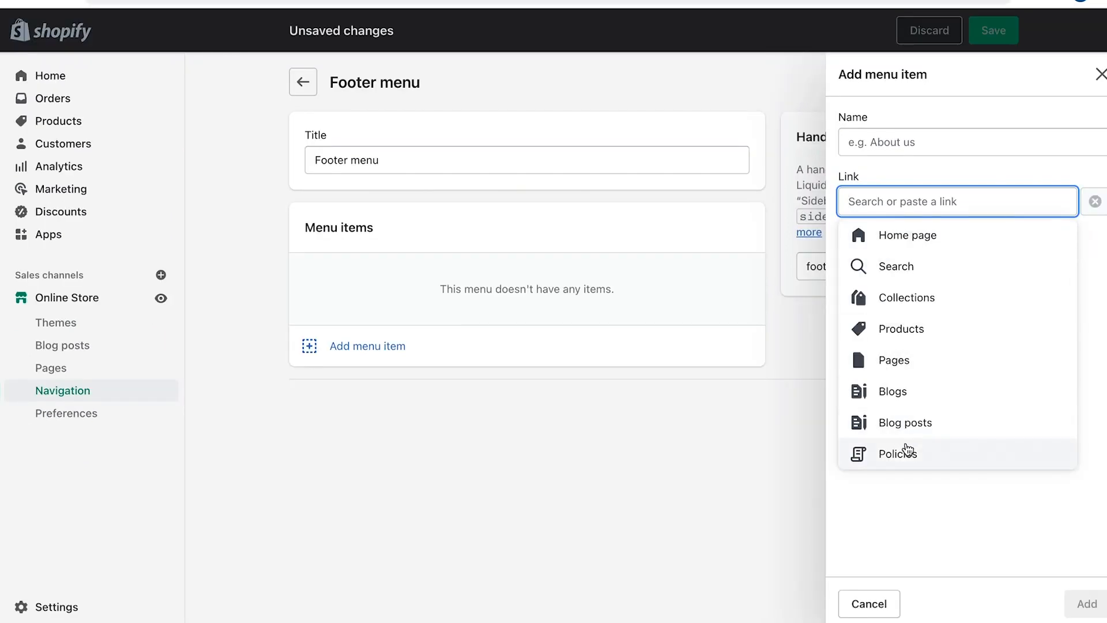
click(903, 500)
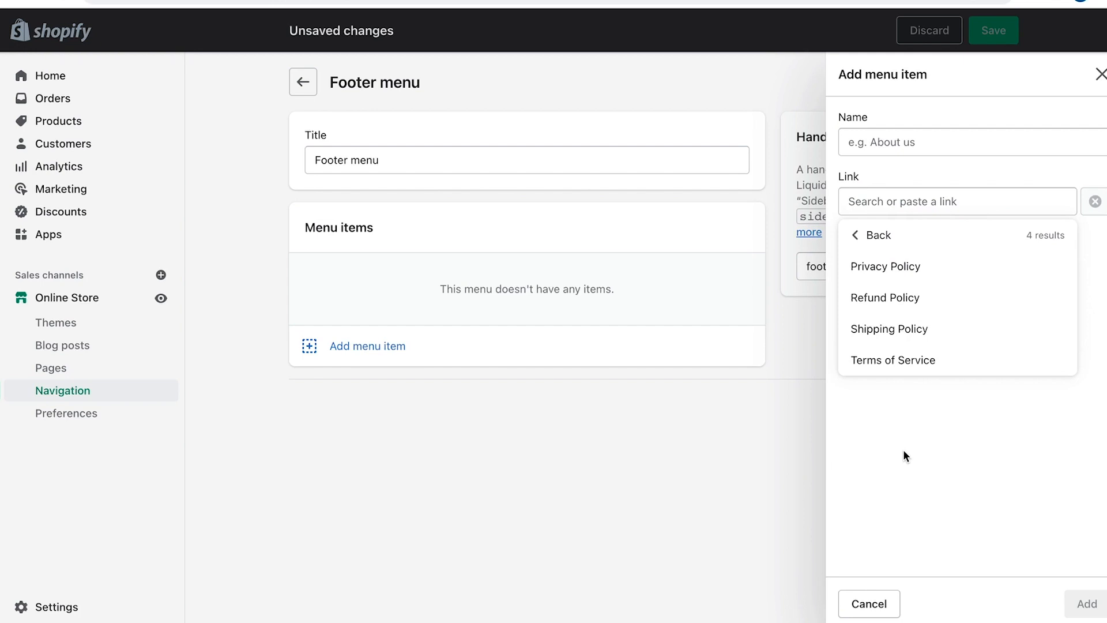
click(916, 265)
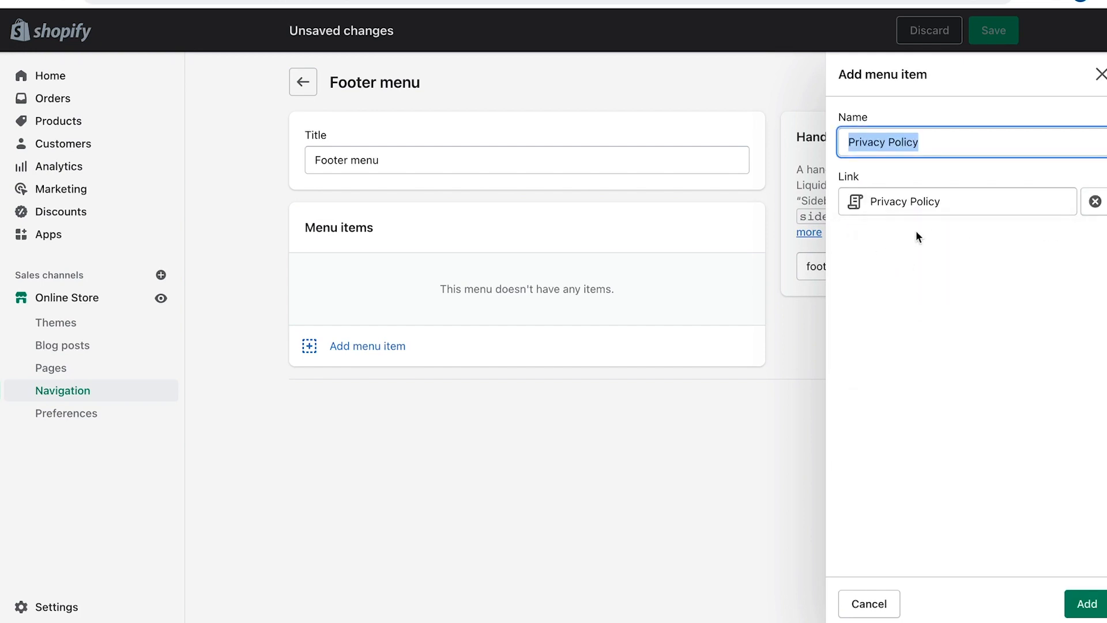
click(1084, 604)
click(385, 335)
click(923, 201)
click(891, 453)
click(886, 297)
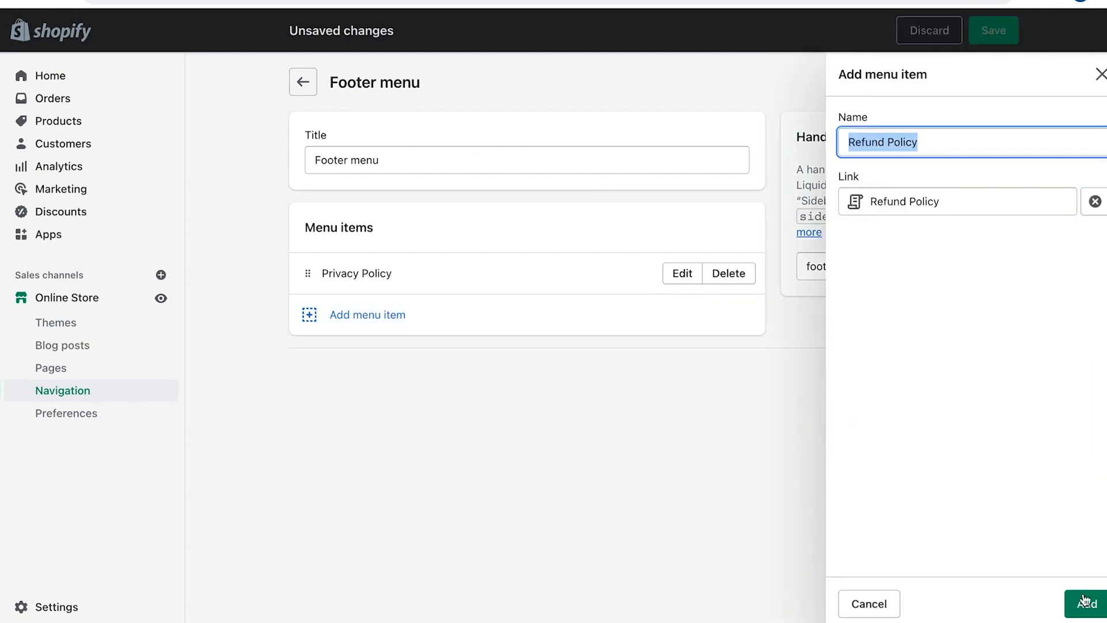
click(1084, 604)
Add Shipping Policy and Terms of Service links, then save the footer menu
click(367, 356)
click(892, 211)
click(891, 453)
click(946, 345)
click(1084, 604)
click(426, 398)
click(923, 201)
click(895, 452)
click(893, 359)
click(1084, 604)
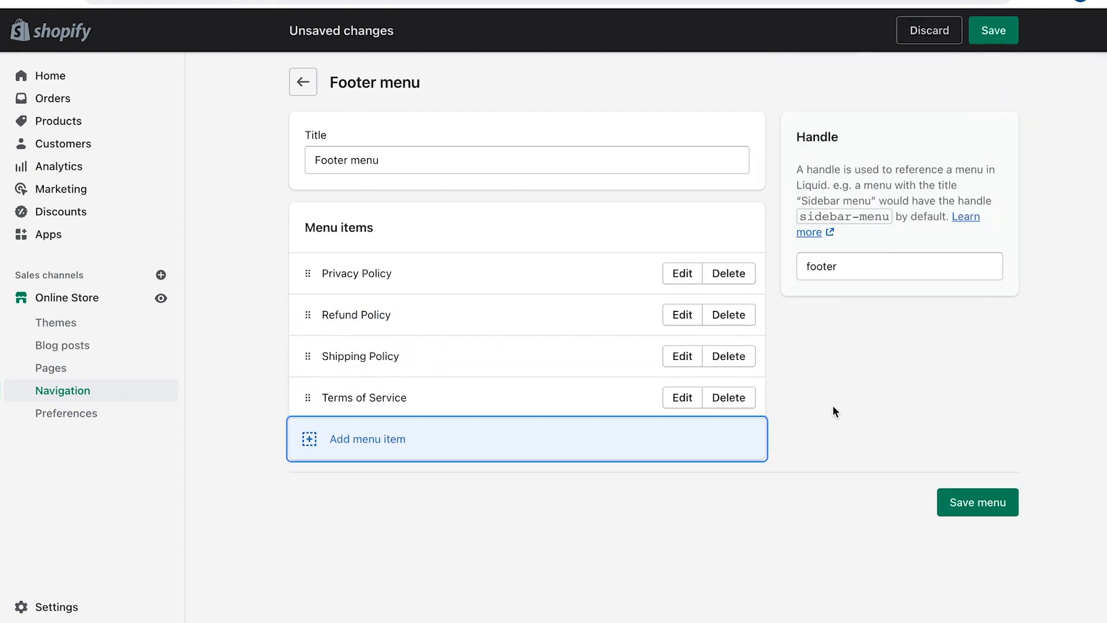
click(994, 30)
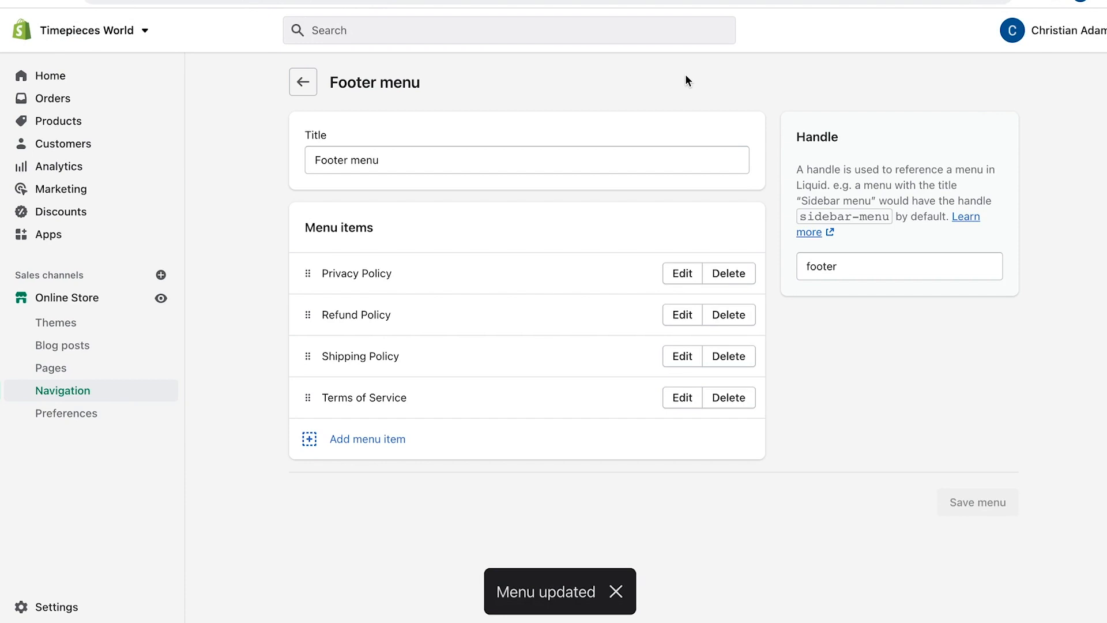
Start a new store page titled 'About Us'
click(51, 374)
click(1083, 91)
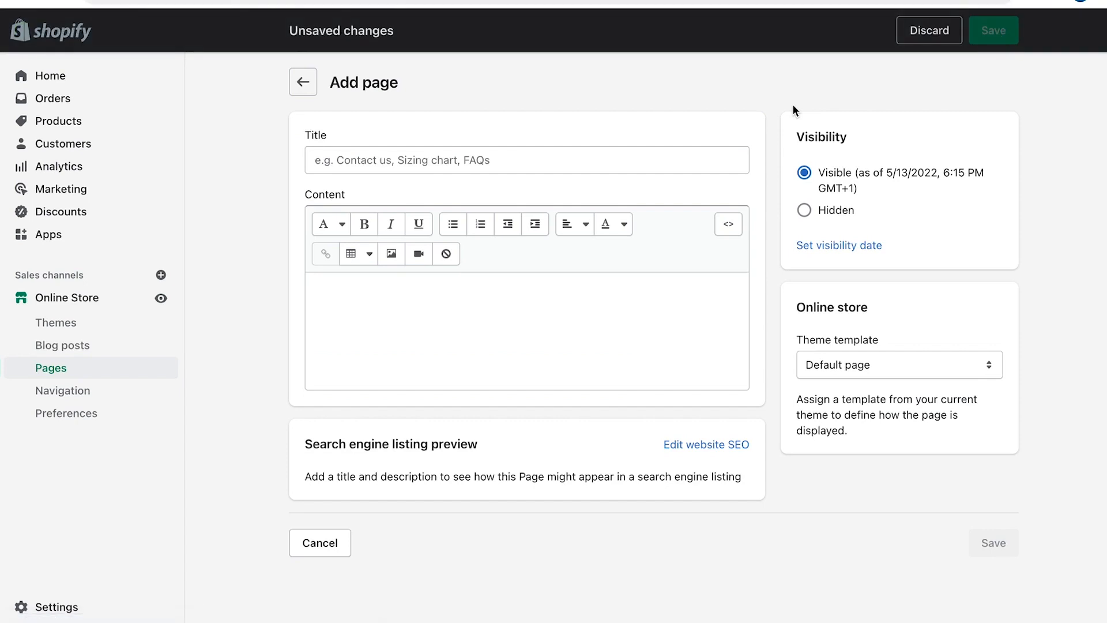
click(385, 166)
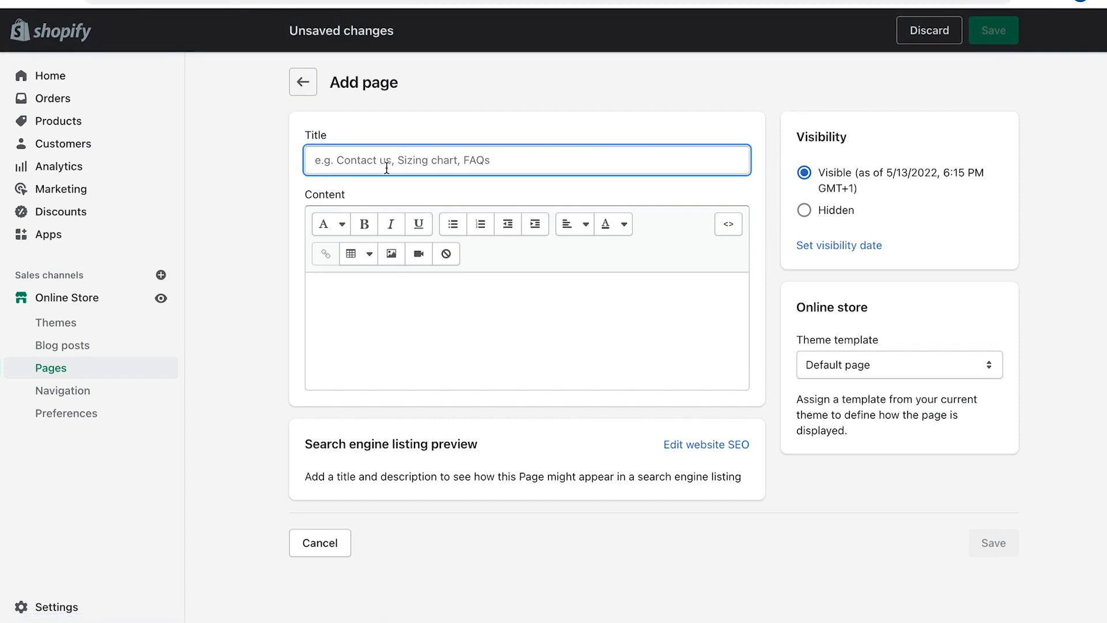
text(About )
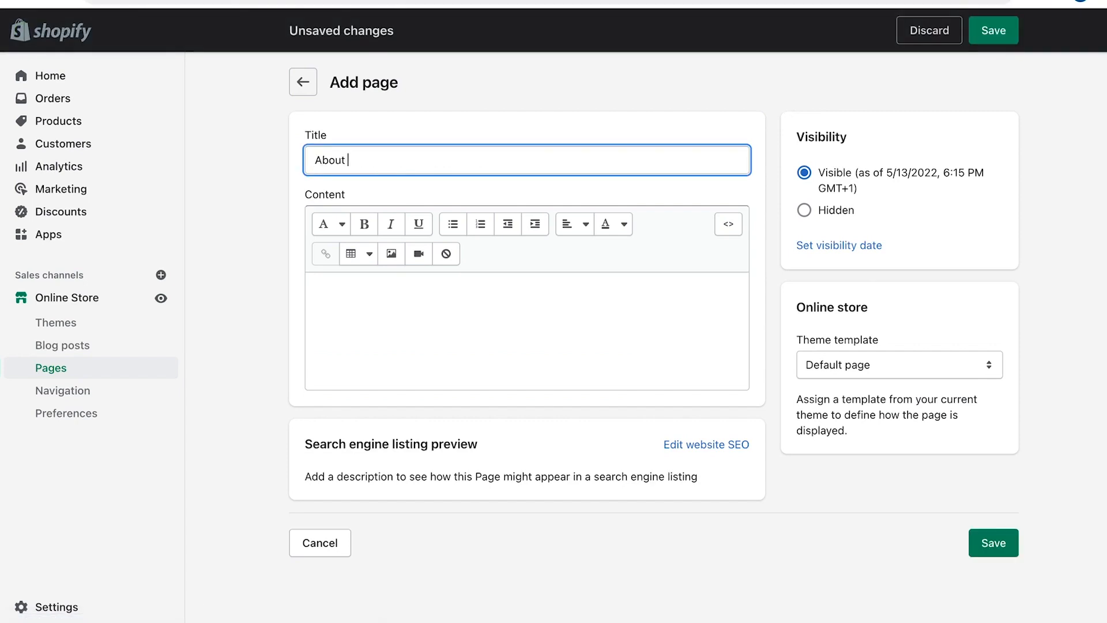
text(Us)
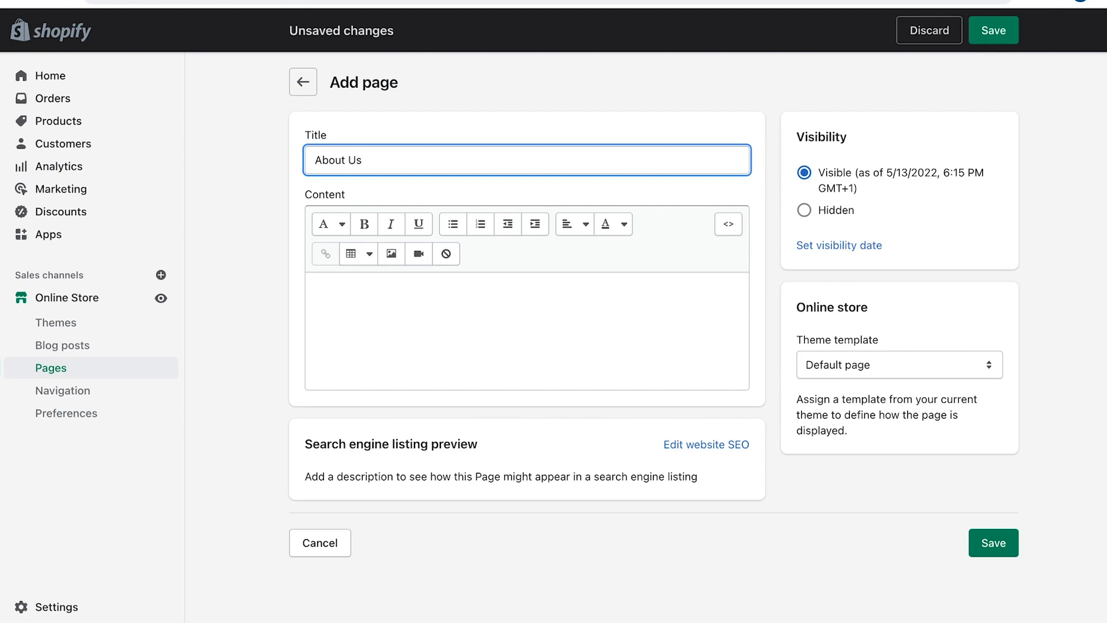
Write the brand-introduction lines signed '"Store name" Team', save, and return to Pages
click(559, 302)
text(-)
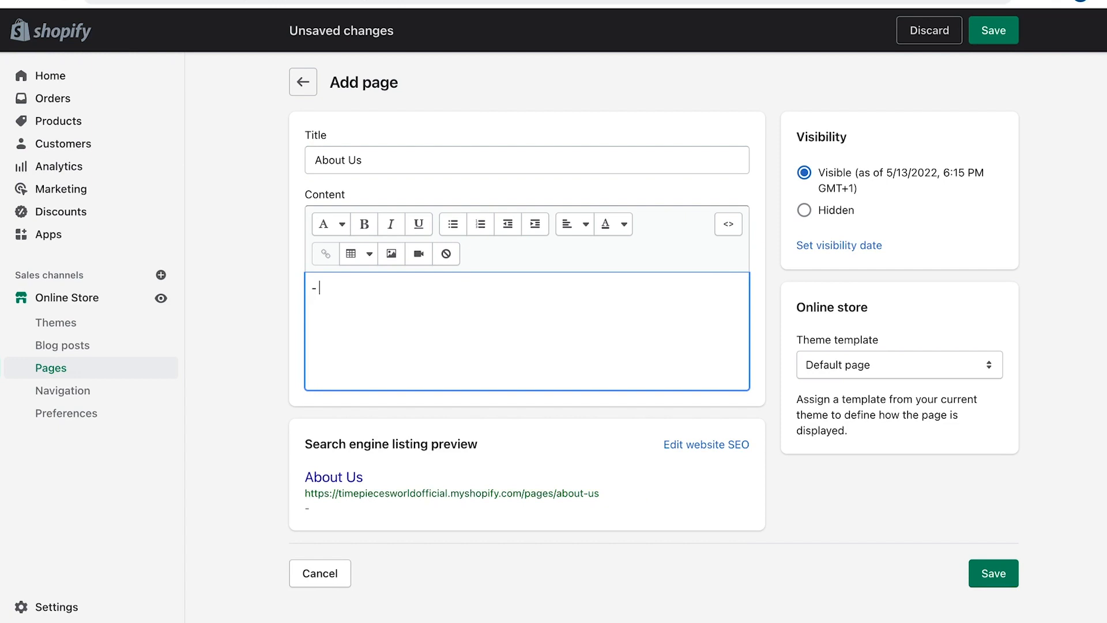
text( You need to )
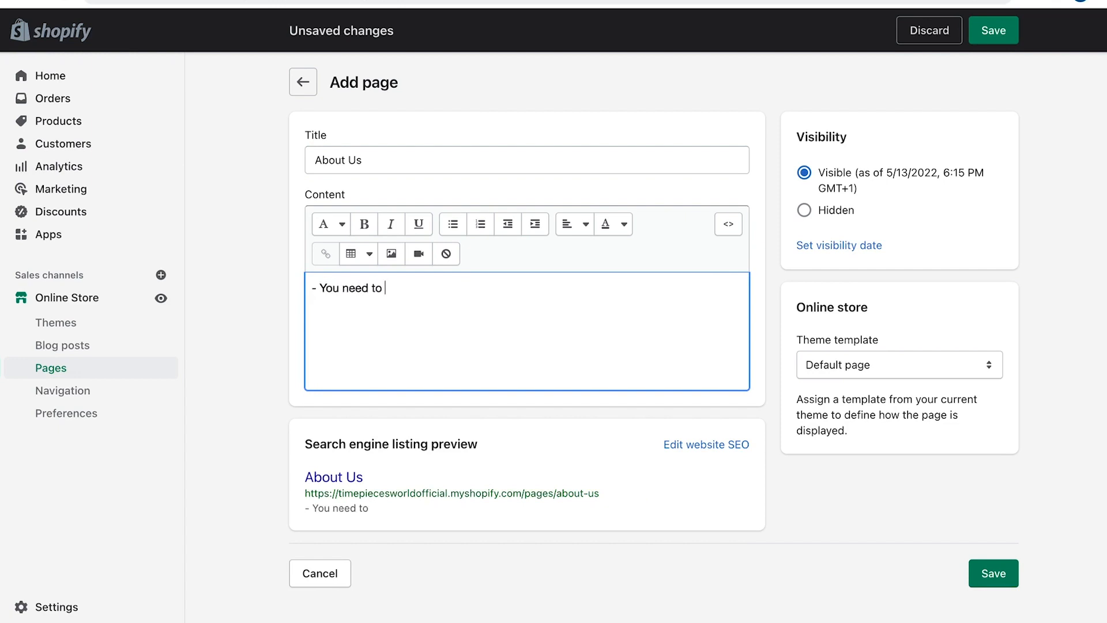
text(introduce your brand.)
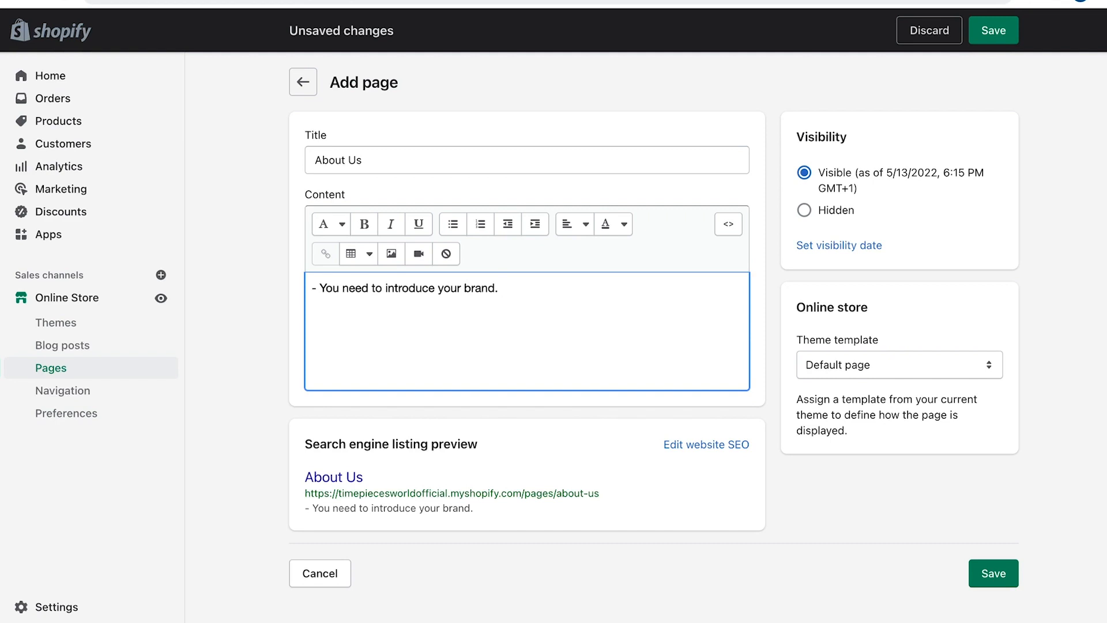
key(Return)
text(- You can)
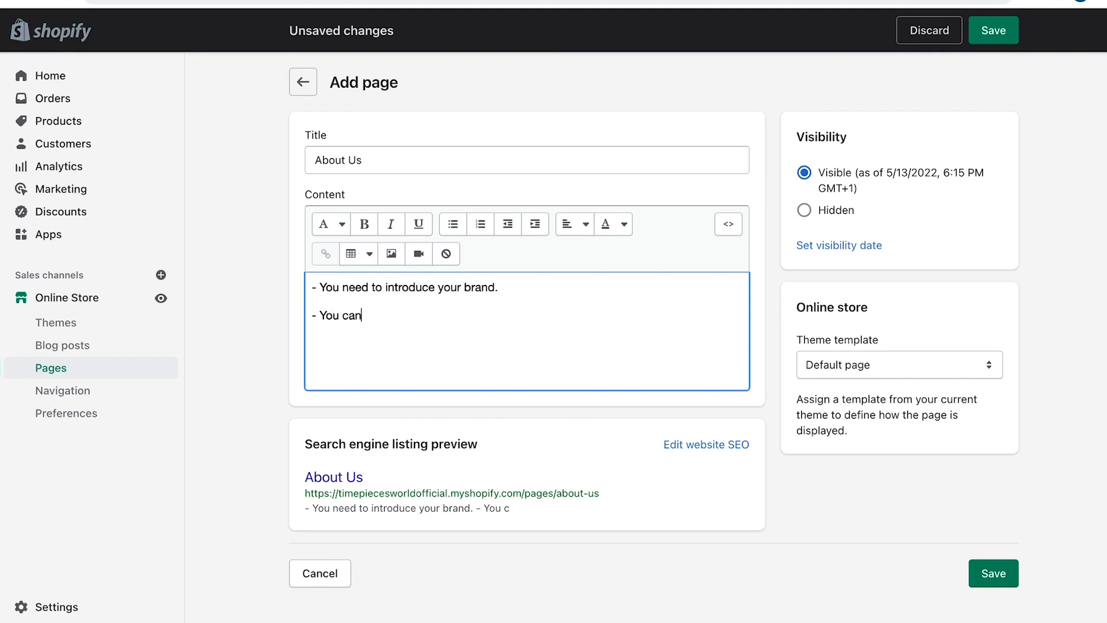
text( mention that you)
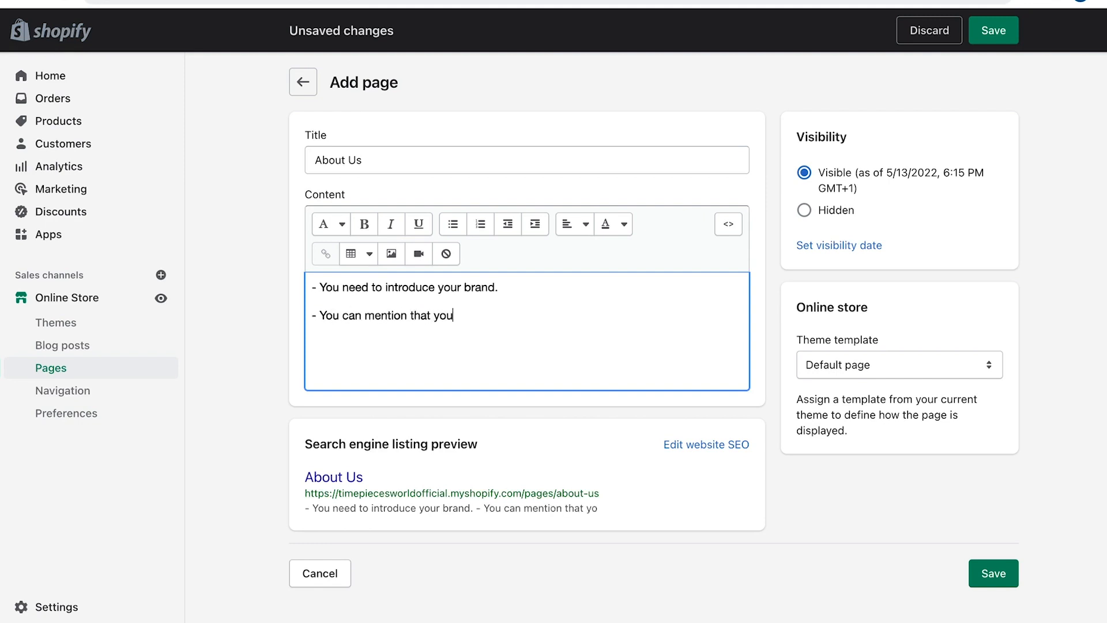
text(r company shares the same passion as your visitors)
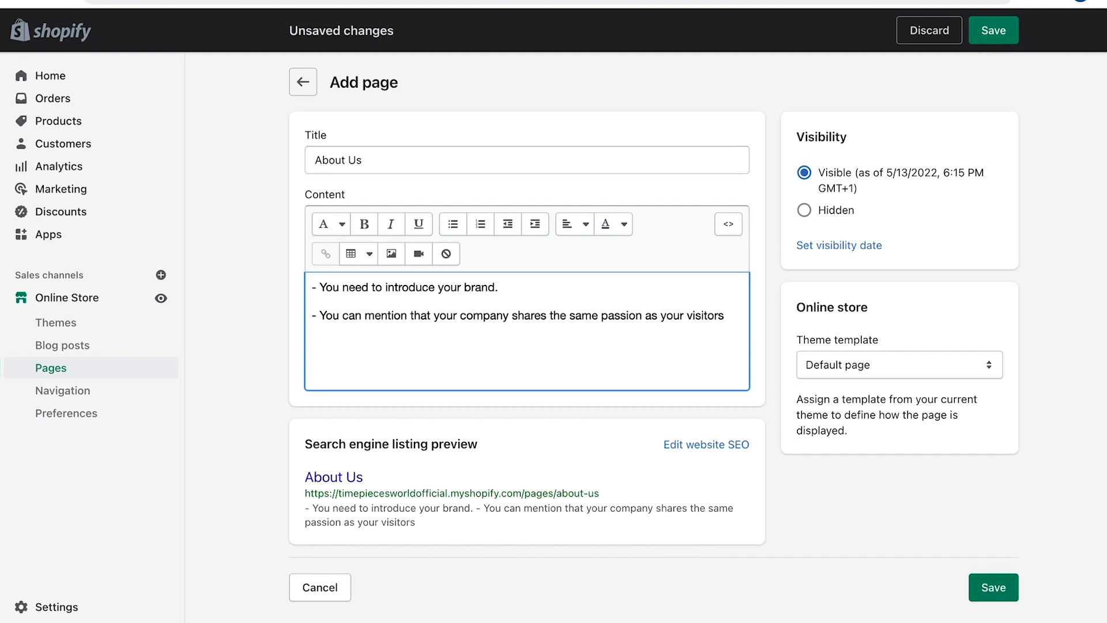
key(Return)
text(- Customers satisfac)
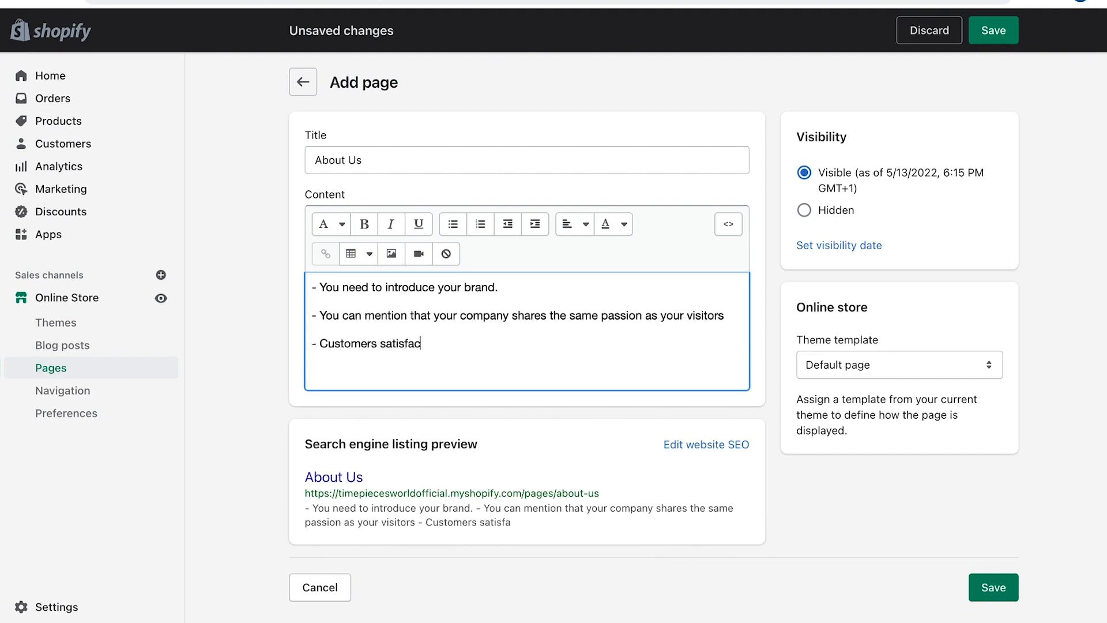
text(tion is our store number one priority)
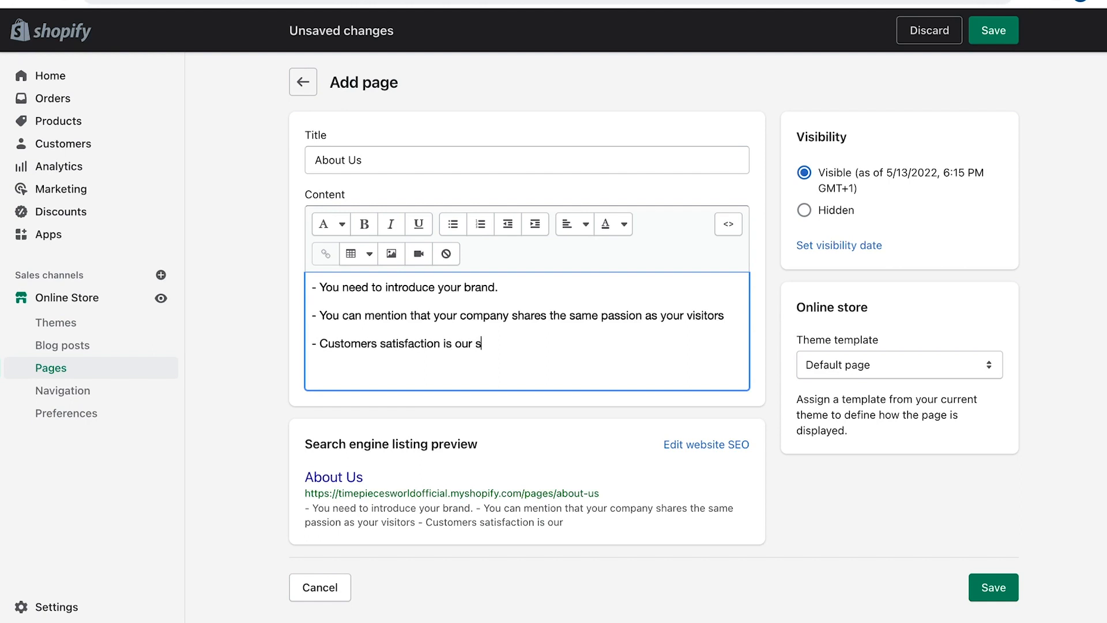
key(Return)
key(Return)
text(We look forward to serving you!)
key(Return)
text("Store name")
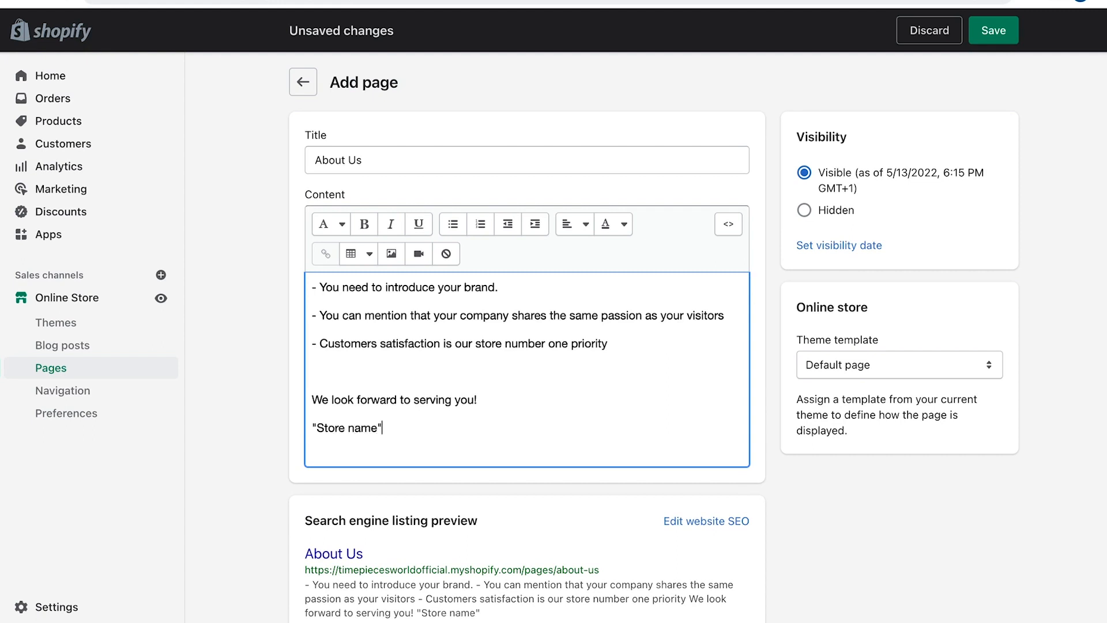
text( Team)
key(ctrl+s)
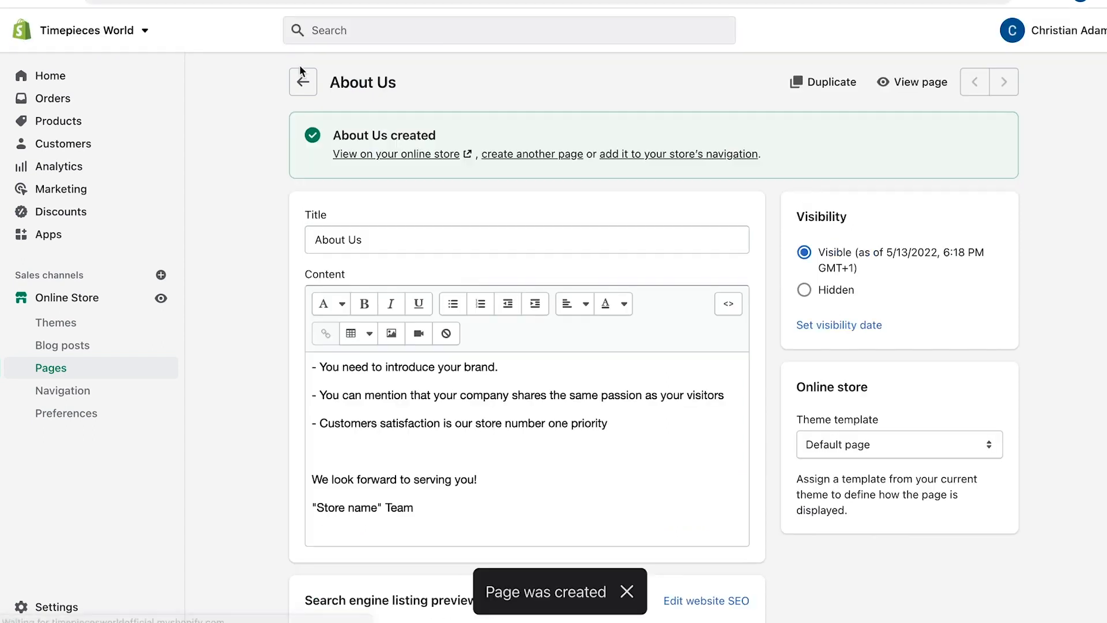
click(303, 80)
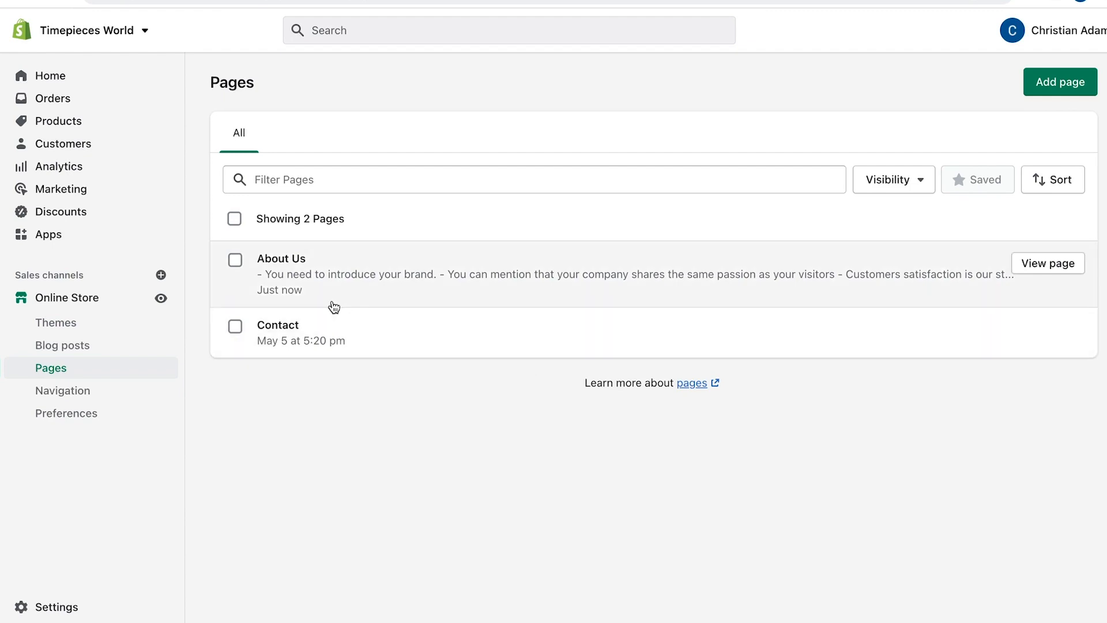
Give the Contact page, on the contact template, its email-for-help text and save it
click(310, 326)
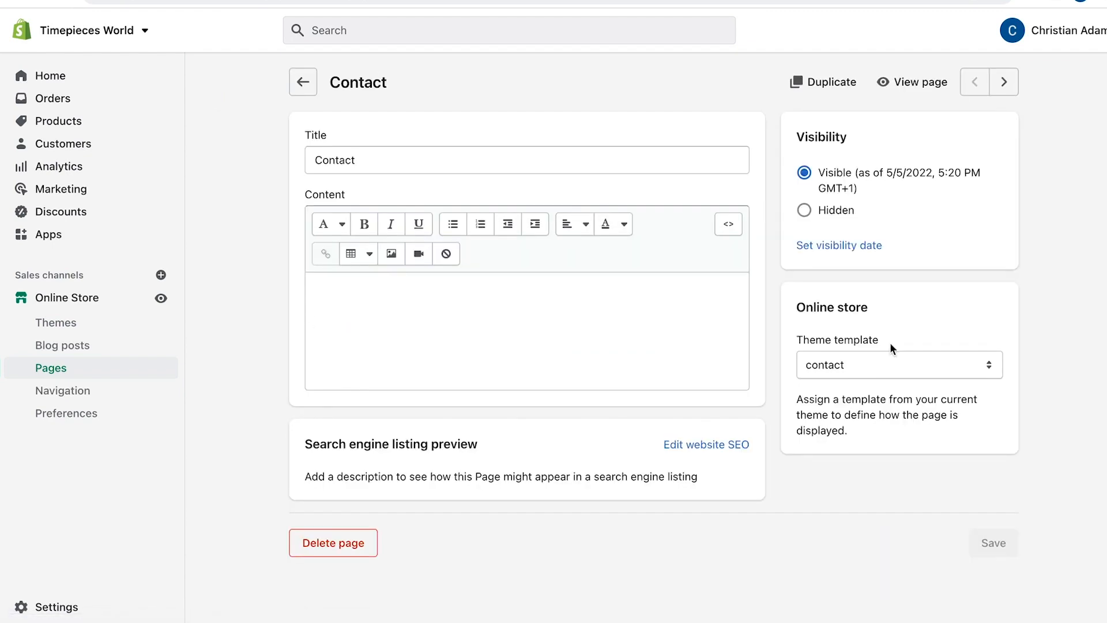
click(887, 355)
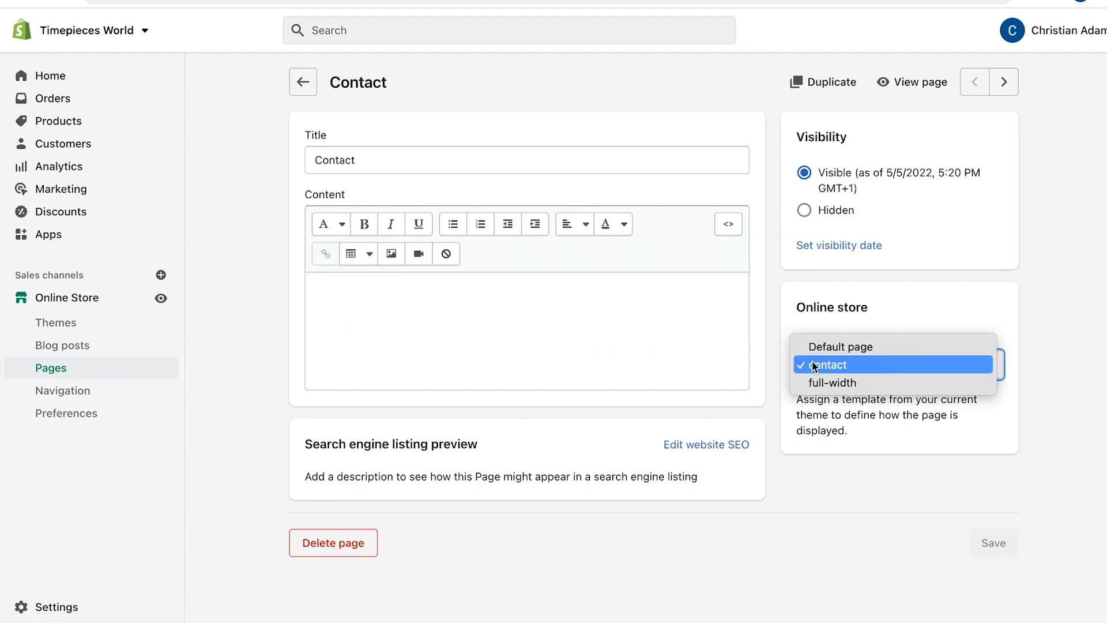
click(830, 364)
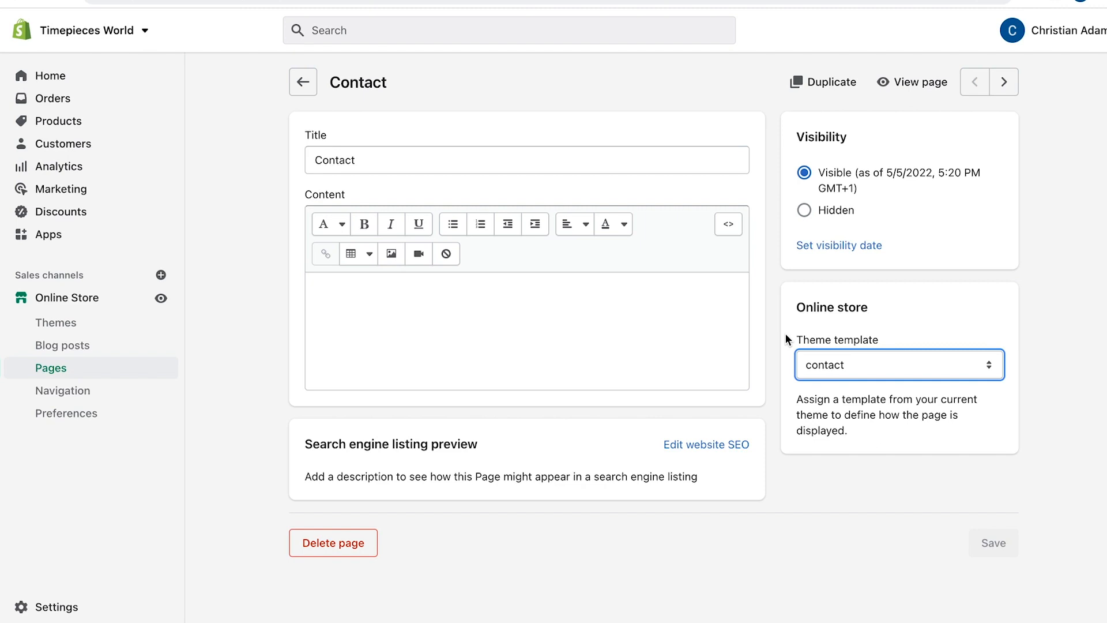
click(578, 284)
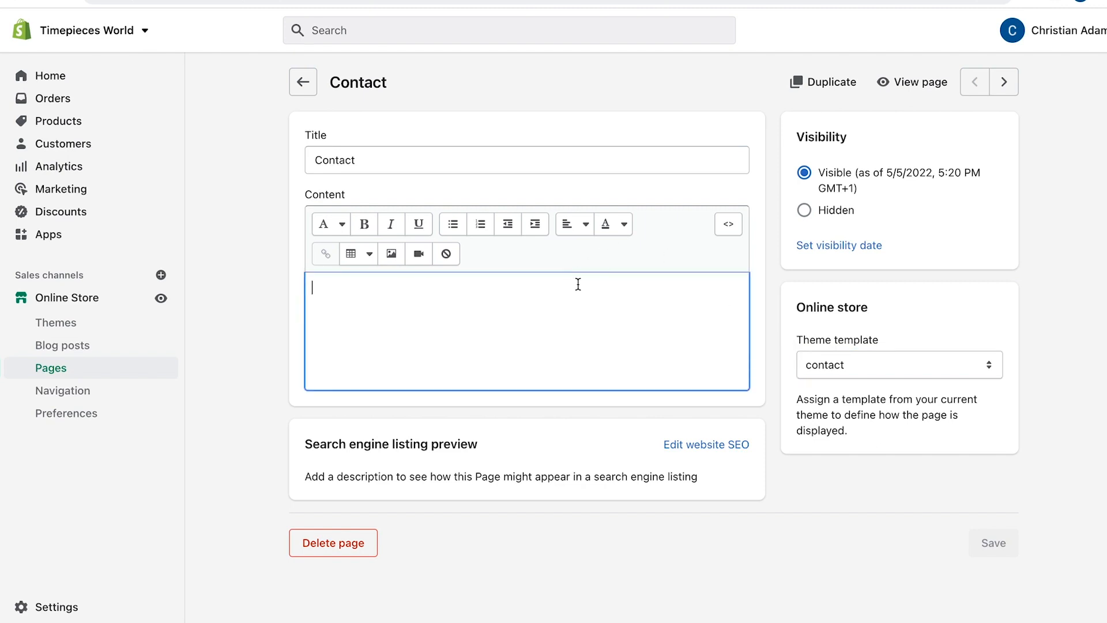
text(Please sh)
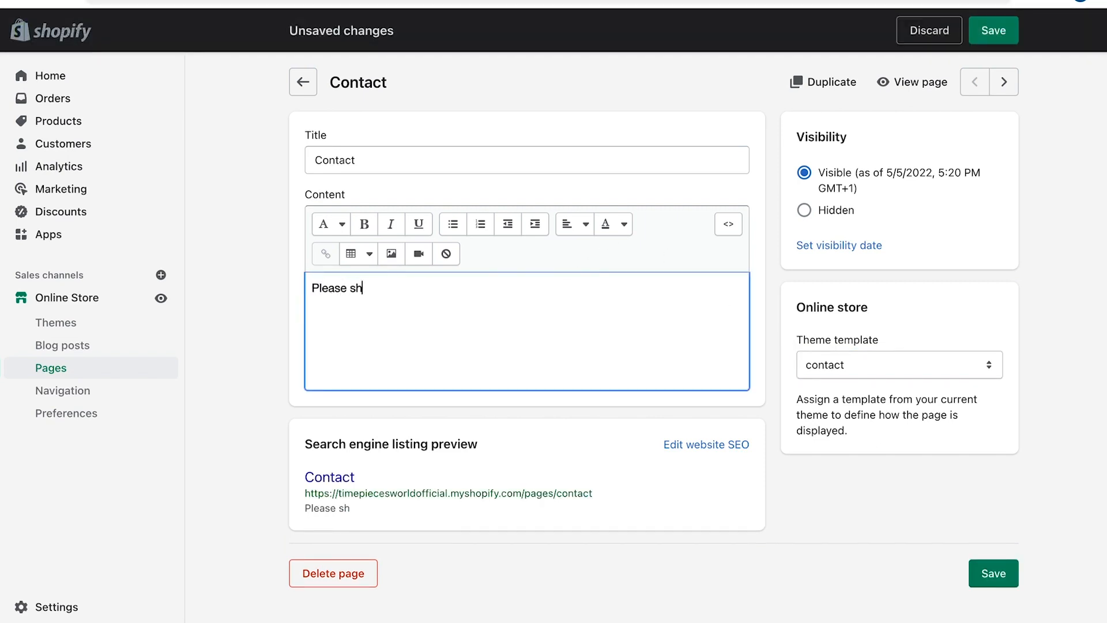
text(oot us an email if you require the assistance of one of our cheerfully hel)
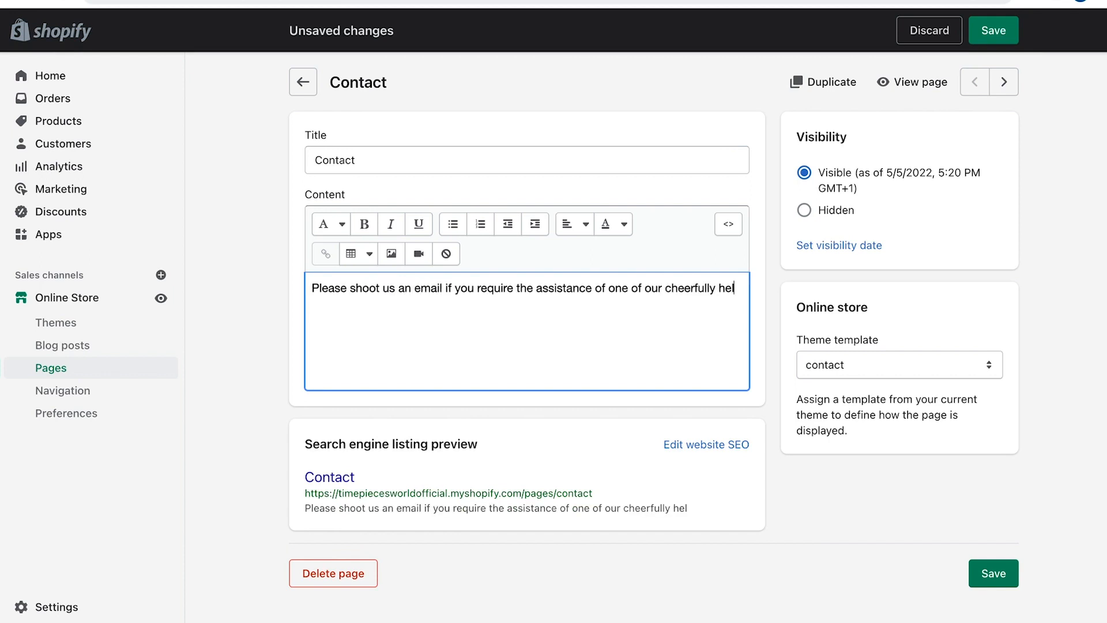
text(pful professionals)
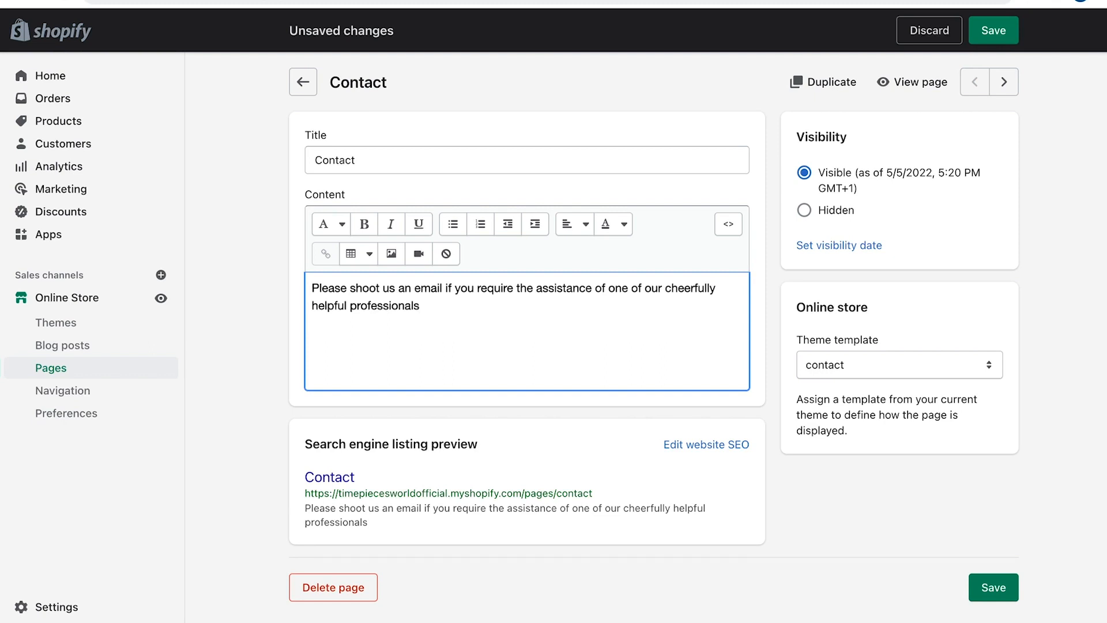
click(994, 30)
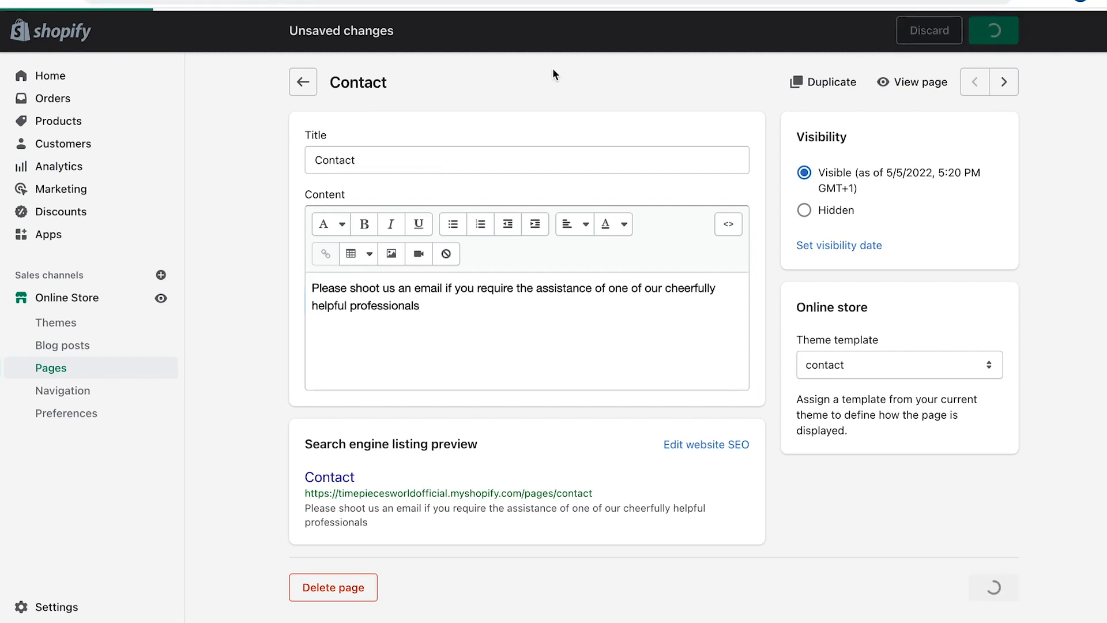
click(303, 82)
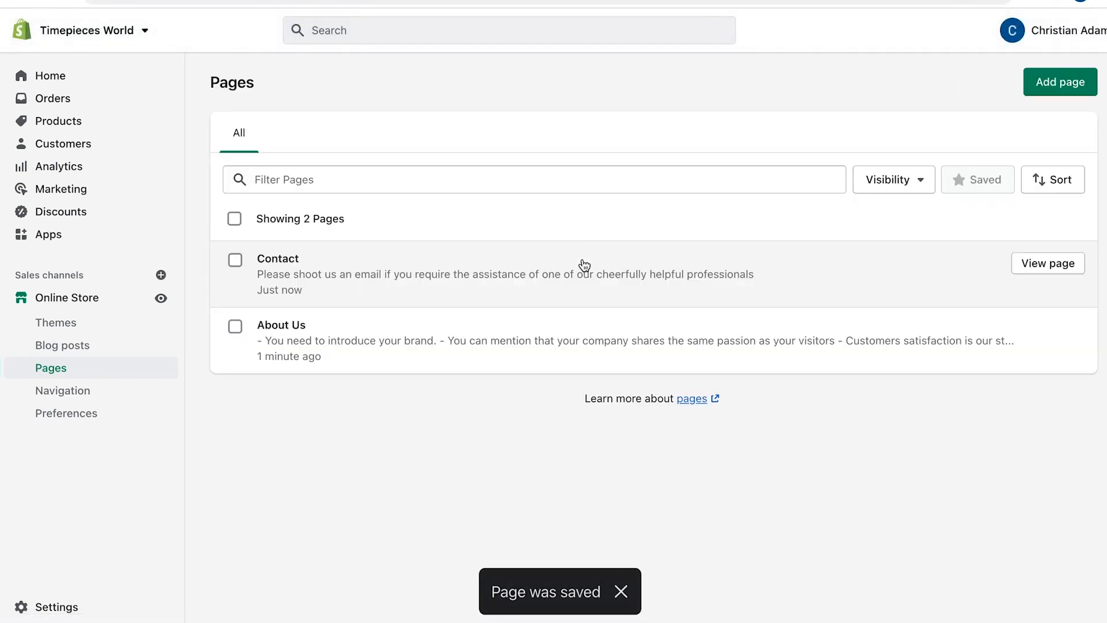
Create a 'FAQs' page draft with a bold 'Frequently Asked Questions' heading and '1) Question 1'
click(1041, 93)
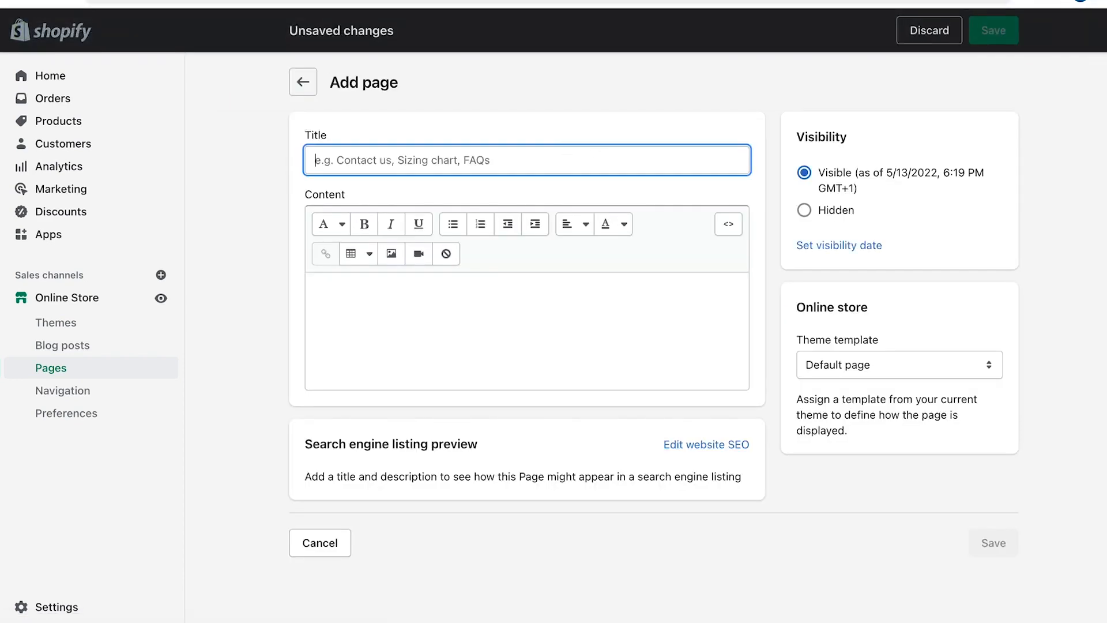
text(FAQs)
click(419, 323)
text(Freq)
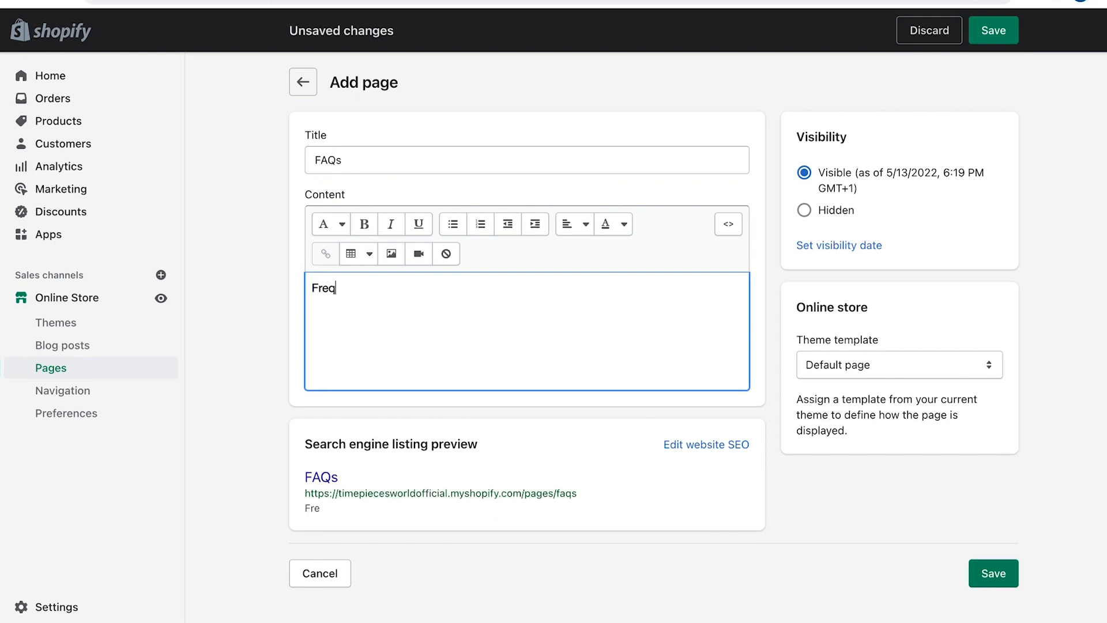
text(uently Asked )
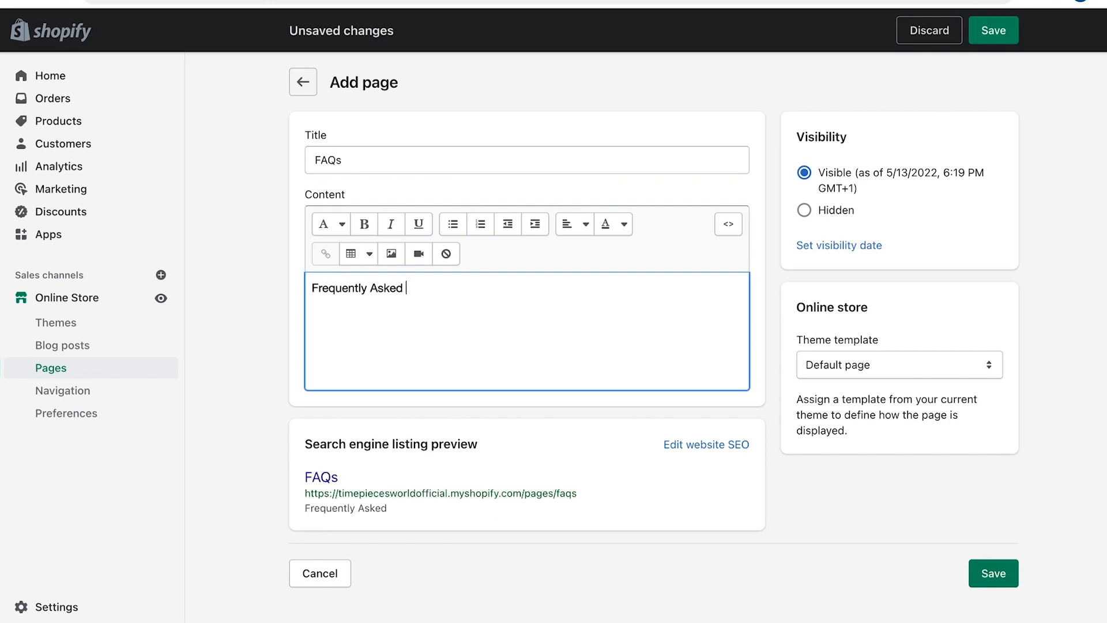
text(Questions)
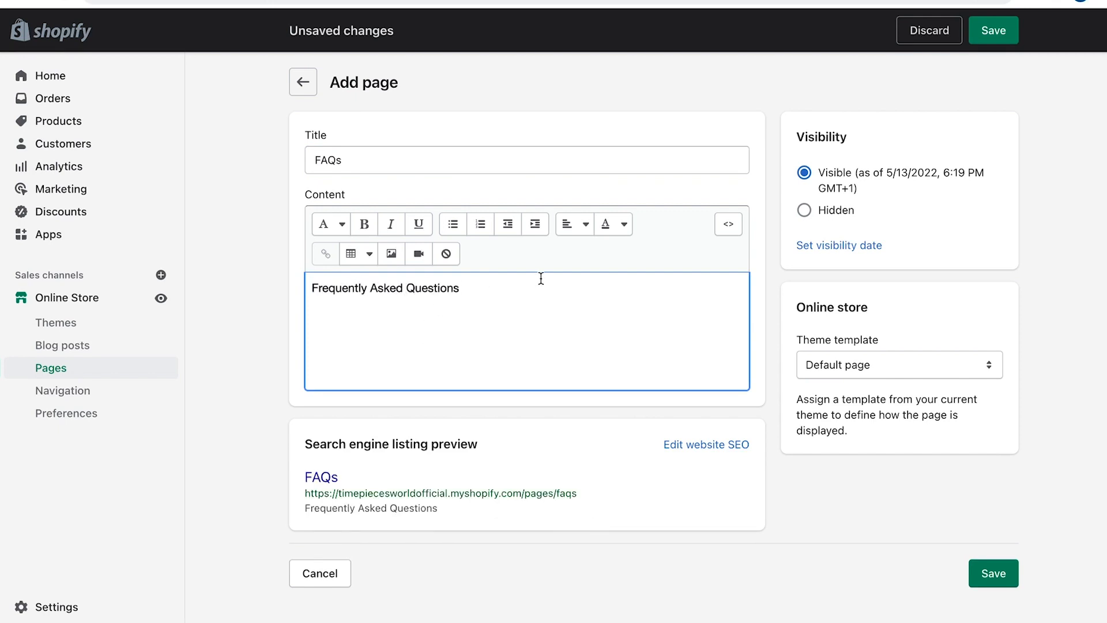
drag(482, 285, 261, 281)
click(364, 224)
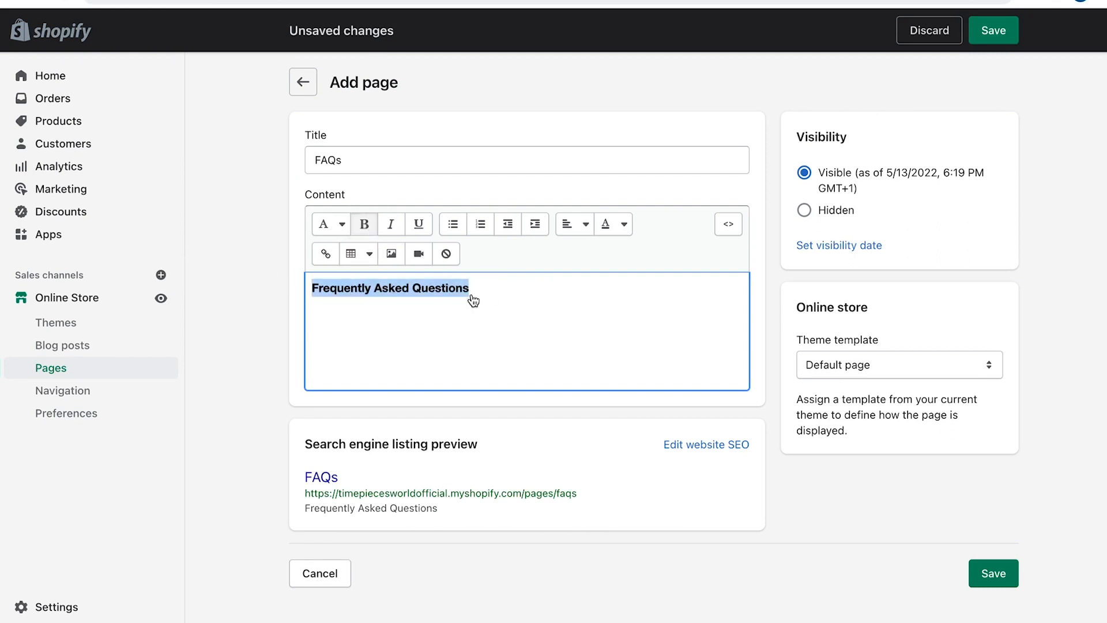
click(514, 292)
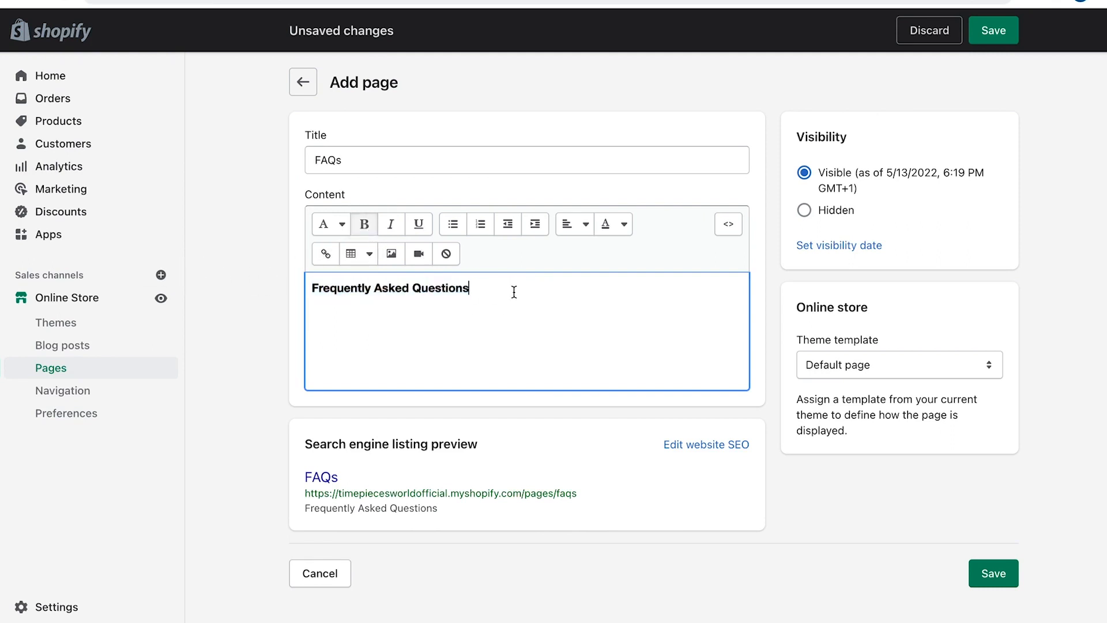
key(Return)
key(Return)
text(1))
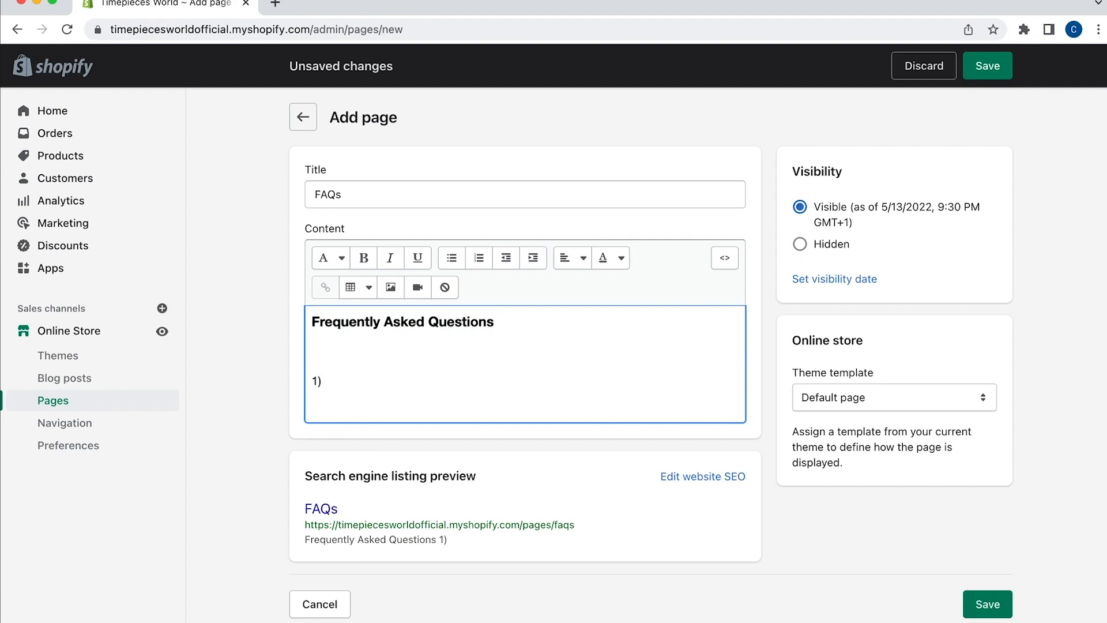
text( Question 1)
Type 'Answer', '2) Question 2', 'Answer', '3) Question 3', 'Answer' on separate lines
key(Return)
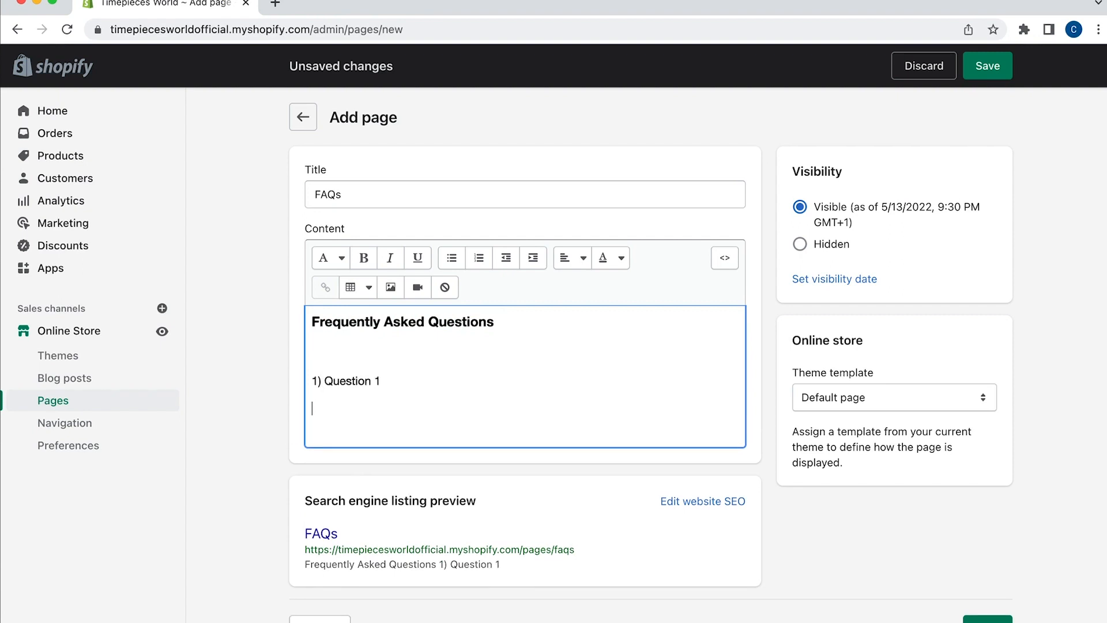
text(Answer)
key(Return)
key(Return)
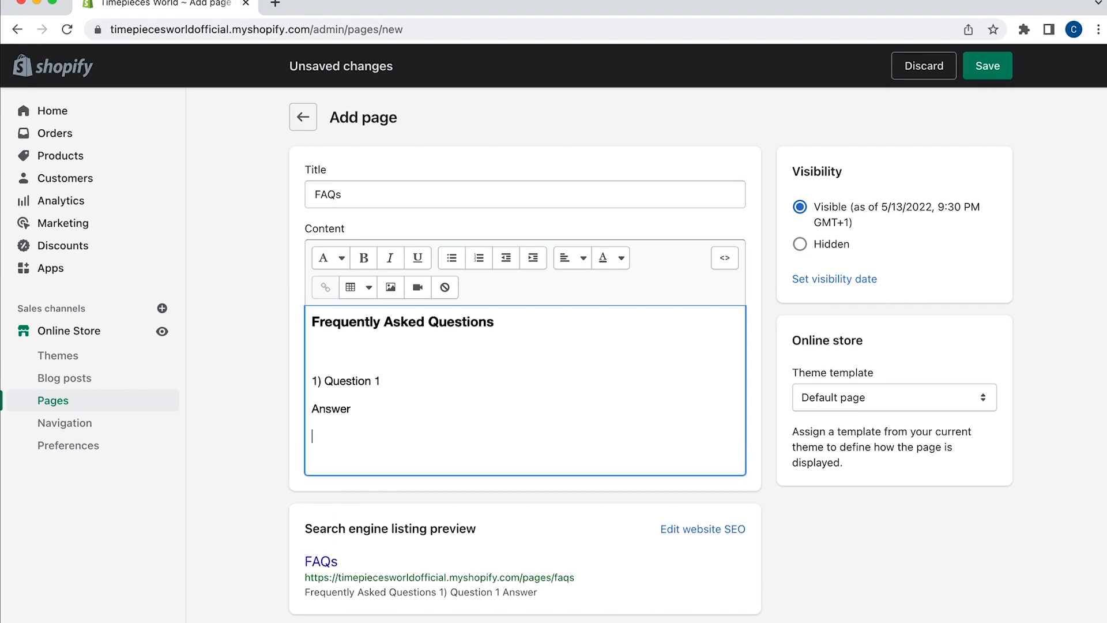
text(2) Question 2)
key(Return)
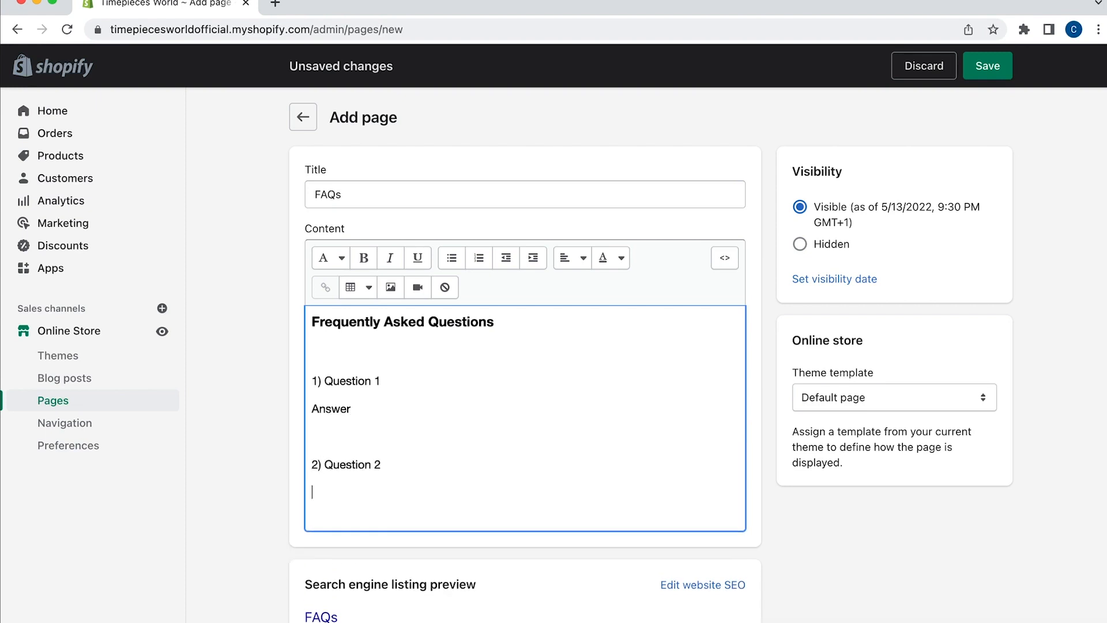
text(Answer)
key(Return)
key(Return)
text(3) Question 23)
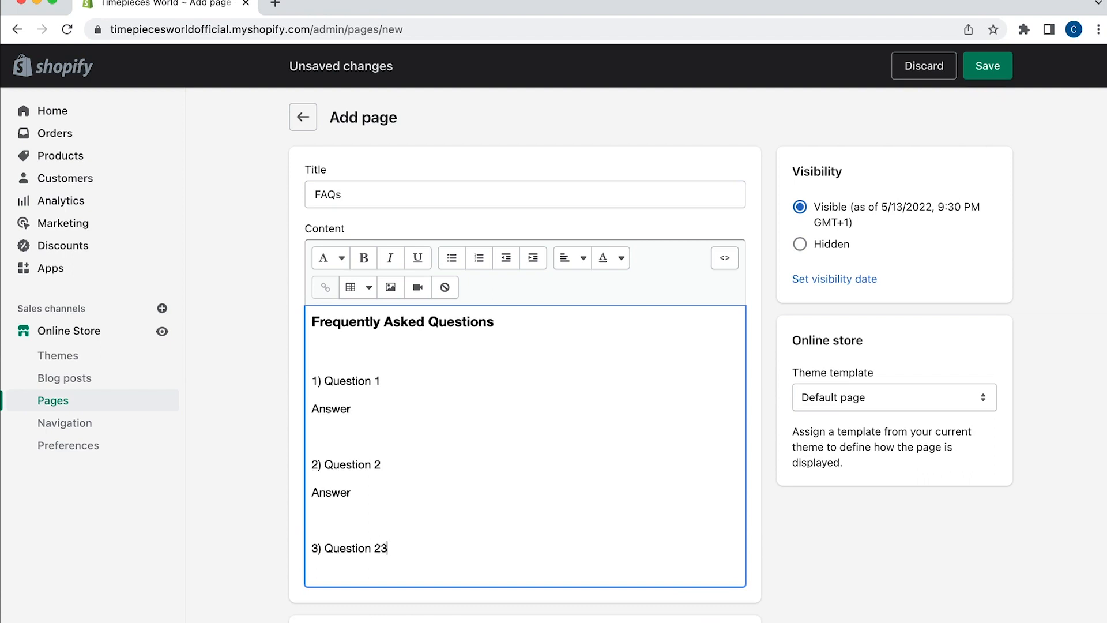
key(BackSpace)
text(3)
key(Return)
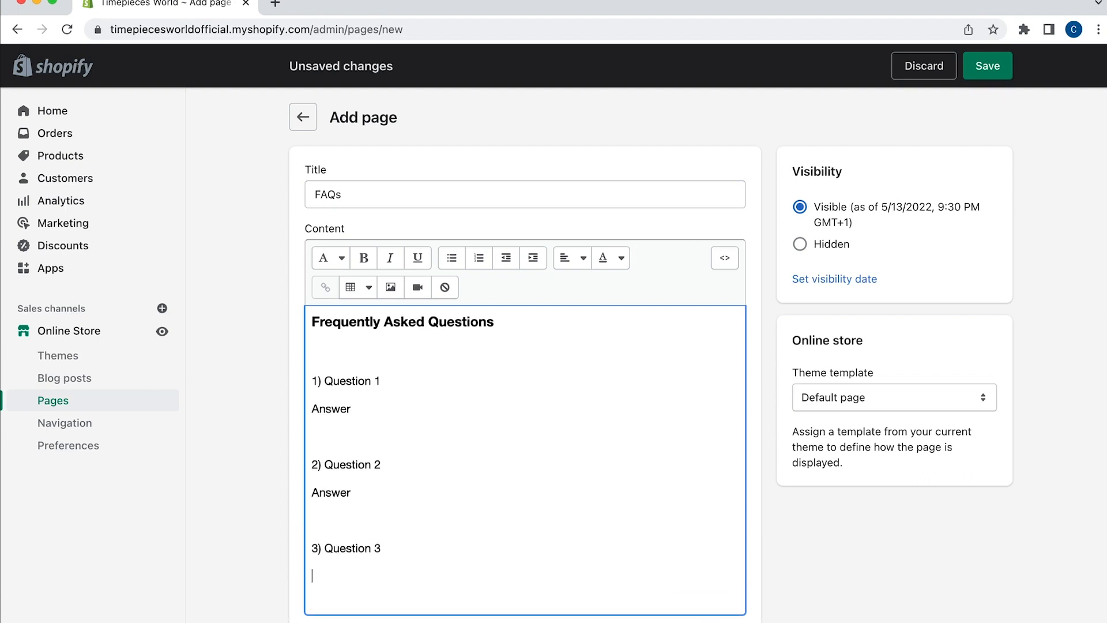
text(Answer)
Replace the placeholders with 'When will my item(s) be shipped?' and 'When will I receive my item(s) ?', then save
drag(382, 381, 318, 381)
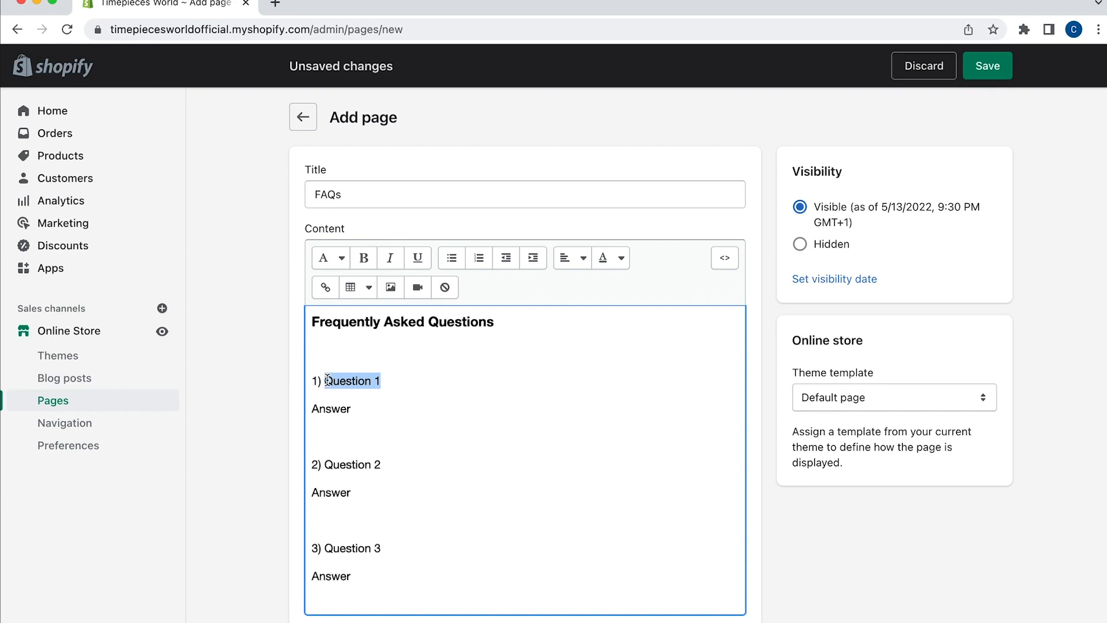
text(Wh)
key(BackSpace)
text(hen will my)
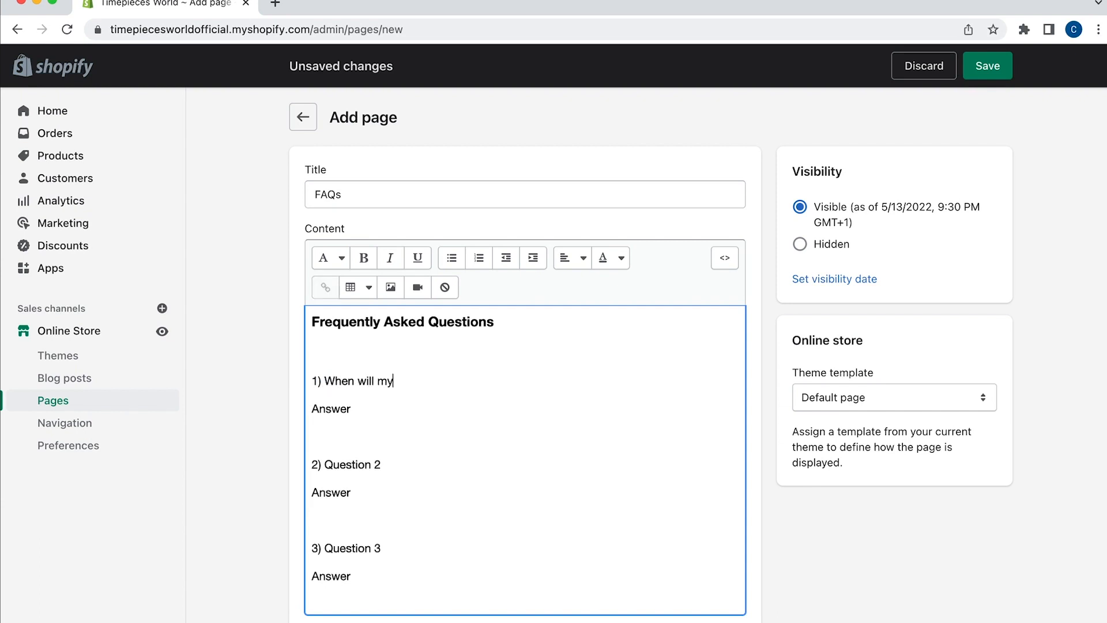
text( item(s) be shipped?)
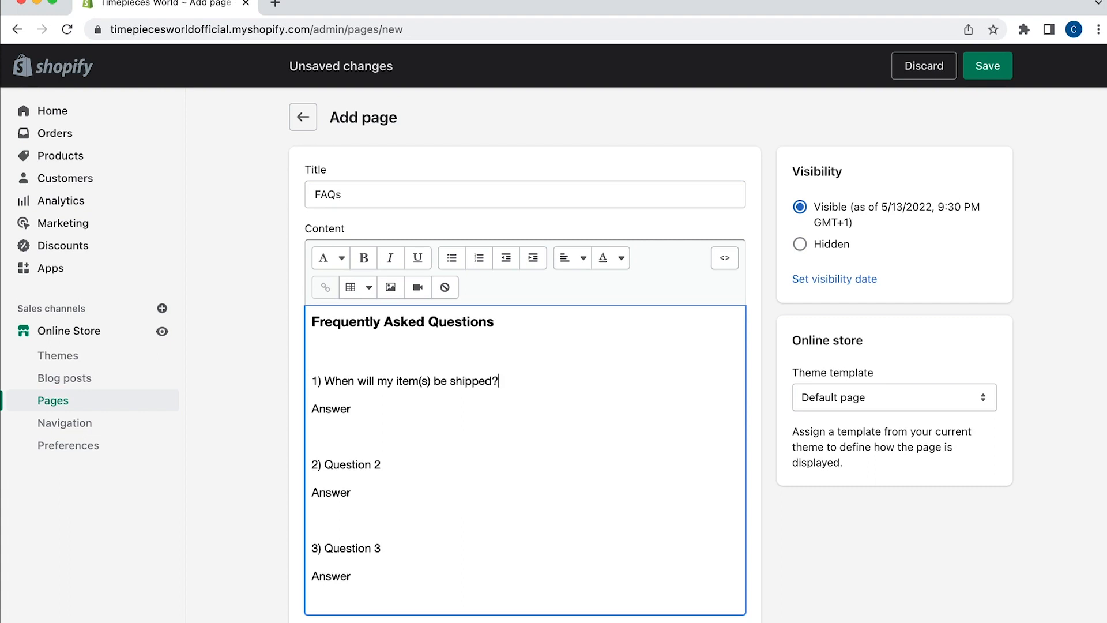
scroll(440, 458, down, 1)
scroll(442, 460, down, 1)
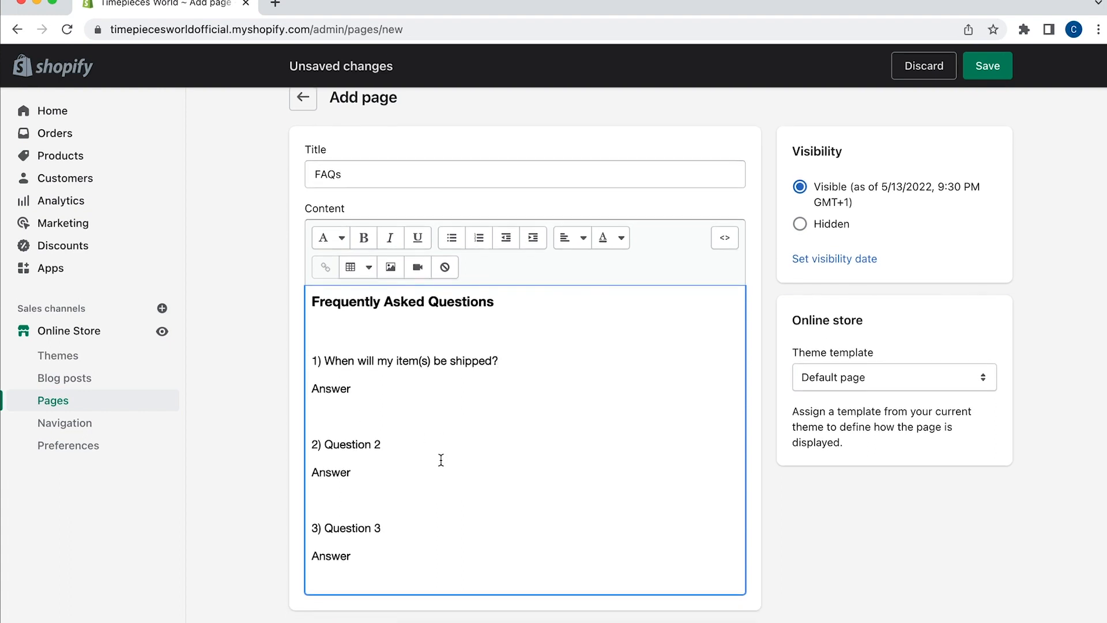
click(407, 443)
drag(406, 444, 328, 443)
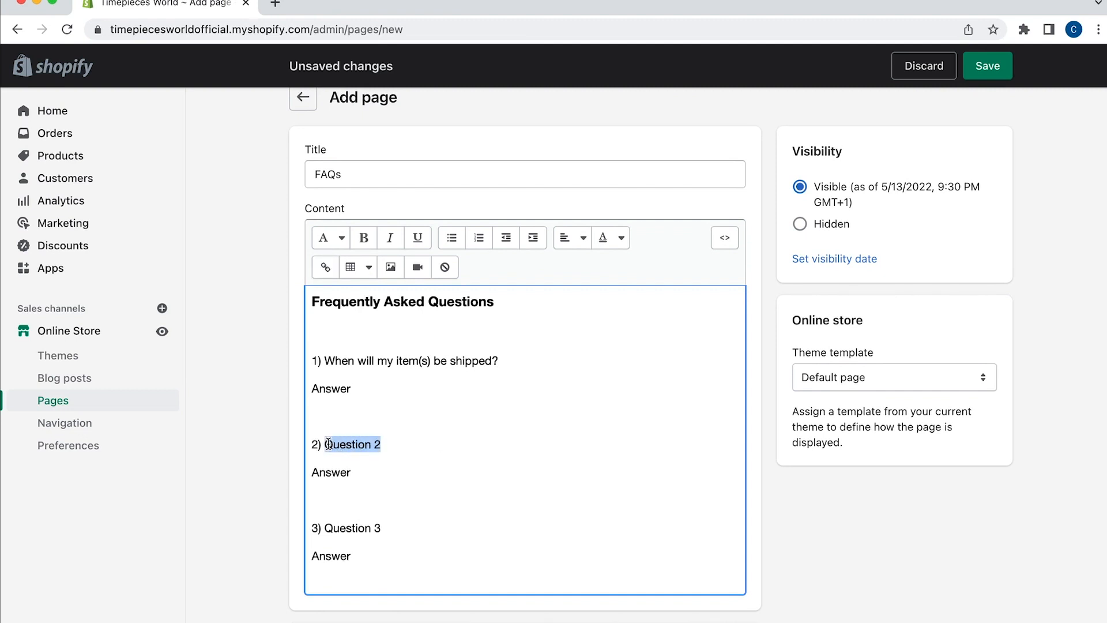
text(When will I receive my item(s) ?)
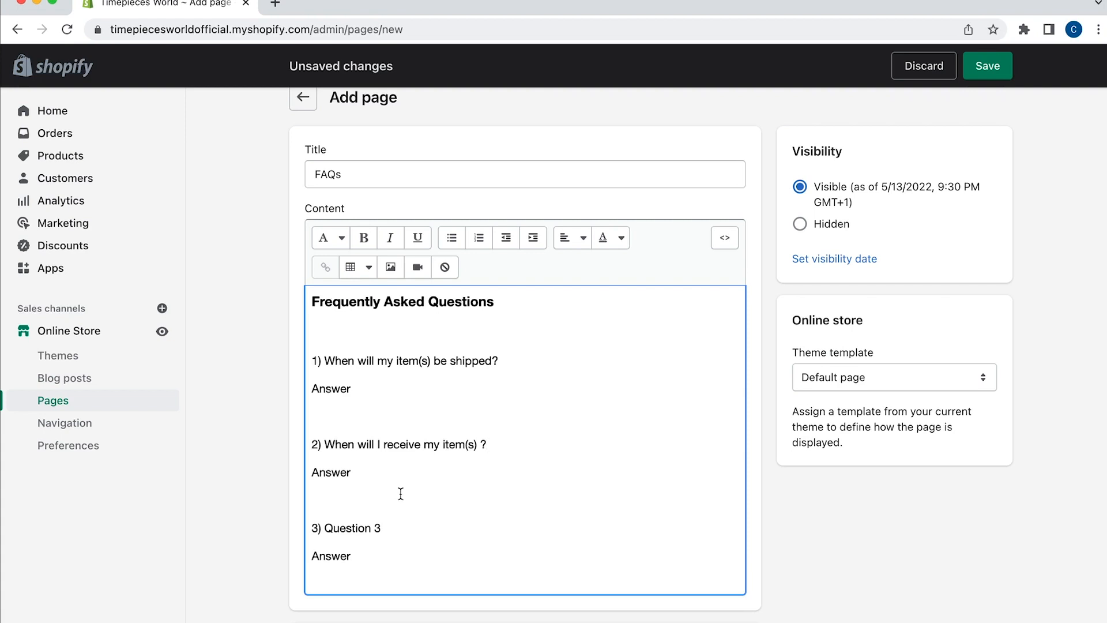
click(991, 70)
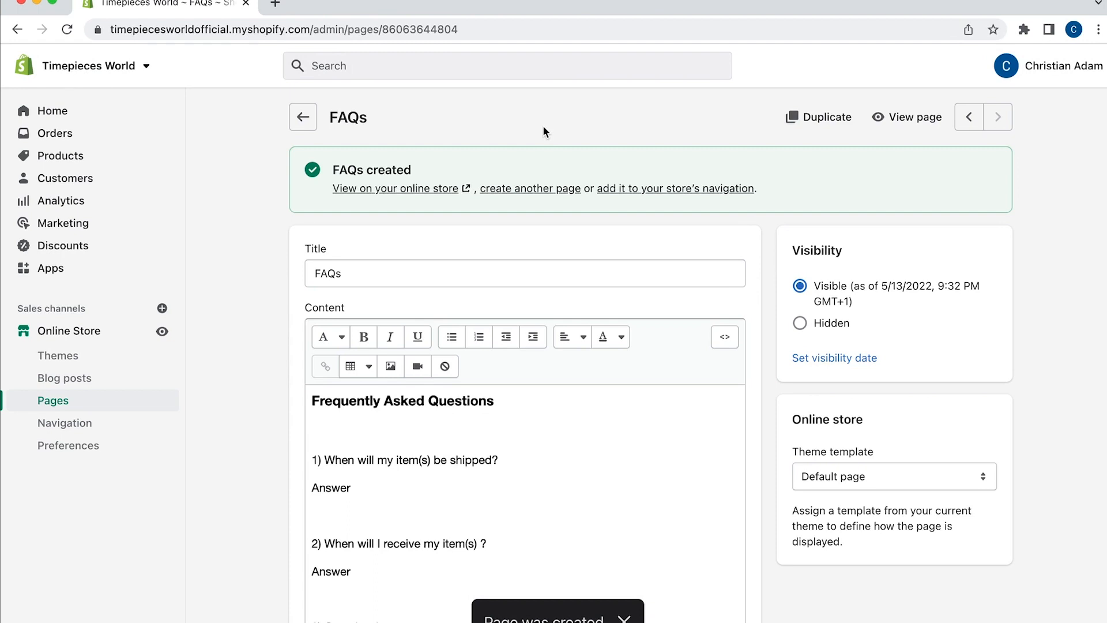
click(65, 425)
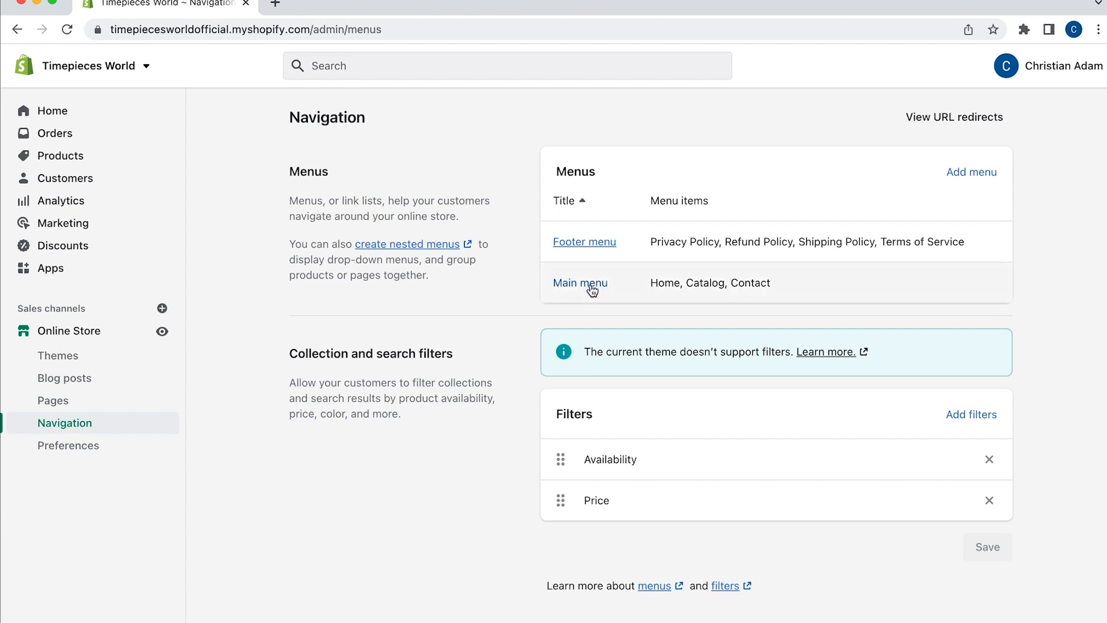
Add an About Us page link to the Main menu
click(567, 286)
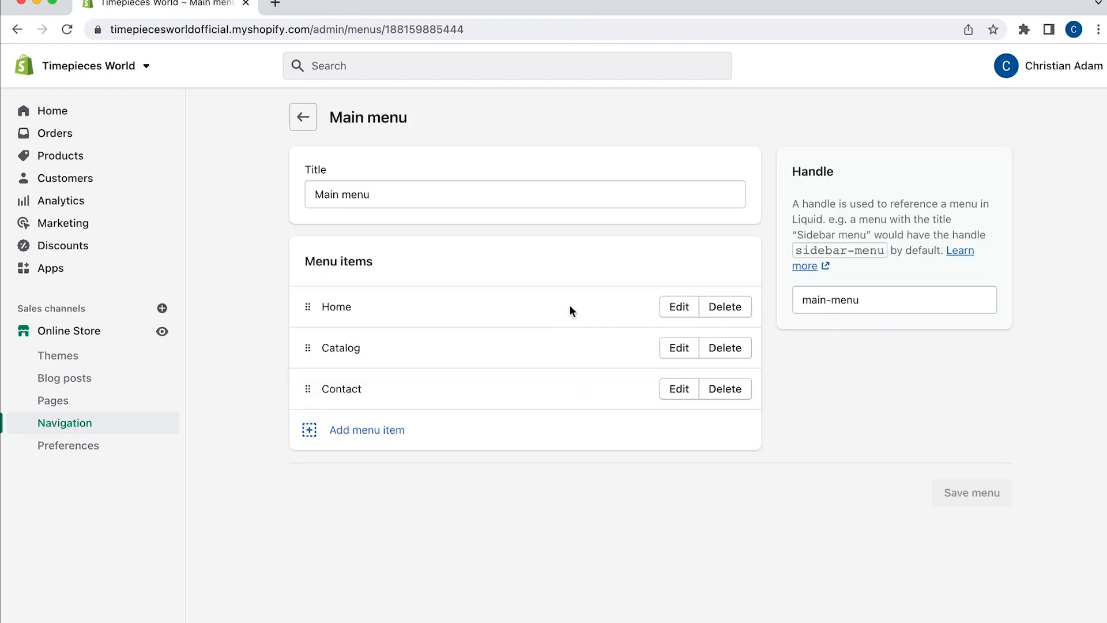
click(442, 432)
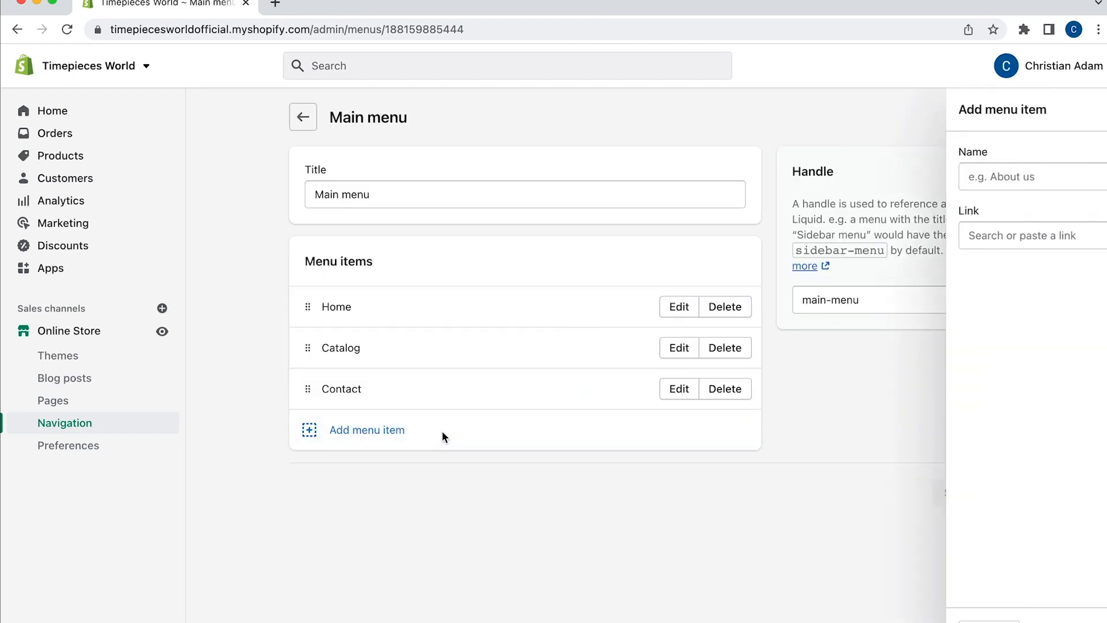
click(934, 237)
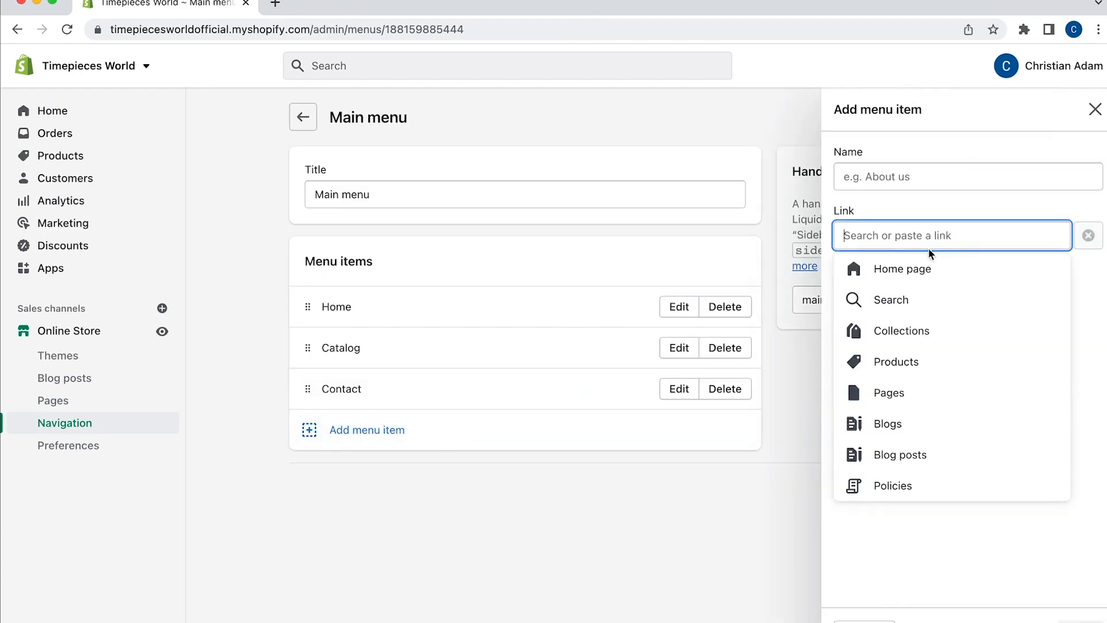
click(891, 388)
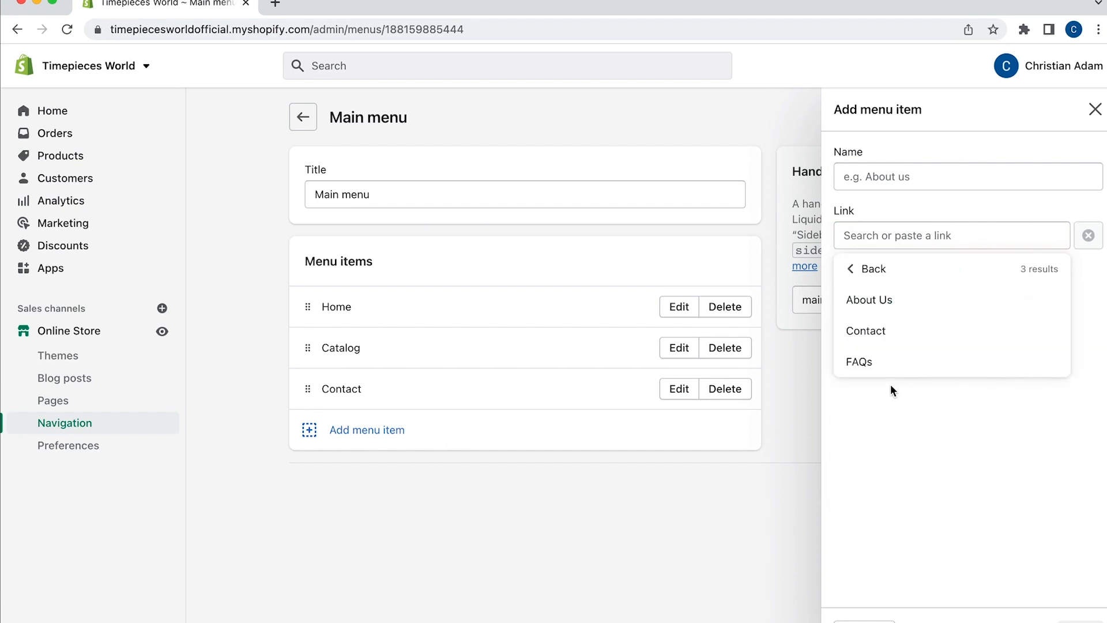
click(882, 306)
click(1080, 620)
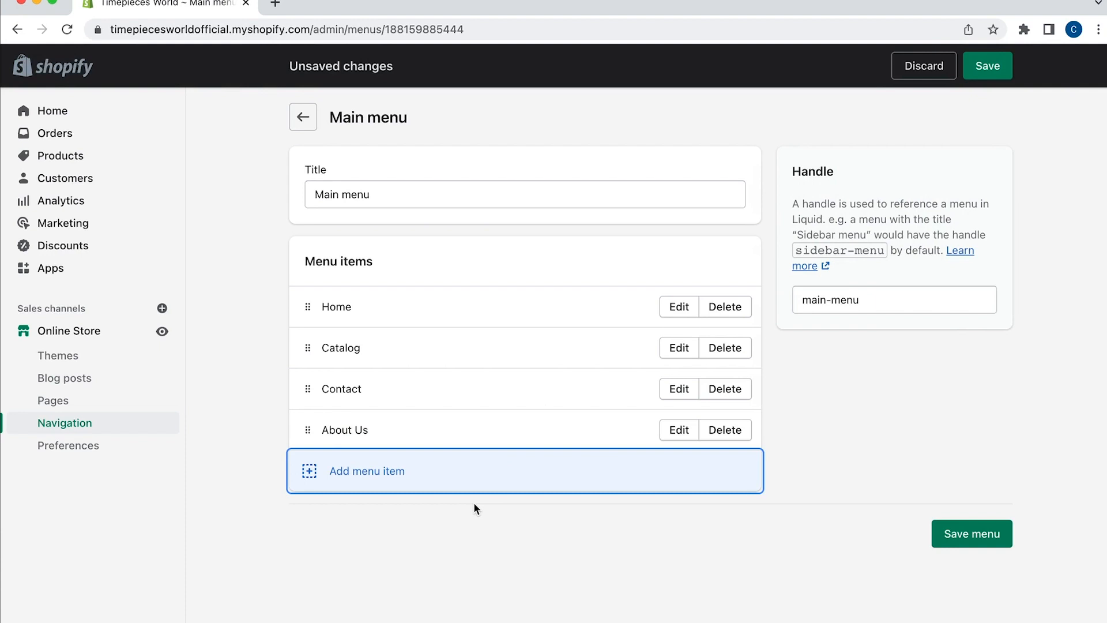
Add Contact page and Refund Policy links to the Main menu
click(435, 476)
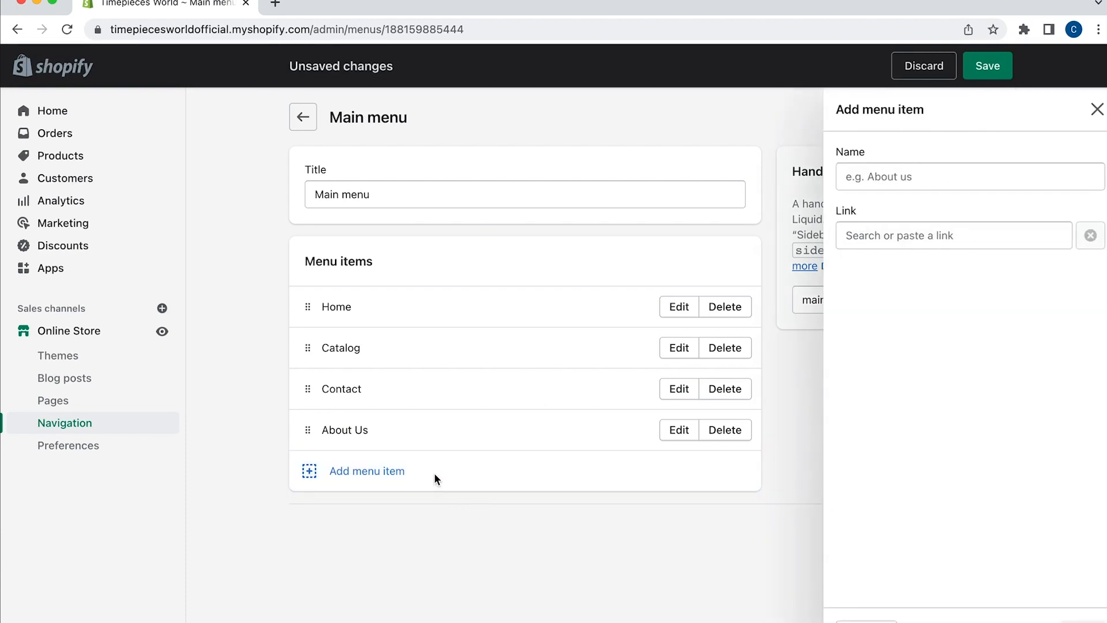
click(868, 237)
click(873, 392)
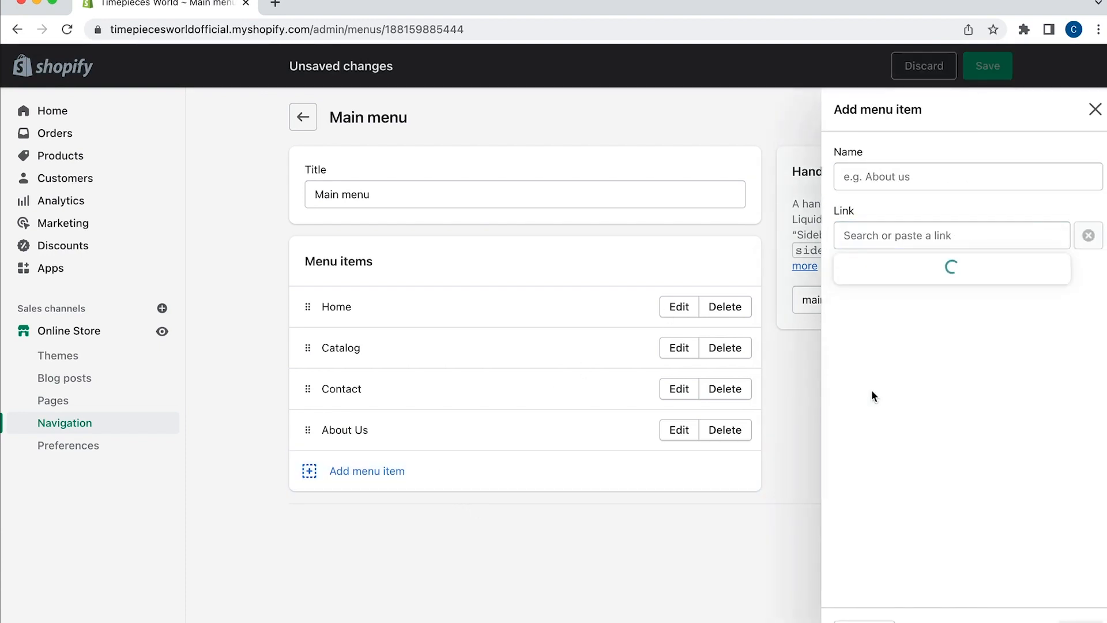
click(869, 331)
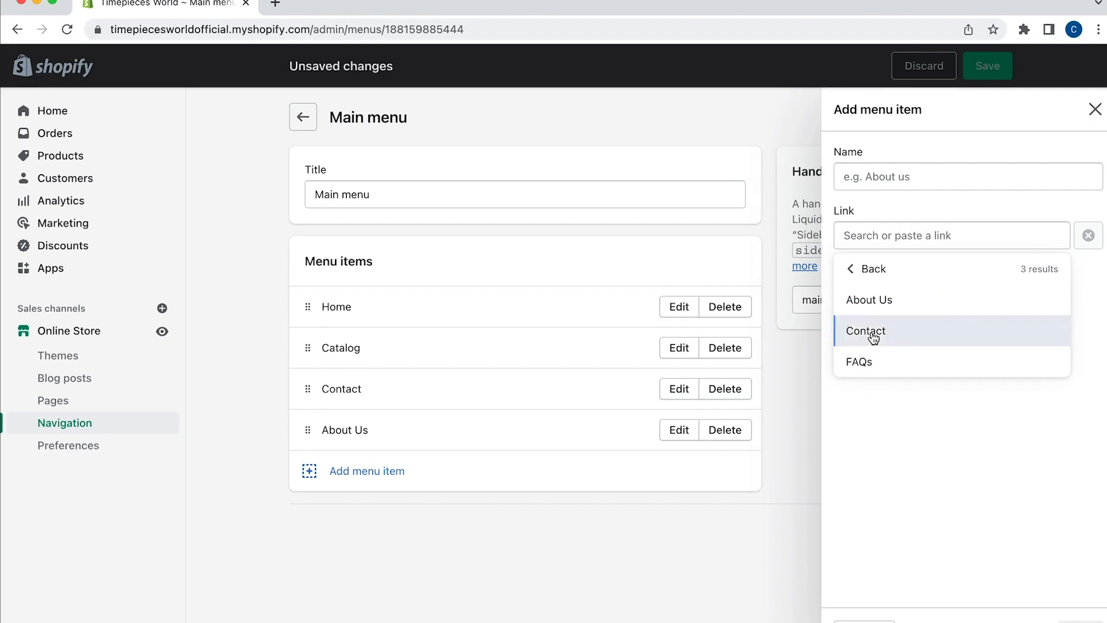
key(Return)
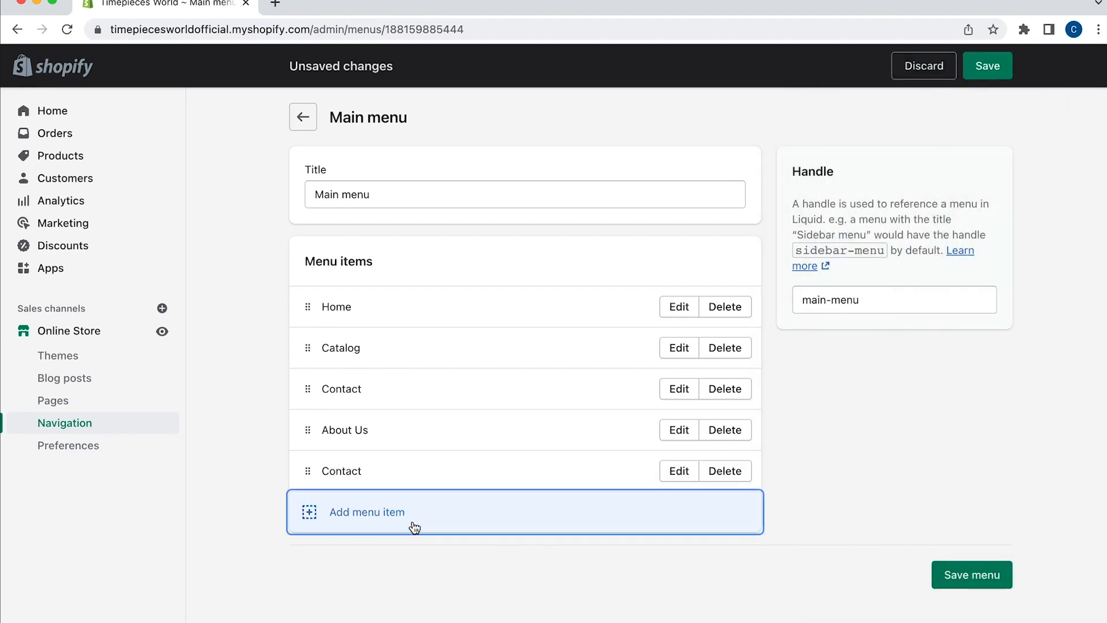
click(380, 514)
click(866, 239)
click(901, 491)
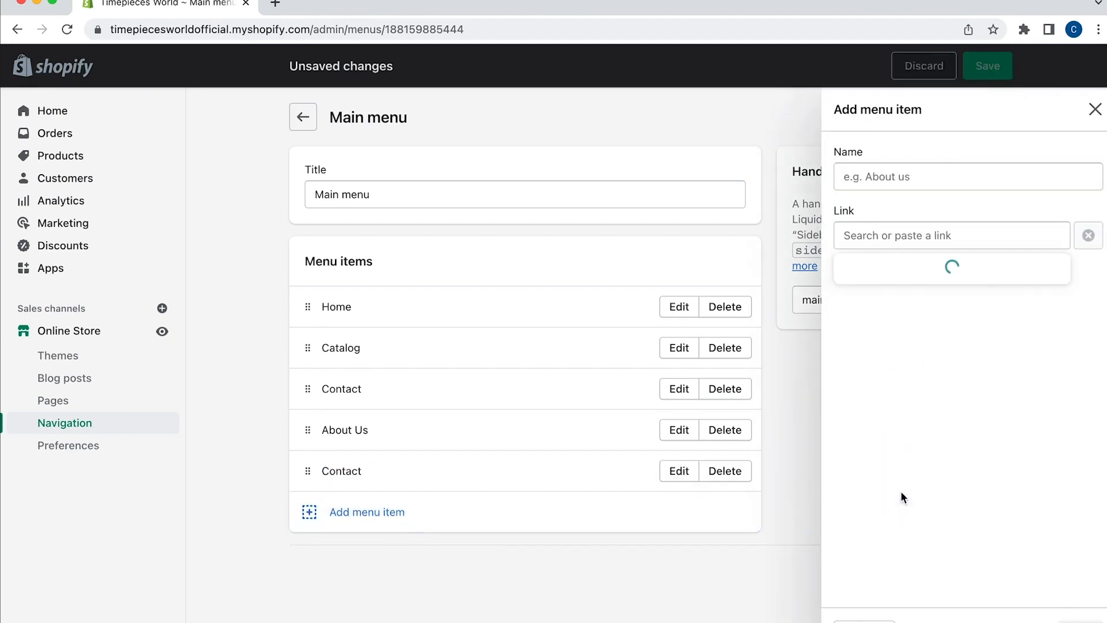
click(868, 338)
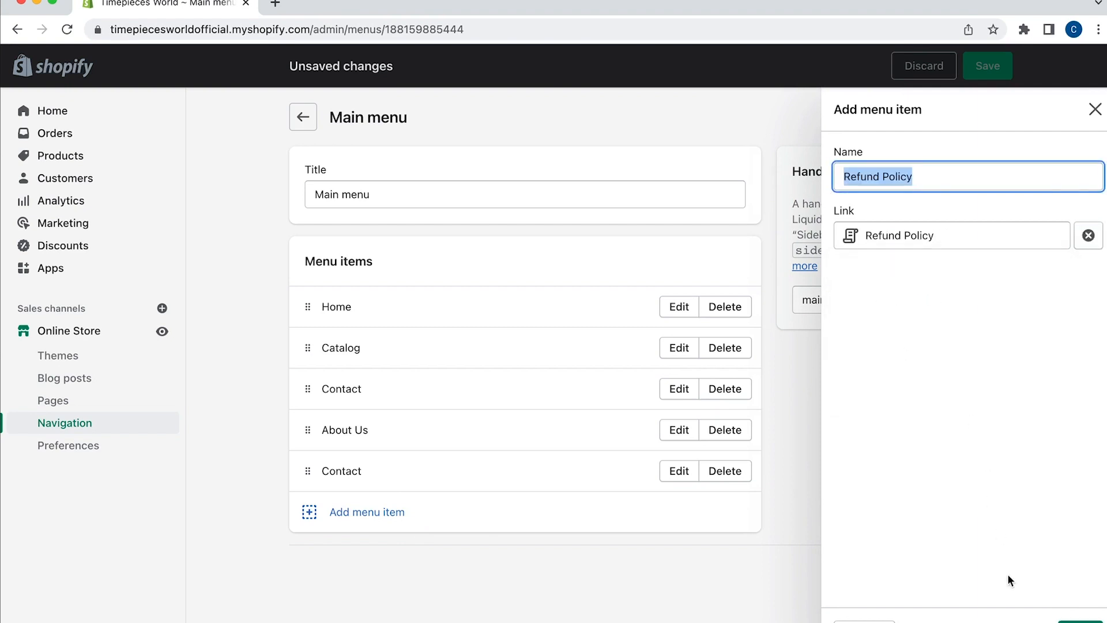
key(Return)
Add a FAQs page link to the Main menu
click(389, 556)
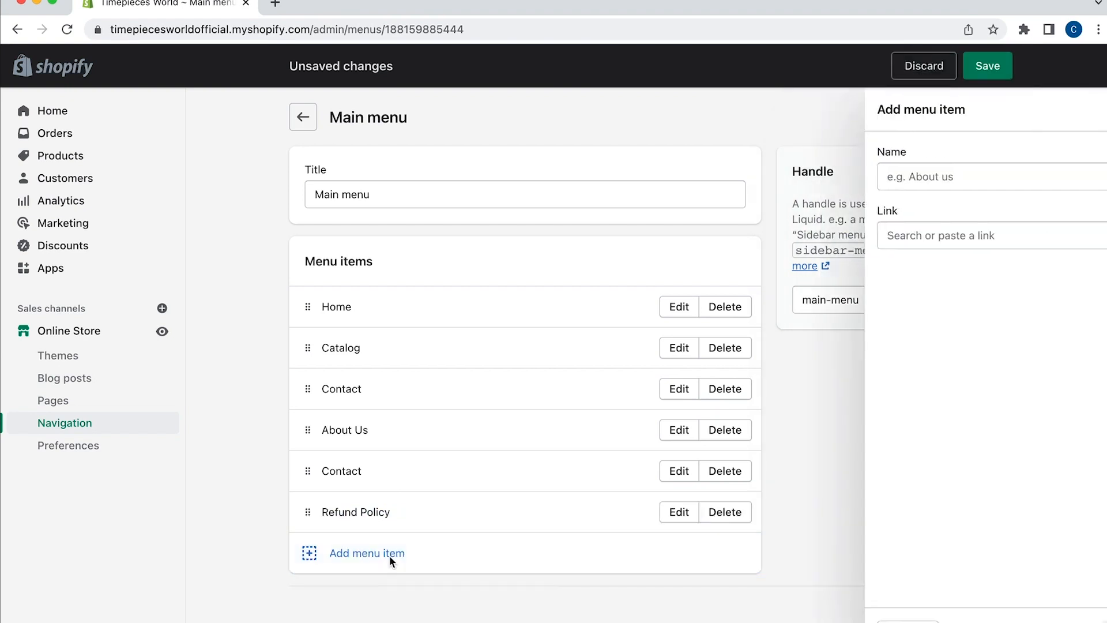
click(963, 235)
click(852, 423)
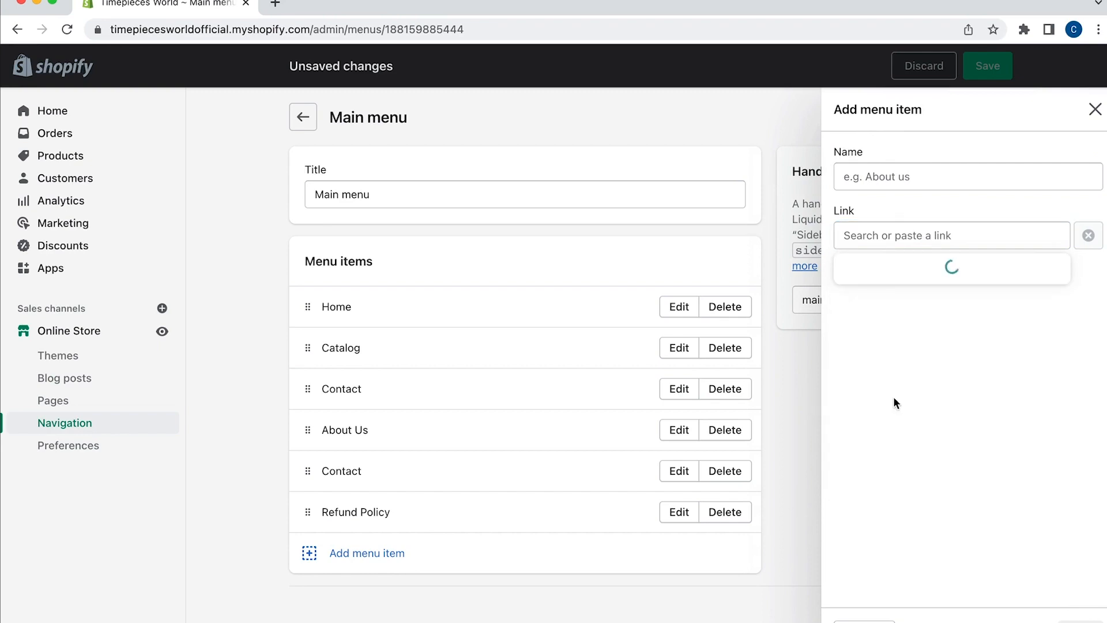
click(869, 360)
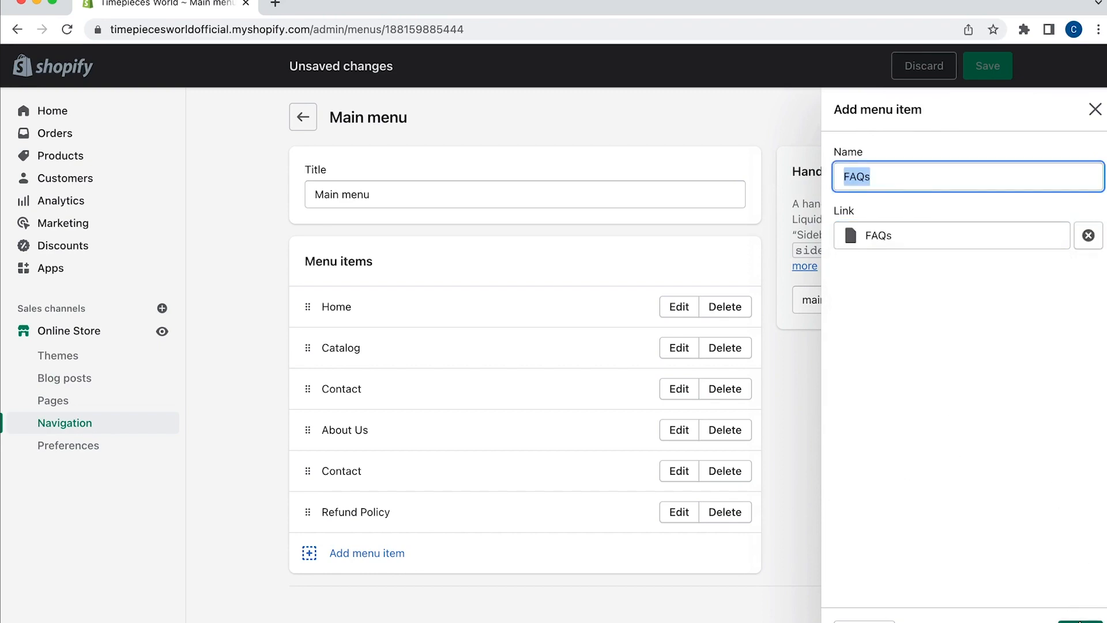
click(1080, 622)
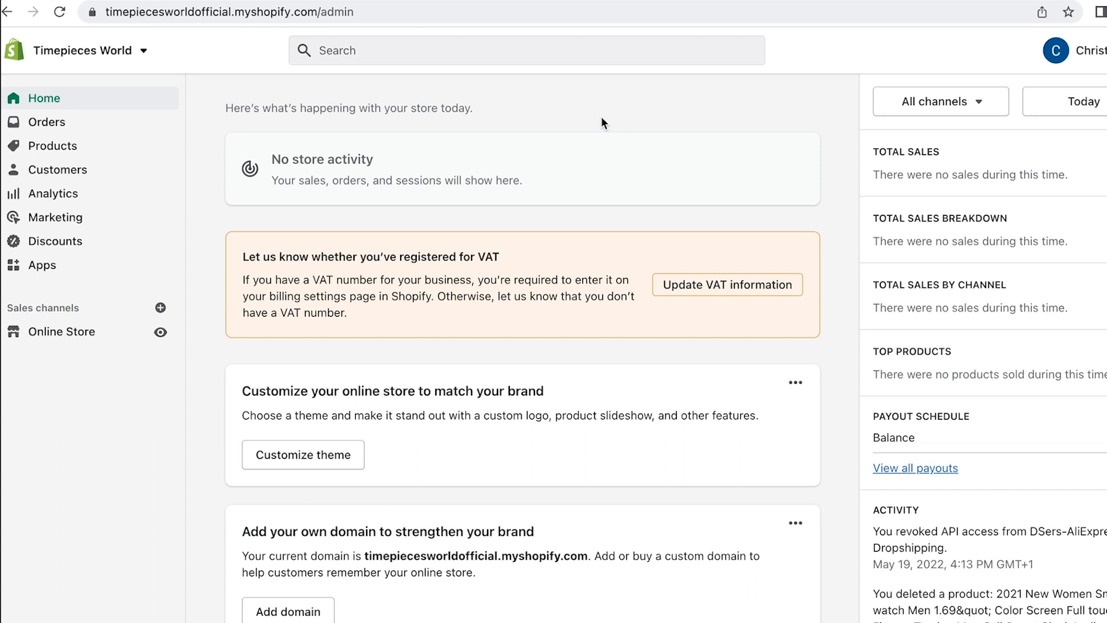
Install the DSers-AliExpress Dropshipping app from the Apps page
click(91, 263)
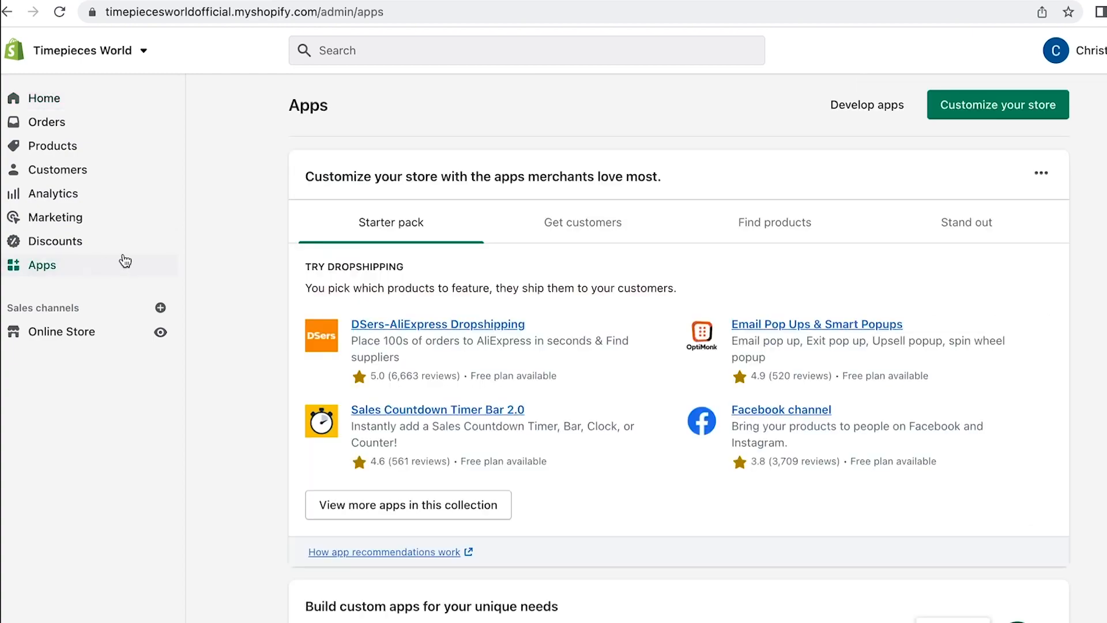
click(420, 324)
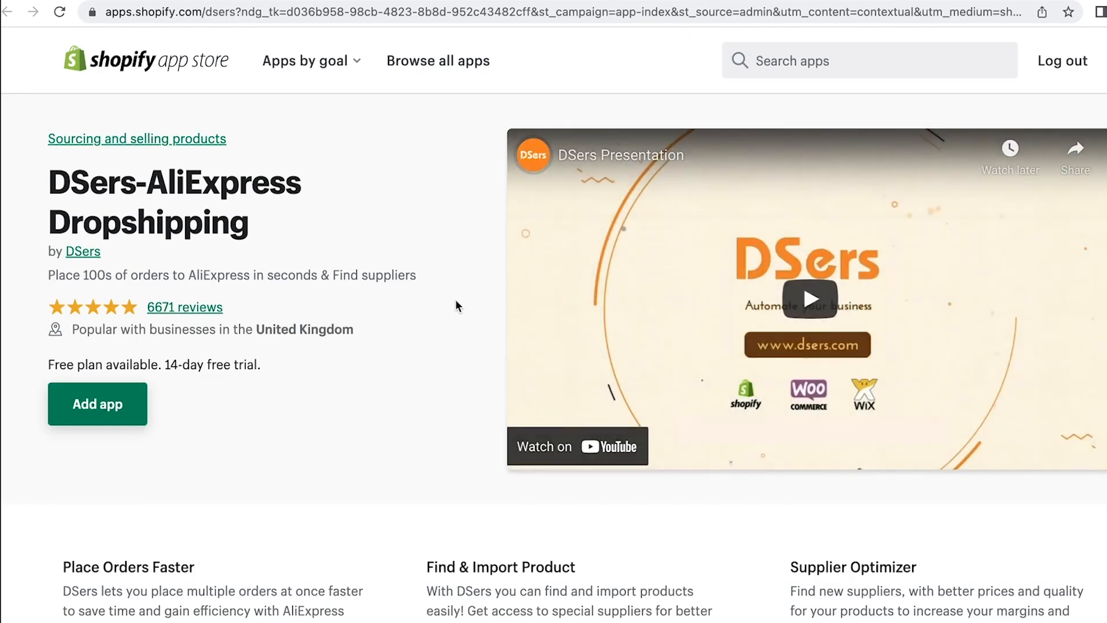
click(138, 401)
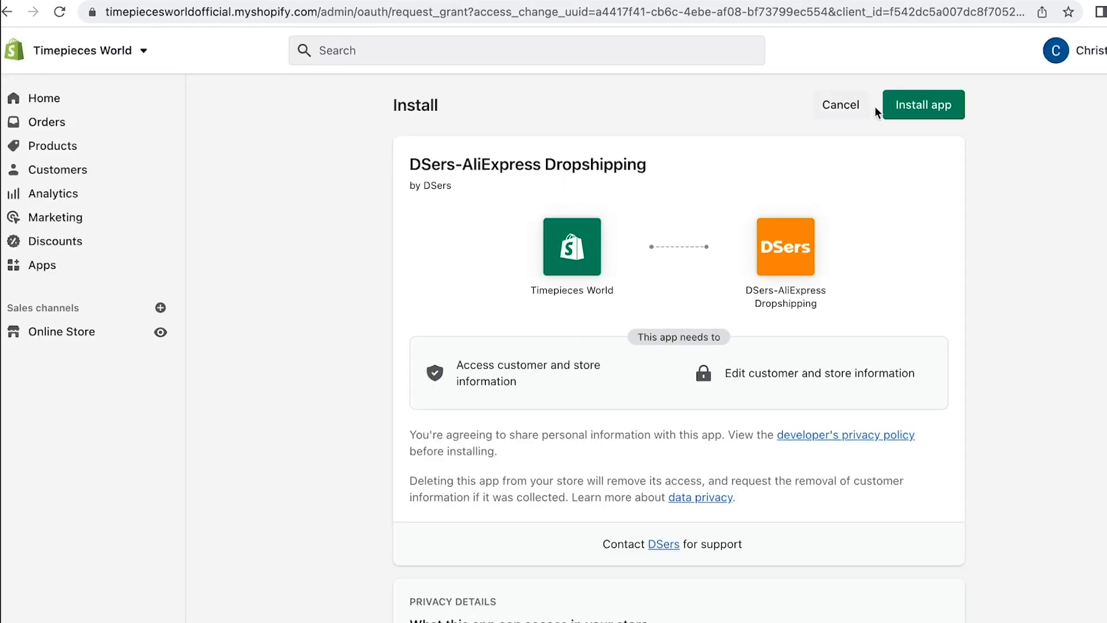
click(888, 105)
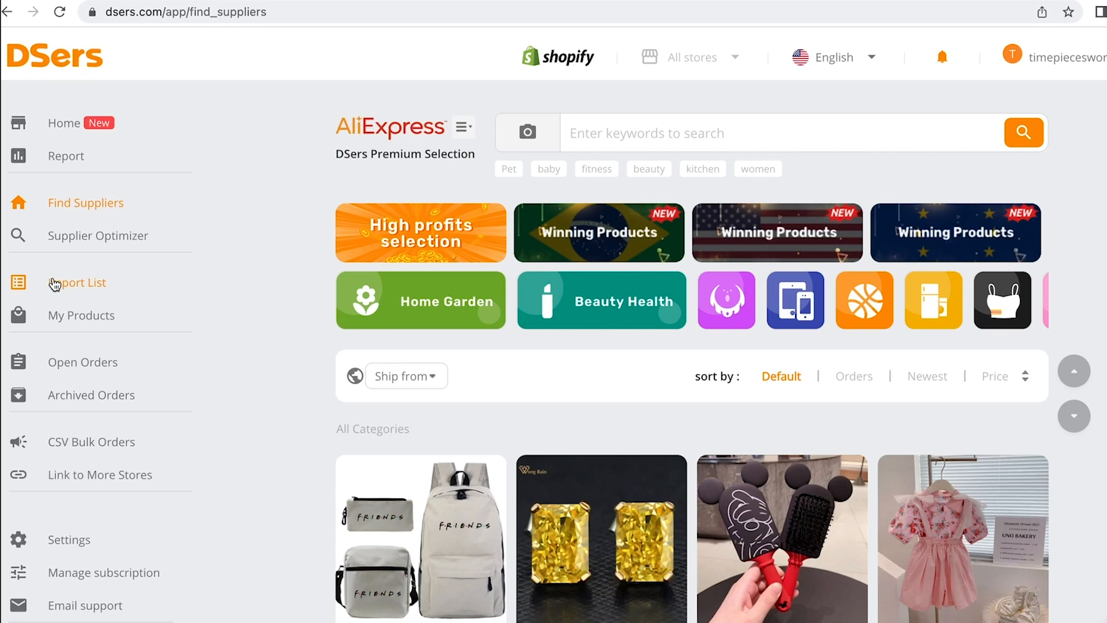
Open the empty DSers Import List, then enter aliexpress.com in a new browser tab
click(55, 282)
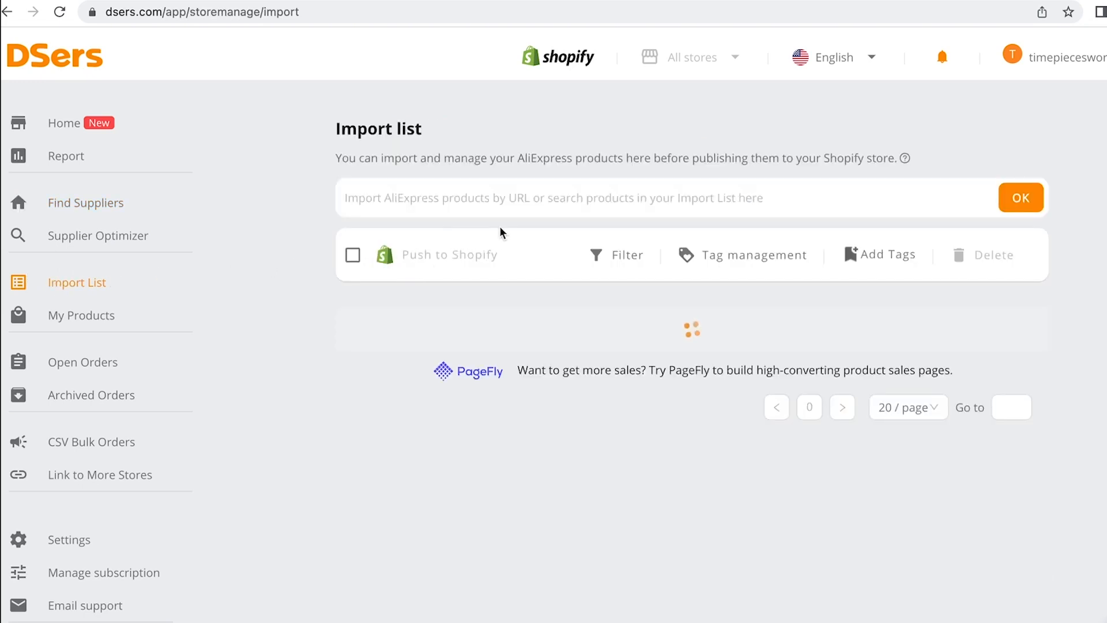
click(508, 199)
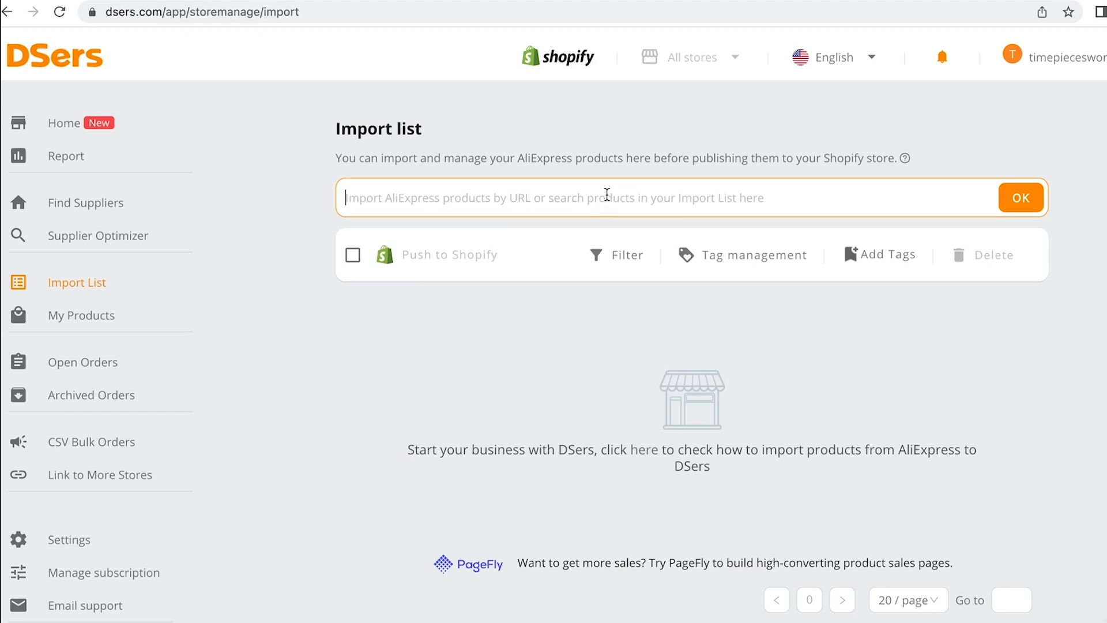
key(ctrl+t)
text(a)
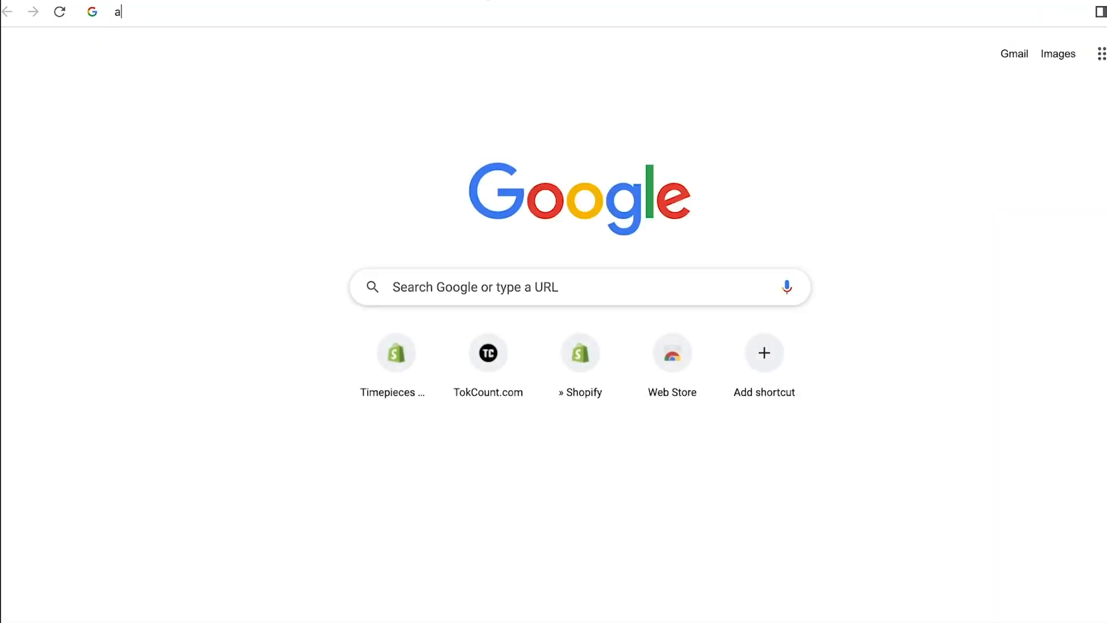
text(liexpress.com)
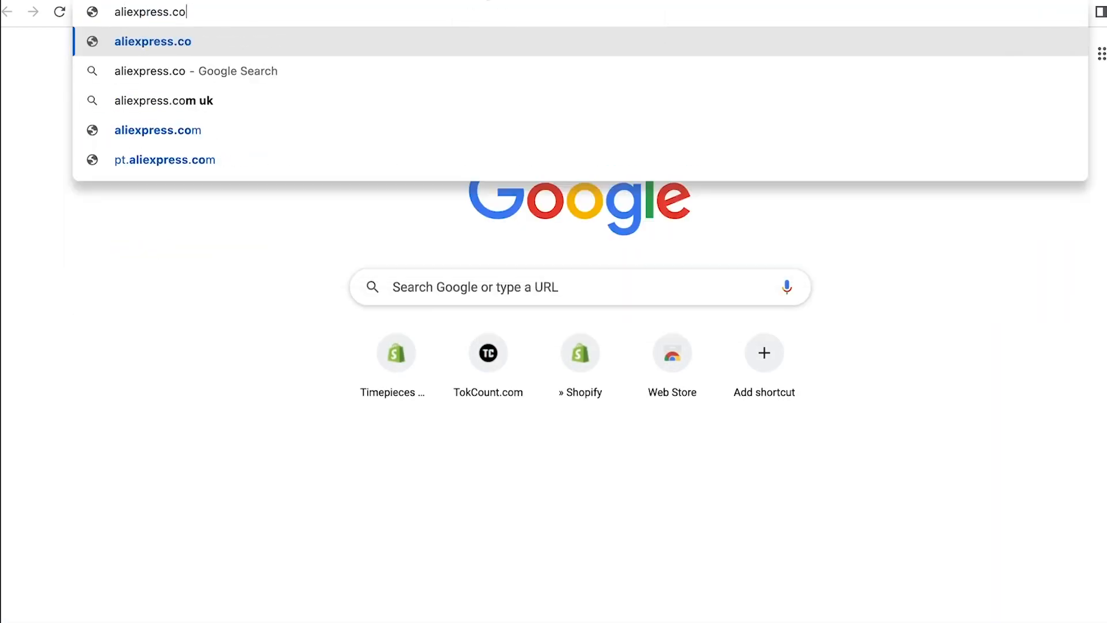
Search AliExpress for 'men watch' and sort the results by orders
key(Return)
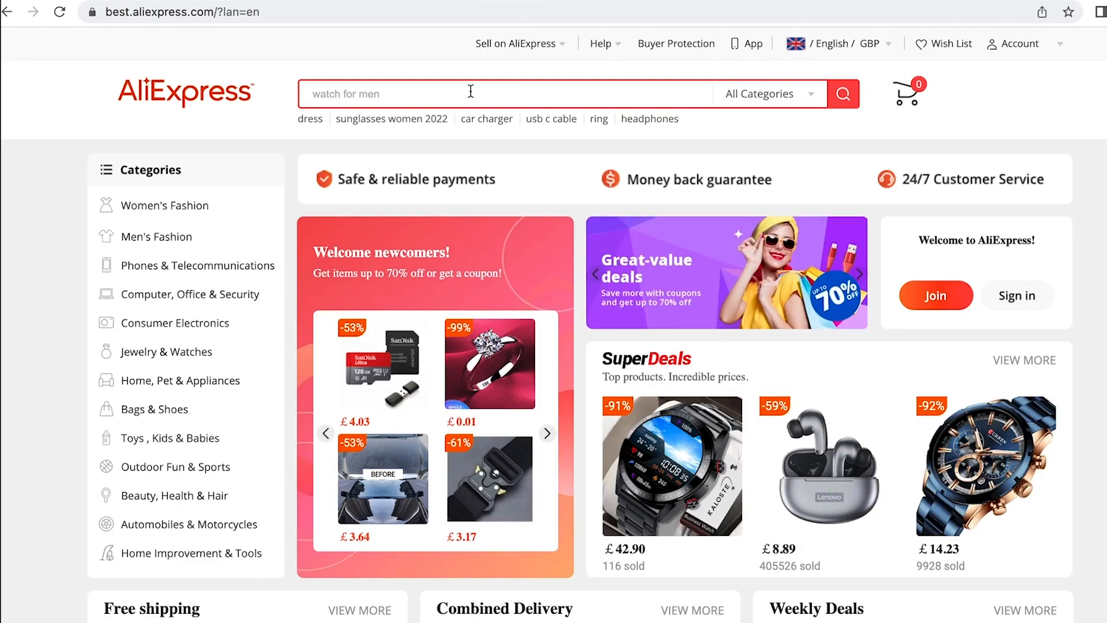
click(471, 90)
text(men watch)
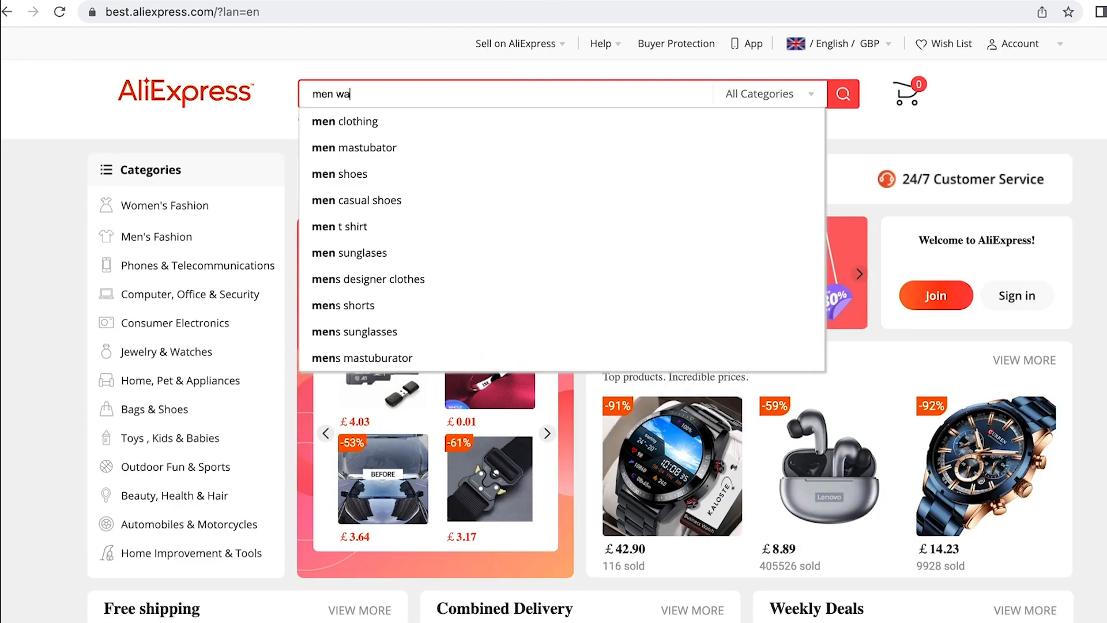
key(Return)
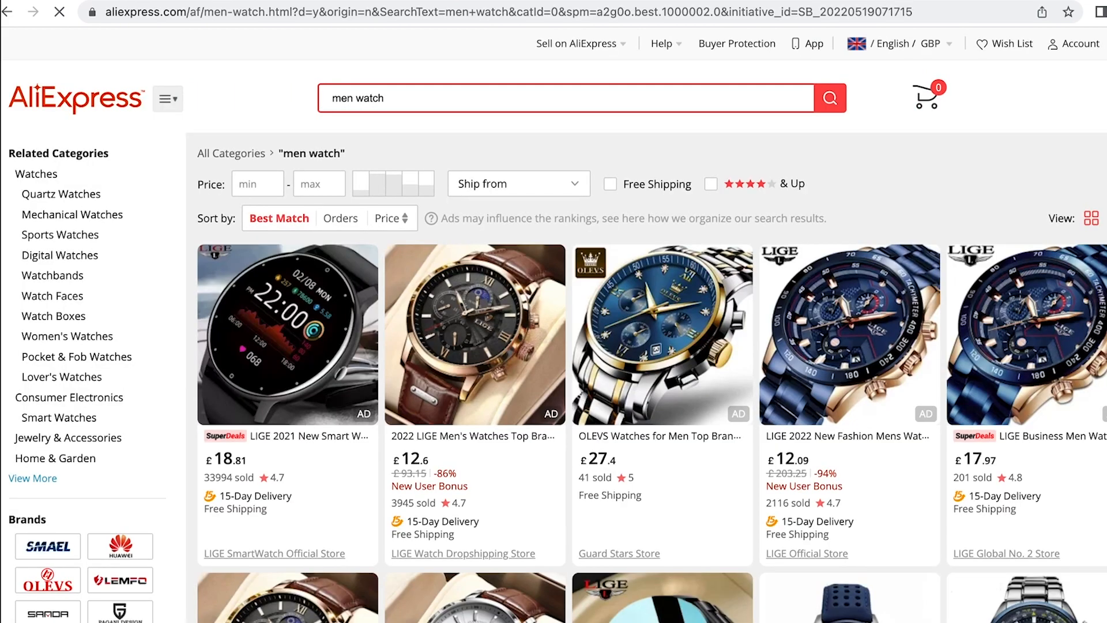
click(340, 221)
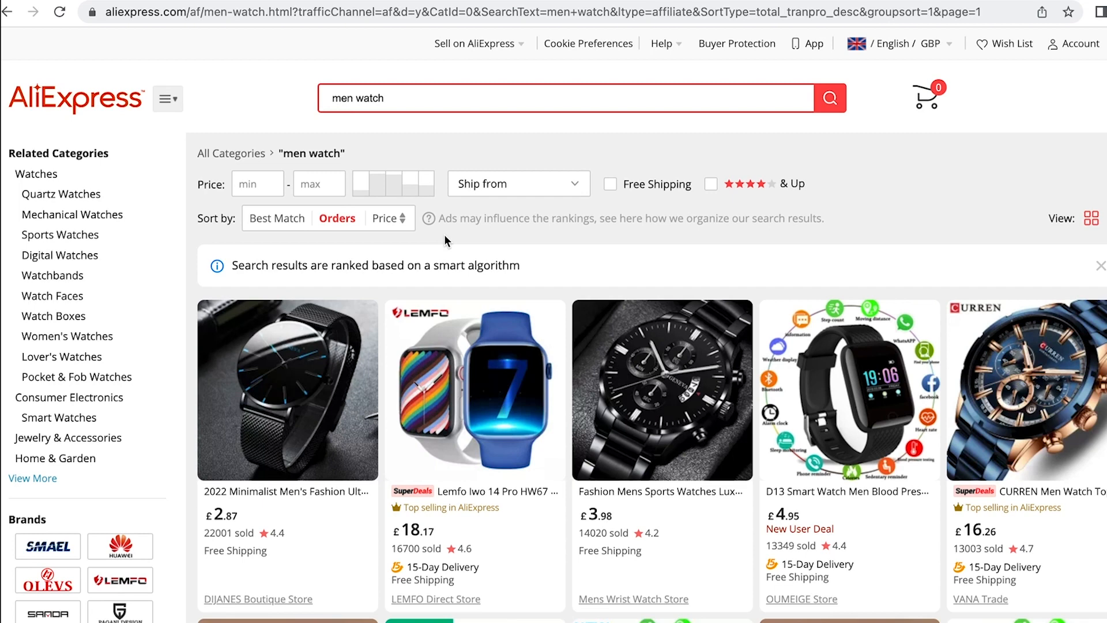
Open the black steel sports watch and take its URL to the DSers import field
click(663, 352)
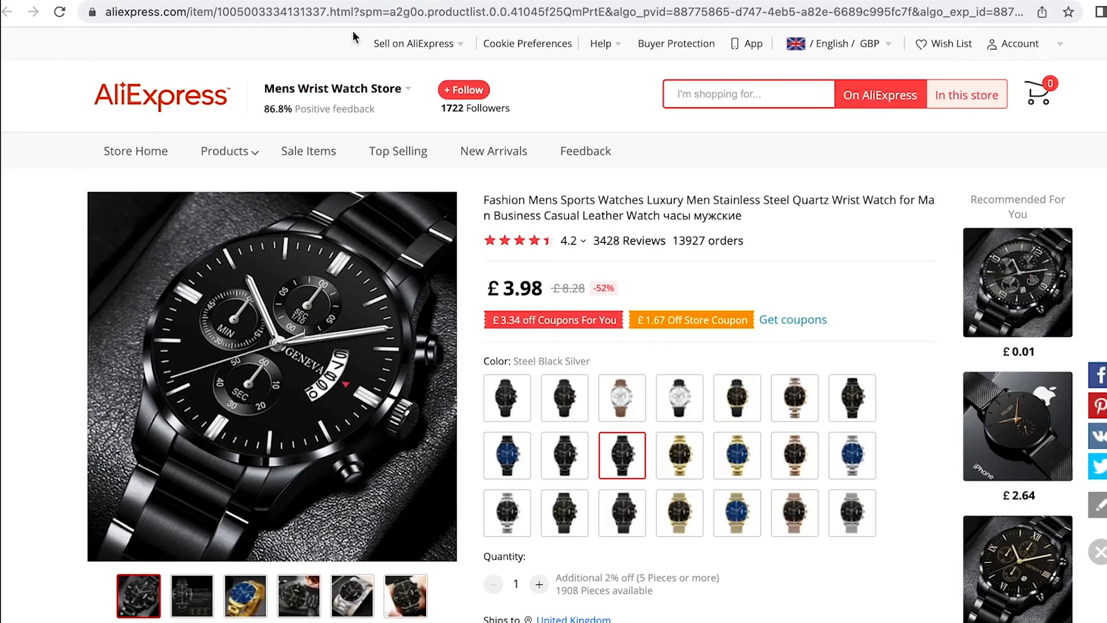
click(379, 14)
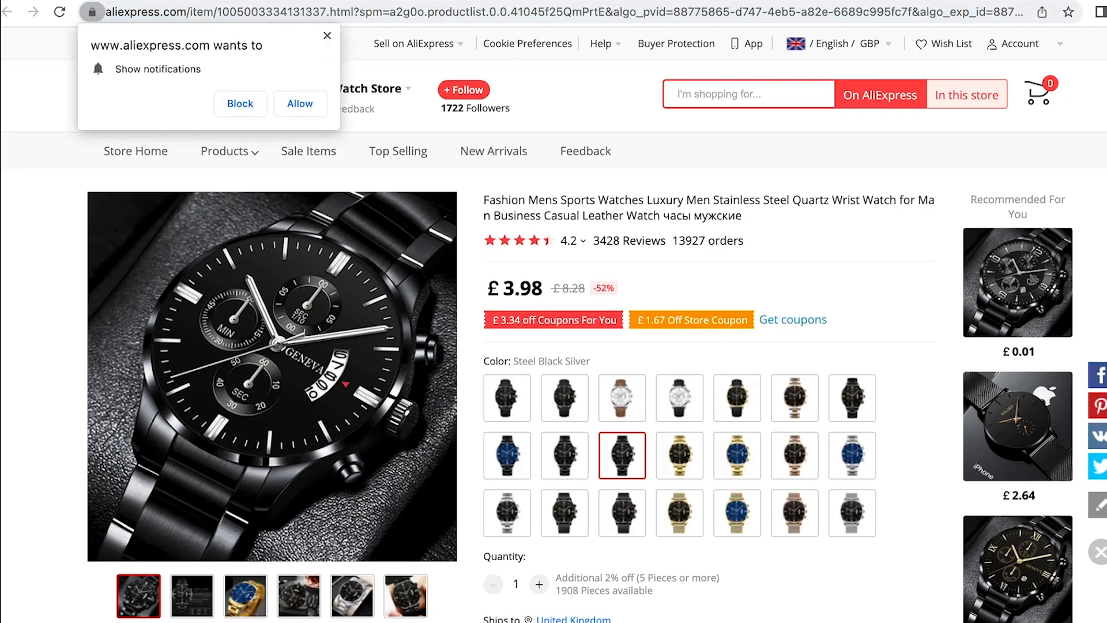
click(444, 2)
click(541, 195)
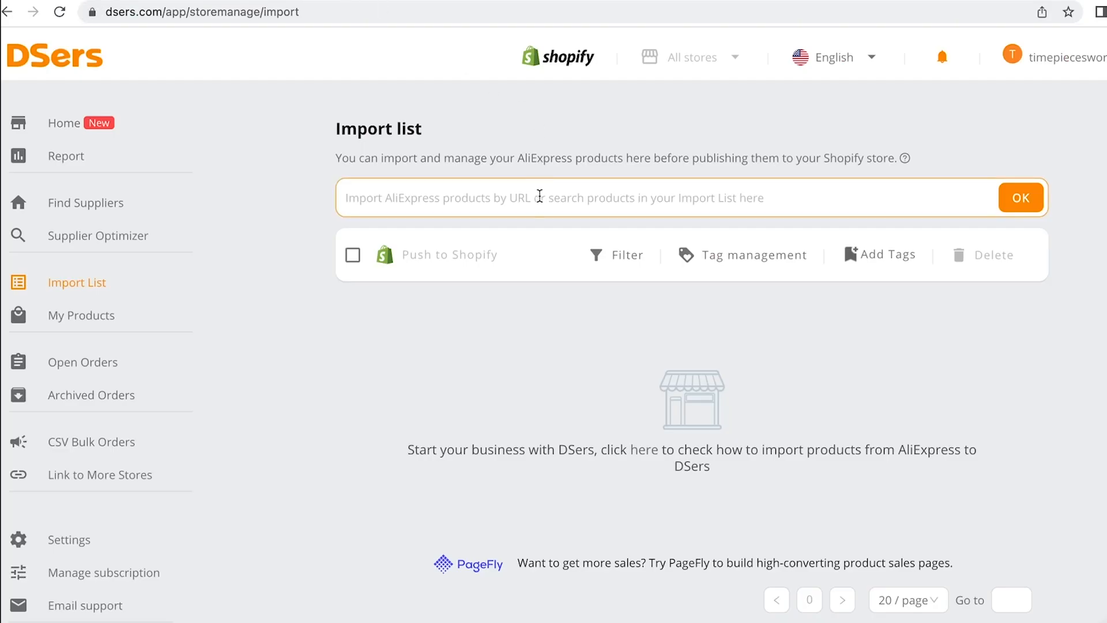
Import the Fashion Mens Sports watch into DSers' Import list from its AliExpress link
key(super+v)
click(1024, 207)
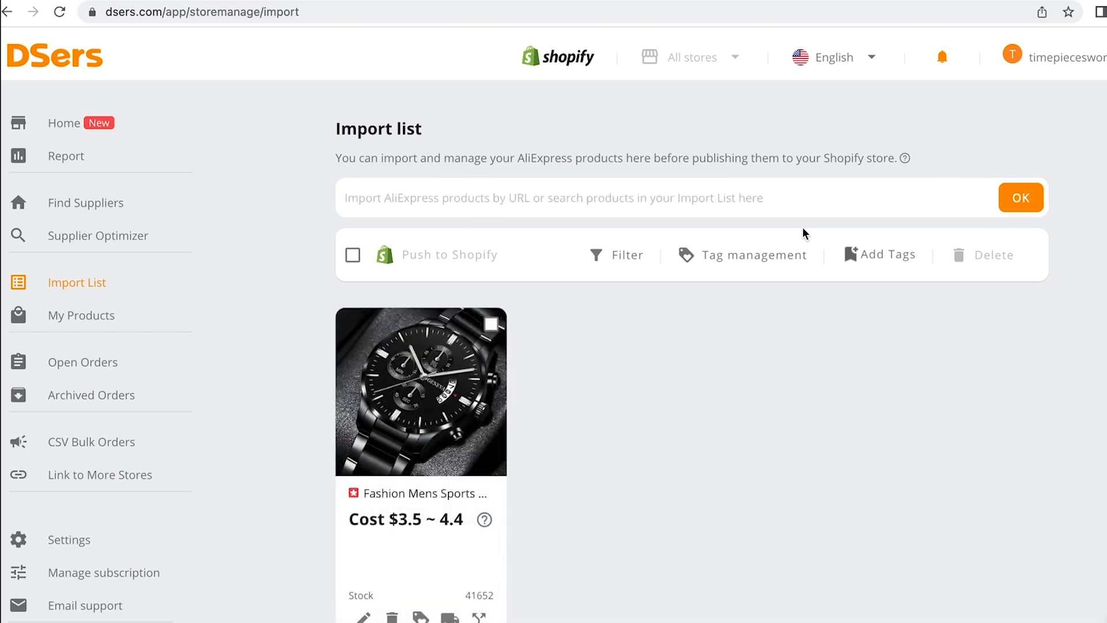
scroll(706, 341, down, 1)
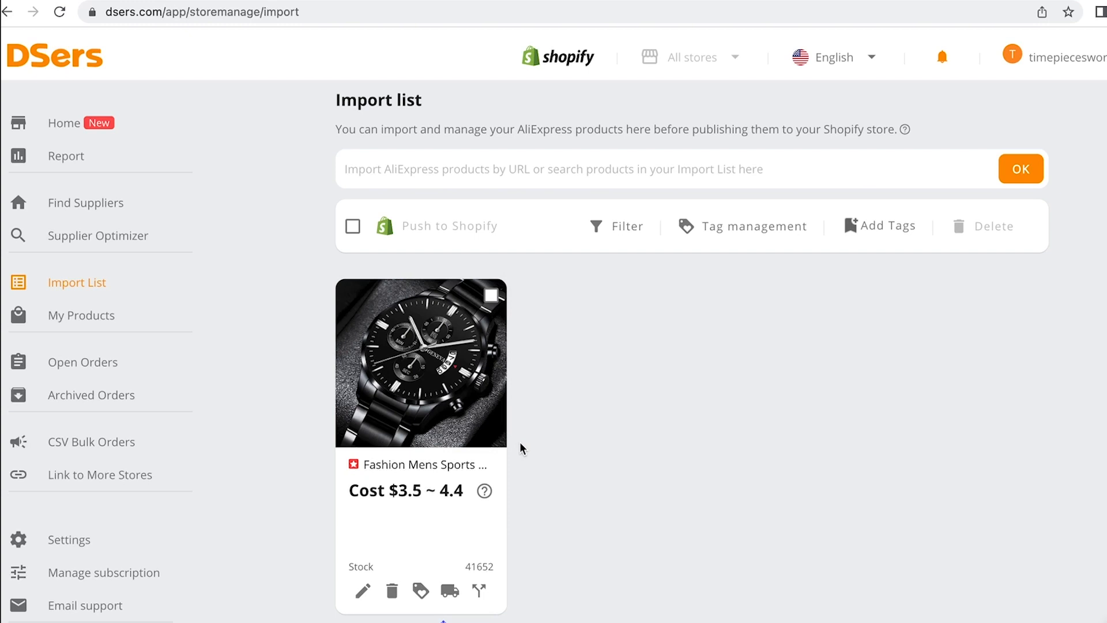
Find the DSers Product Importer in the Chrome Web Store and add it to Chrome
click(854, 0)
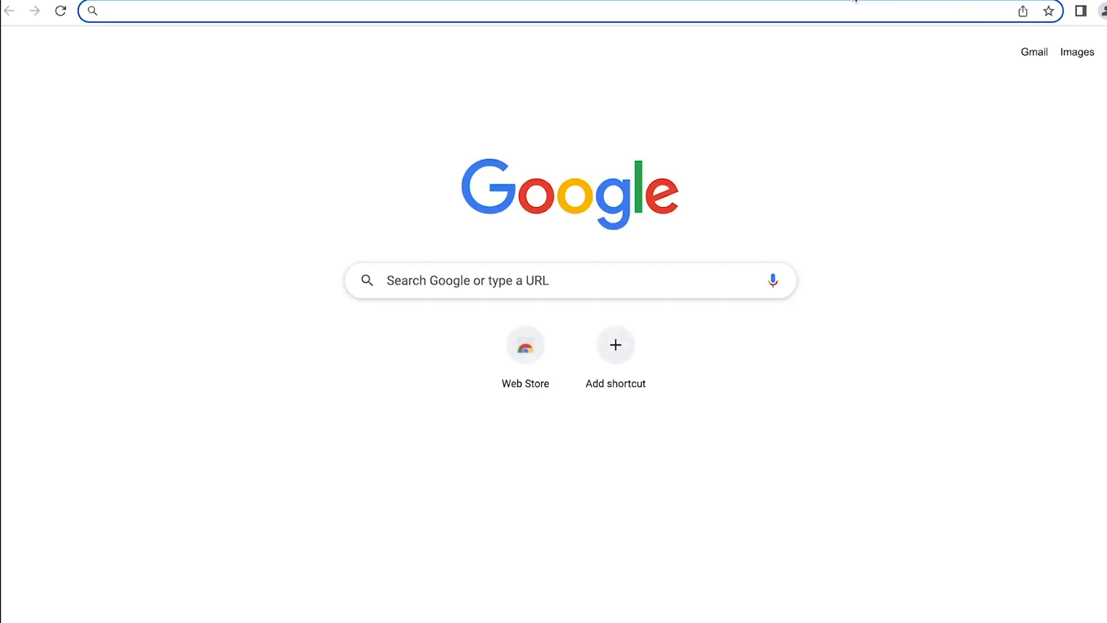
text(dsers chrome)
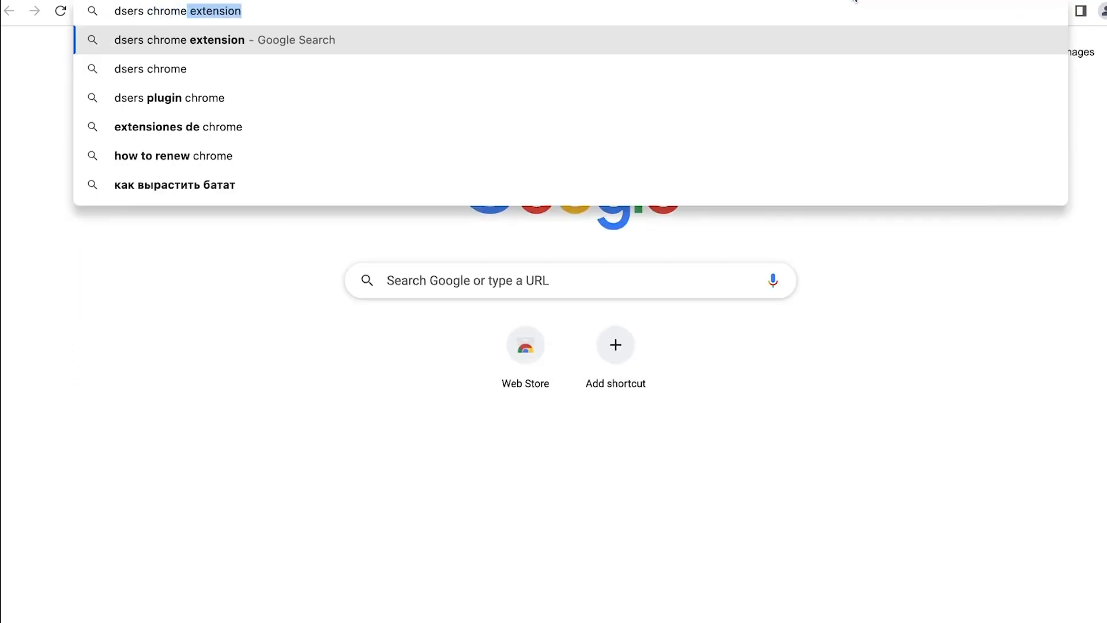
key(Return)
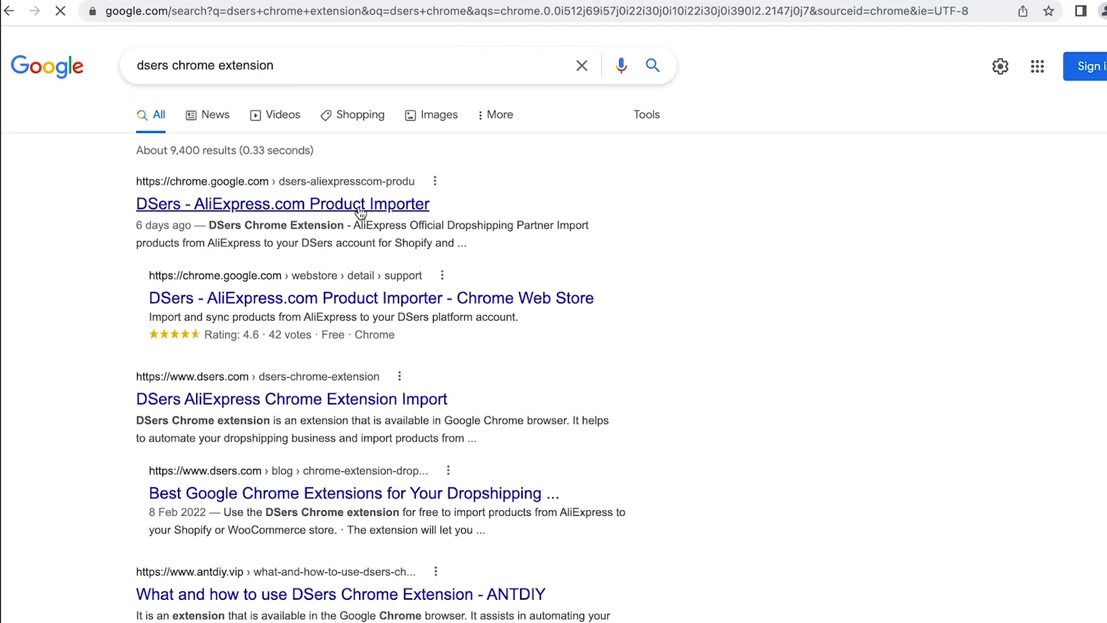
click(361, 213)
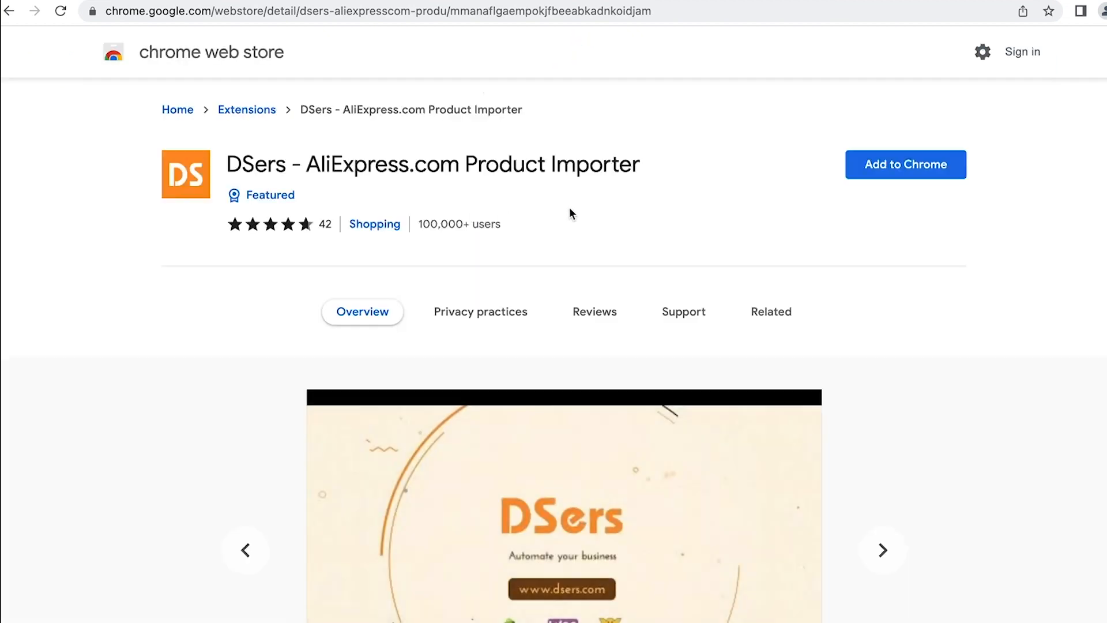
click(928, 179)
click(687, 386)
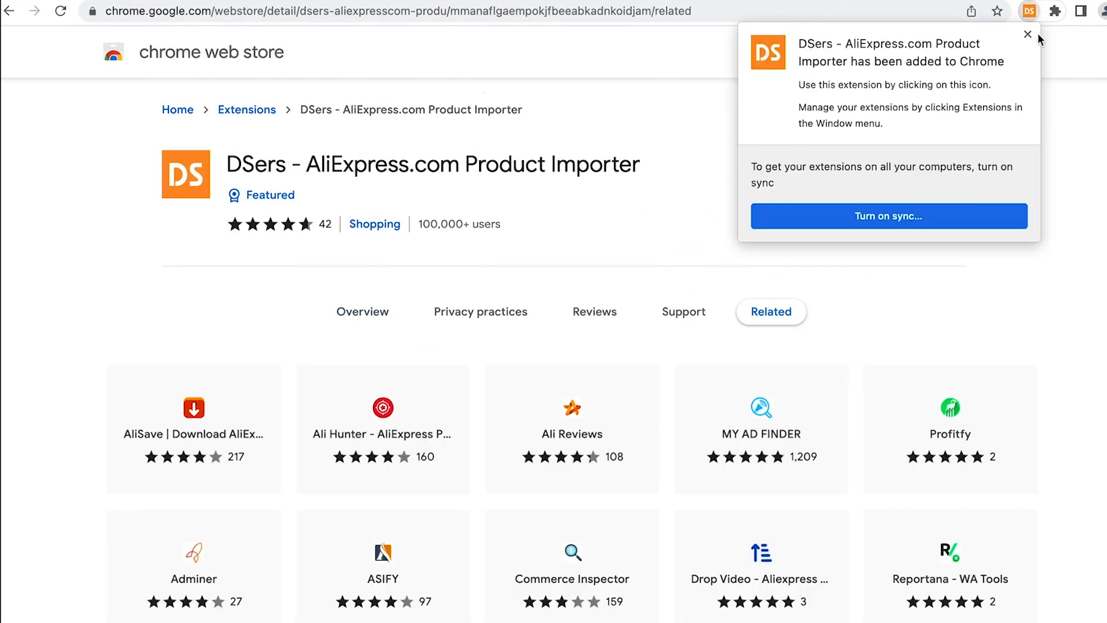
click(1032, 34)
Pin the DSers extension to the toolbar and reach the DSers login page from its popup
click(1056, 11)
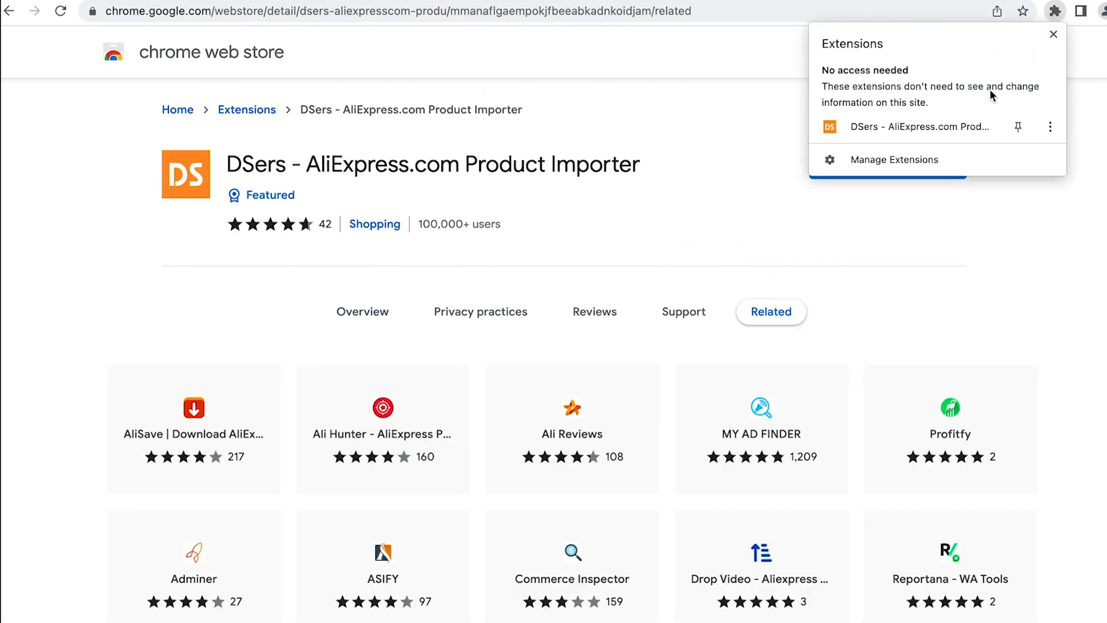
click(1018, 127)
click(755, 123)
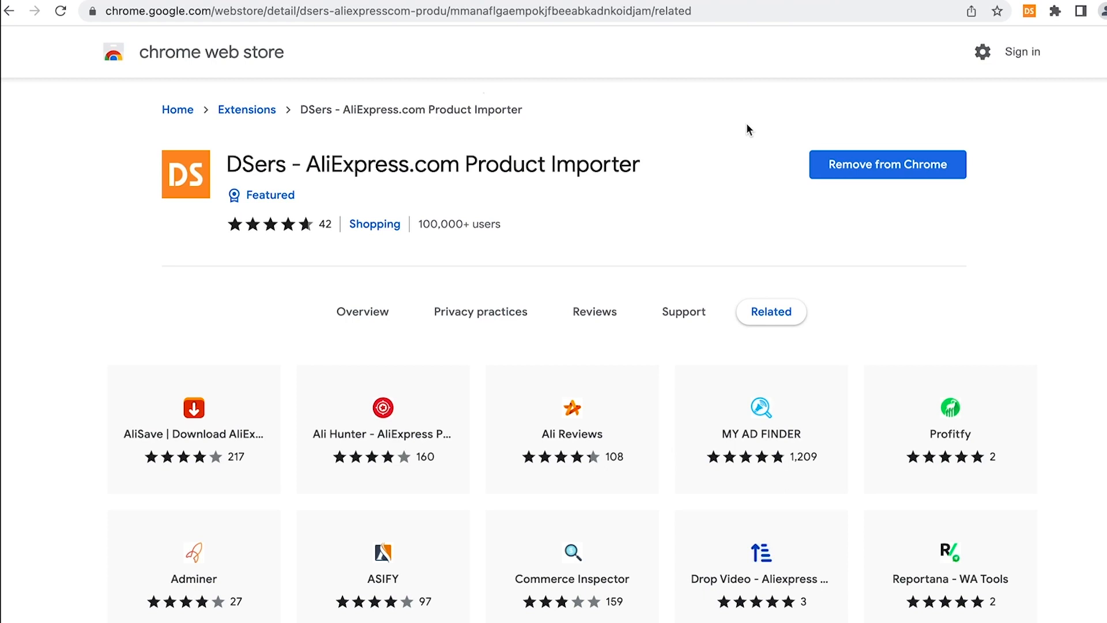
click(1029, 11)
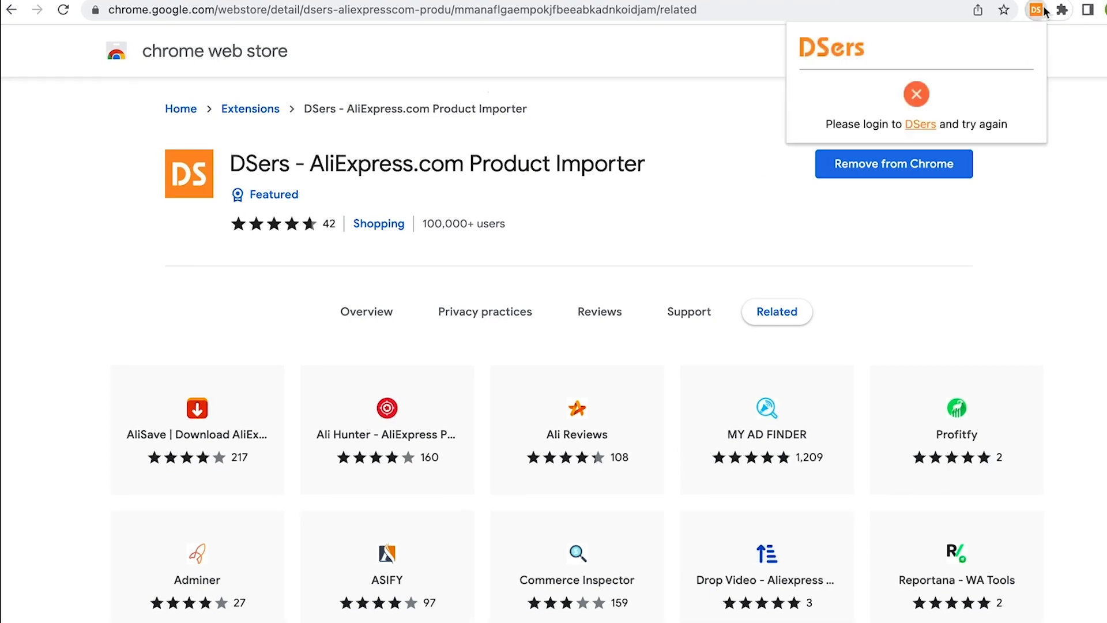
click(921, 125)
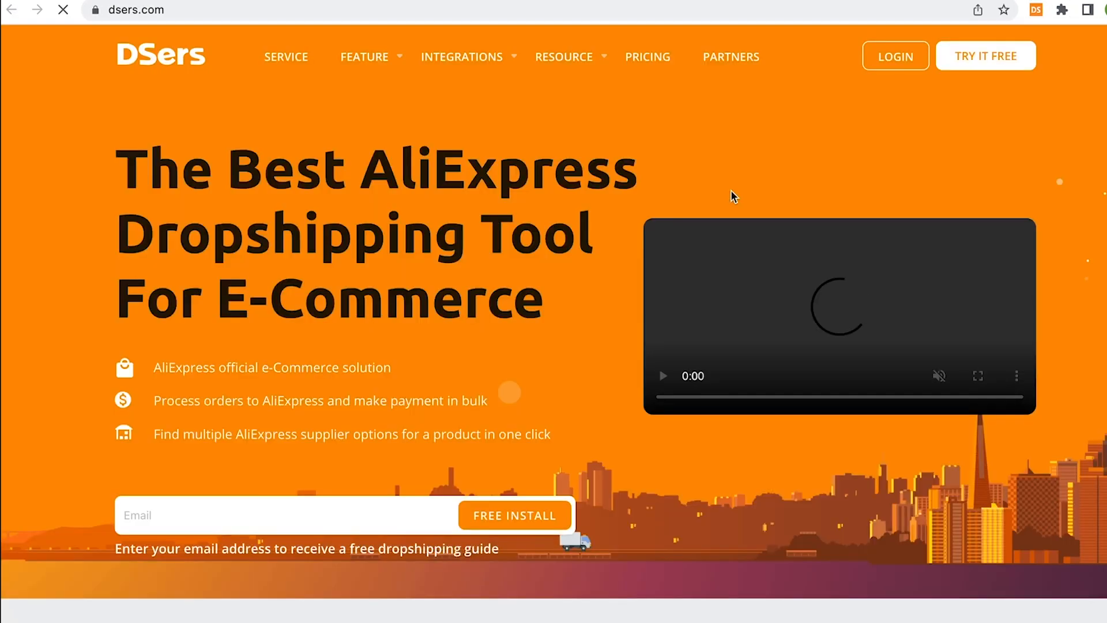
click(894, 55)
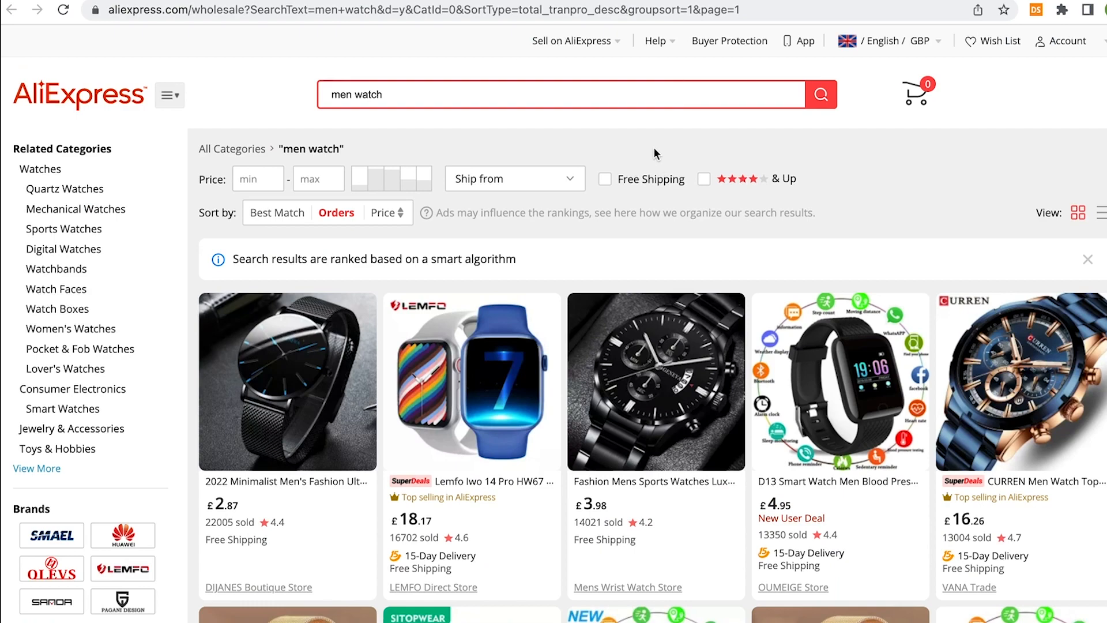
Reload the men watch results and import the gold 2021 New Women smart watch into DSers
click(63, 10)
scroll(623, 252, down, 5)
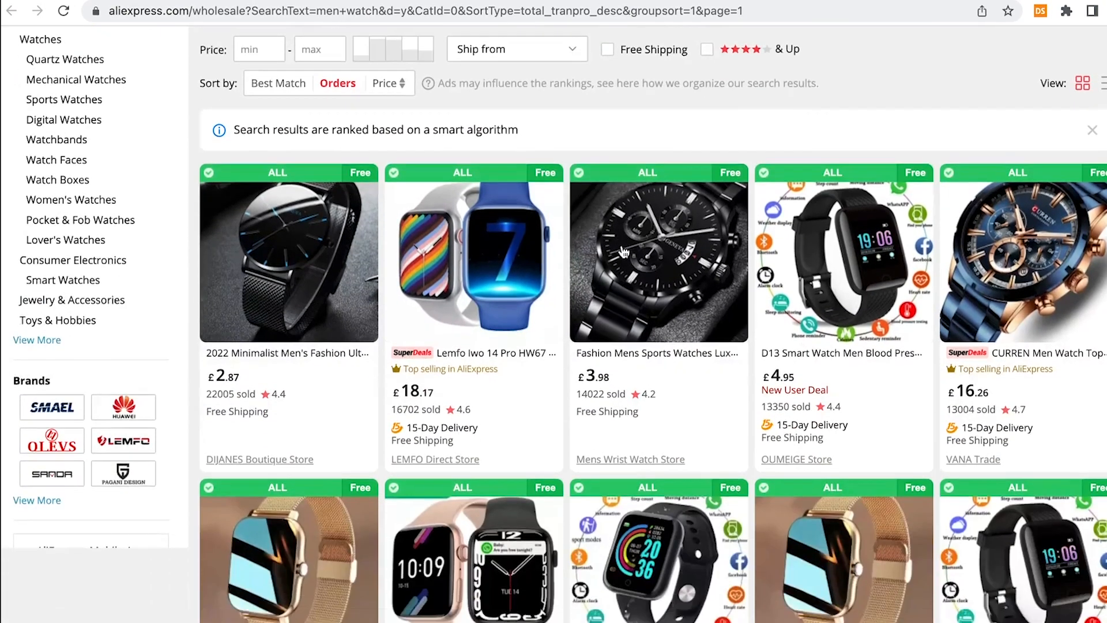
scroll(623, 252, down, 1)
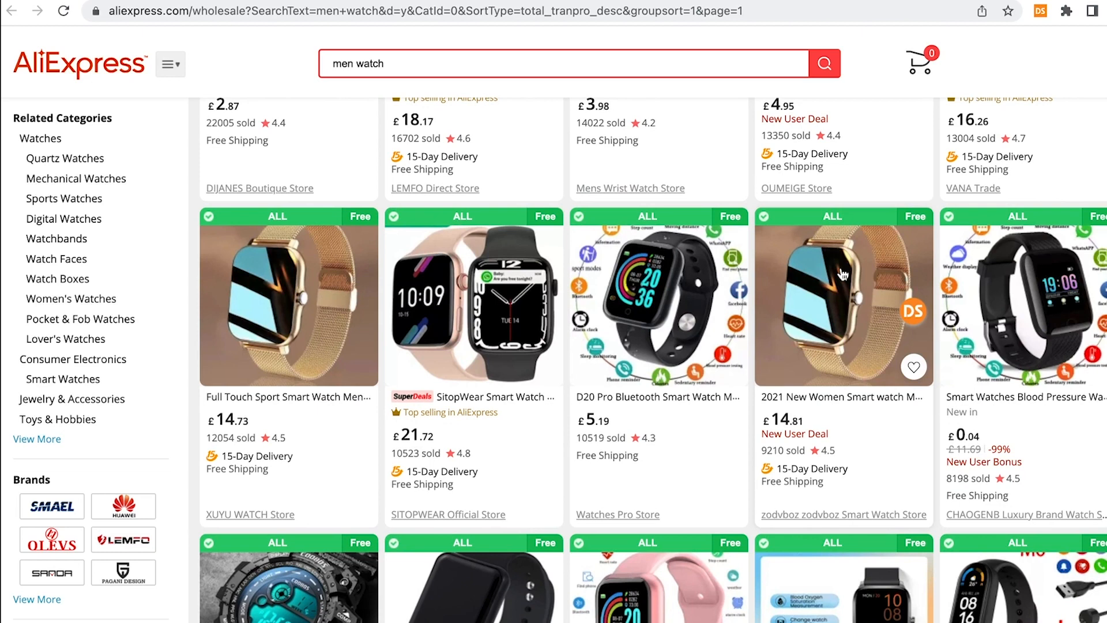
click(914, 311)
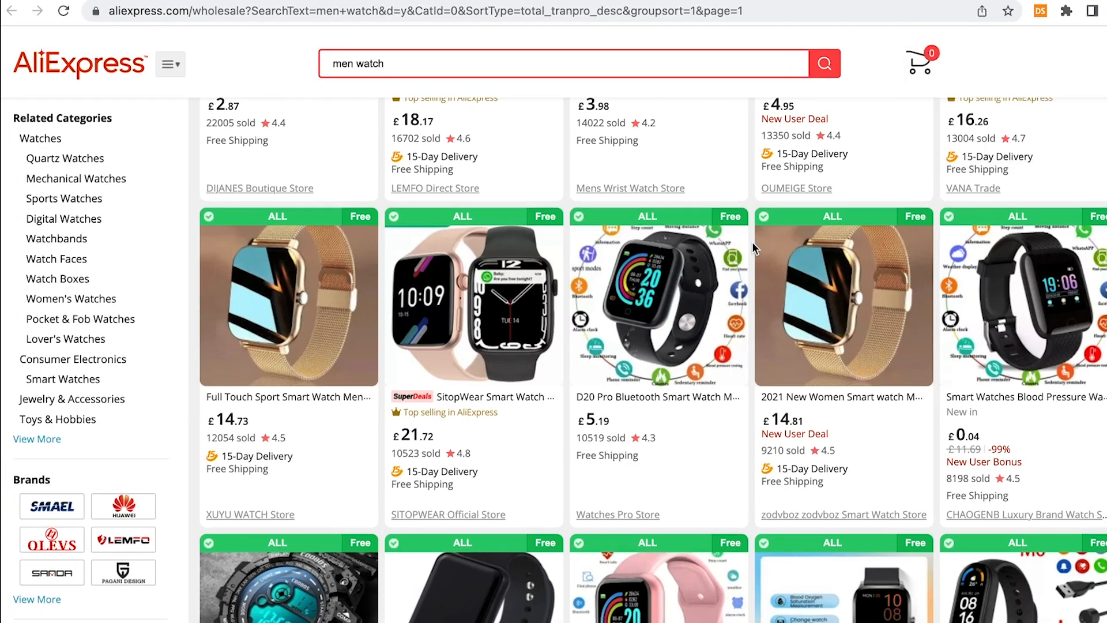
Import the gold NAVIFORCE men's watch into DSers from further down the results
scroll(745, 247, down, 6)
scroll(753, 243, down, 12)
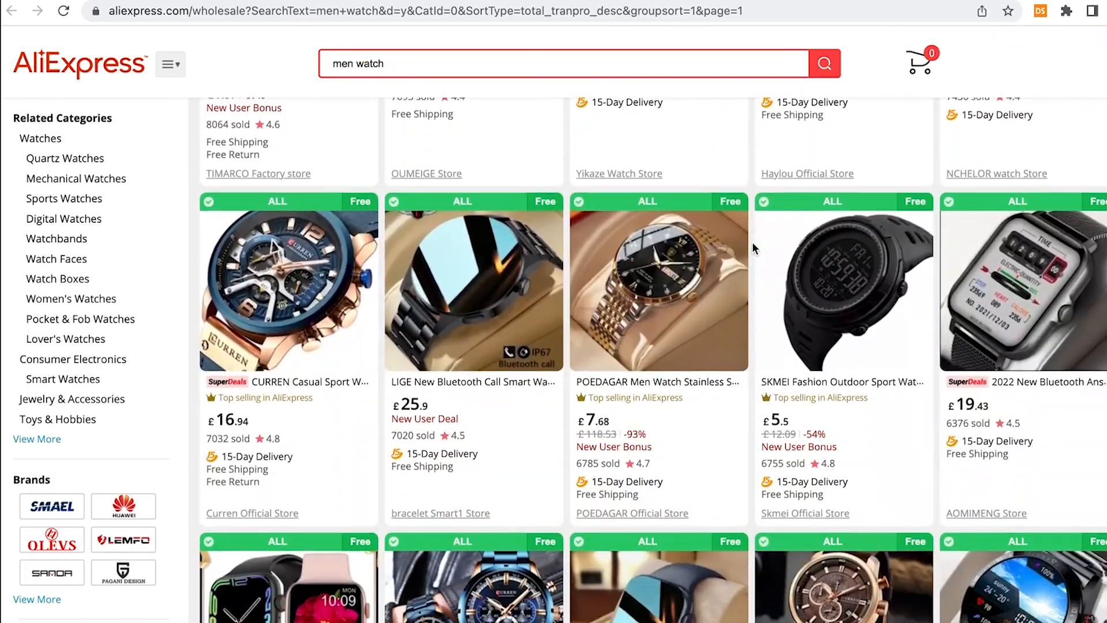
scroll(754, 248, down, 5)
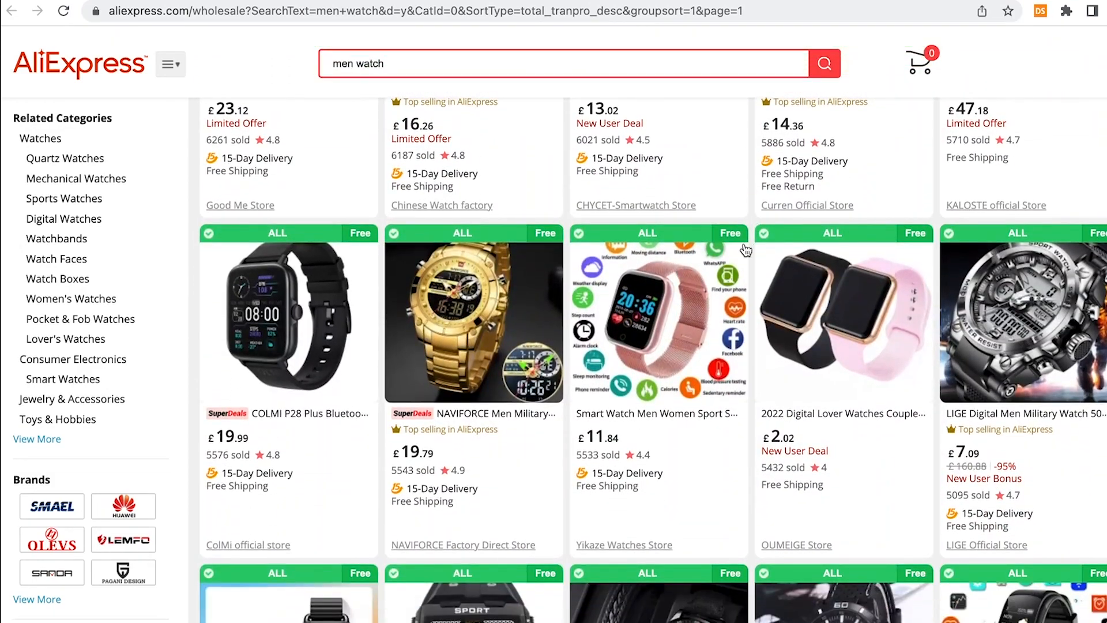
mouse_move(475, 315)
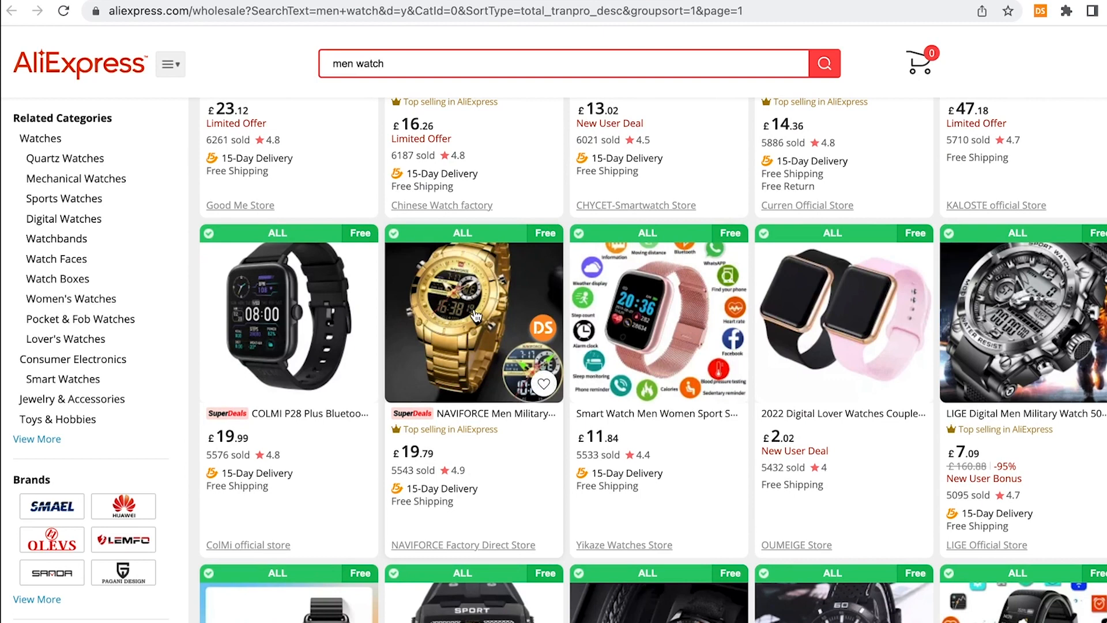
click(536, 326)
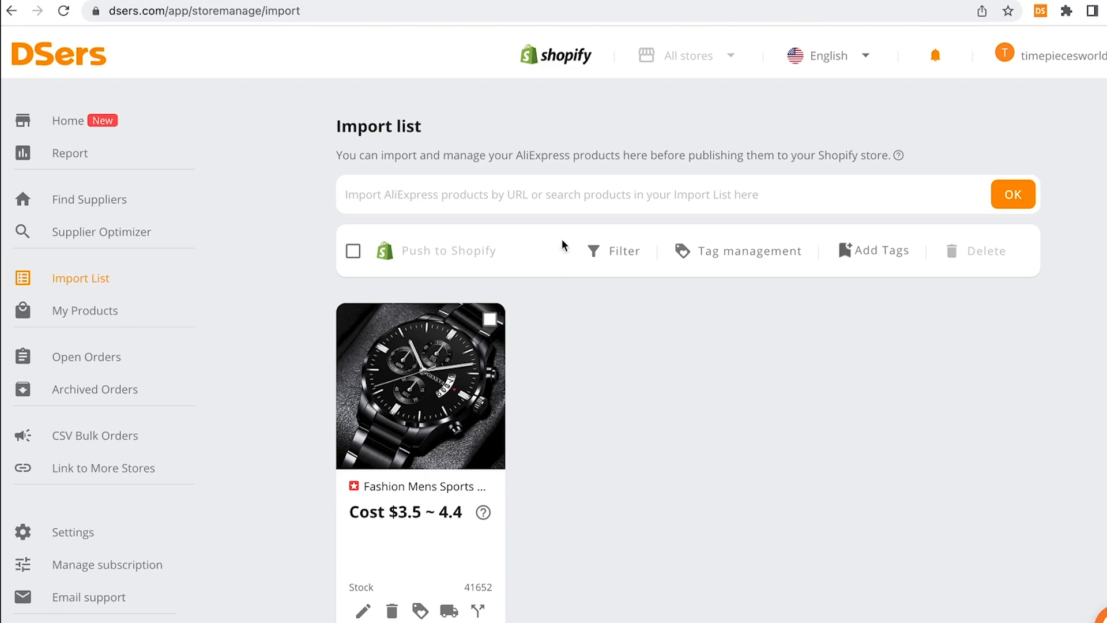
Reload the Import List and replace the NAVIFORCE watch's title with 'Military Dual Display Watch'
click(63, 10)
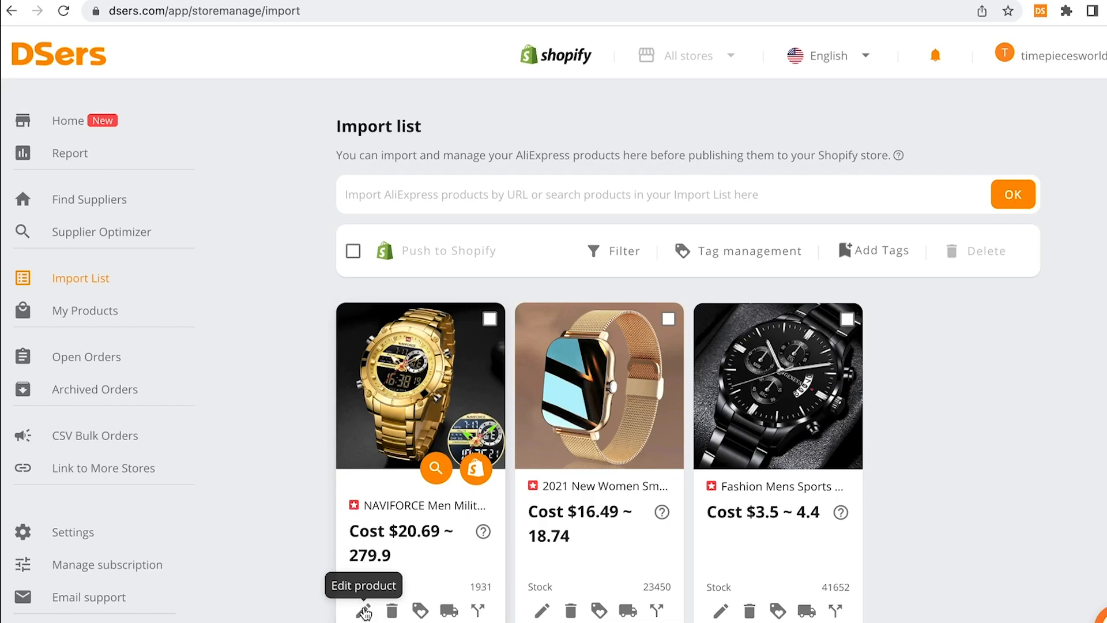
click(365, 611)
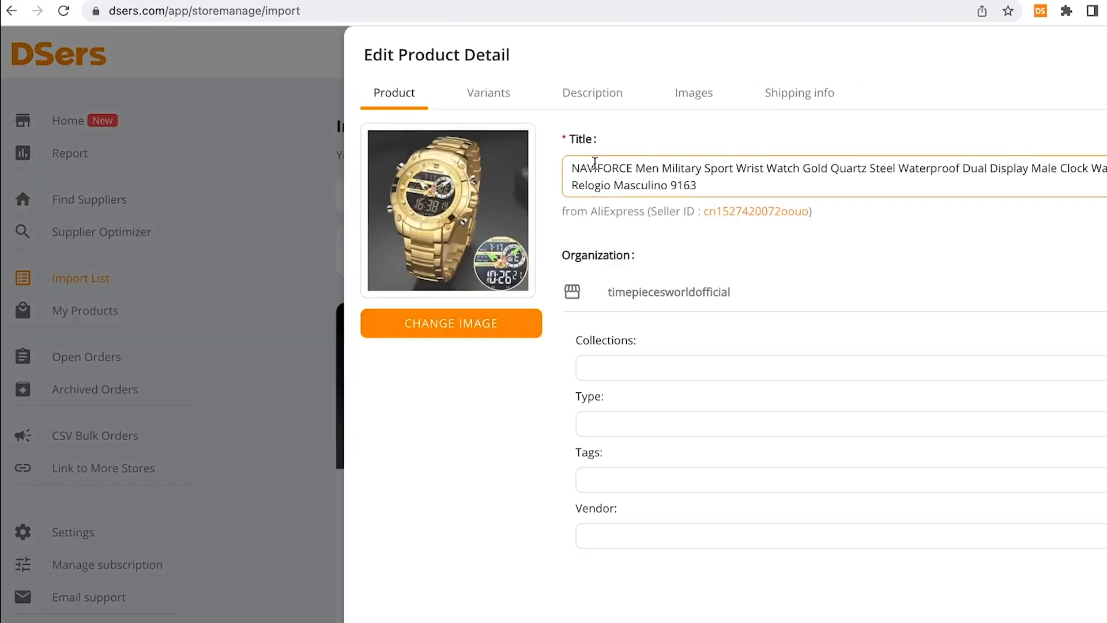
click(735, 183)
drag(734, 183, 552, 163)
text(M)
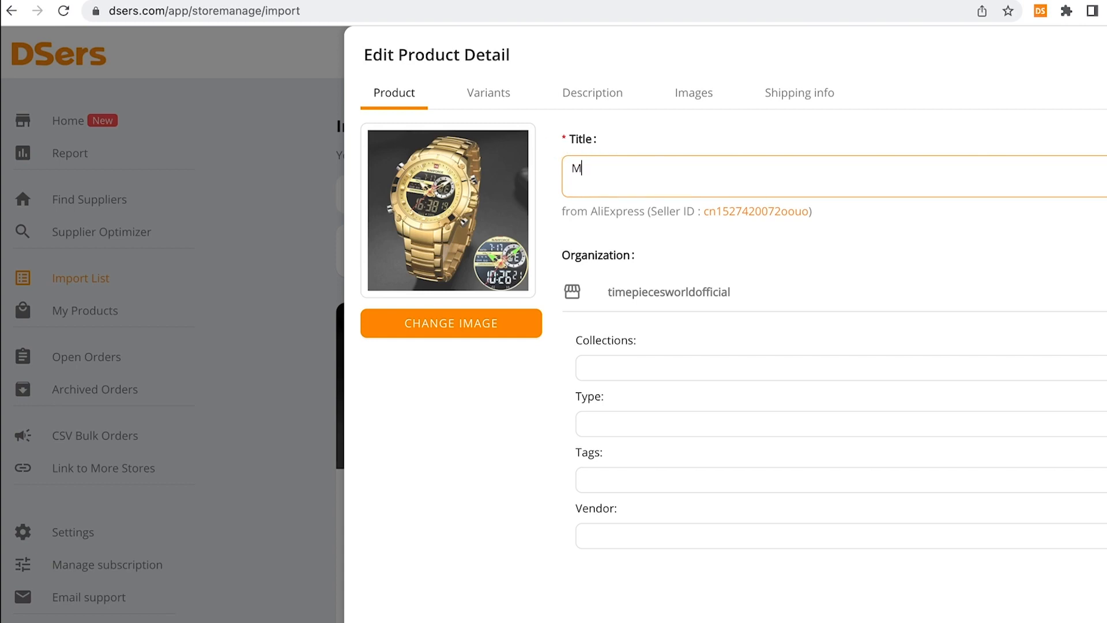
text(ilitary Dual Display Watch)
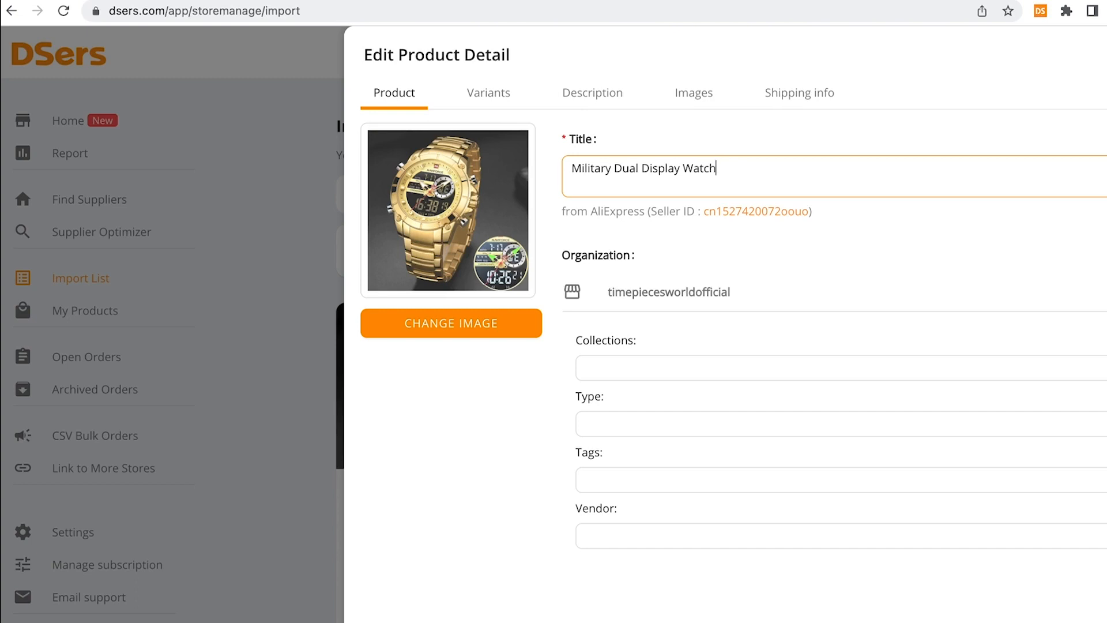
Browse the NAVIFORCE watch's variants SB, BB, GG and RGCE with their costs and stock
click(522, 92)
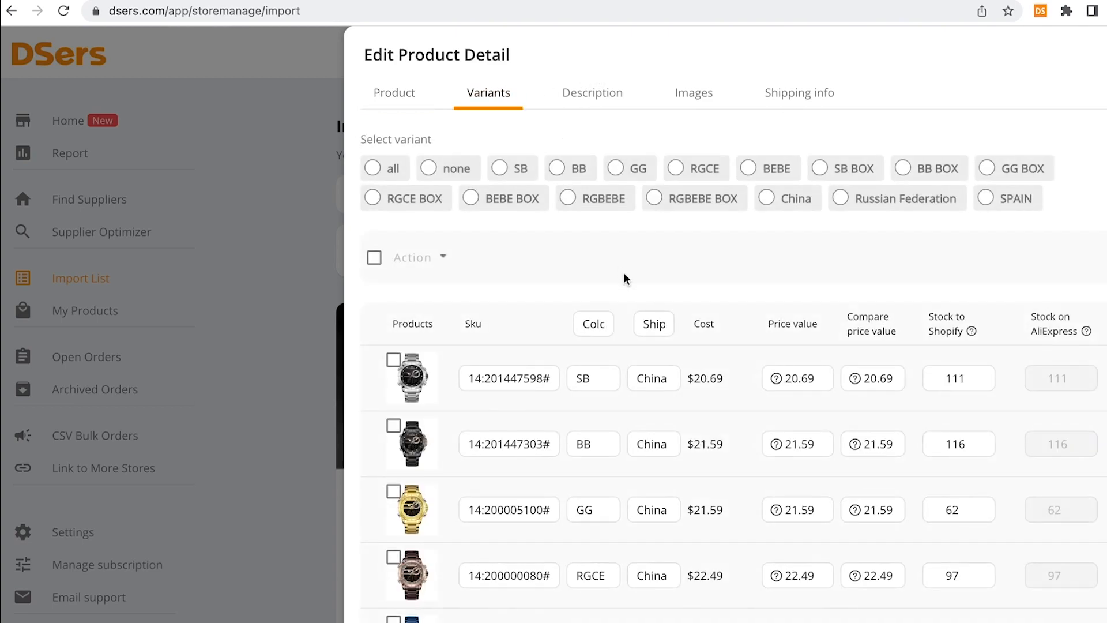
scroll(664, 330, down, 3)
scroll(664, 329, down, 2)
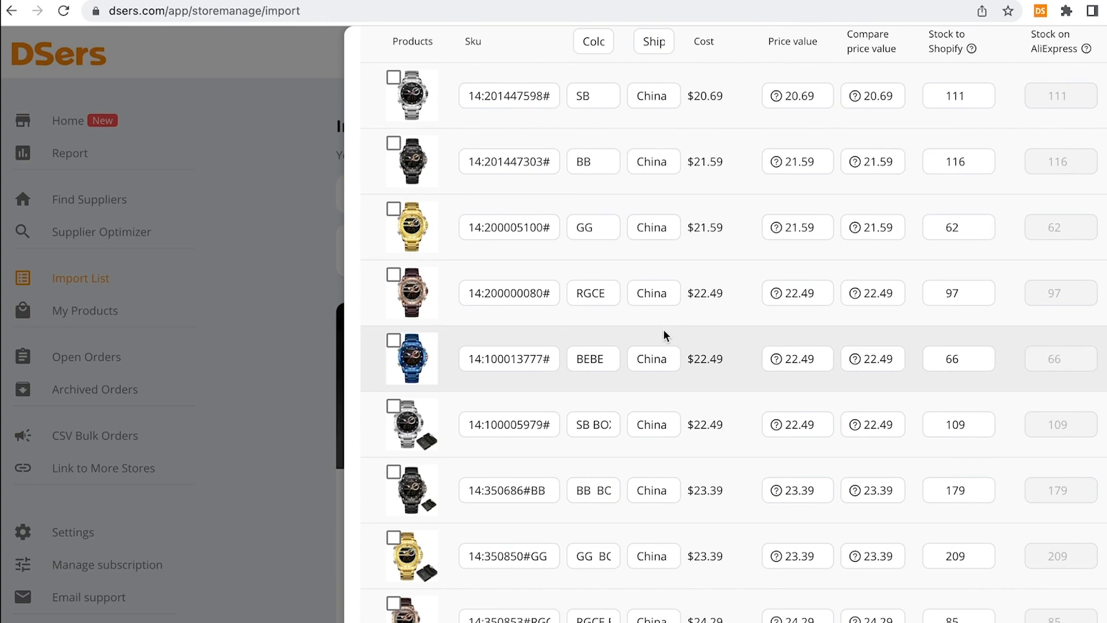
scroll(665, 333, up, 4)
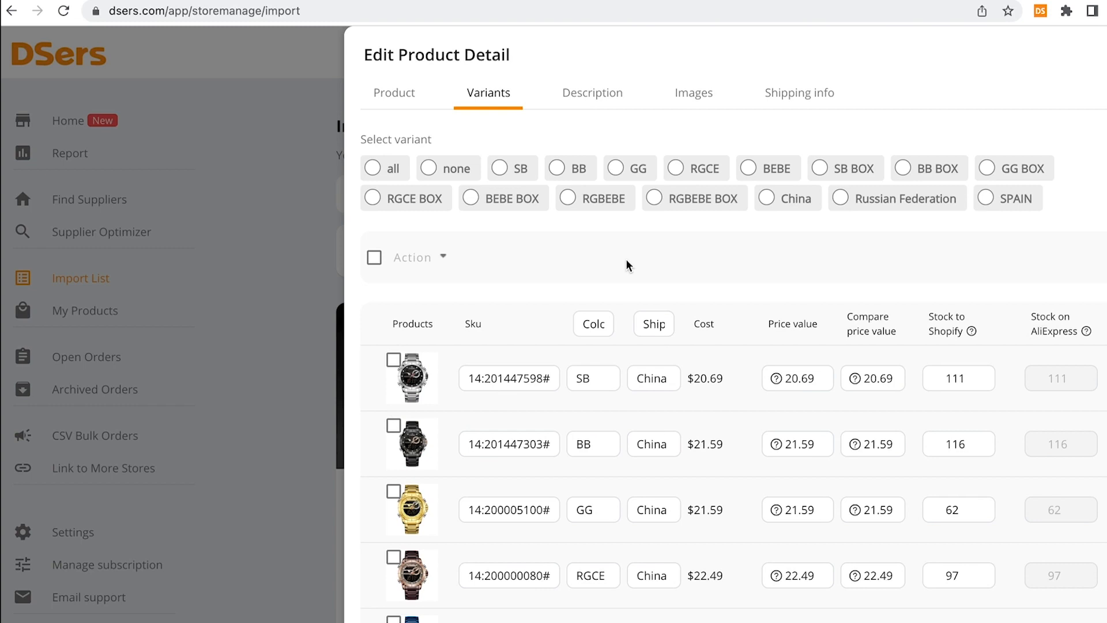
Look through the NAVIFORCE watch's product photos on the Images tab
click(688, 97)
scroll(687, 170, down, 7)
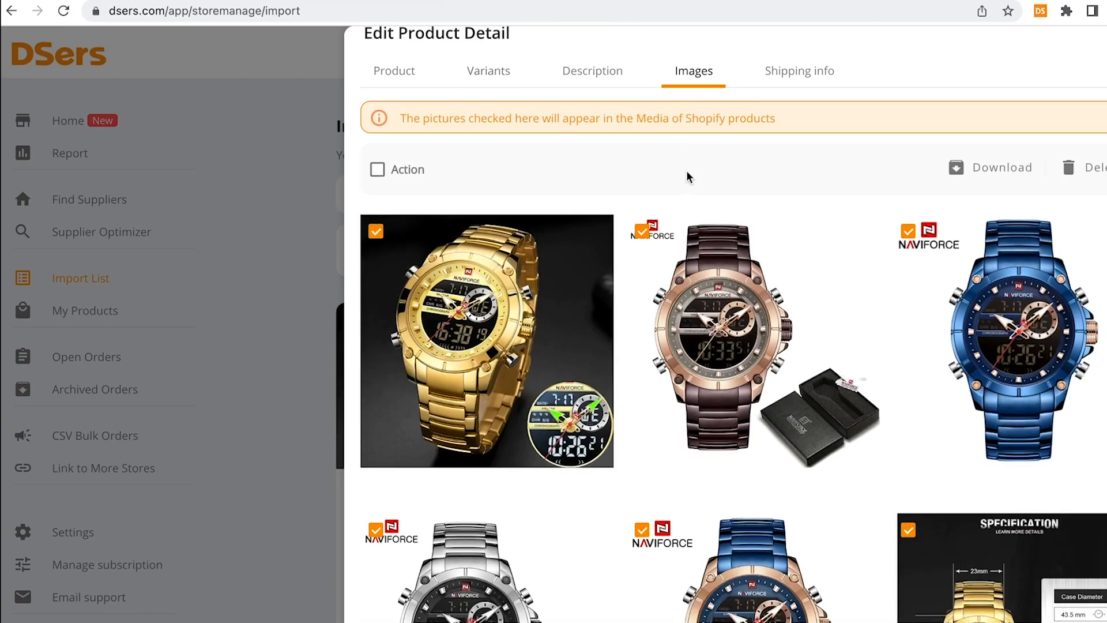
scroll(723, 253, down, 4)
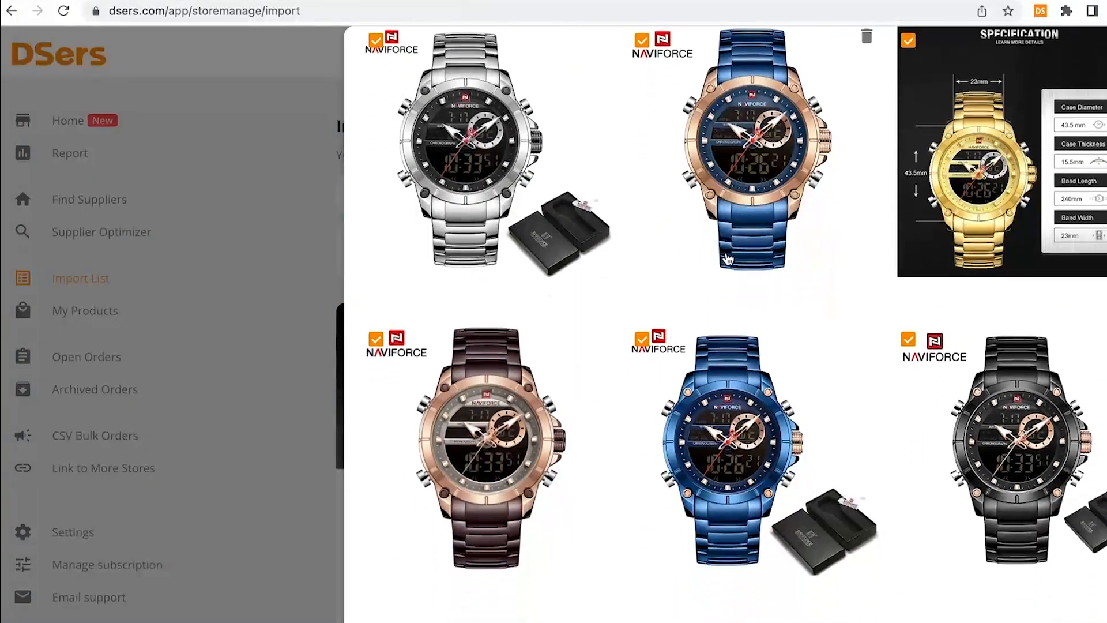
scroll(727, 257, up, 4)
scroll(729, 258, down, 7)
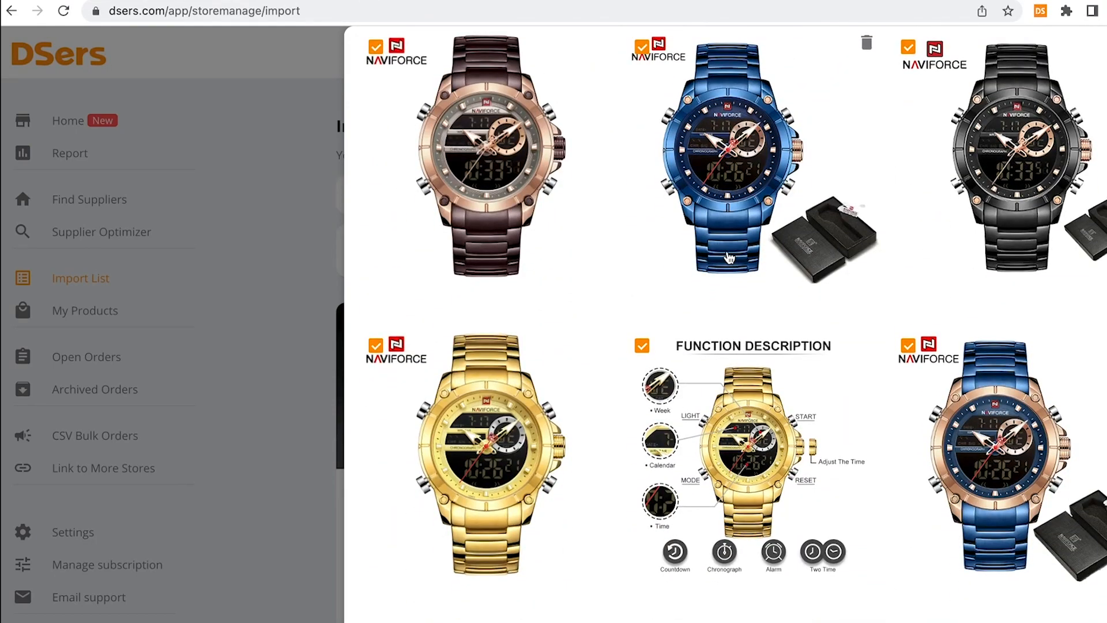
scroll(729, 257, down, 1)
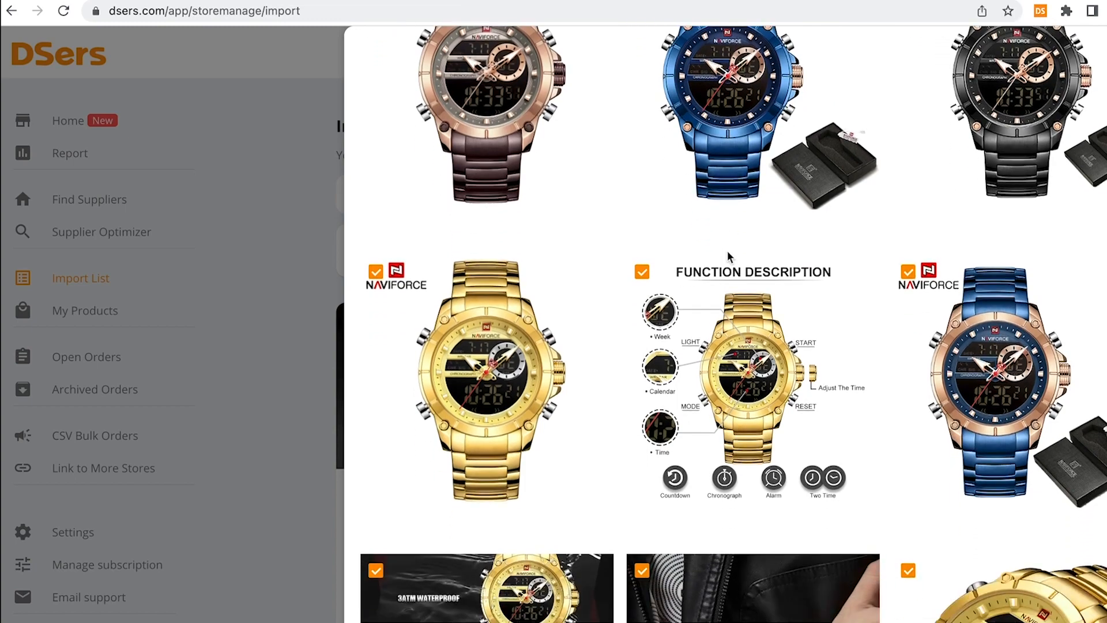
scroll(728, 256, up, 8)
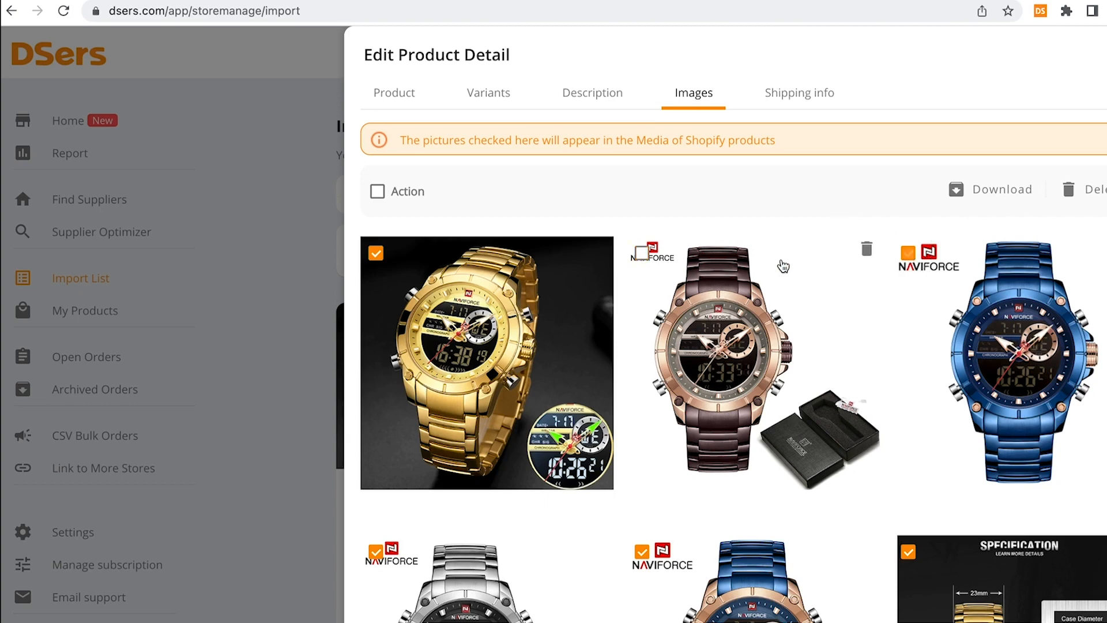
scroll(766, 267, down, 5)
Exclude the brown, blue, black and gold watch photos from the Shopify media
click(642, 247)
scroll(378, 252, down, 6)
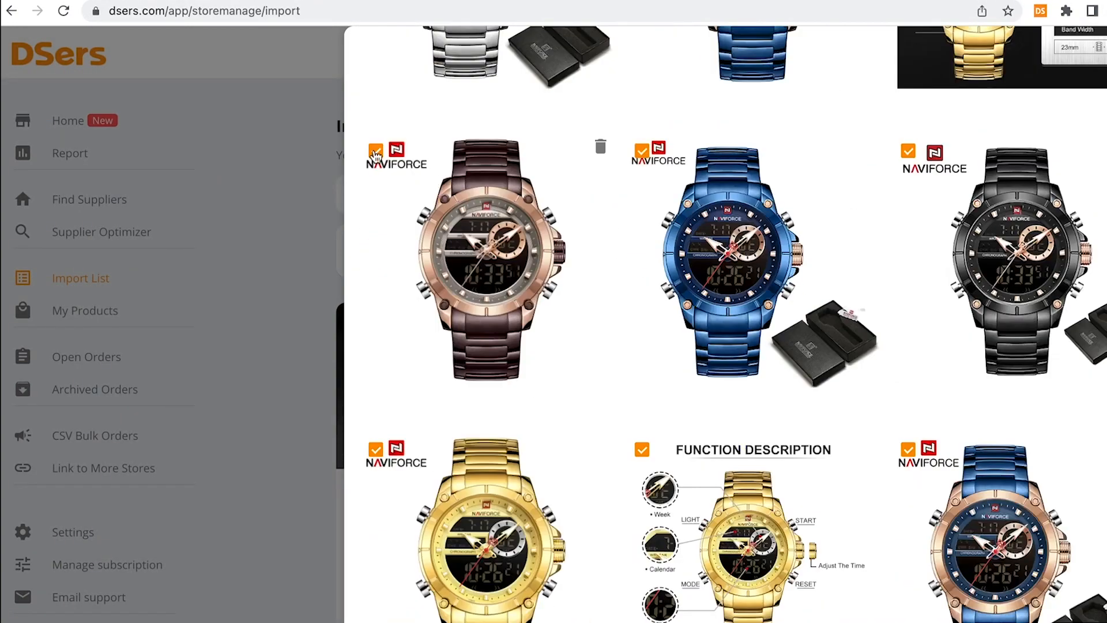
click(376, 150)
click(643, 153)
click(908, 151)
click(375, 451)
scroll(743, 470, down, 3)
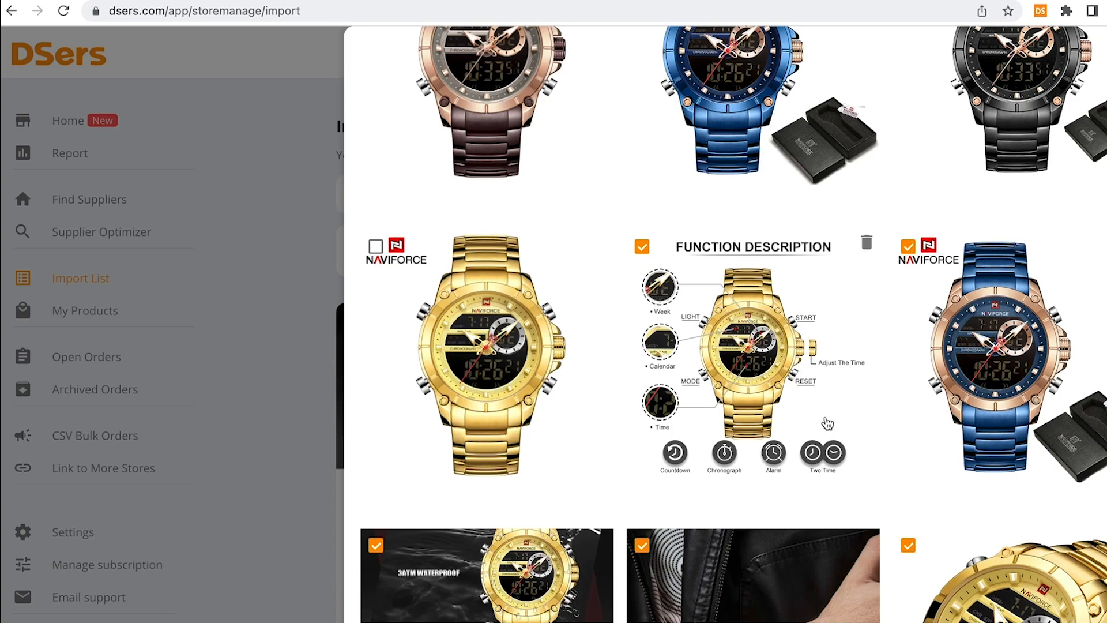
Exclude the remaining blue-and-rose, boxed gold, black and silver photos, then return to Variants
click(908, 247)
scroll(733, 338, down, 4)
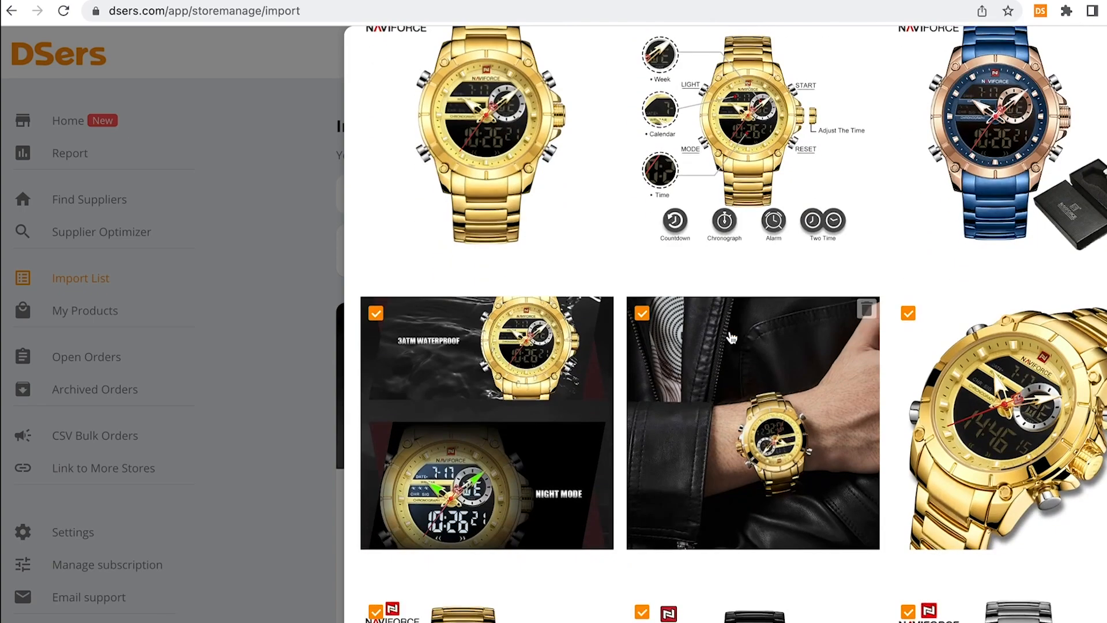
scroll(732, 337, down, 5)
click(376, 332)
click(641, 336)
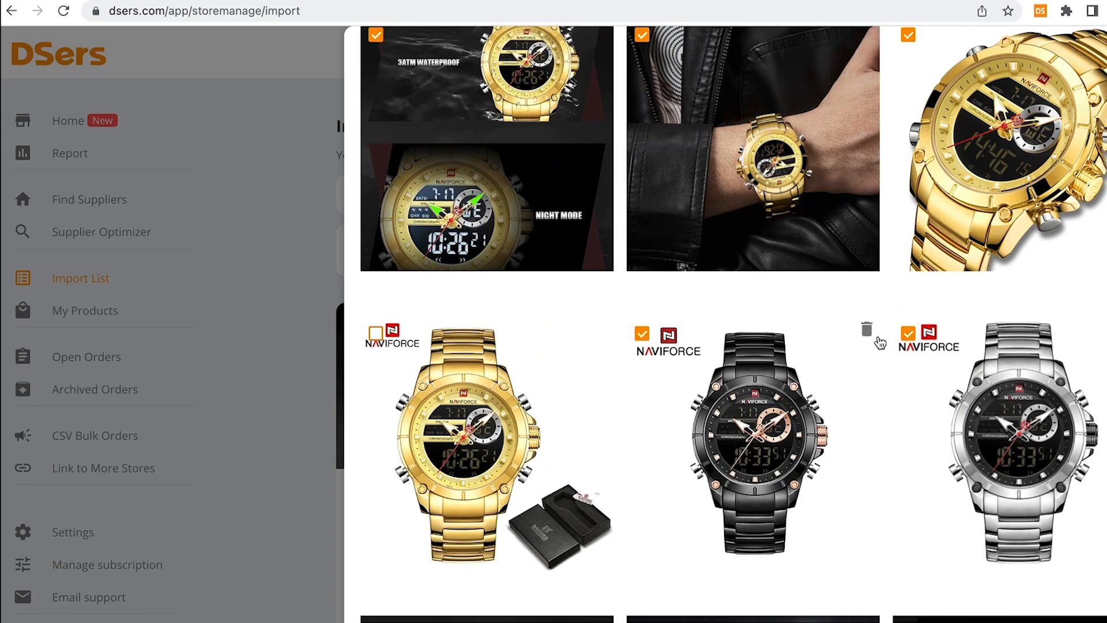
click(908, 333)
scroll(602, 357, down, 5)
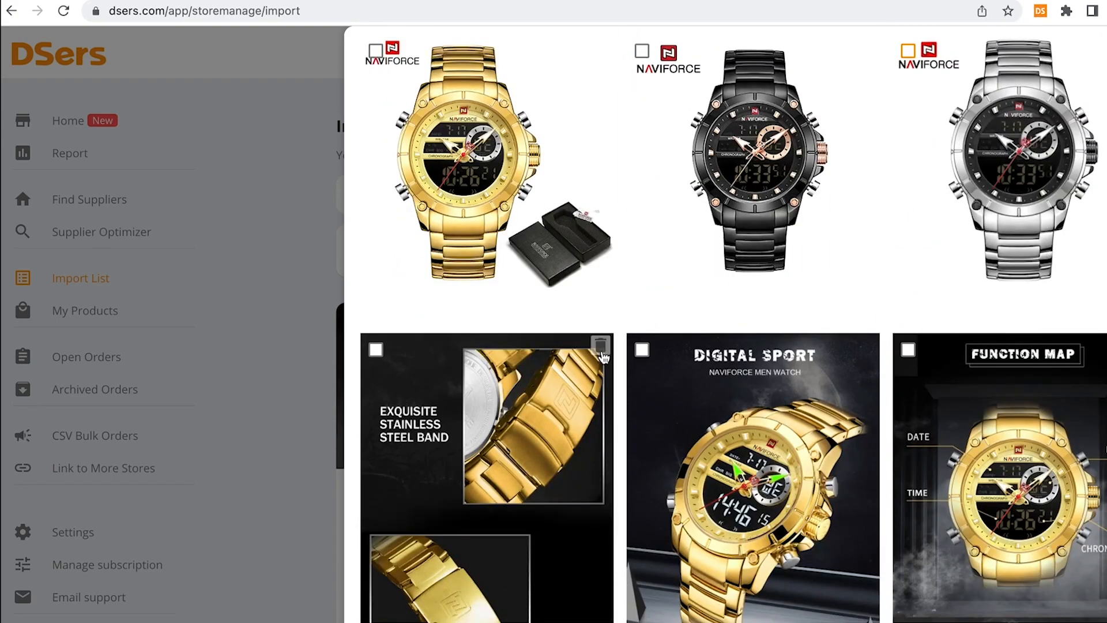
scroll(603, 356, down, 2)
scroll(604, 358, up, 10)
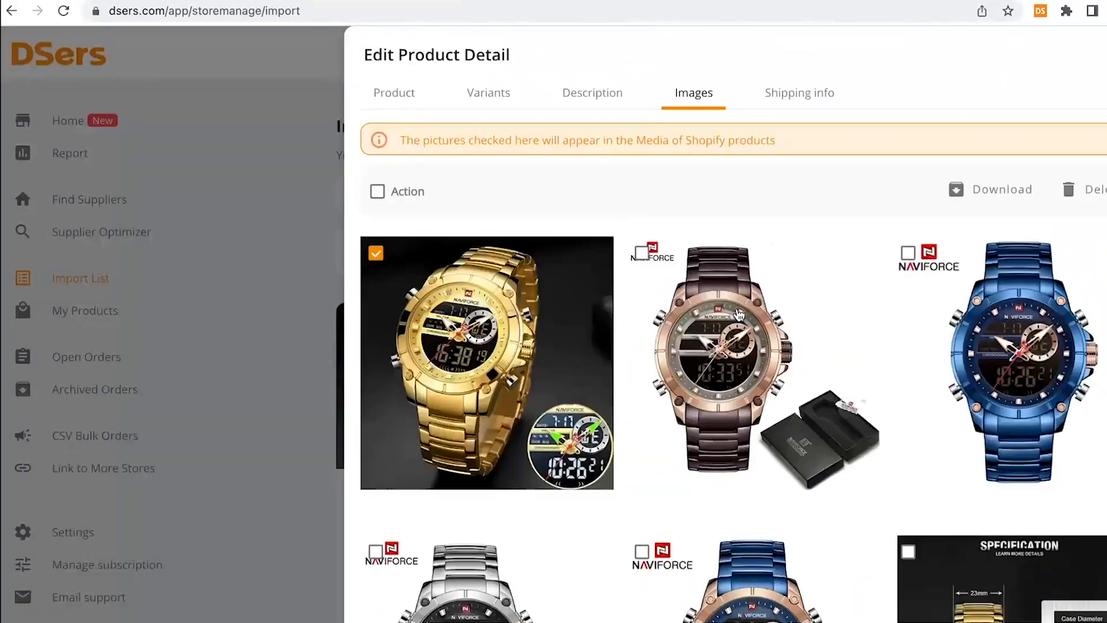
click(492, 102)
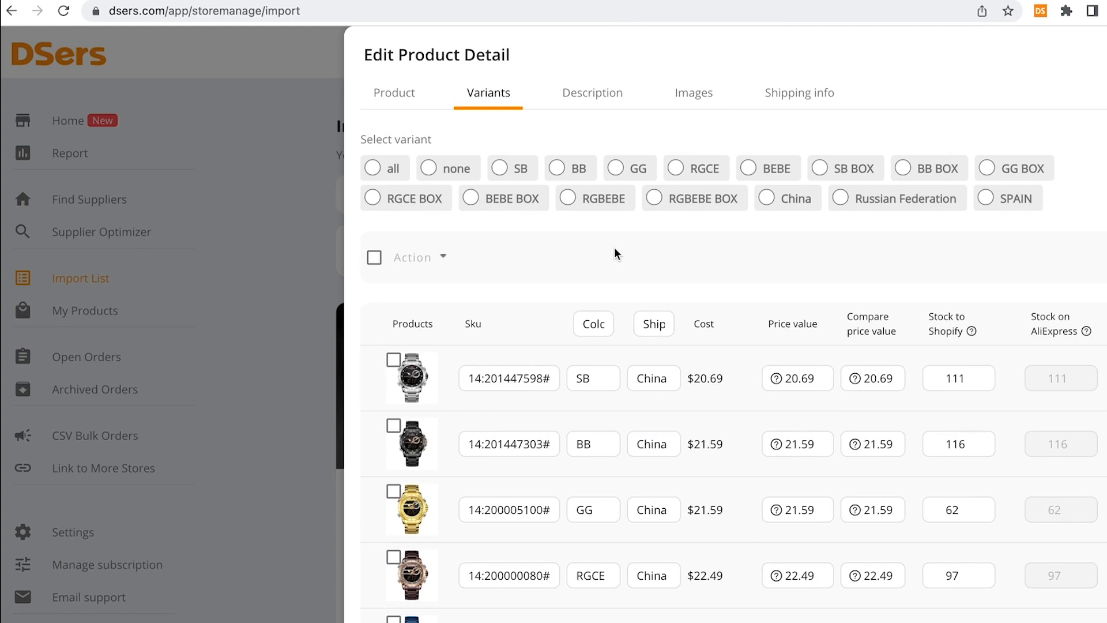
Select every variant except the gold boxed one and rename that variant GOLD
click(375, 257)
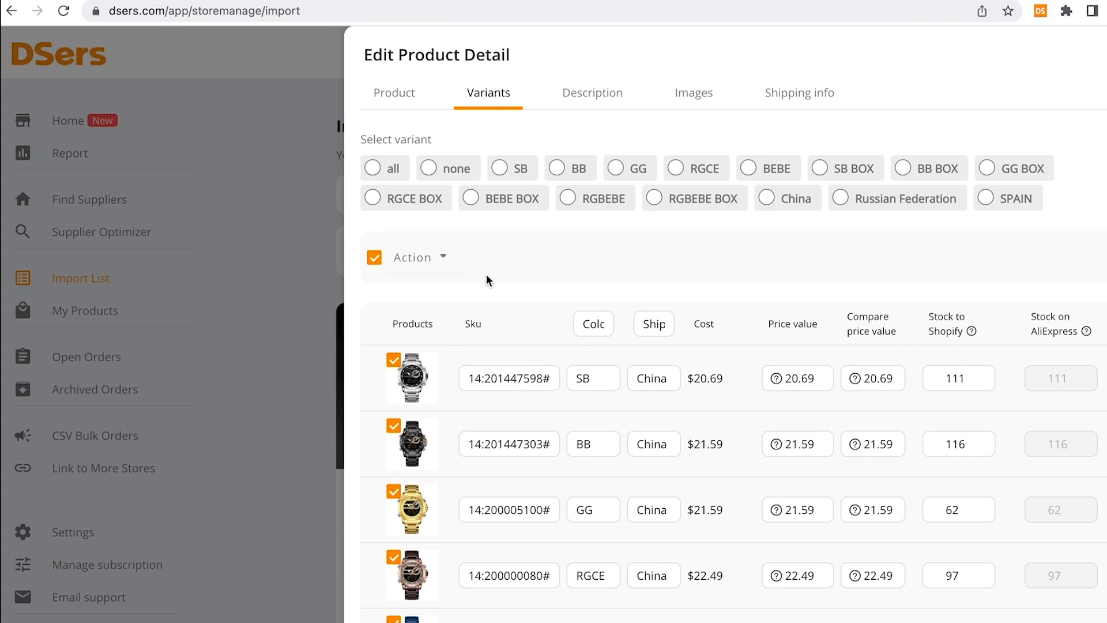
scroll(486, 275, down, 8)
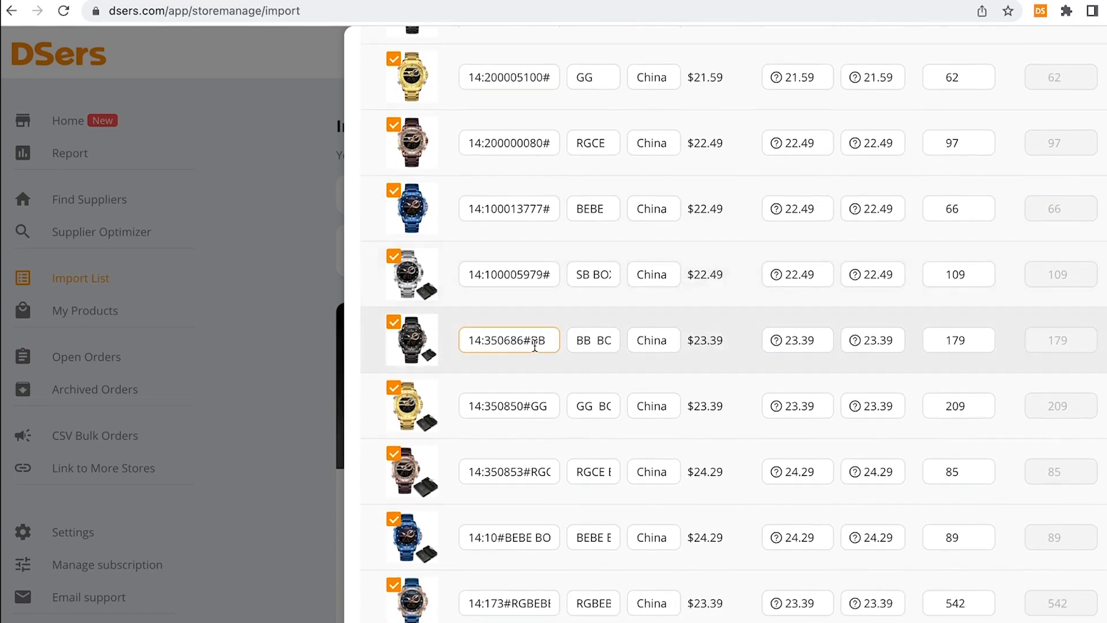
click(395, 359)
scroll(483, 350, up, 1)
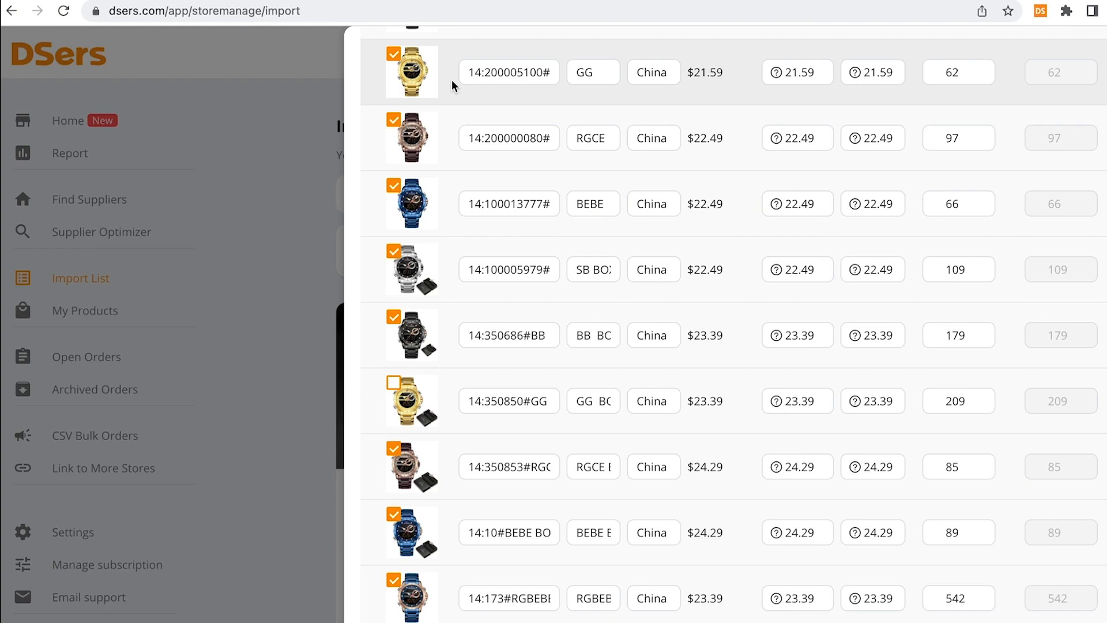
click(599, 400)
drag(600, 399, 639, 401)
text(GOLD)
Delete the other selected variants with Action > Remove SKU, confirming the removal
scroll(600, 424, up, 8)
click(425, 264)
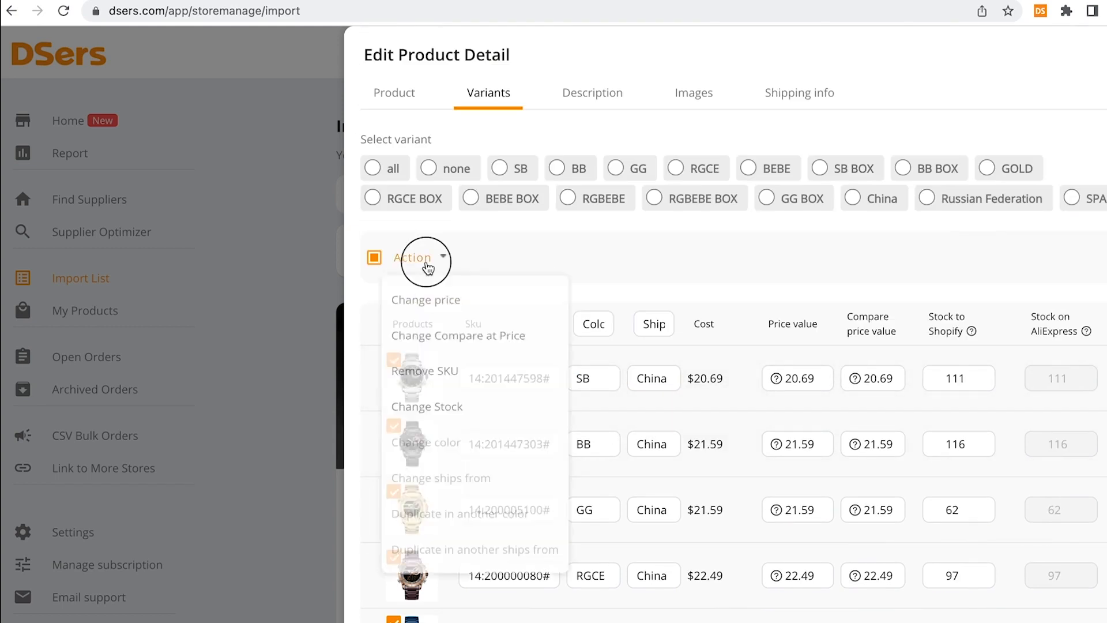
click(449, 384)
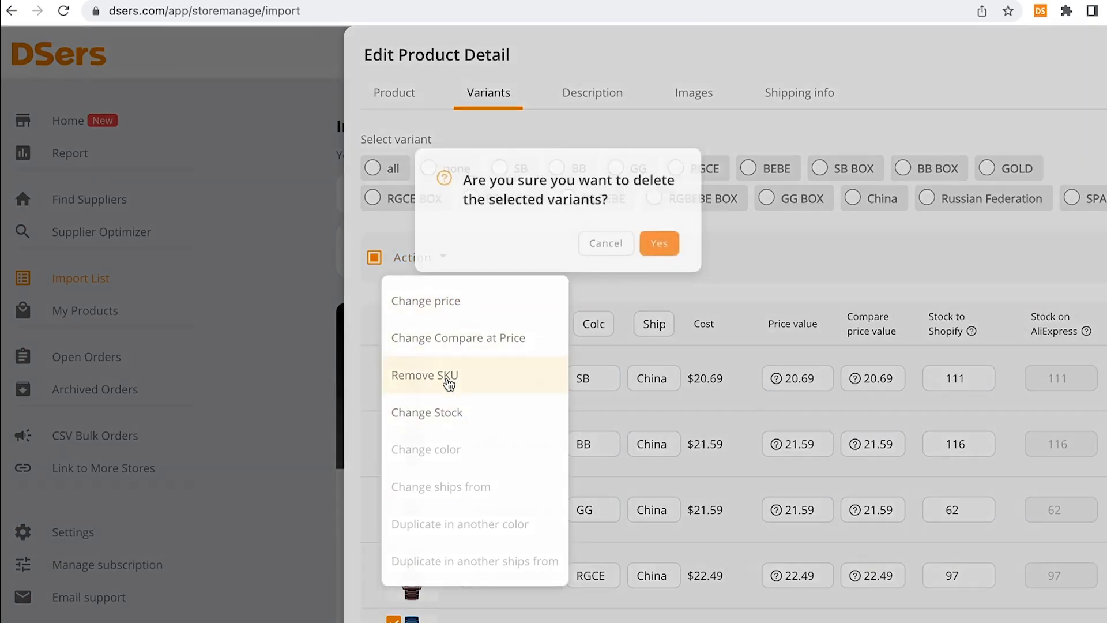
click(692, 222)
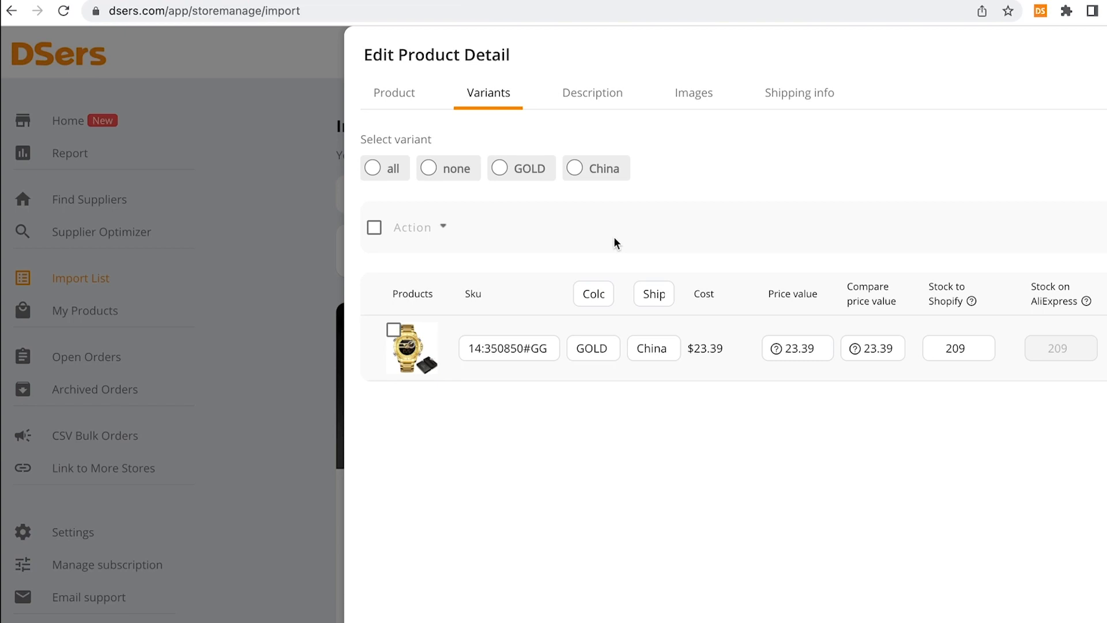
Give the GOLD variant a 39.95 price and a 59.95 compare-at price
mouse_move(823, 345)
mouse_down()
mouse_move(778, 349)
mouse_move(820, 353)
mouse_up()
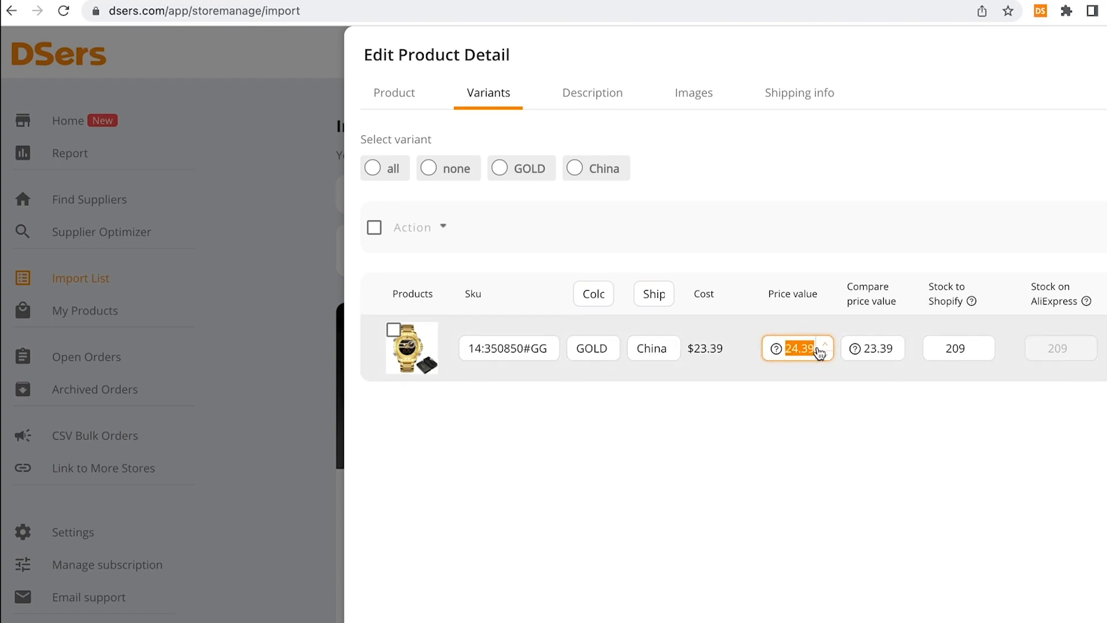
text(39.95)
double_click(897, 347)
text(59.)
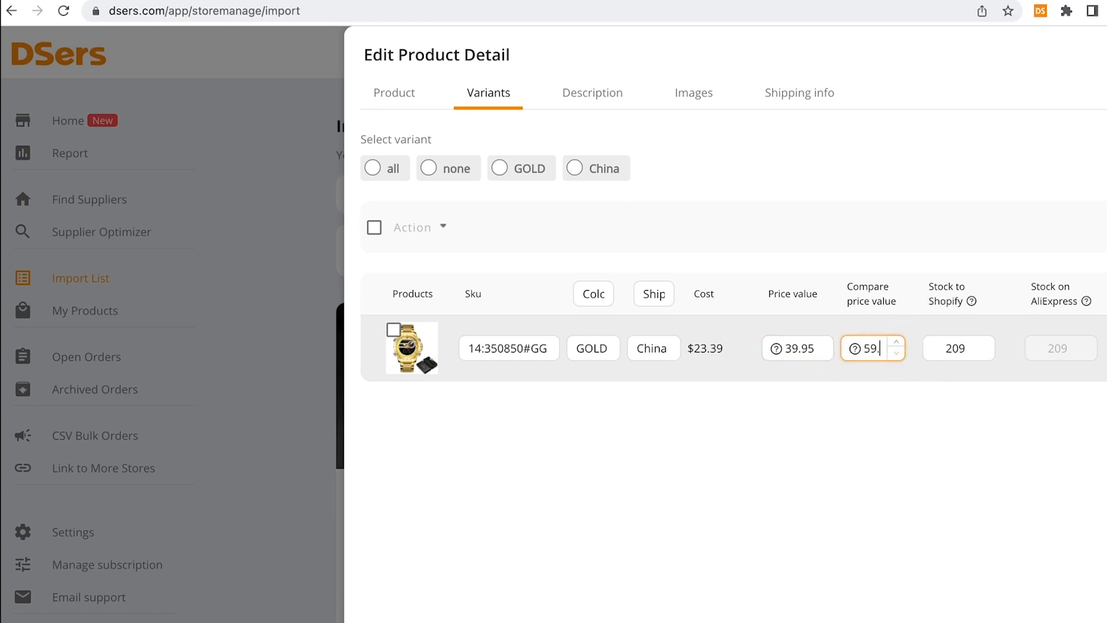
text(95)
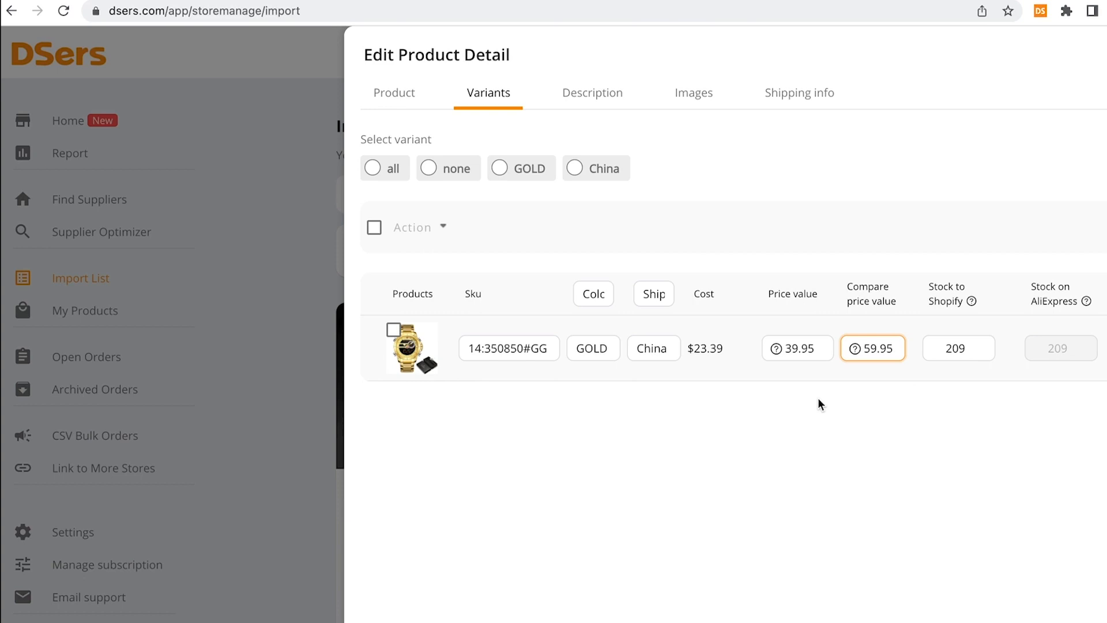
click(819, 402)
Clear the imported specifications list from the product description
click(606, 103)
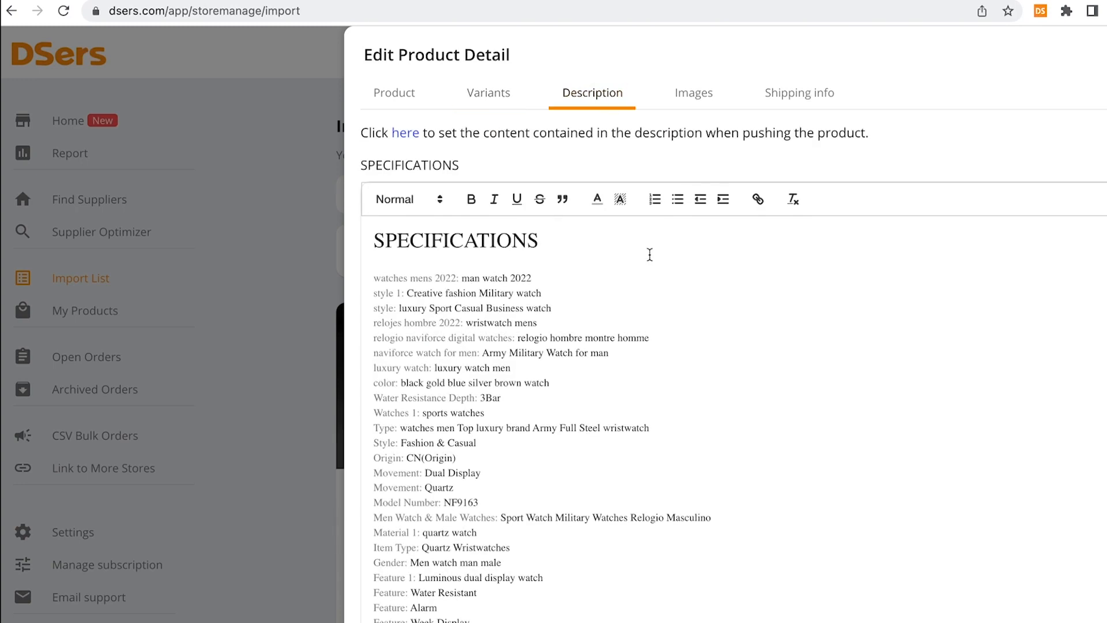
scroll(634, 277, down, 6)
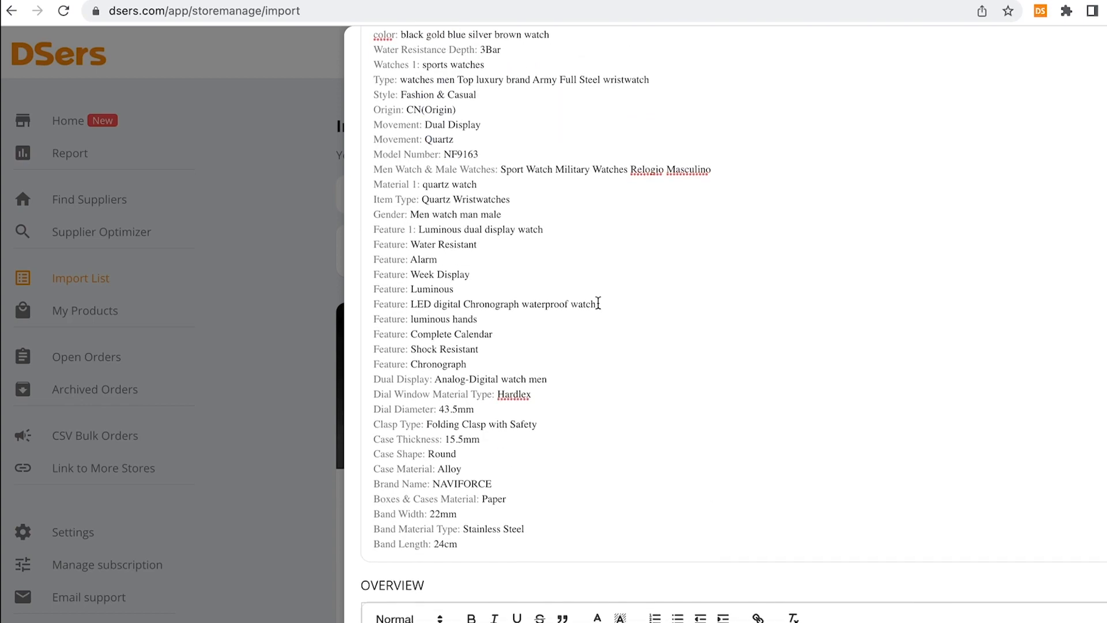
click(465, 548)
drag(466, 549, 355, 248)
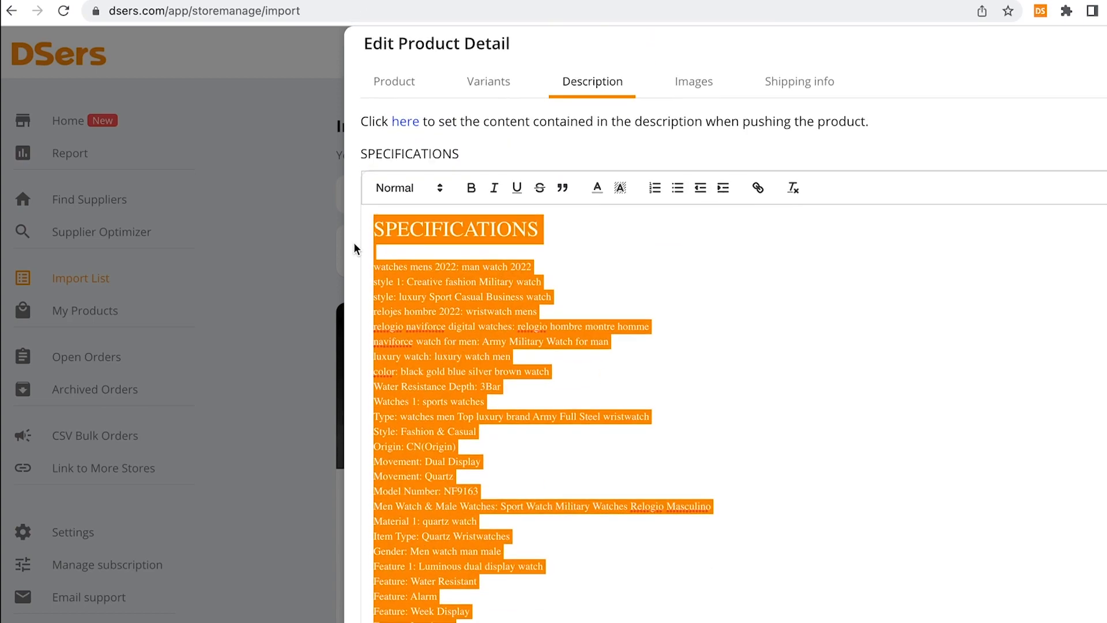
key(BackSpace)
Add product summary, benefits and 'Use instructions' prompt lines formatted as Heading 1
text(- Say a bit about the product, what it is, what it does)
key(Return)
text(Mention the )
text(benefits of using the product, why some)
text(one should b)
text(ui)
text(y it)
key(Return)
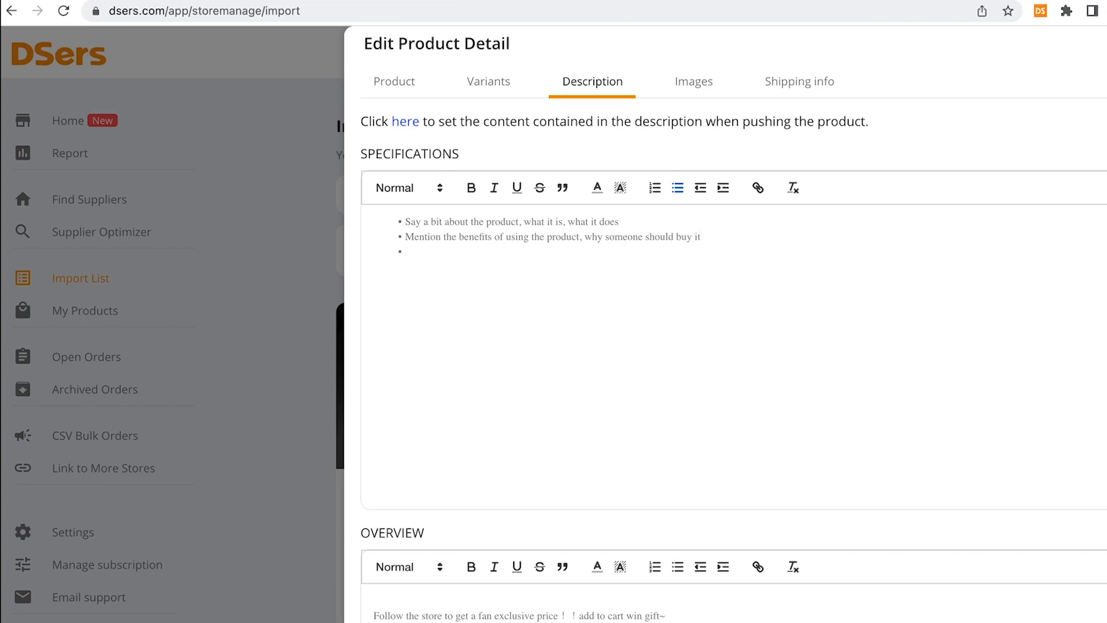
text(Use instructions)
drag(517, 272, 390, 209)
drag(477, 236, 373, 202)
click(396, 188)
click(427, 222)
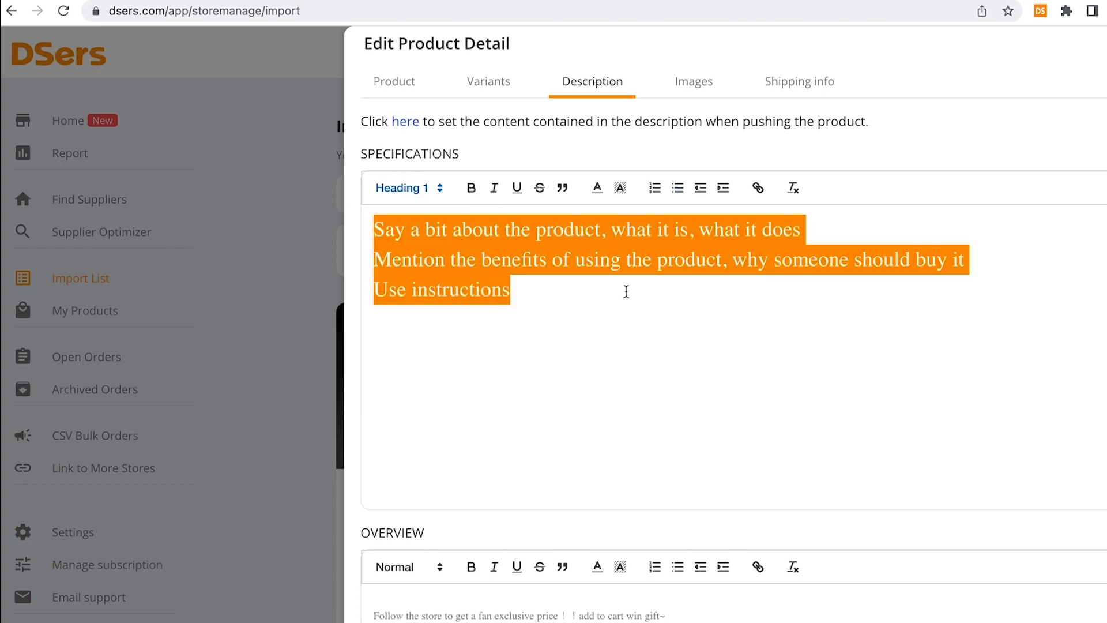
click(628, 292)
Space out the headings and add 'Mention the materials' and 'Mention the shipping times' headings
click(829, 228)
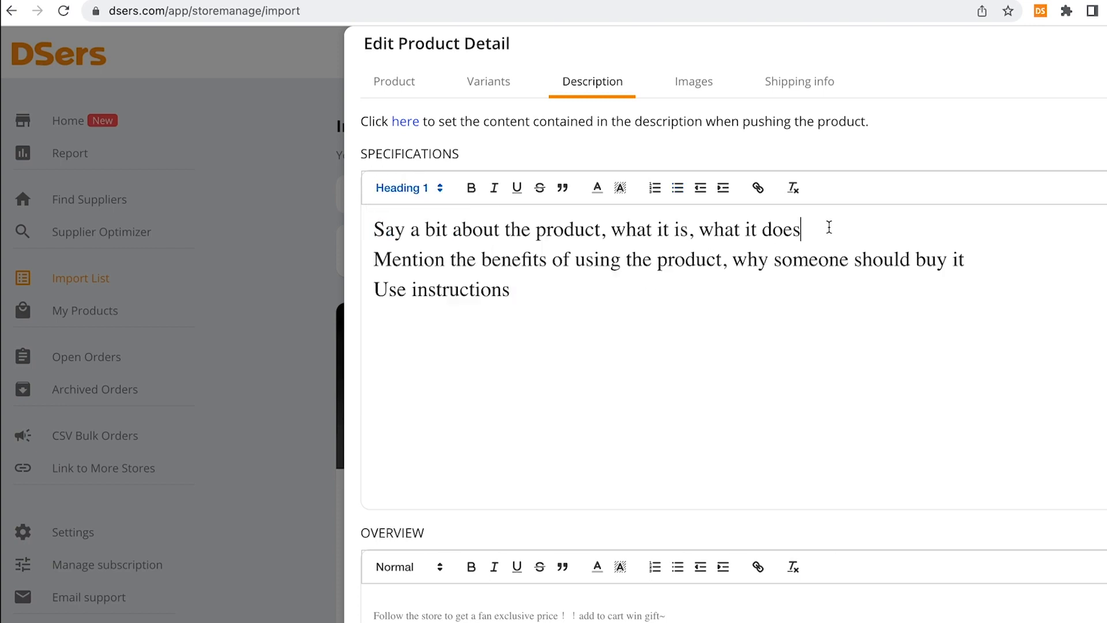
key(Return)
click(991, 278)
key(Return)
click(410, 396)
text(Mention t)
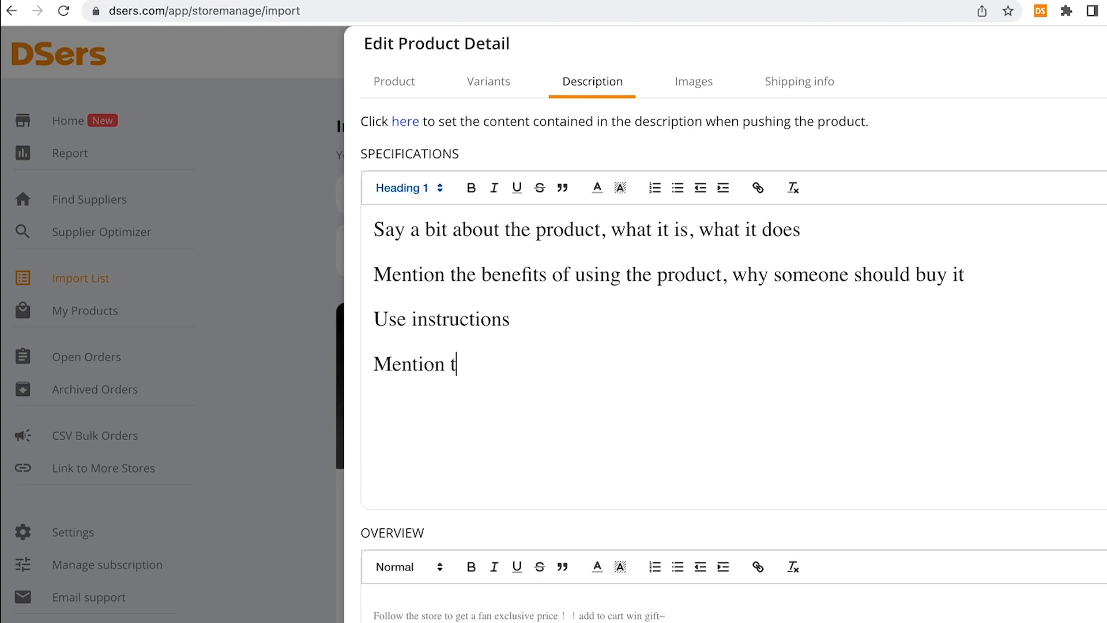
text(he materials)
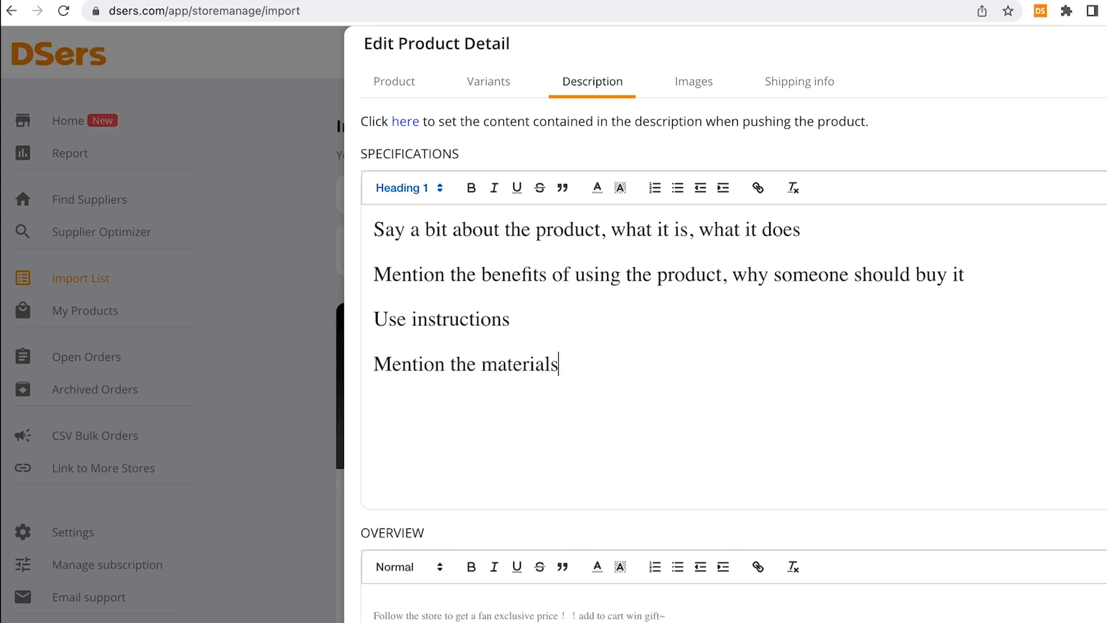
key(Return)
click(411, 197)
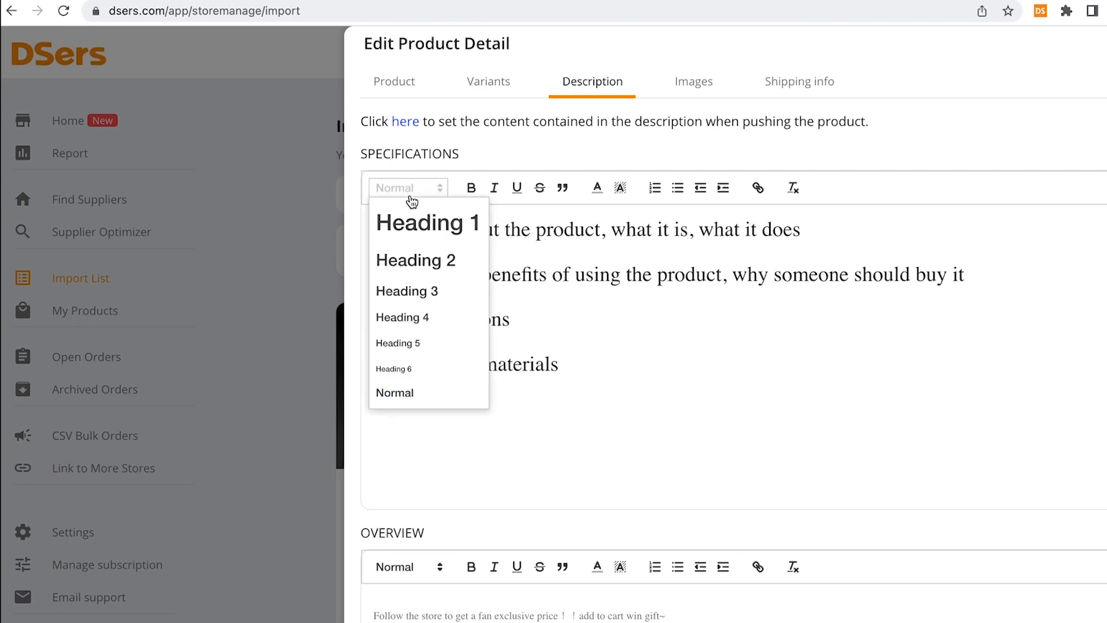
click(415, 225)
text(Mention the s)
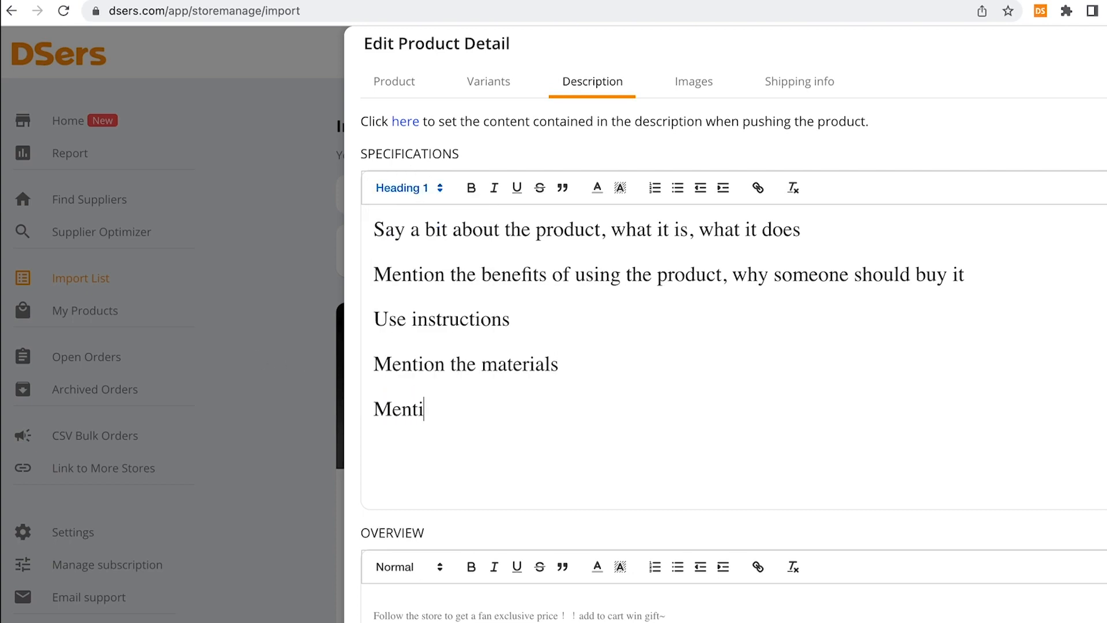
text(hipping times)
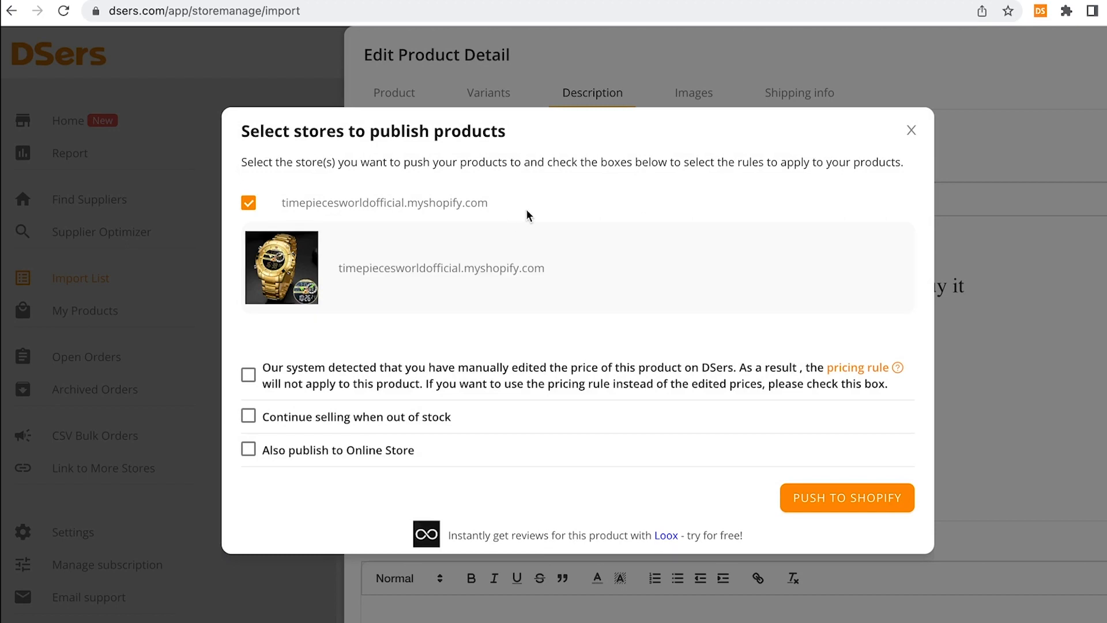
Push the Military Dual Display Watch to Shopify, published to Online Store, then view Products
click(298, 450)
click(795, 497)
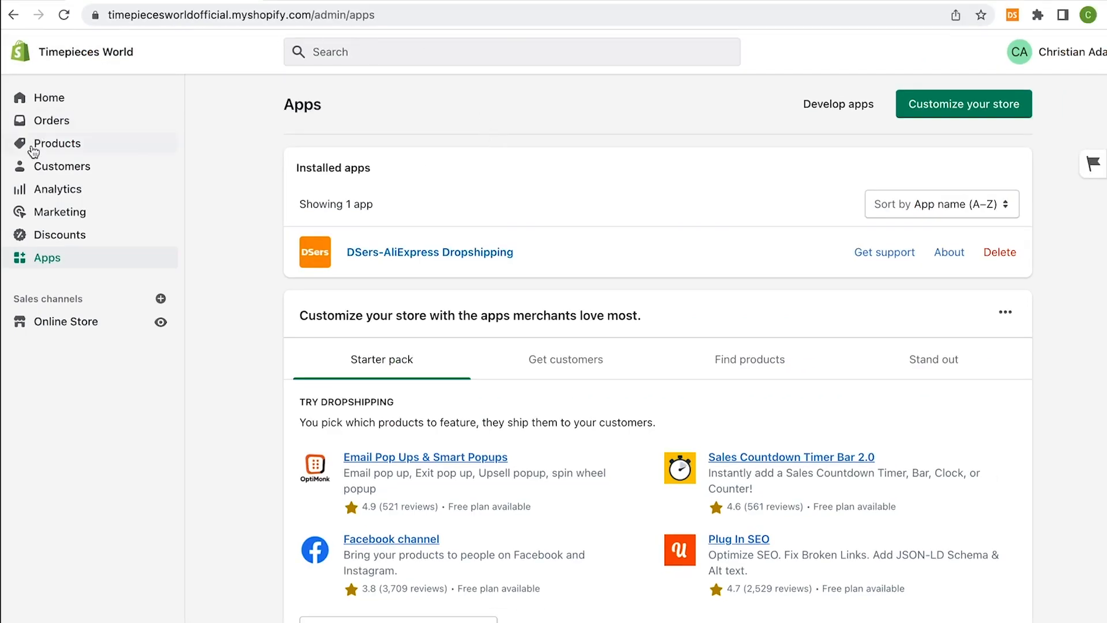
click(49, 151)
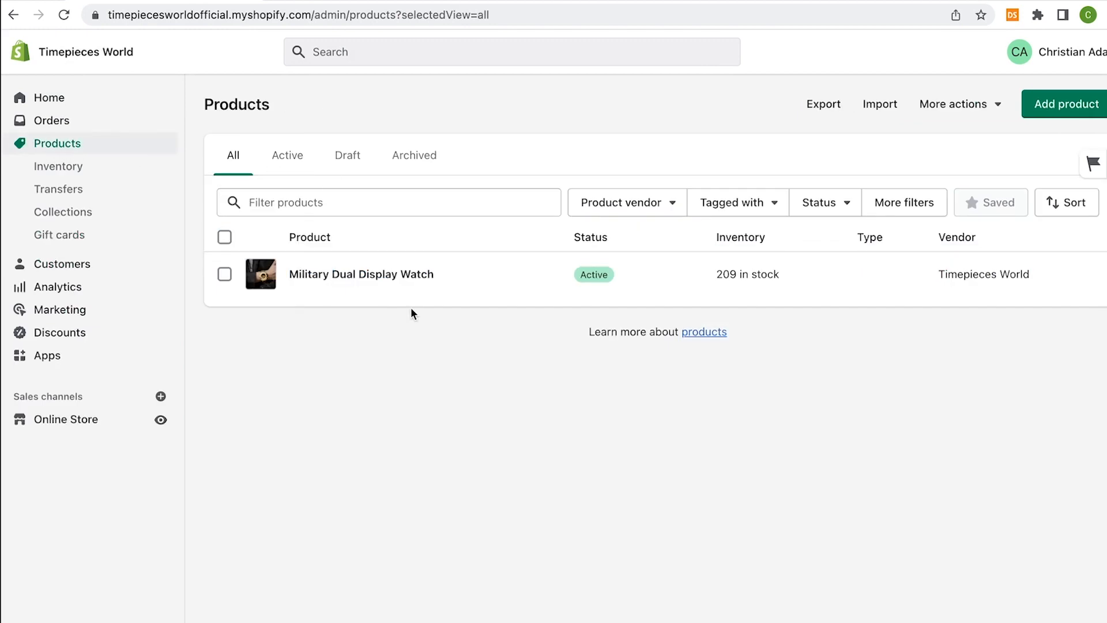
Check the Military Dual Display Watch's description, $39.95 price, $59.95 compare-at price and 209 in stock
click(369, 275)
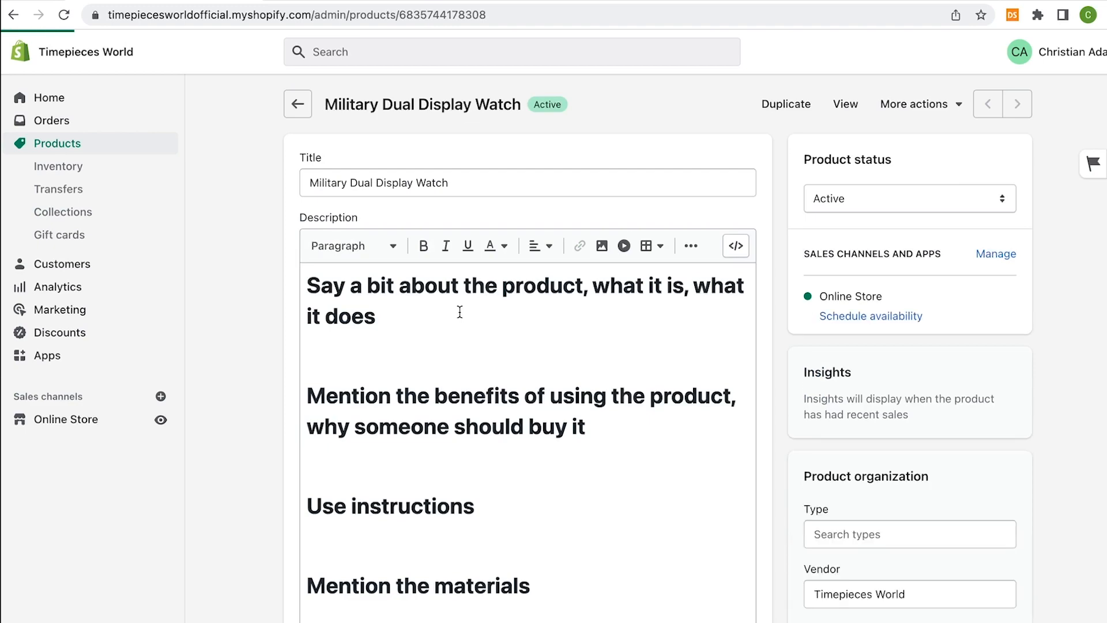
click(460, 312)
click(425, 182)
scroll(765, 346, down, 9)
scroll(765, 345, down, 7)
click(494, 339)
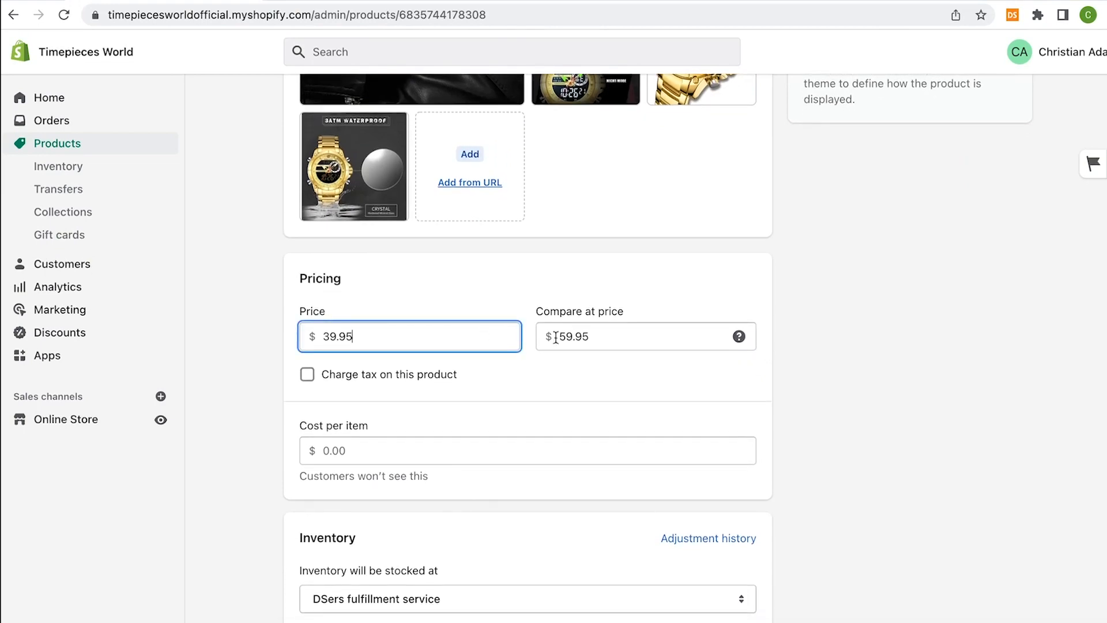
click(643, 337)
scroll(644, 268, down, 8)
click(720, 404)
scroll(714, 328, up, 12)
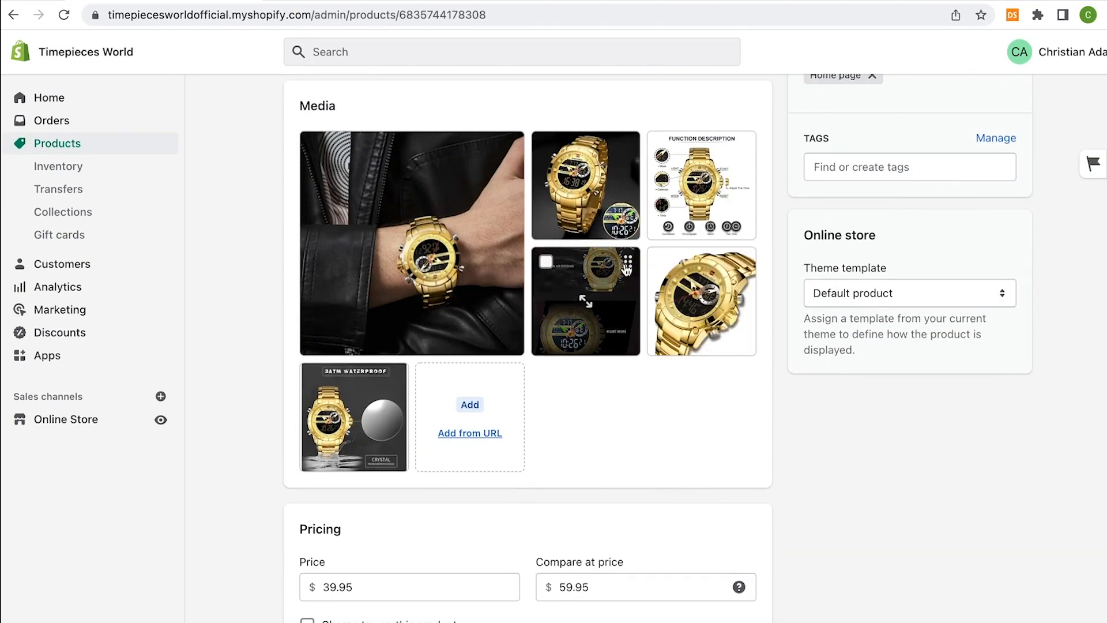
scroll(611, 275, up, 2)
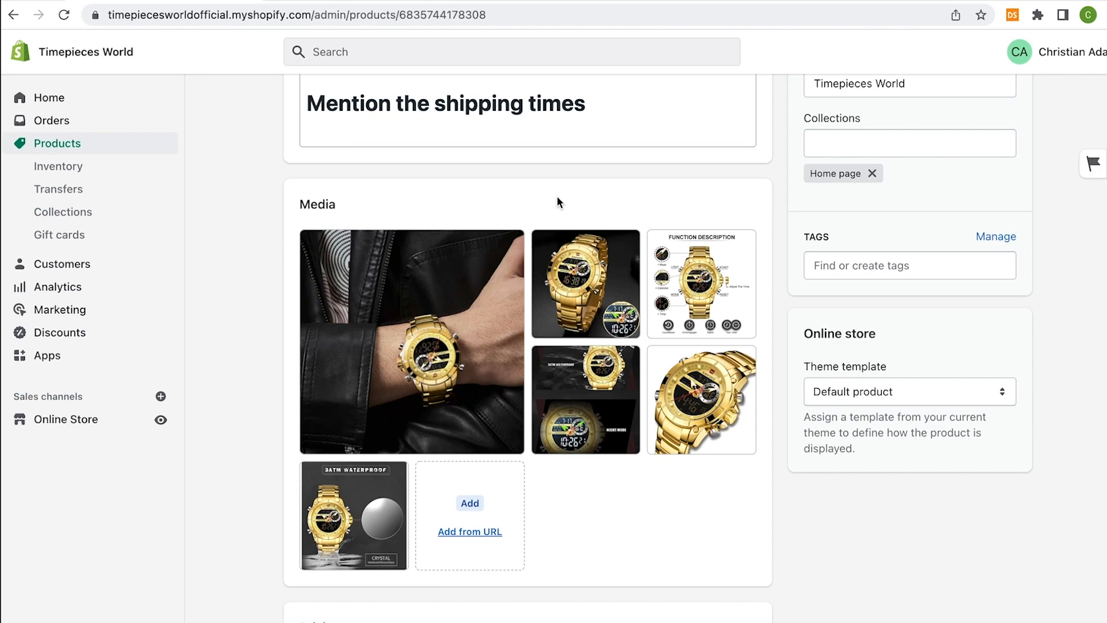
scroll(557, 201, up, 10)
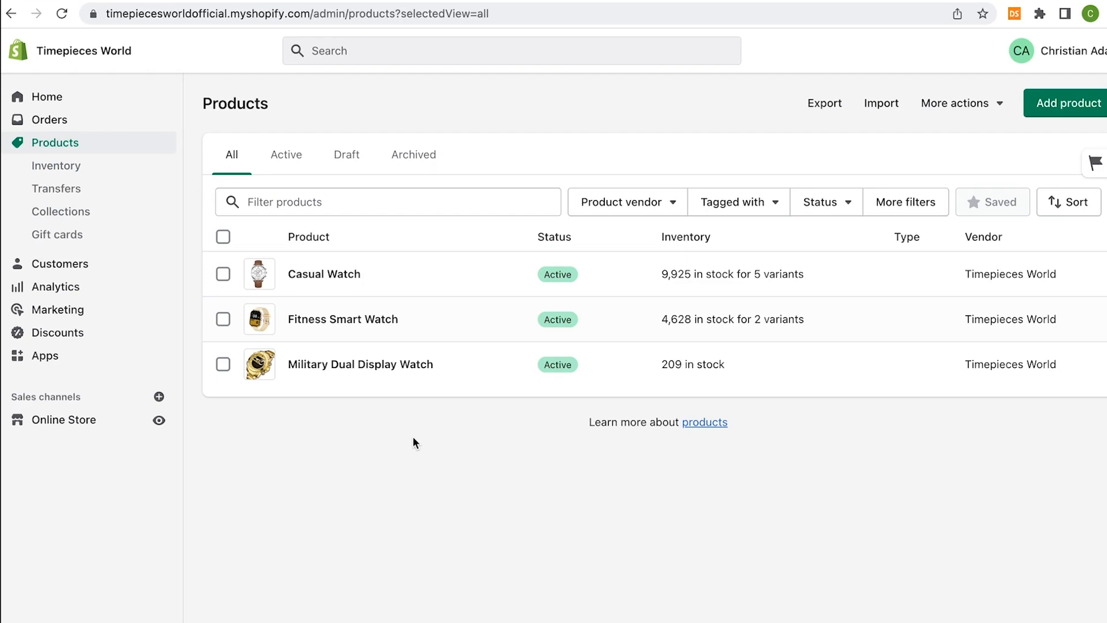
Start a new collection titled MENS
click(101, 214)
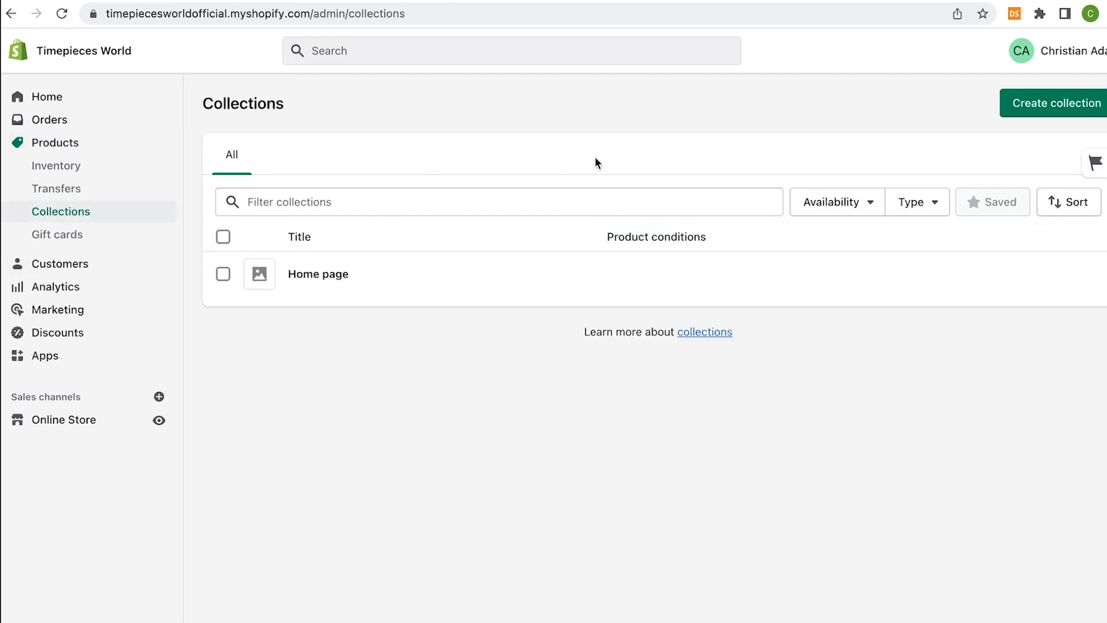
click(1029, 112)
click(531, 176)
text(MENS)
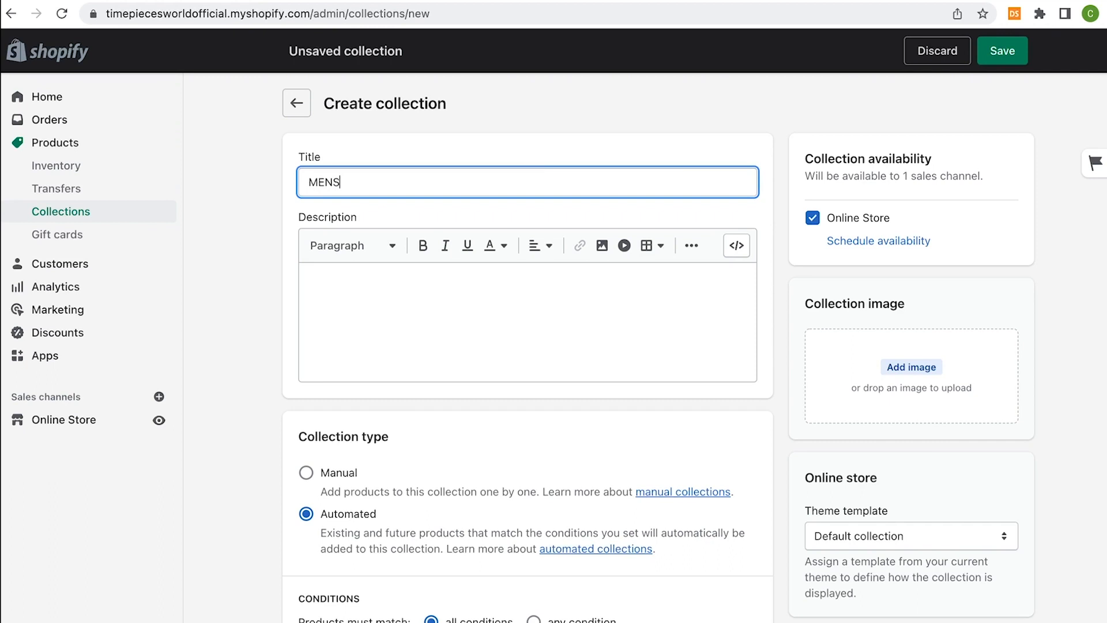
scroll(531, 178, down, 3)
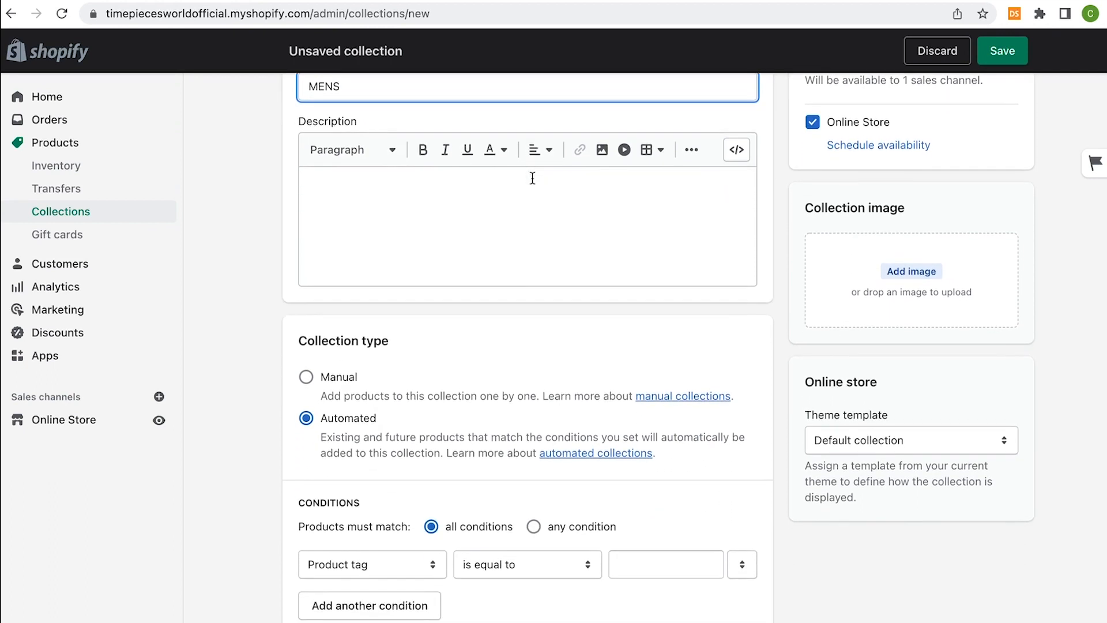
click(486, 190)
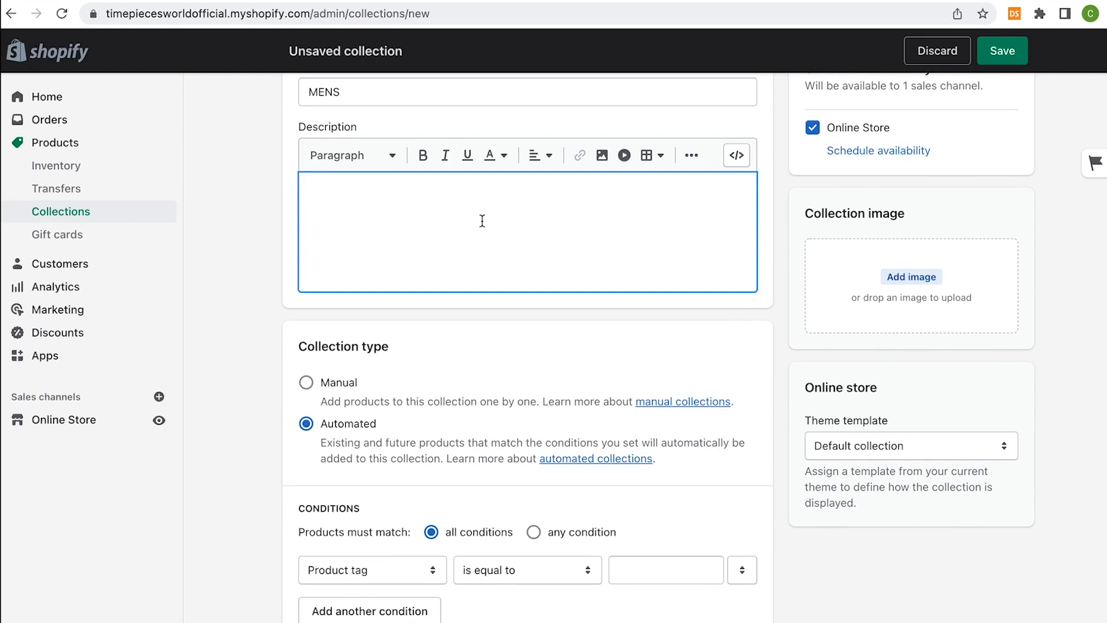
scroll(404, 289, down, 1)
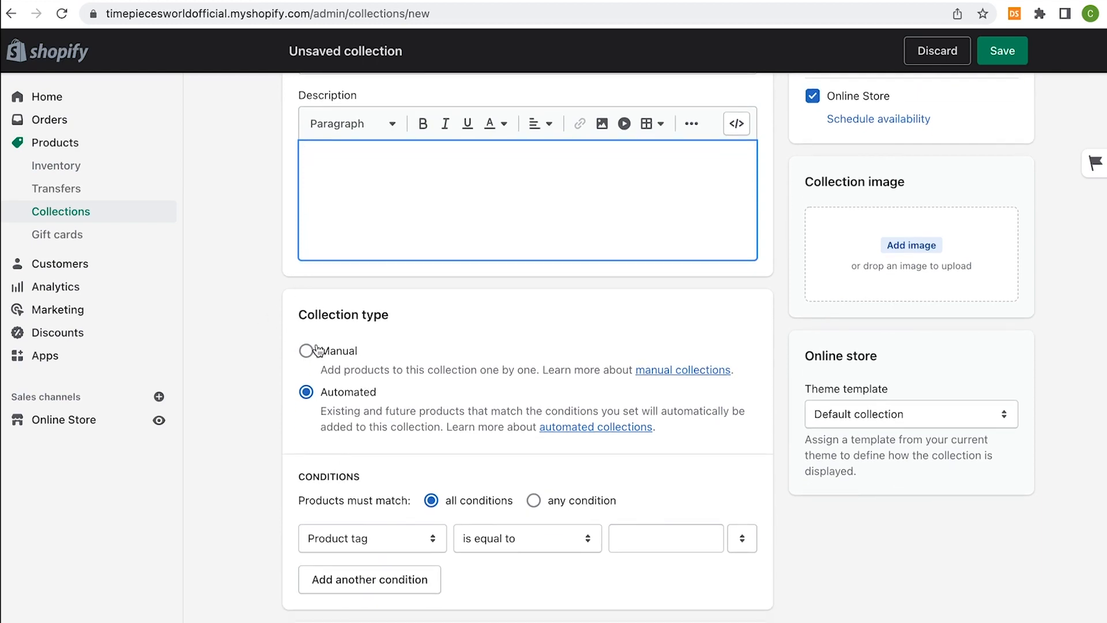
Make it a manual collection with men collection.jpg from the TimepiecesWorld folder as its image
click(307, 353)
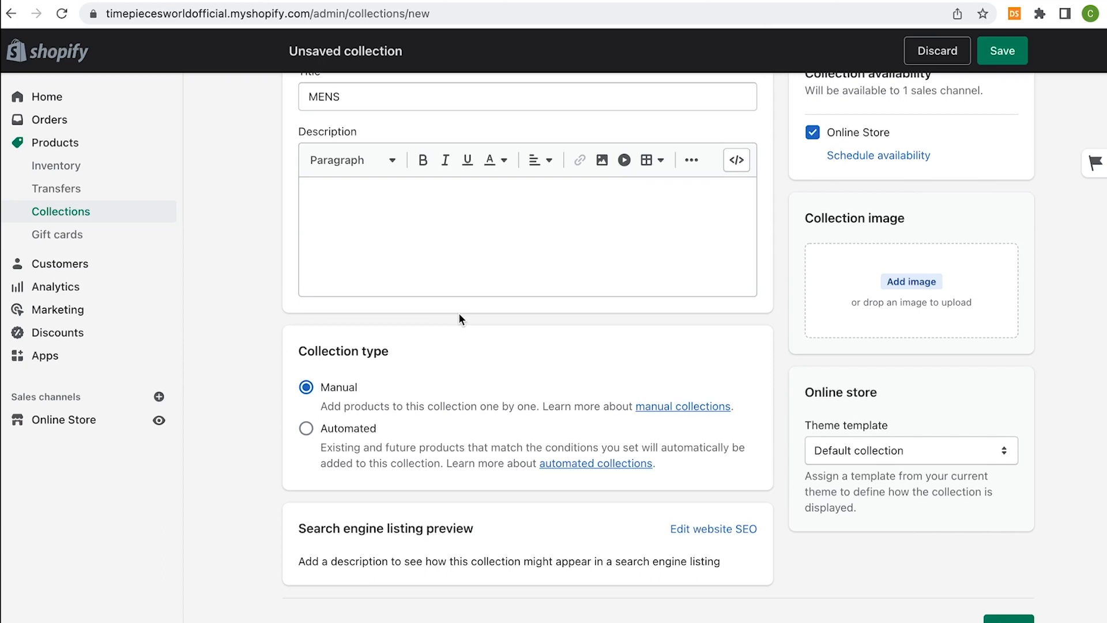
click(909, 282)
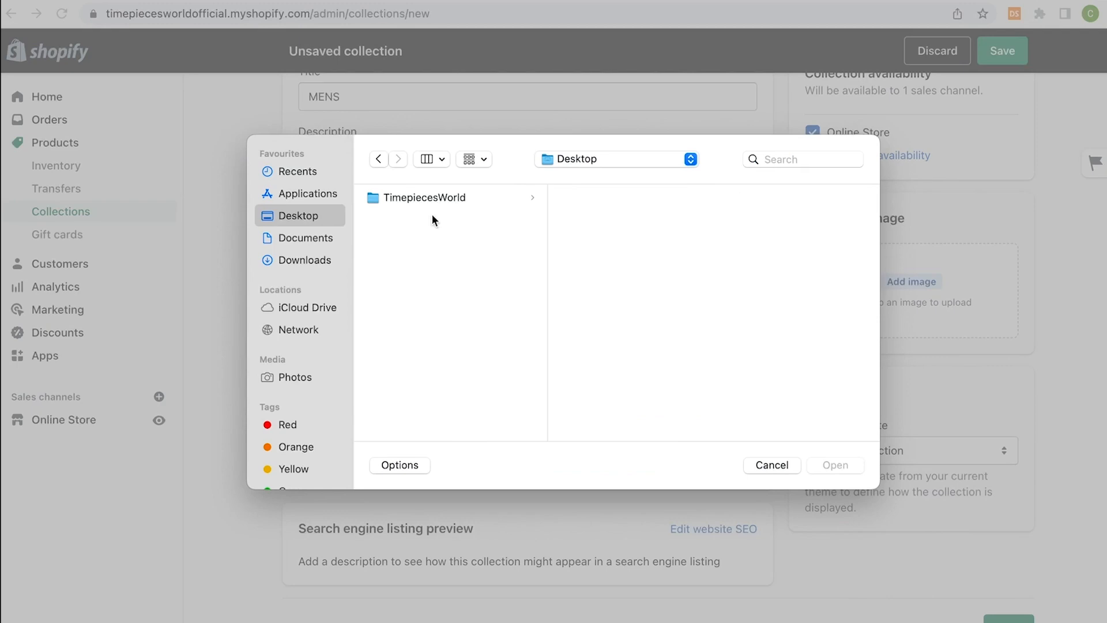
click(436, 198)
click(599, 198)
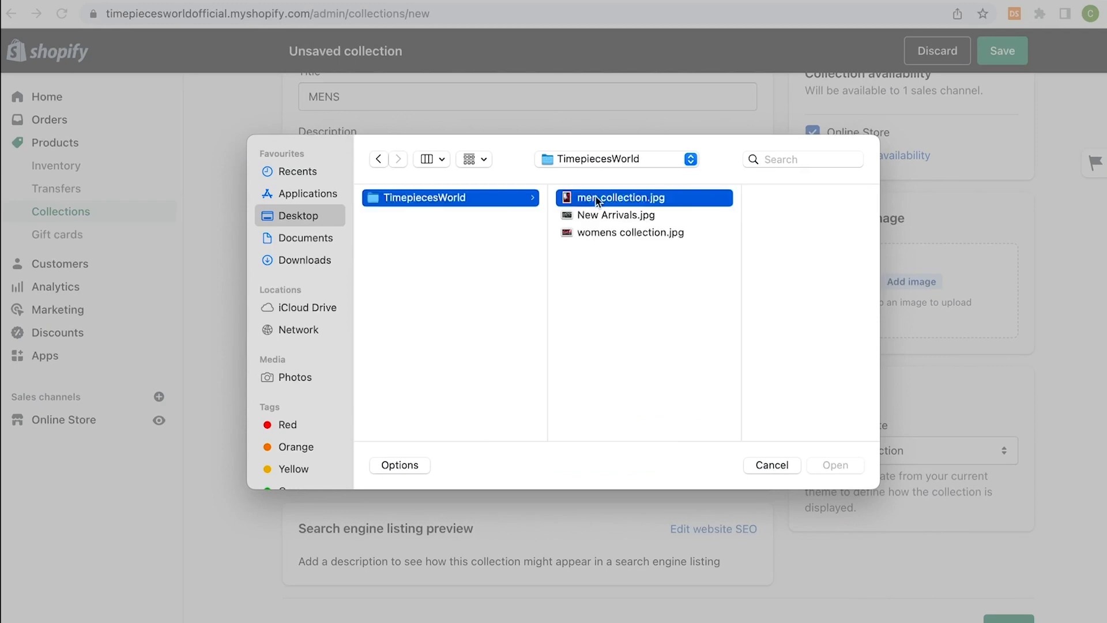
click(839, 469)
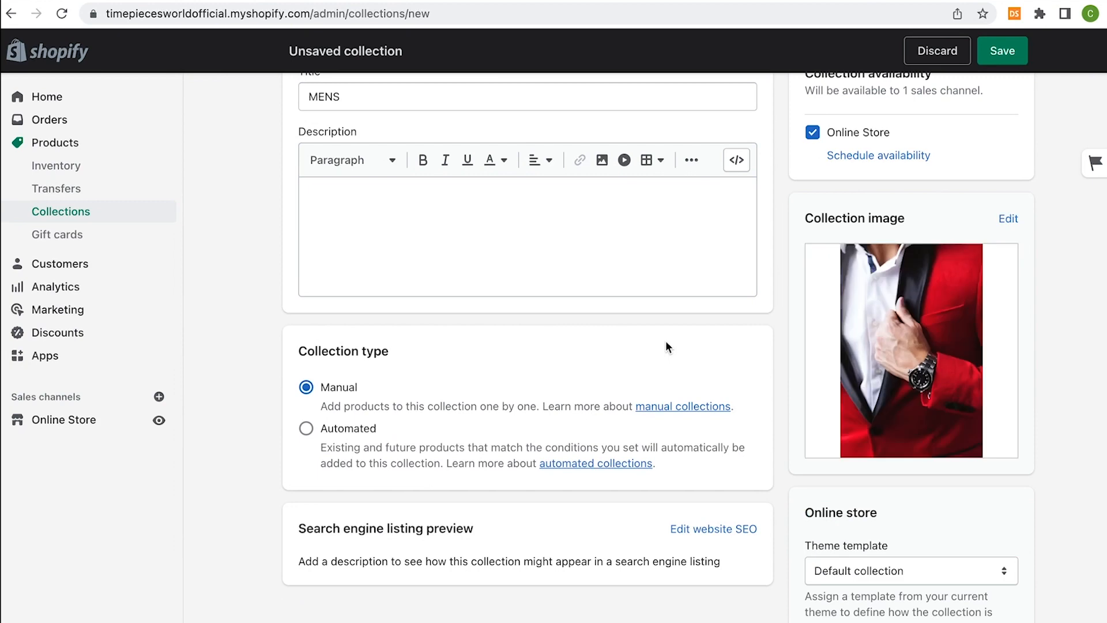
scroll(665, 347, up, 2)
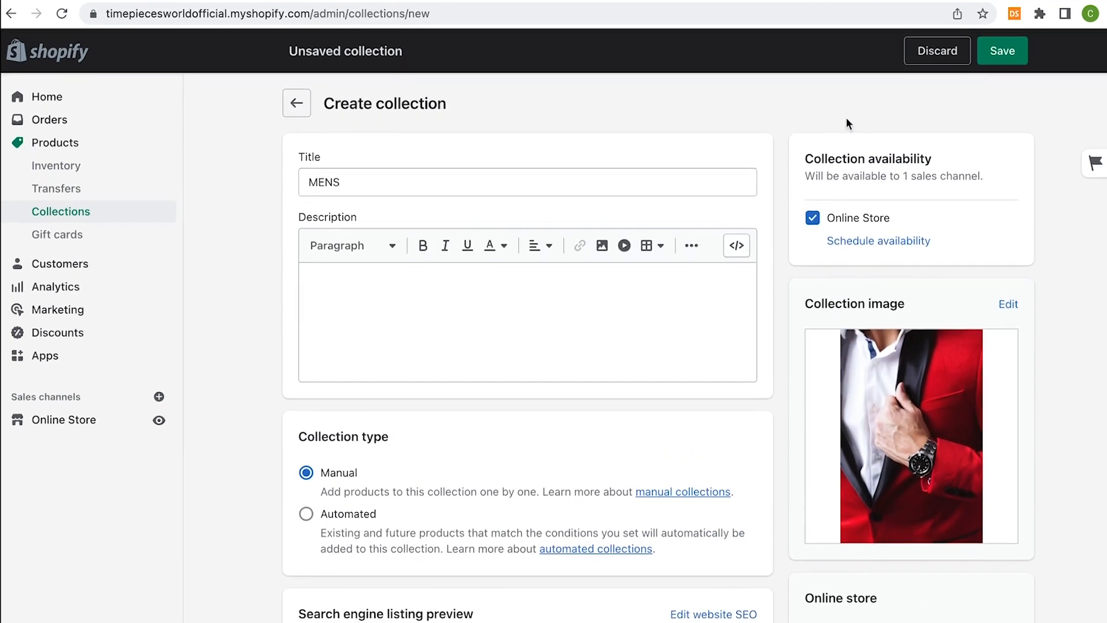
Save the MENS collection and set its product sort order to Manually
click(1003, 63)
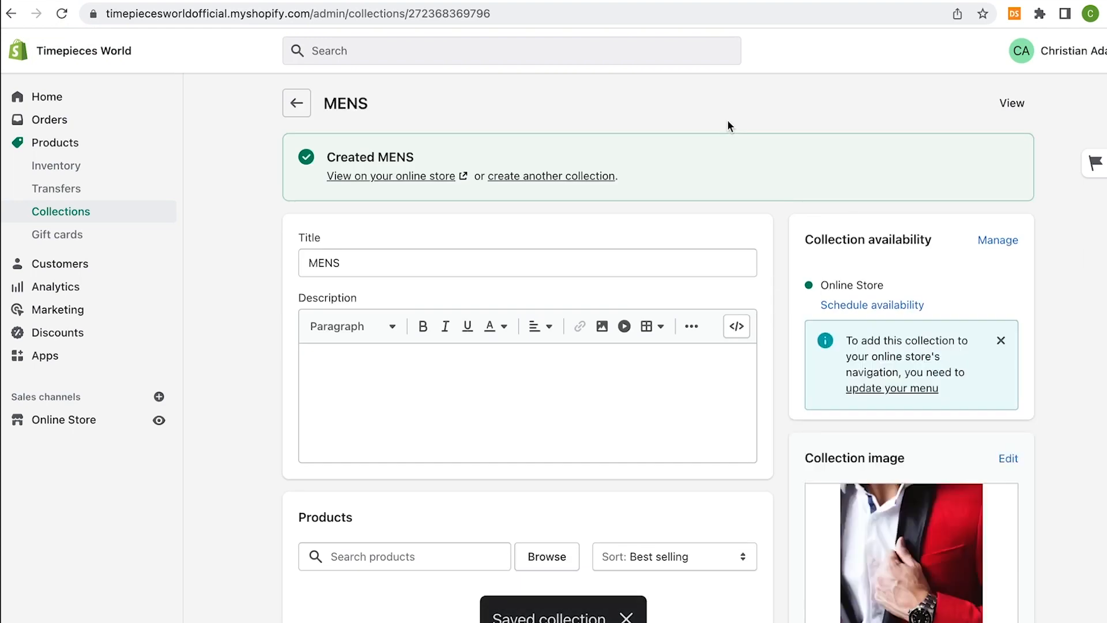
scroll(733, 127, down, 5)
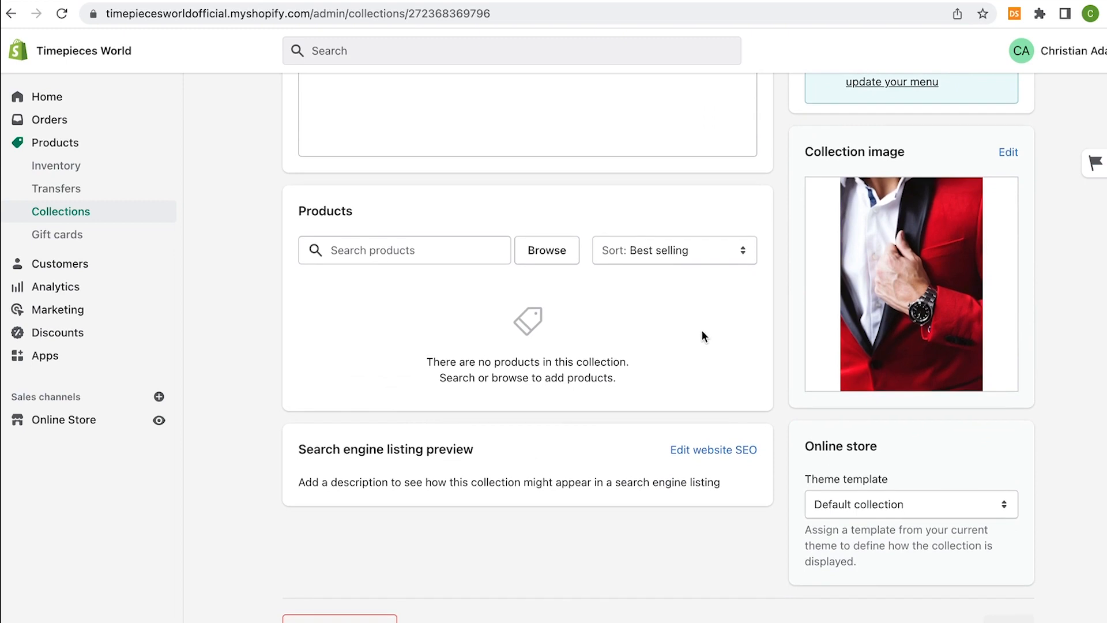
click(670, 254)
click(633, 376)
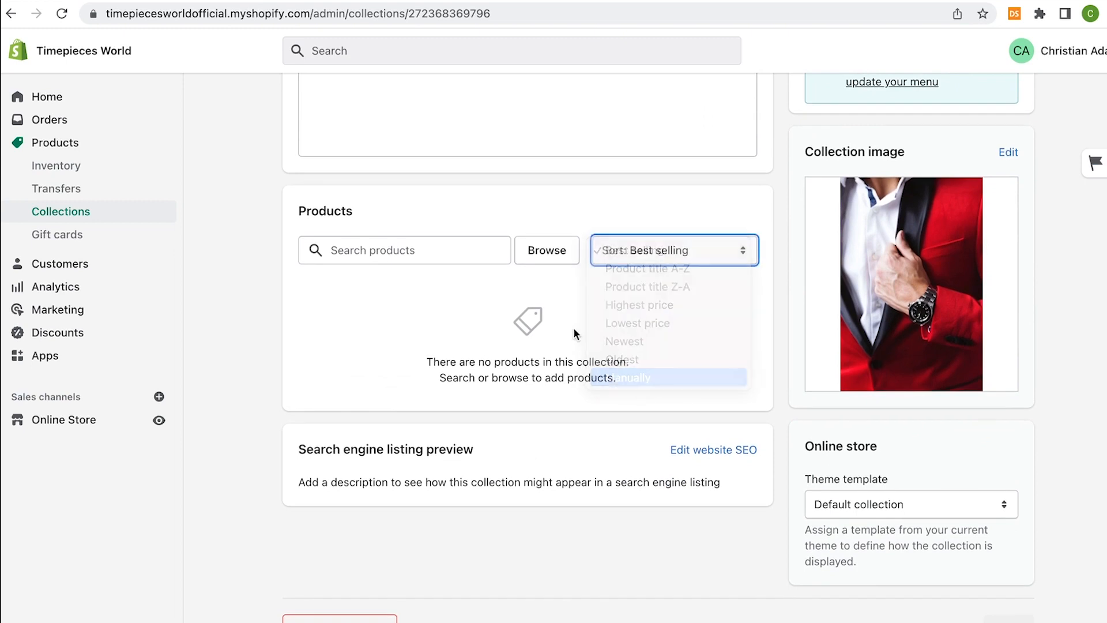
Add Casual Watch and Military Dual Display Watch to MENS, then return to the collections list
click(553, 251)
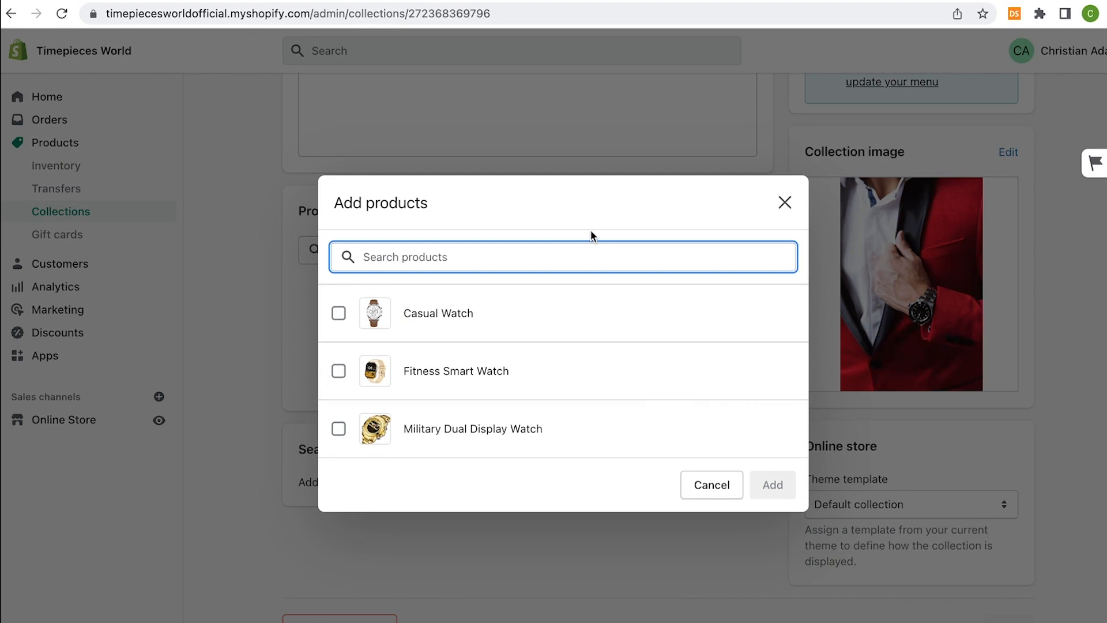
click(404, 318)
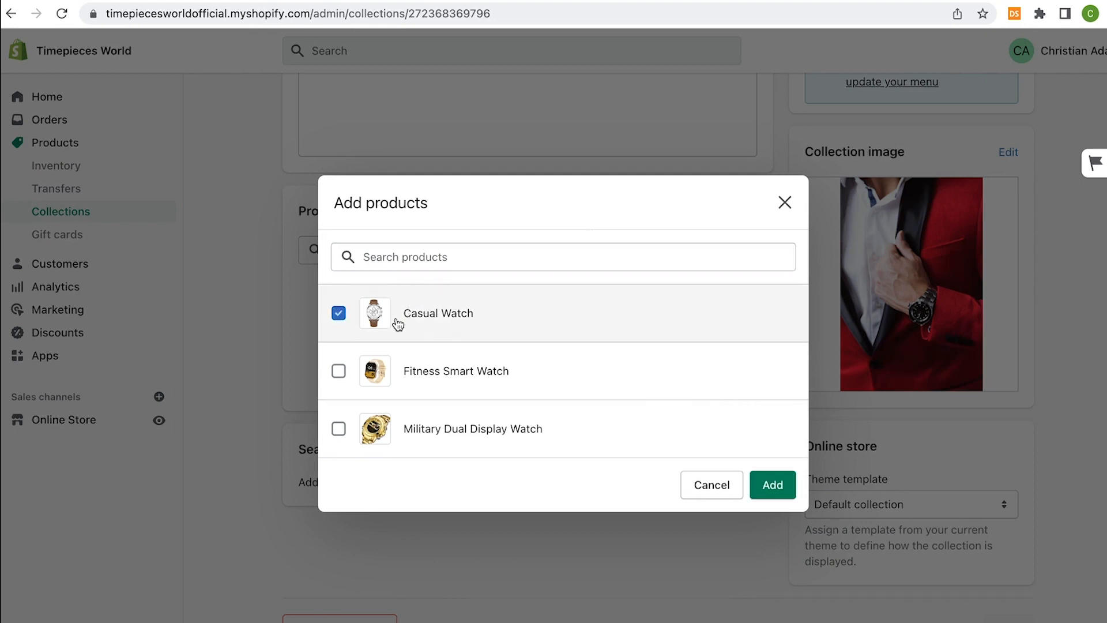
click(340, 428)
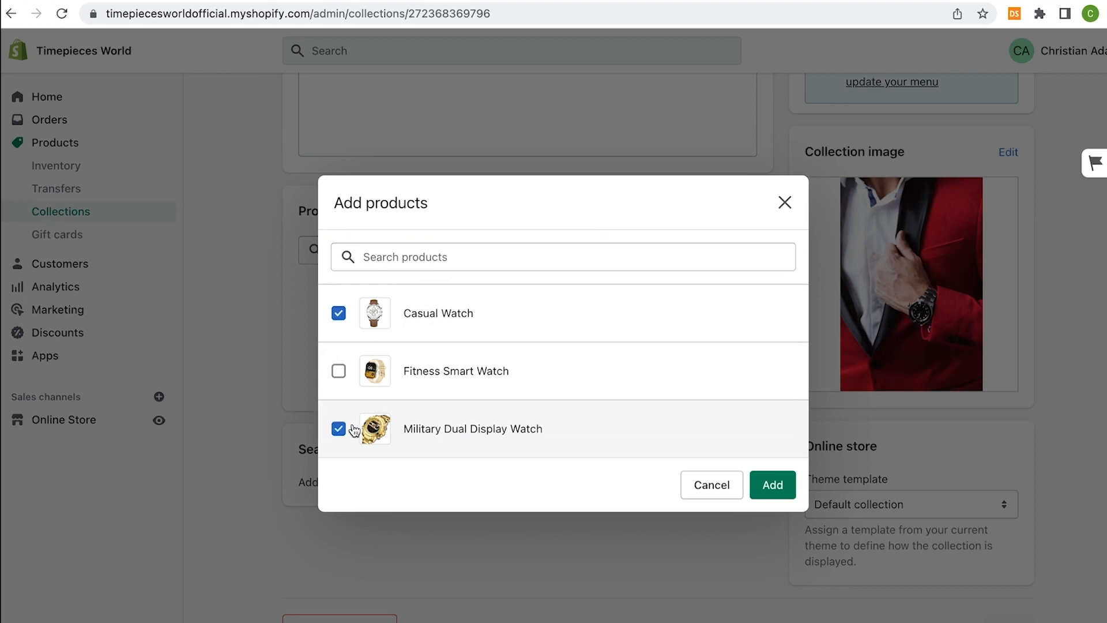
click(772, 485)
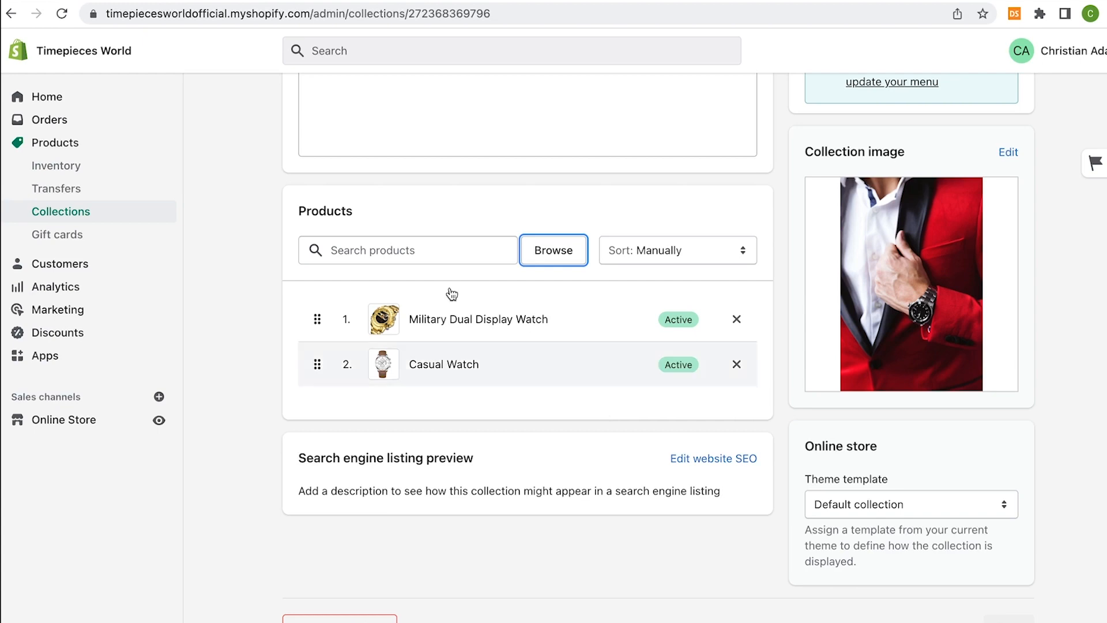
scroll(323, 172, up, 5)
click(296, 111)
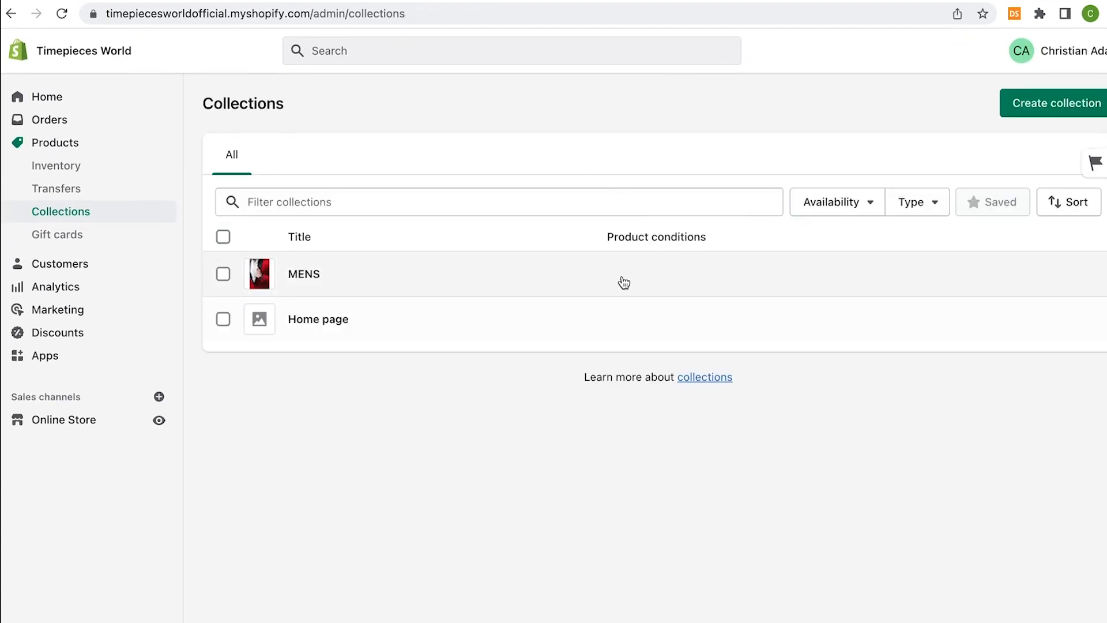
Create a manual collection titled WOMENS with the womens collection.jpg image
click(1025, 115)
click(507, 179)
text(WOMENS)
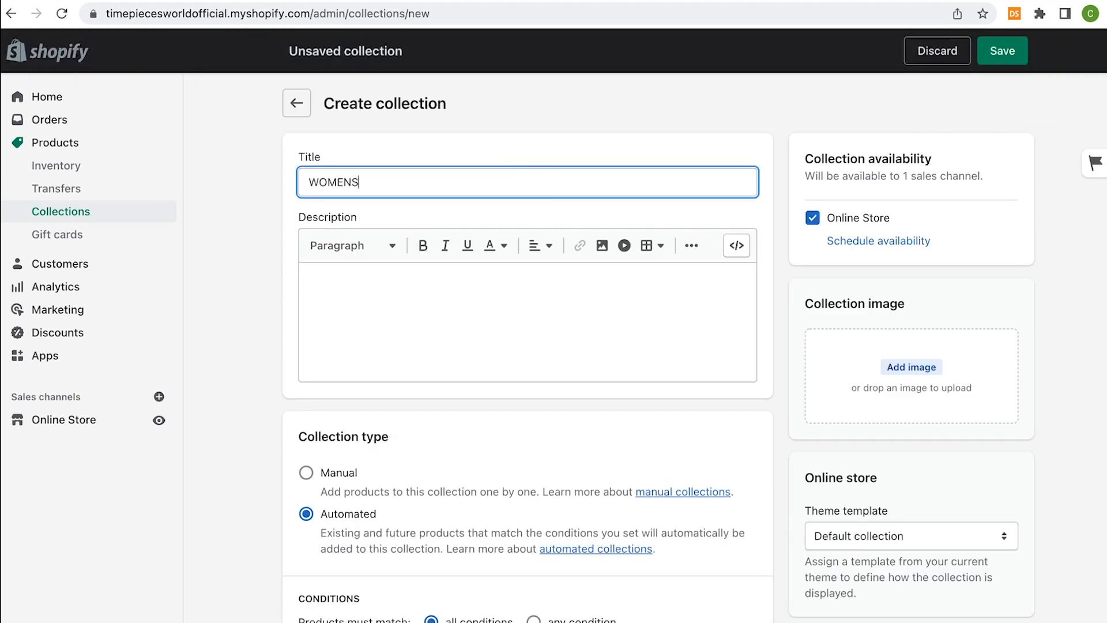
scroll(672, 362, down, 2)
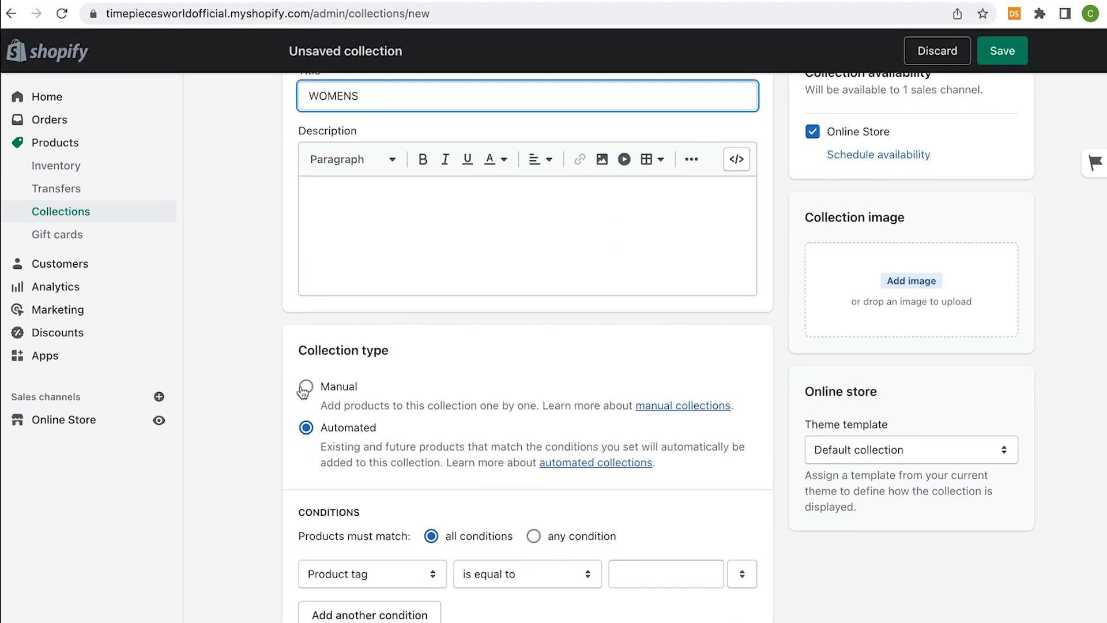
click(304, 388)
click(878, 282)
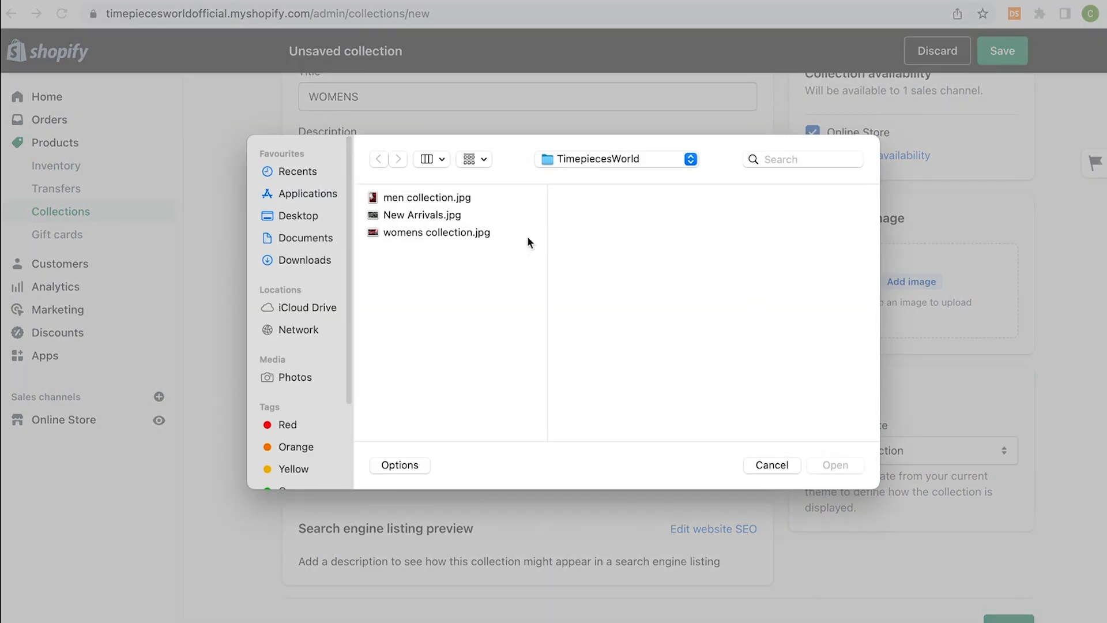
click(496, 233)
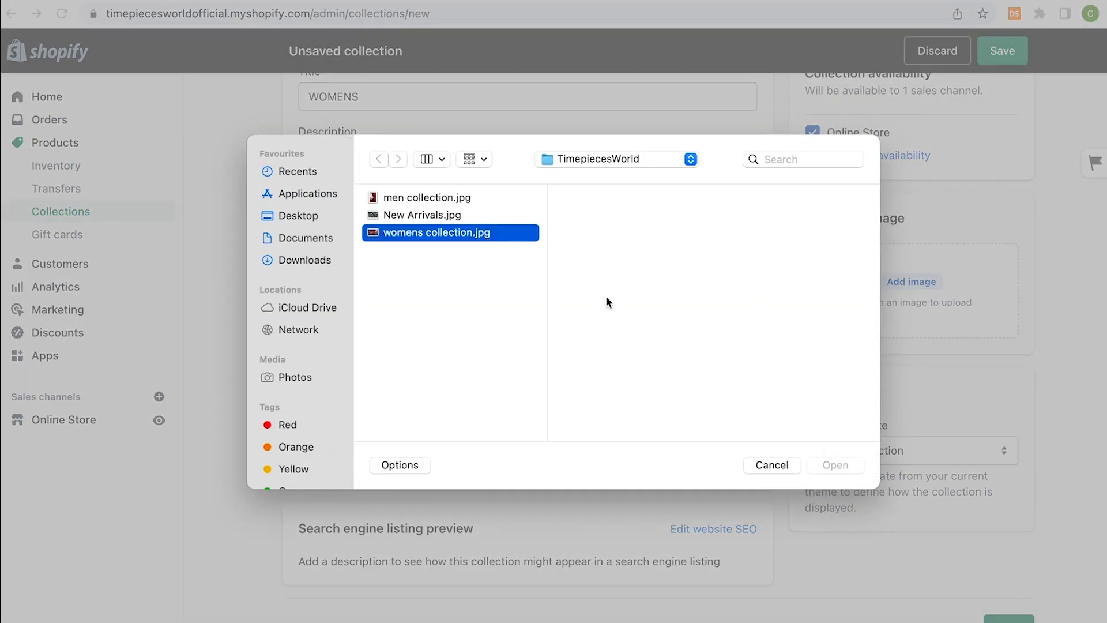
click(834, 464)
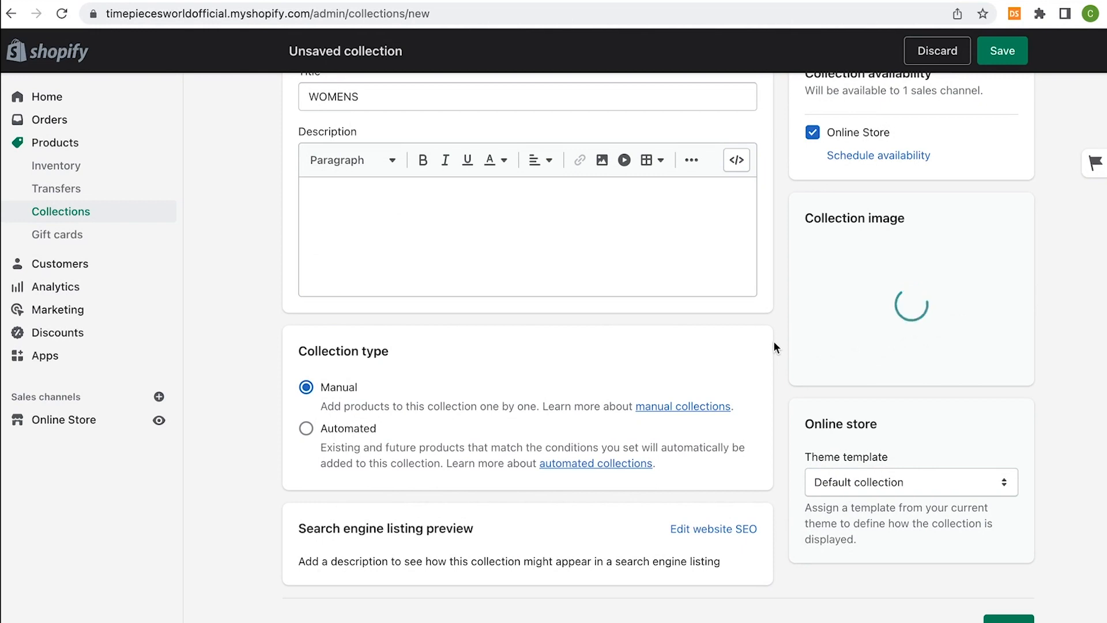
Save WOMENS, sort it manually, add the Fitness Smart Watch, and return to the collections list
click(1002, 51)
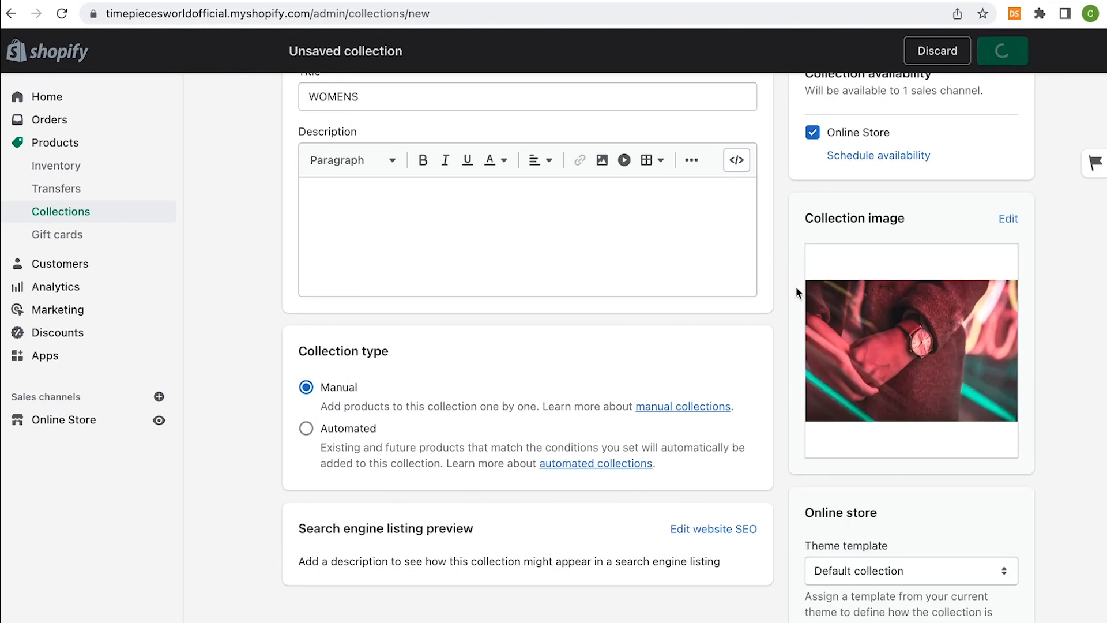
scroll(773, 282, down, 4)
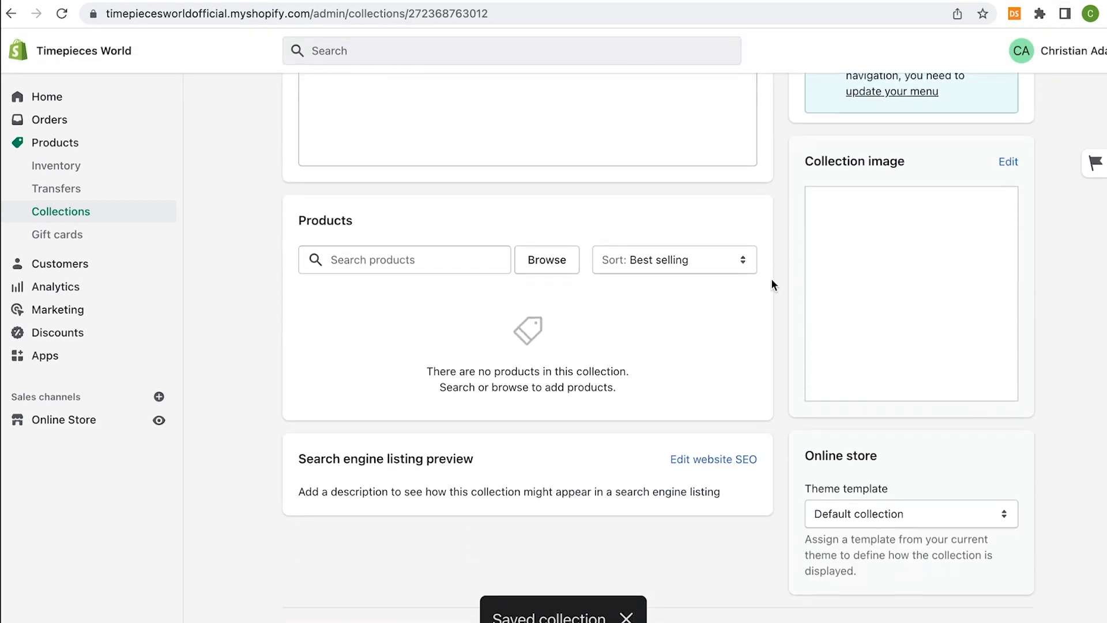
click(678, 255)
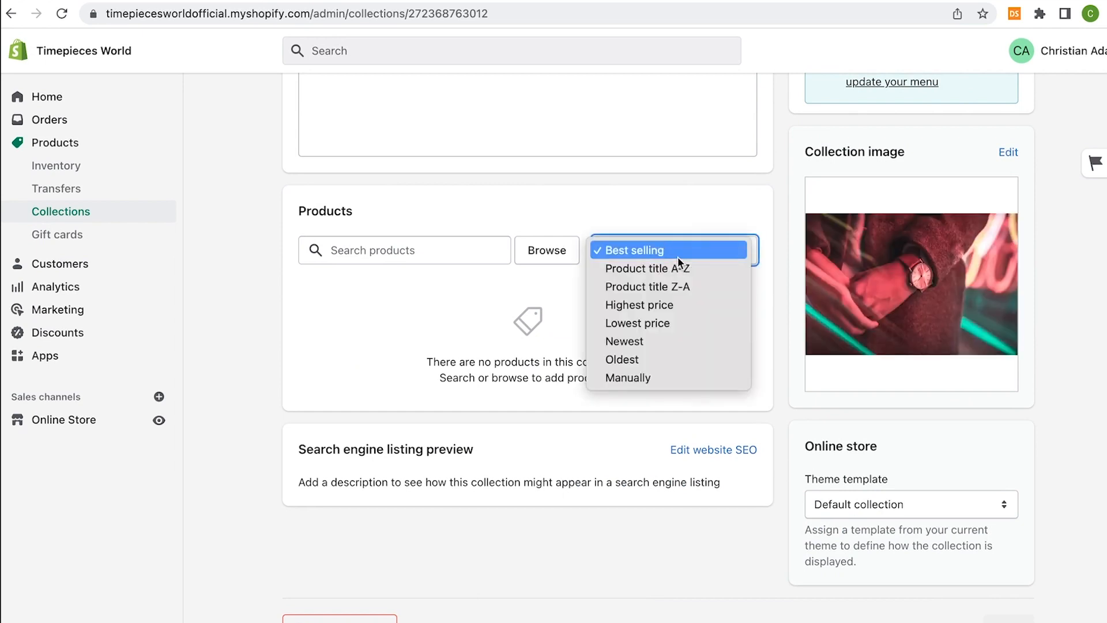
click(547, 249)
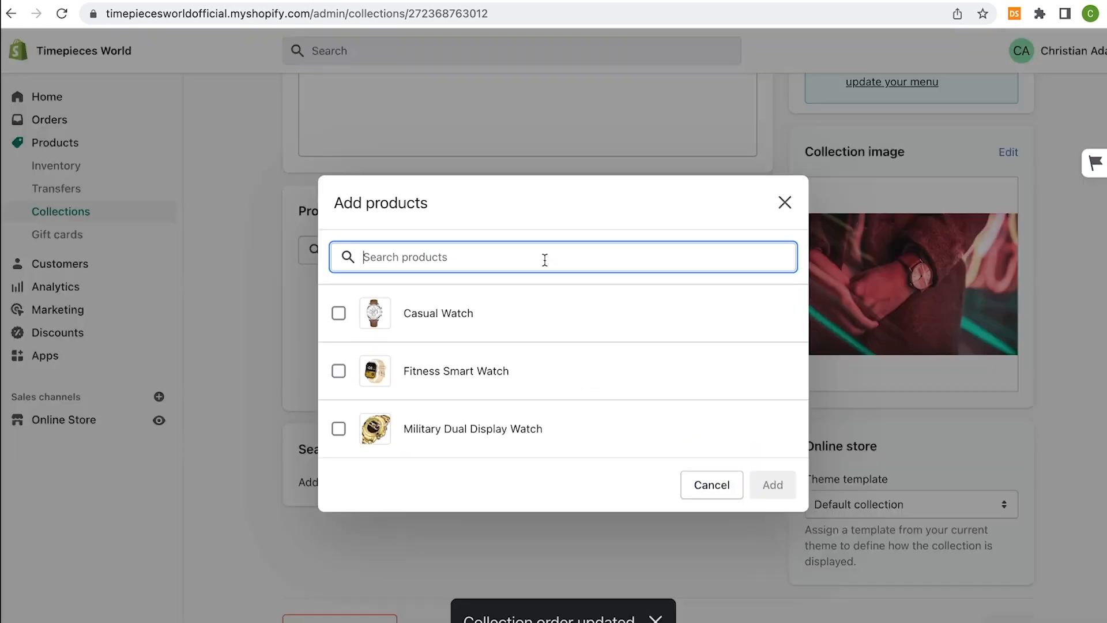
click(339, 372)
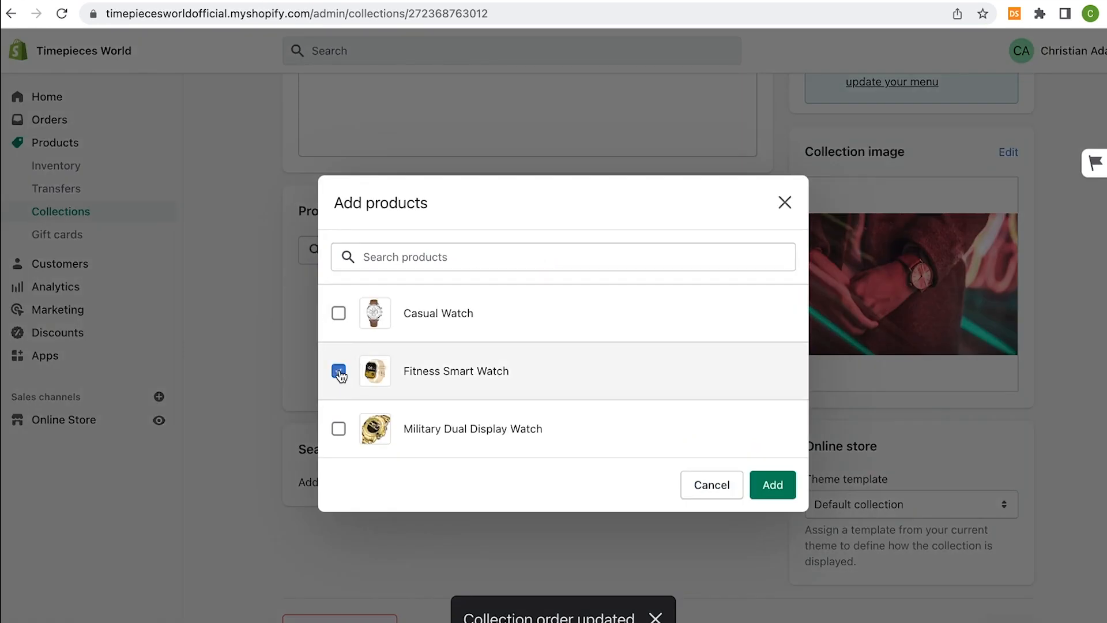
click(772, 484)
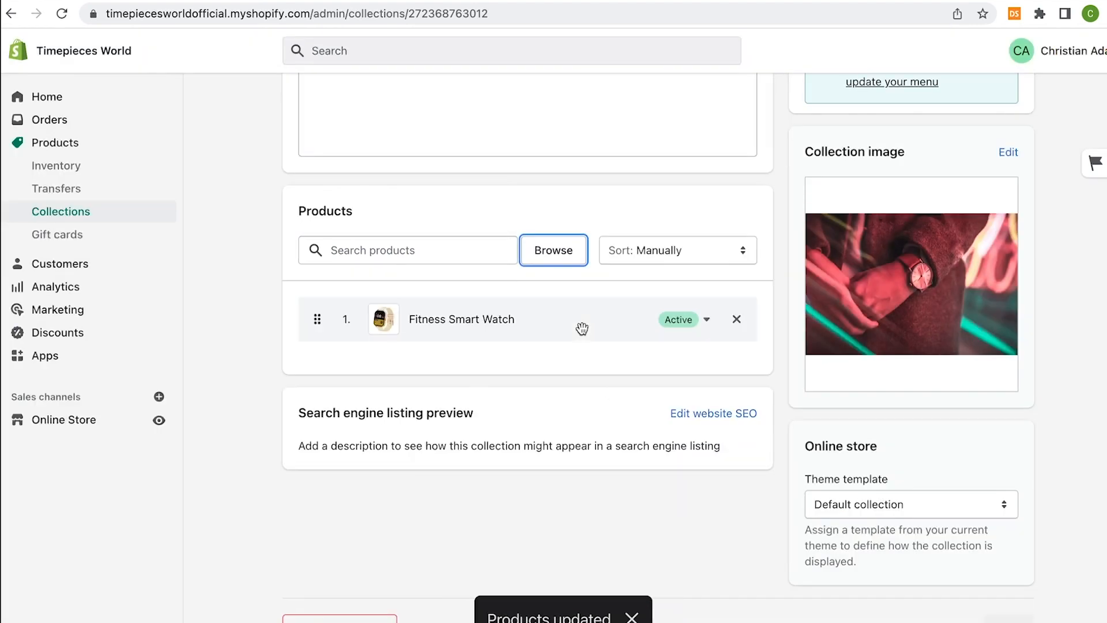
scroll(582, 329, up, 5)
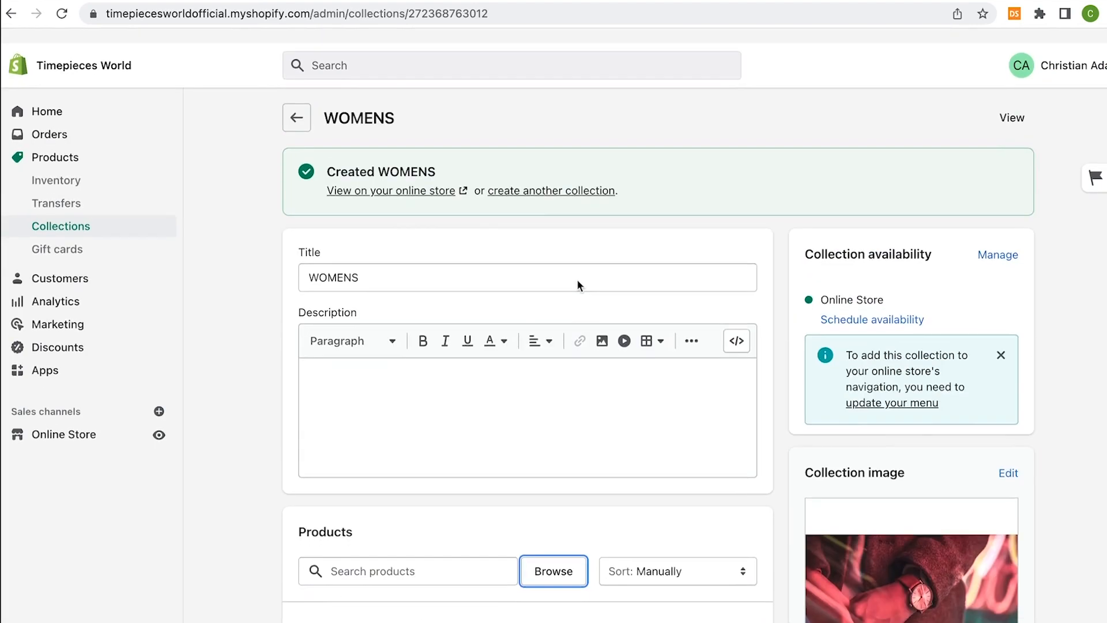
click(296, 104)
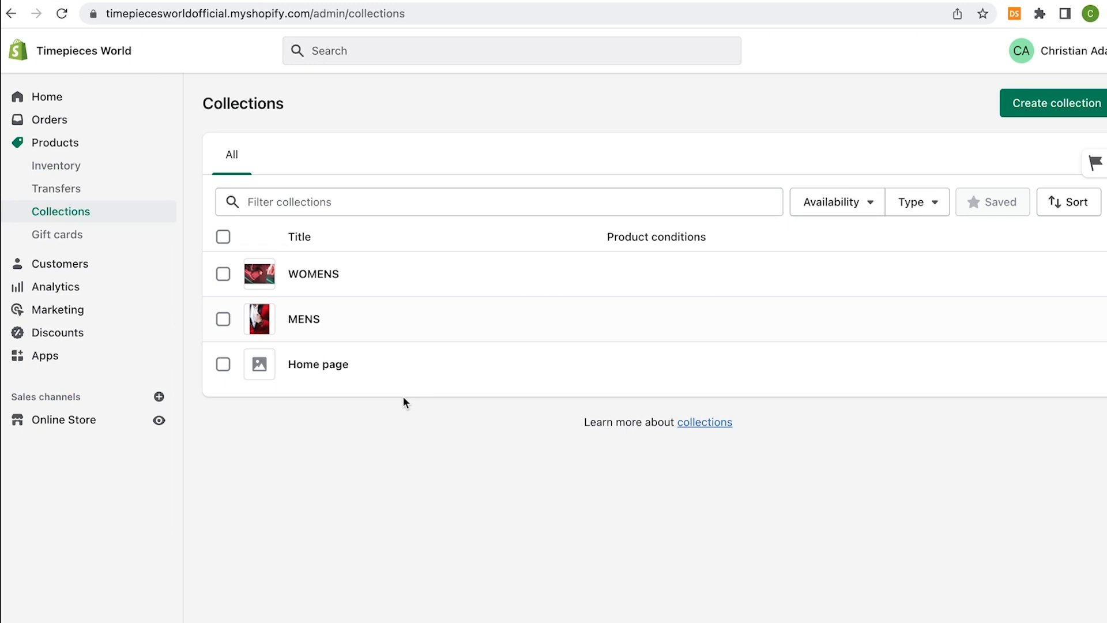
Rename the Home page collection to NEW ARRIVALS
click(324, 362)
drag(396, 182, 238, 178)
text(NEW ARRIVALS)
Sort it manually, add Fitness Smart Watch and Casual Watch, and save
scroll(299, 268, down, 1)
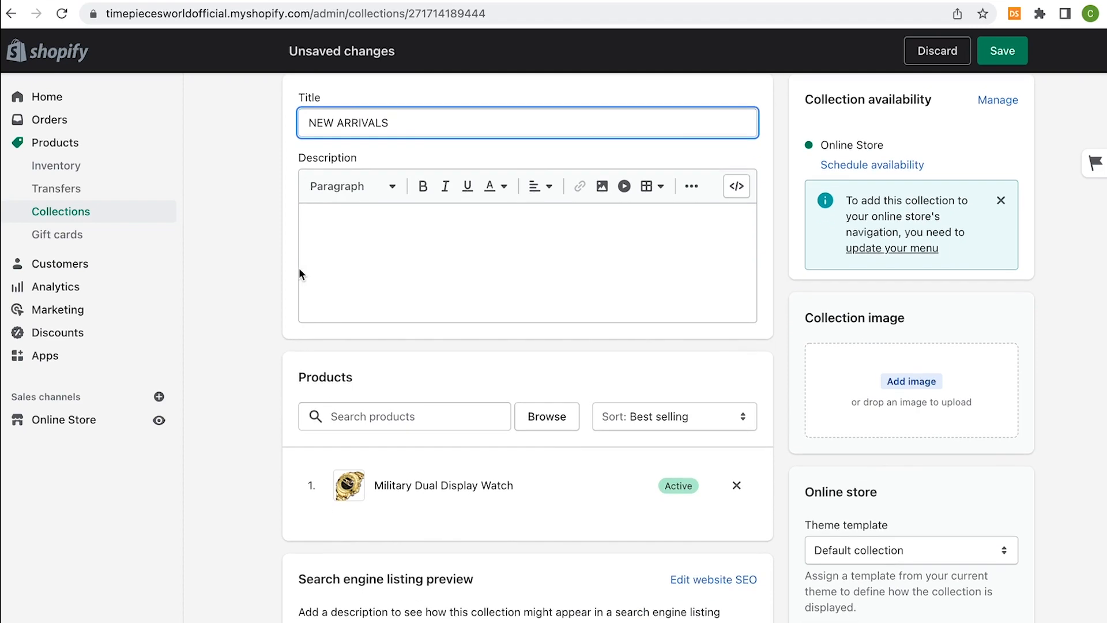
click(597, 422)
click(634, 611)
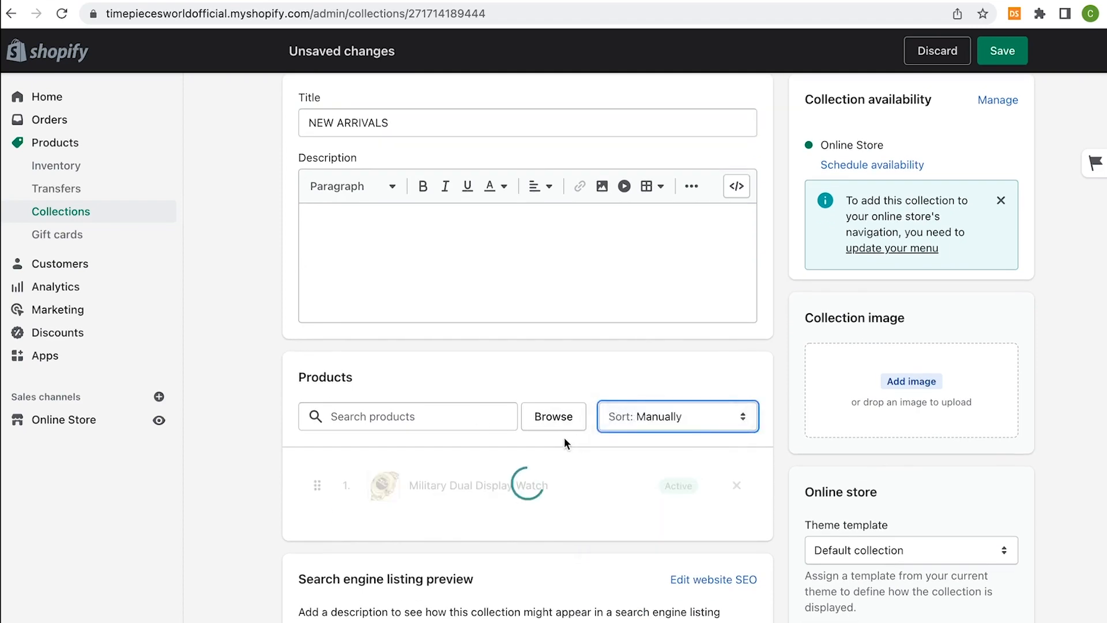
click(562, 425)
click(433, 381)
click(411, 319)
click(770, 485)
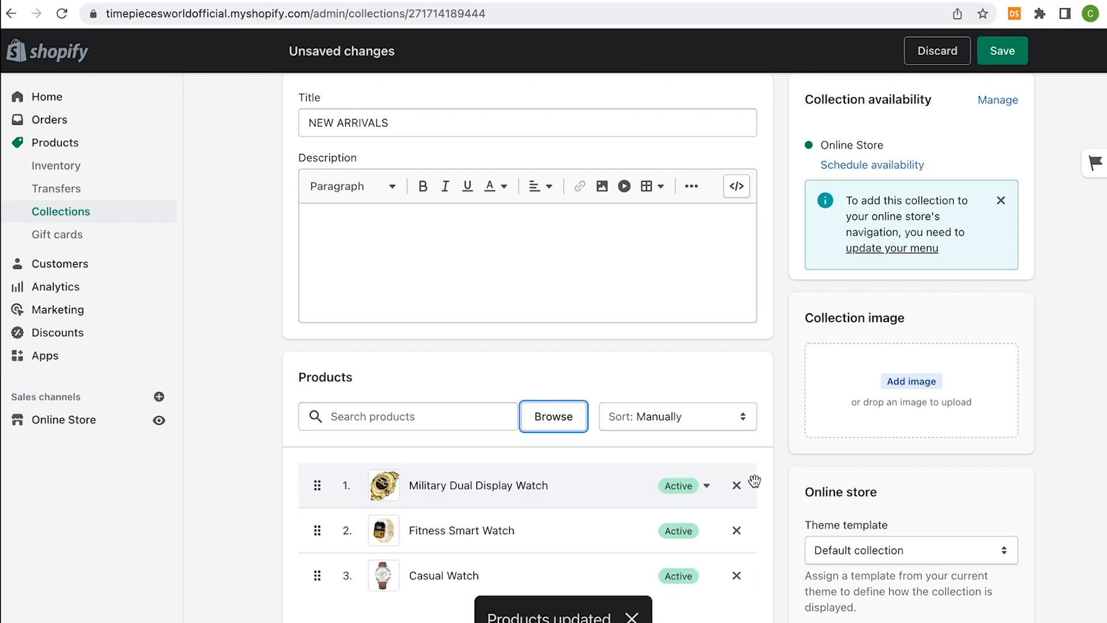
click(1002, 51)
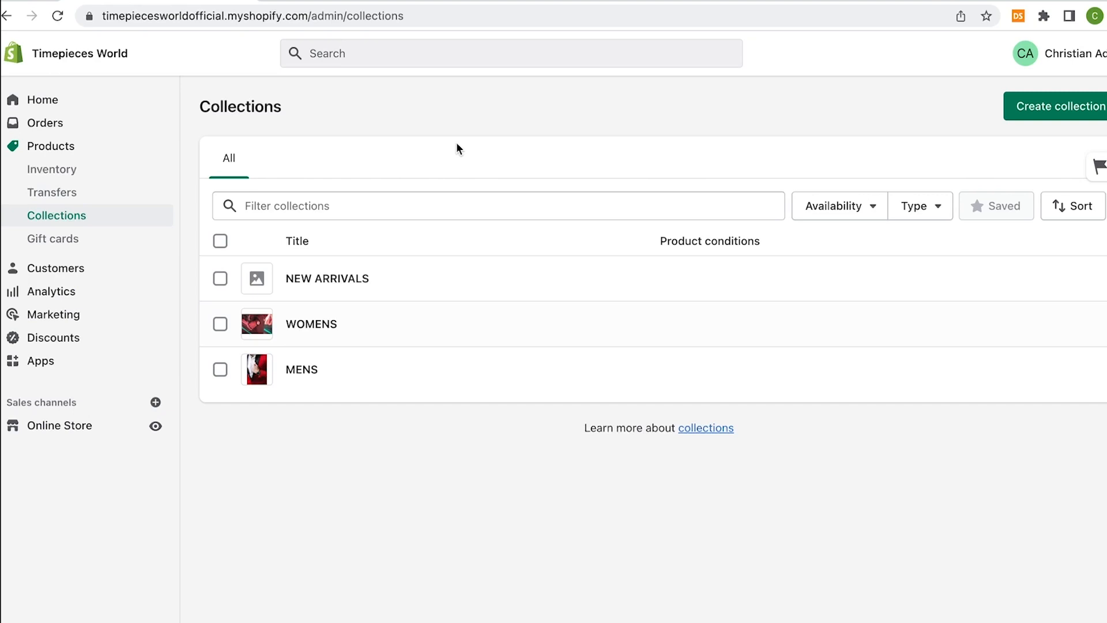
Open the customizer for the live Brooklyn theme from Online Store > Themes
click(35, 427)
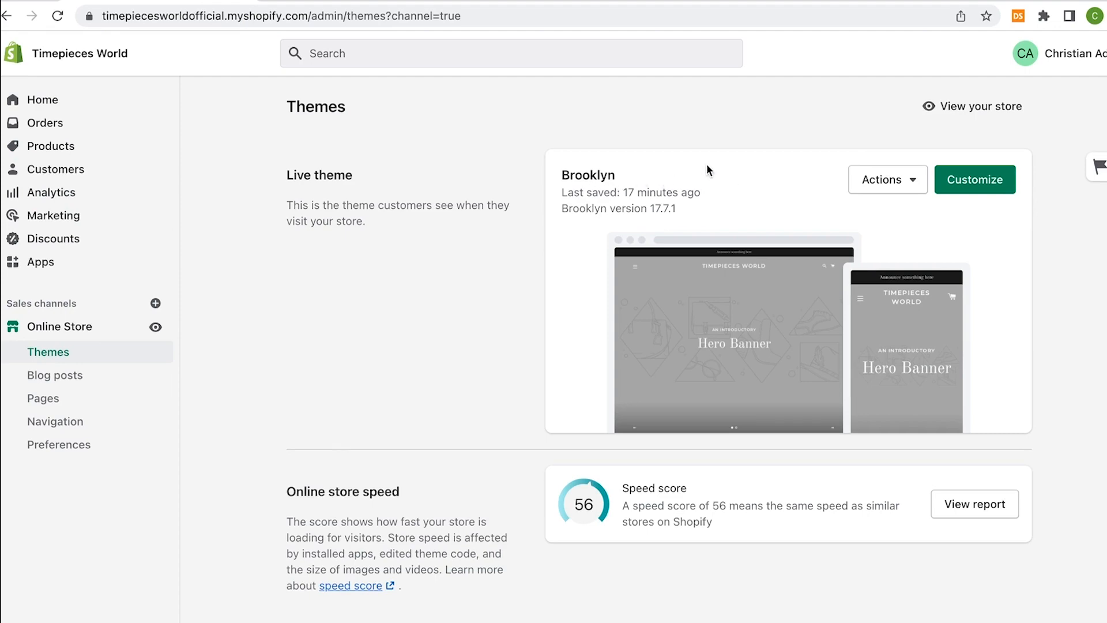
click(996, 188)
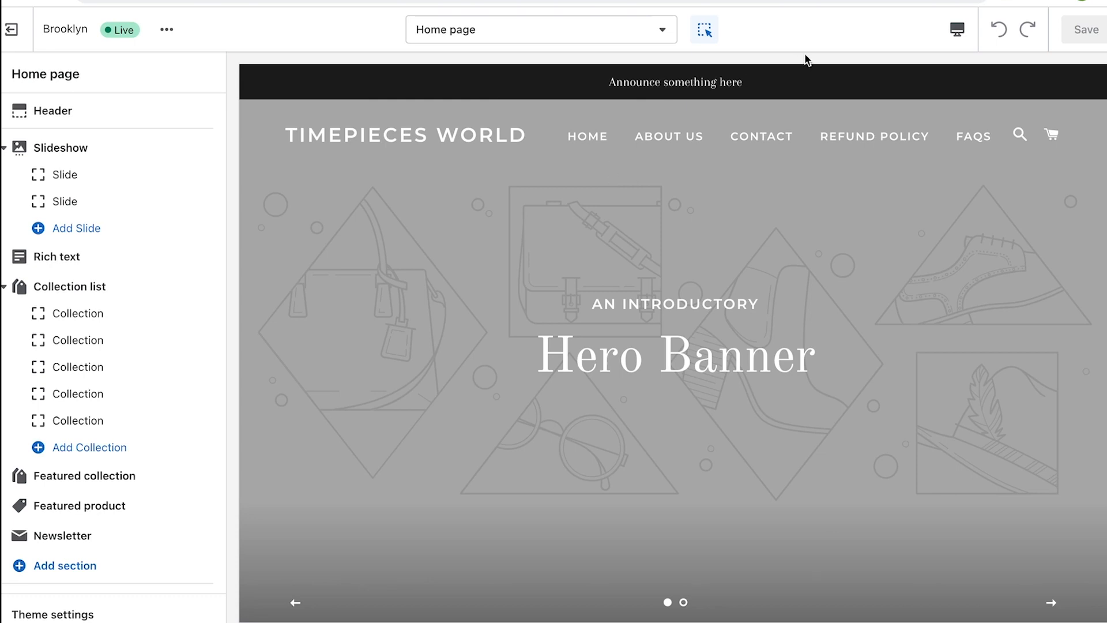
click(956, 38)
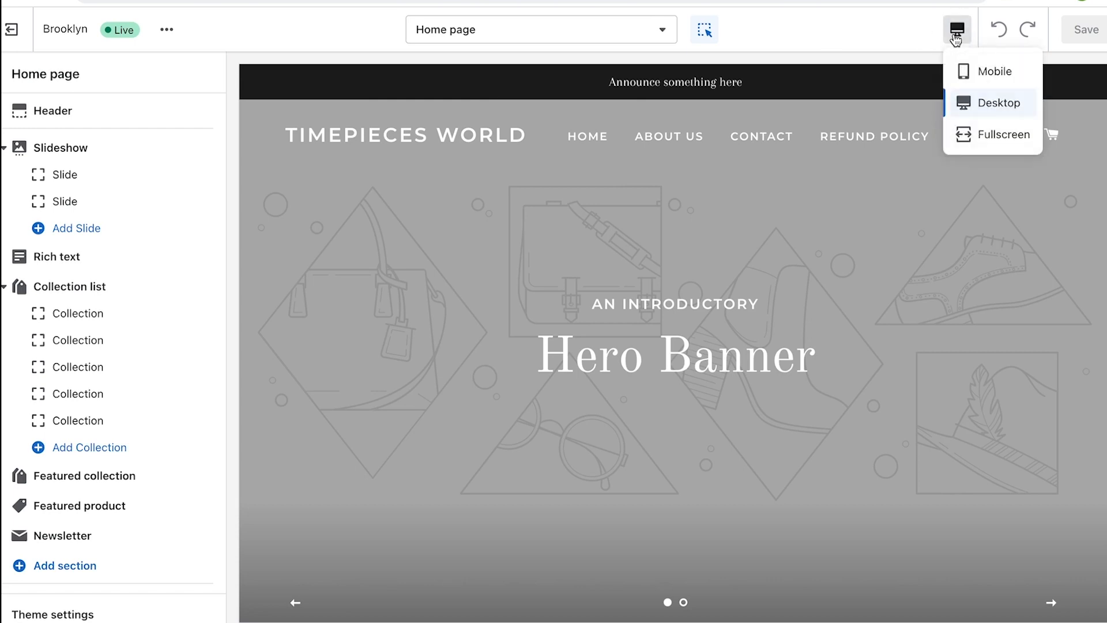
click(995, 71)
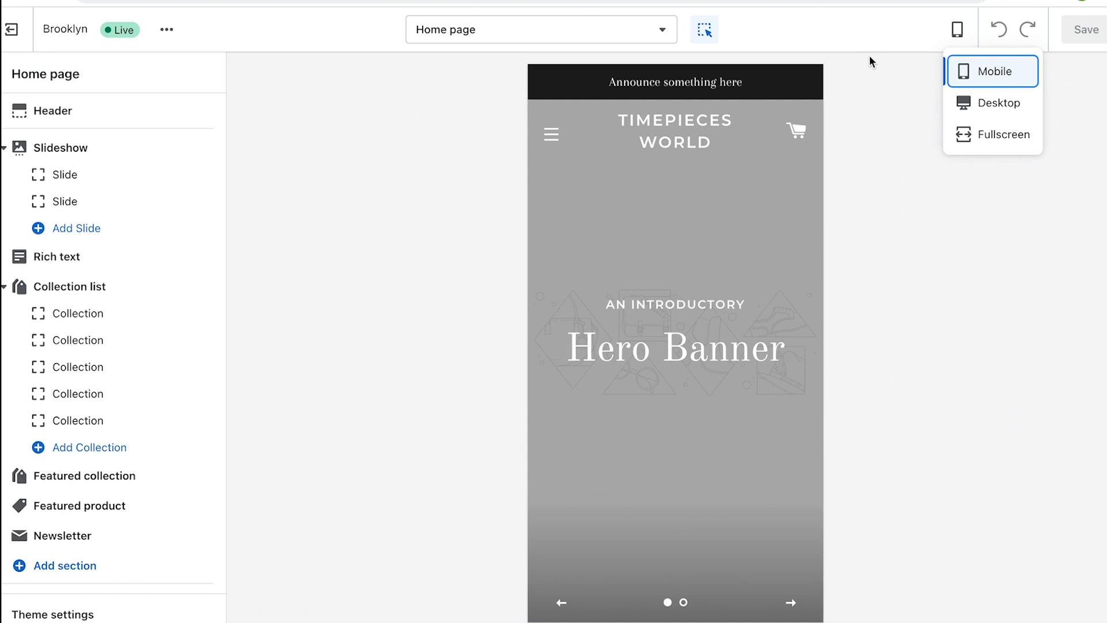
click(870, 67)
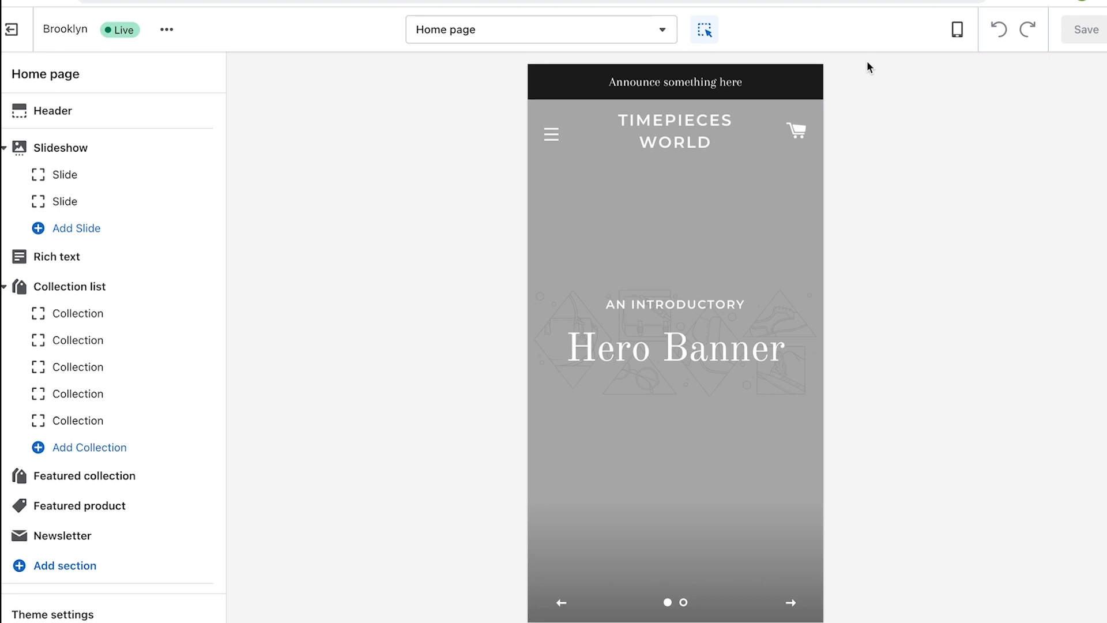
click(957, 30)
click(986, 103)
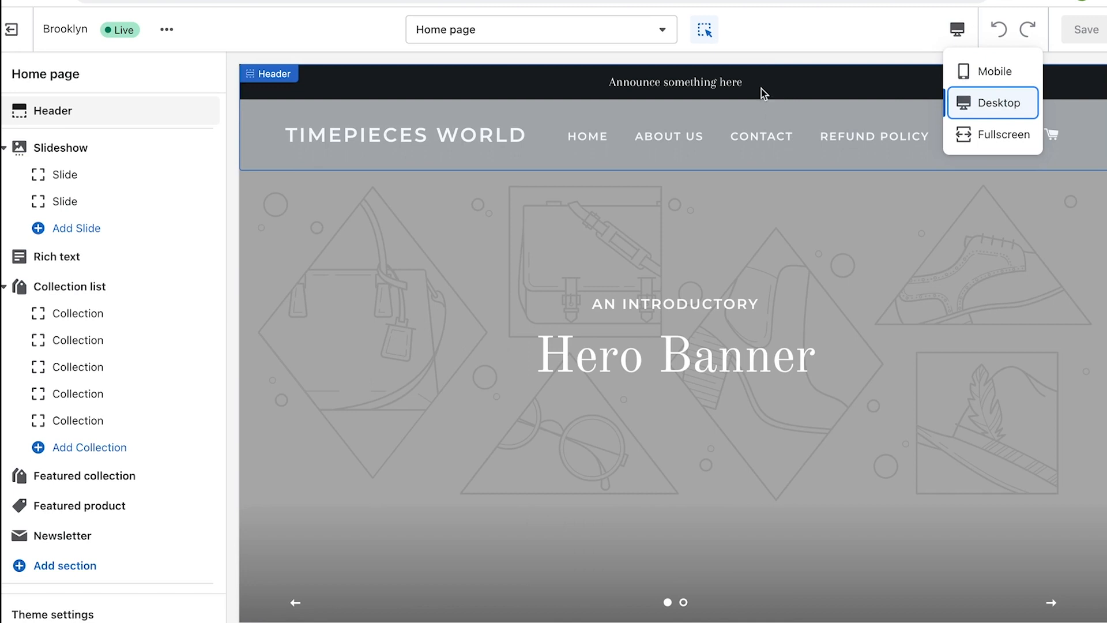
scroll(104, 188, down, 1)
scroll(58, 164, up, 1)
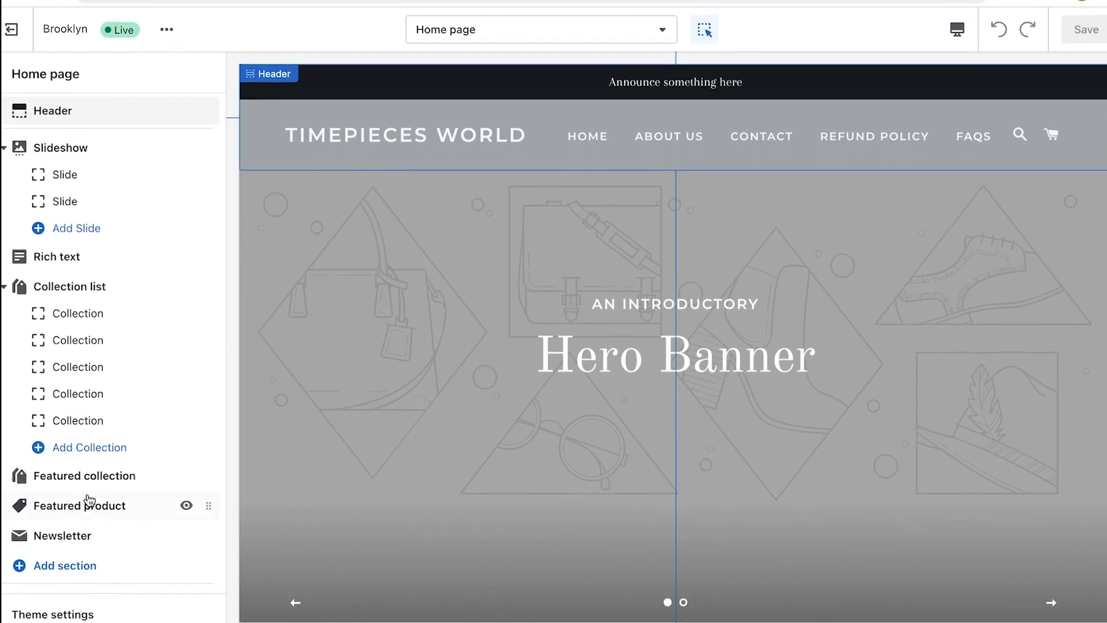
scroll(89, 500, down, 2)
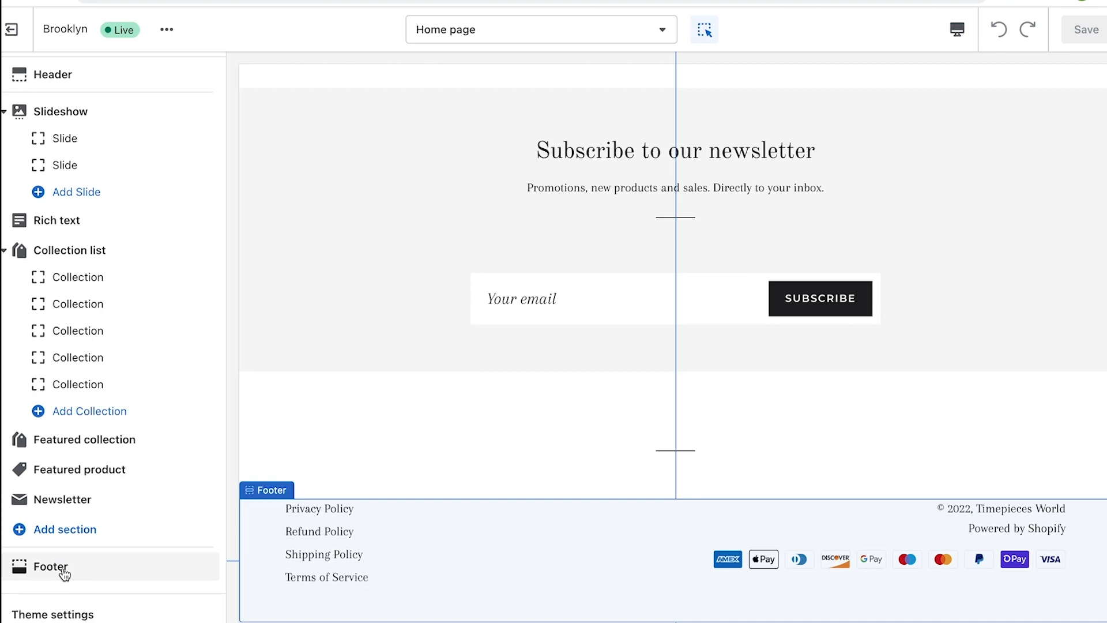
scroll(86, 467, up, 2)
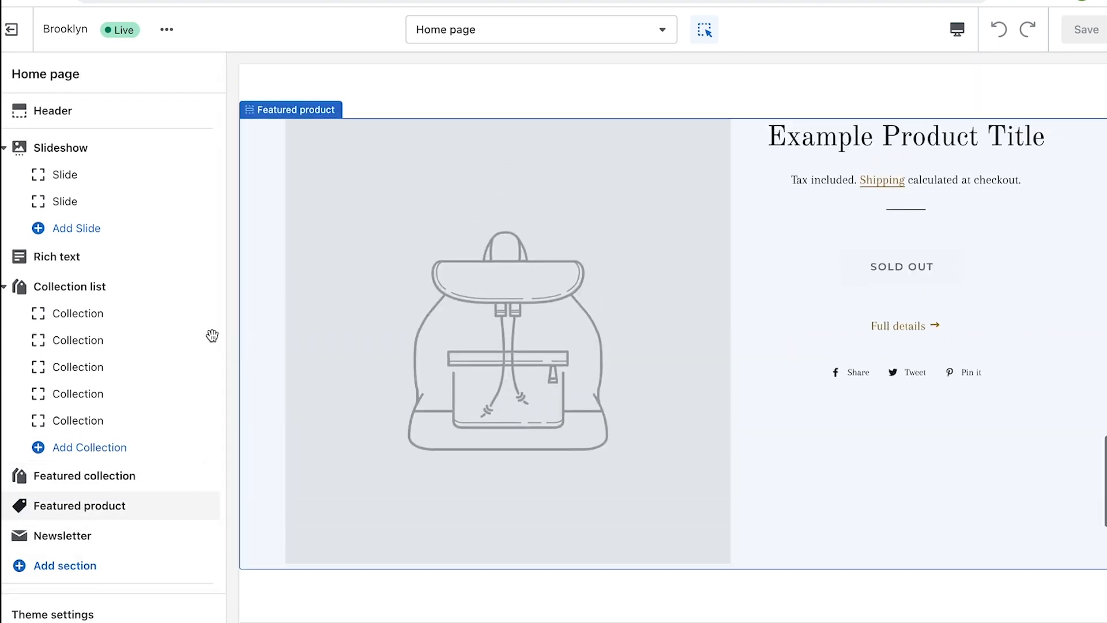
scroll(265, 317, up, 15)
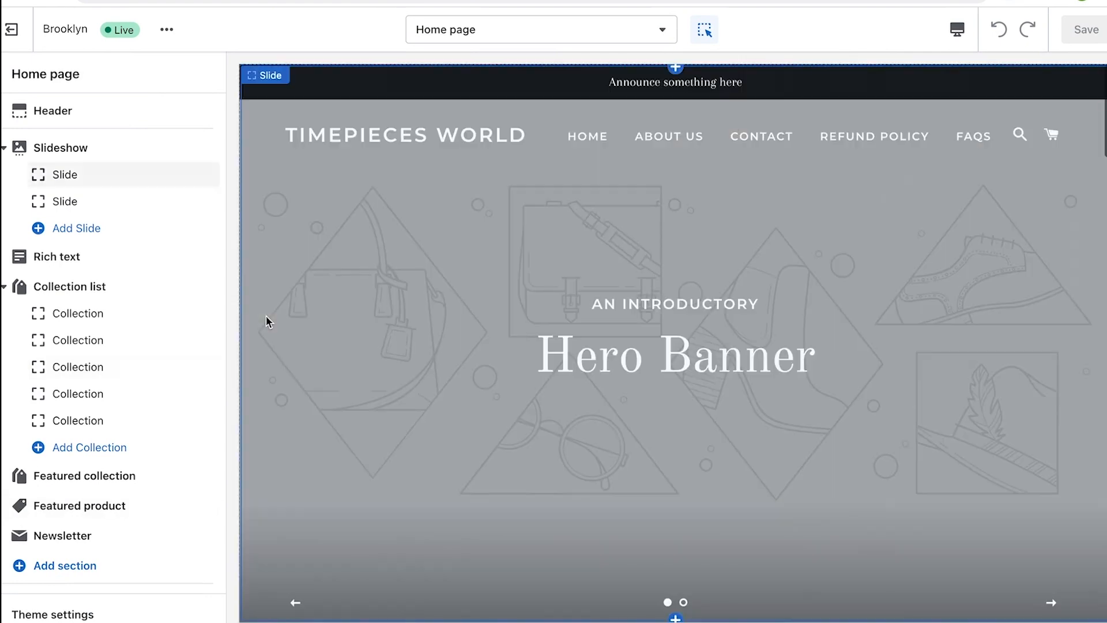
scroll(265, 316, down, 1)
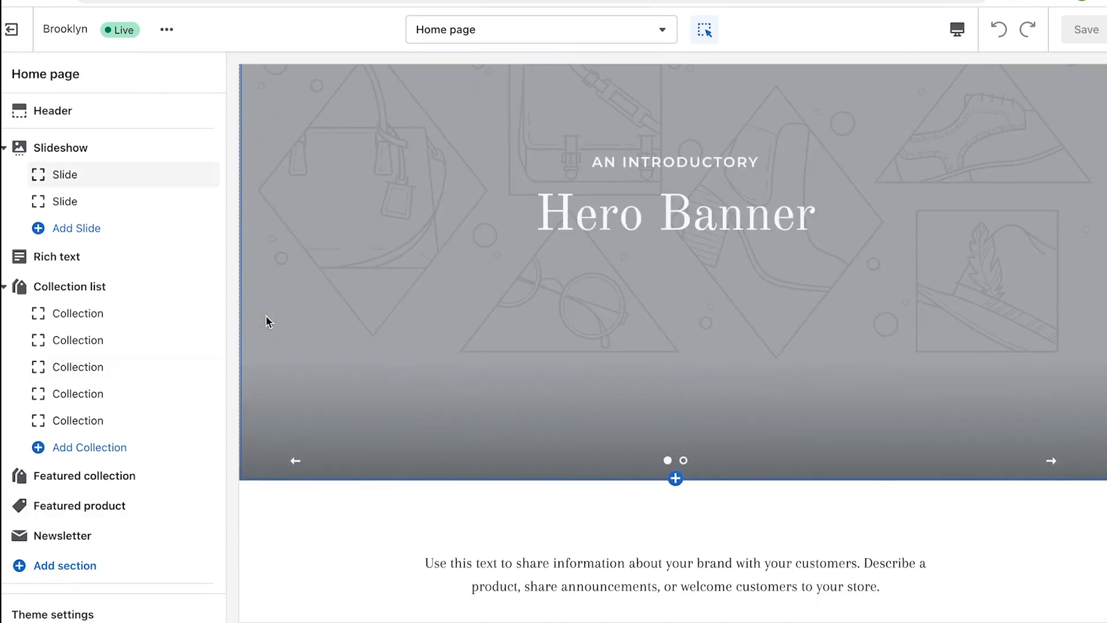
Remove the old slideshow, add a new Slideshow section and move it directly under the Header
click(68, 147)
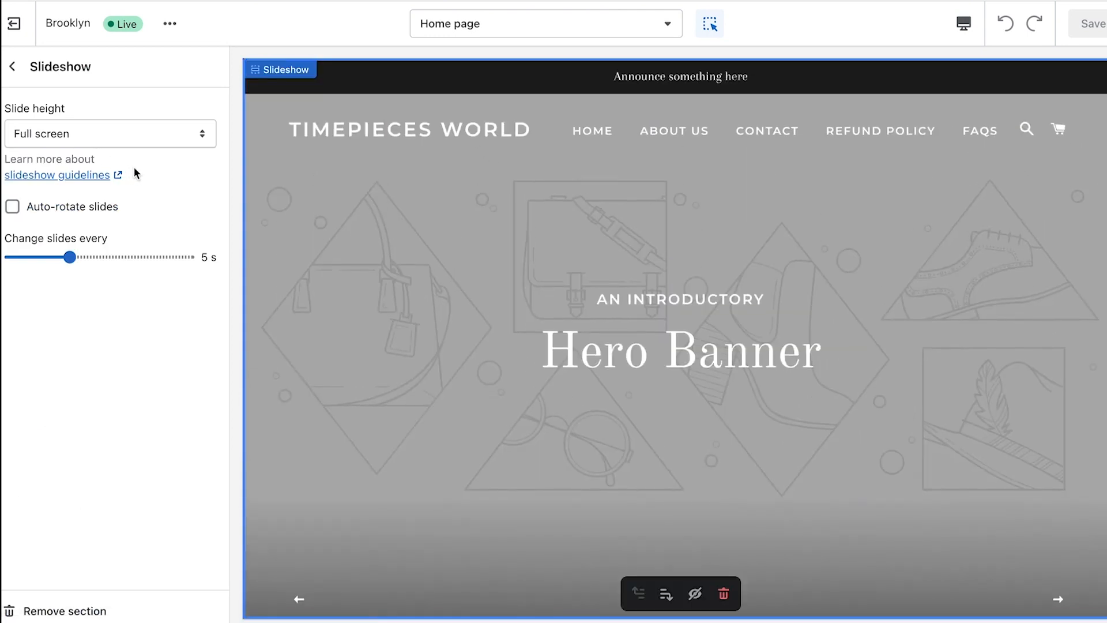
click(63, 612)
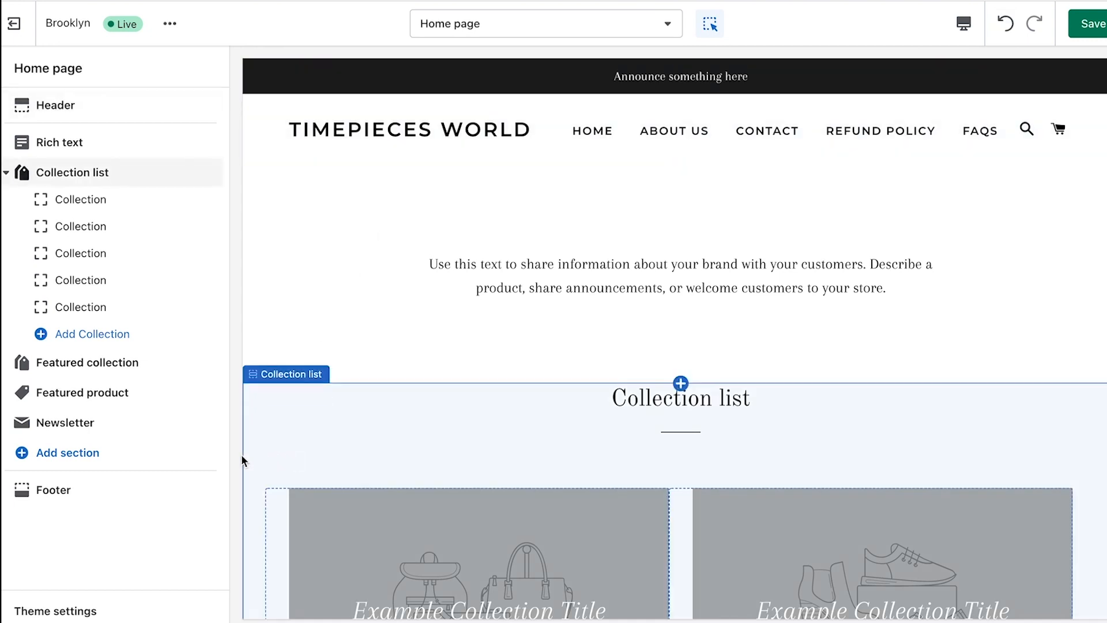
click(84, 455)
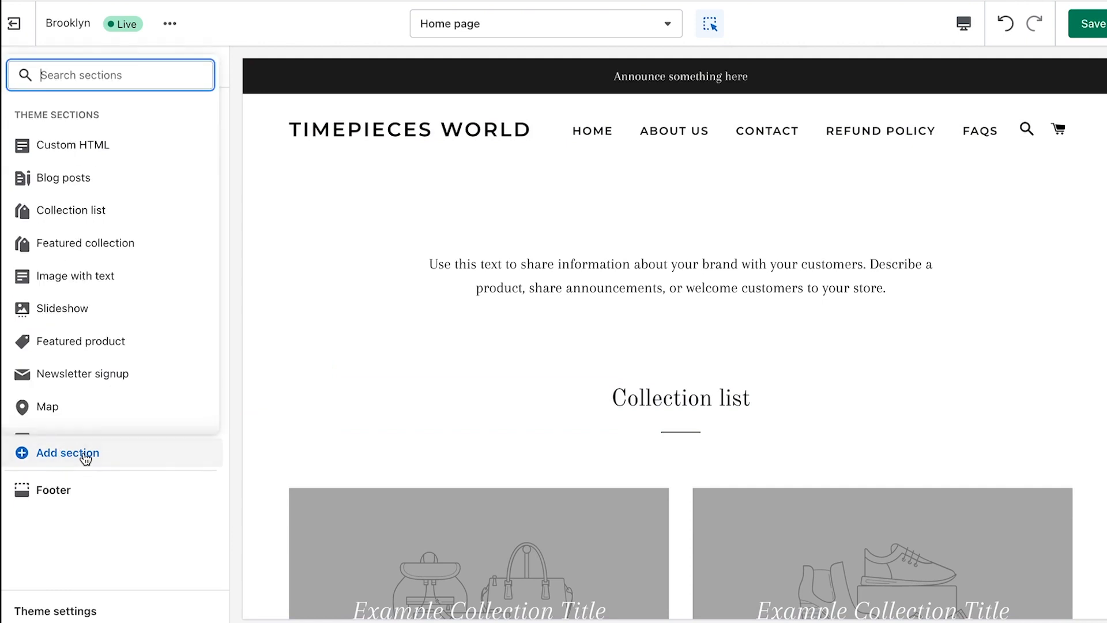
click(113, 311)
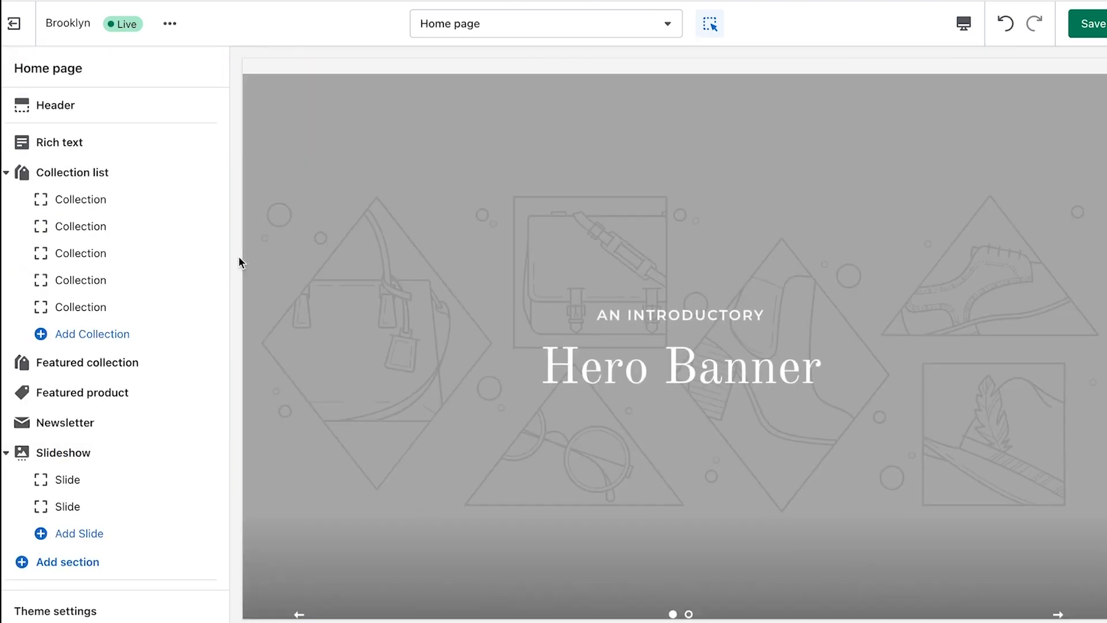
scroll(377, 248, down, 4)
scroll(377, 248, up, 3)
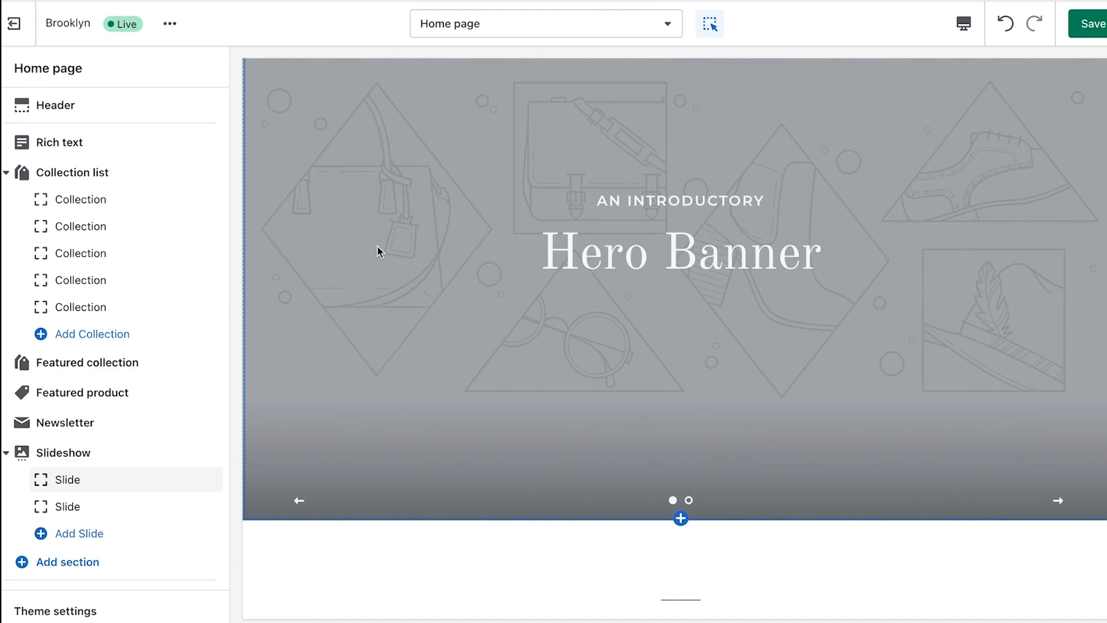
scroll(377, 245, up, 2)
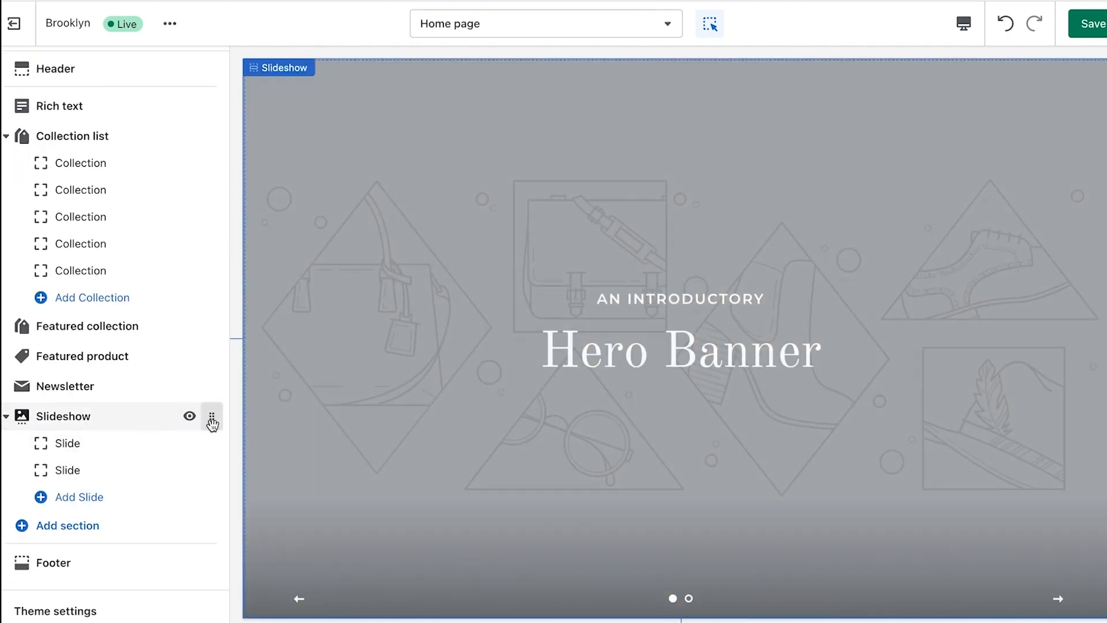
drag(212, 424, 190, 153)
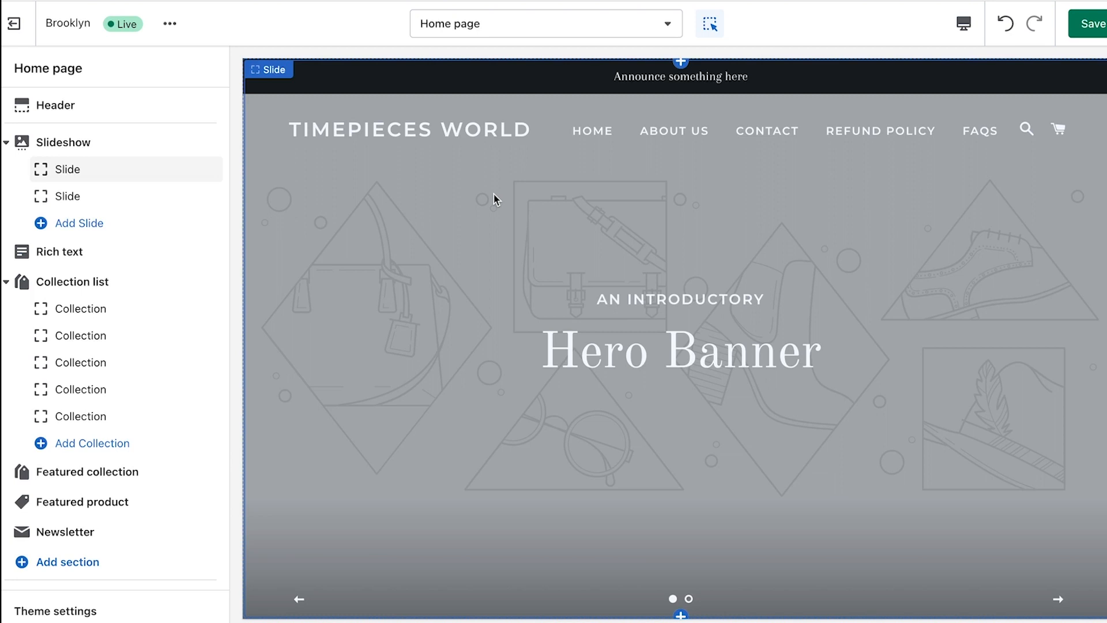
click(462, 231)
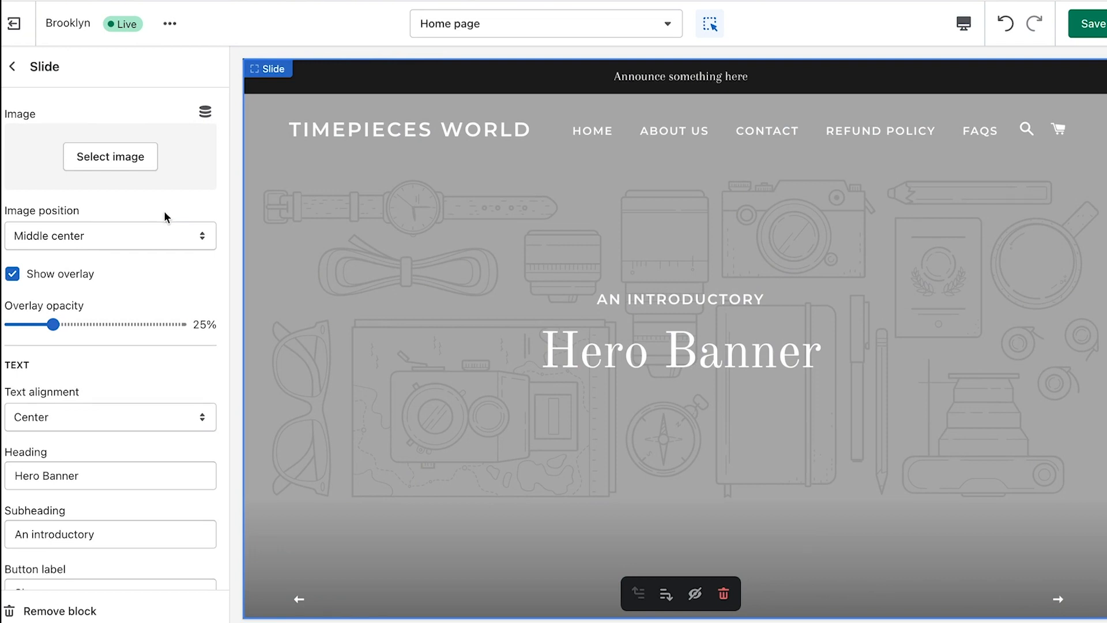
scroll(58, 322, down, 1)
scroll(78, 385, up, 1)
click(12, 66)
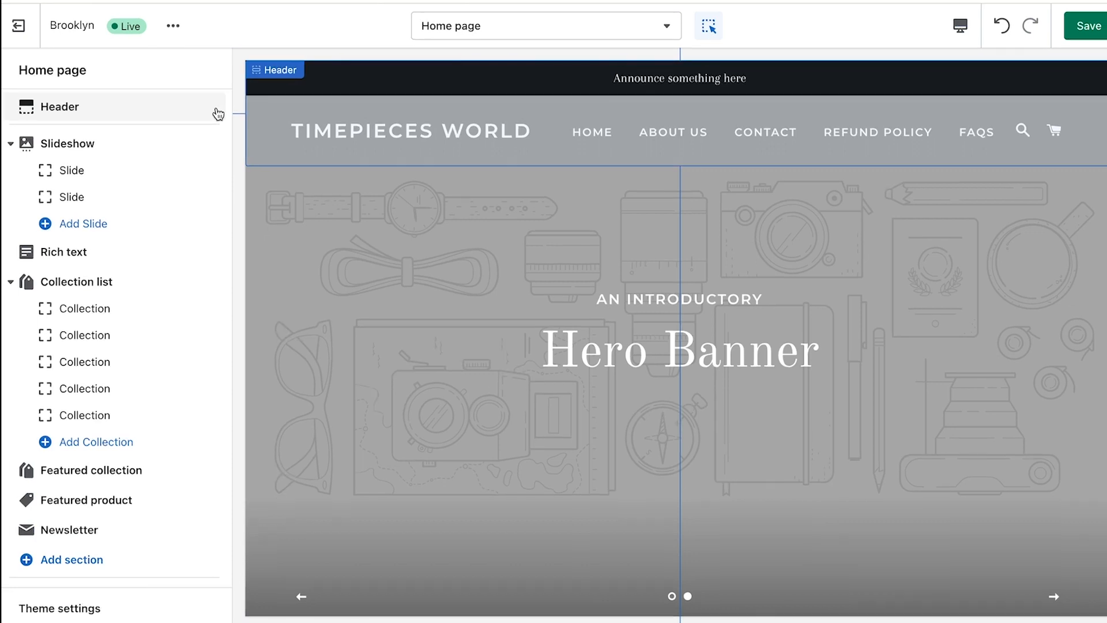
Upload TimepiecesWorld/Logo/TW Black.png and select it as the Header logo
click(136, 110)
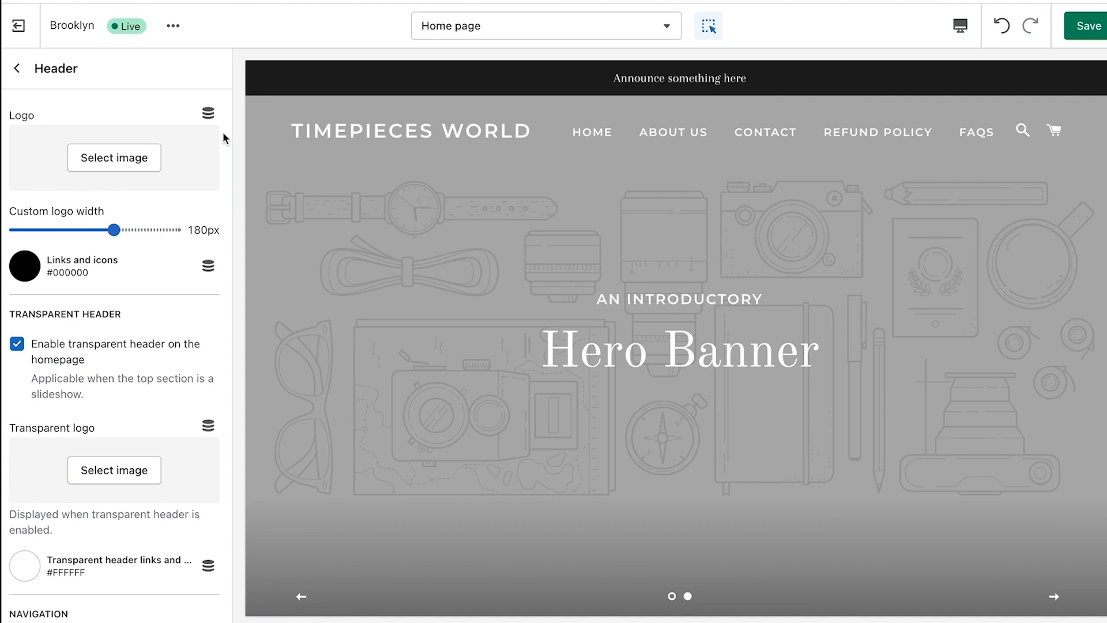
click(122, 158)
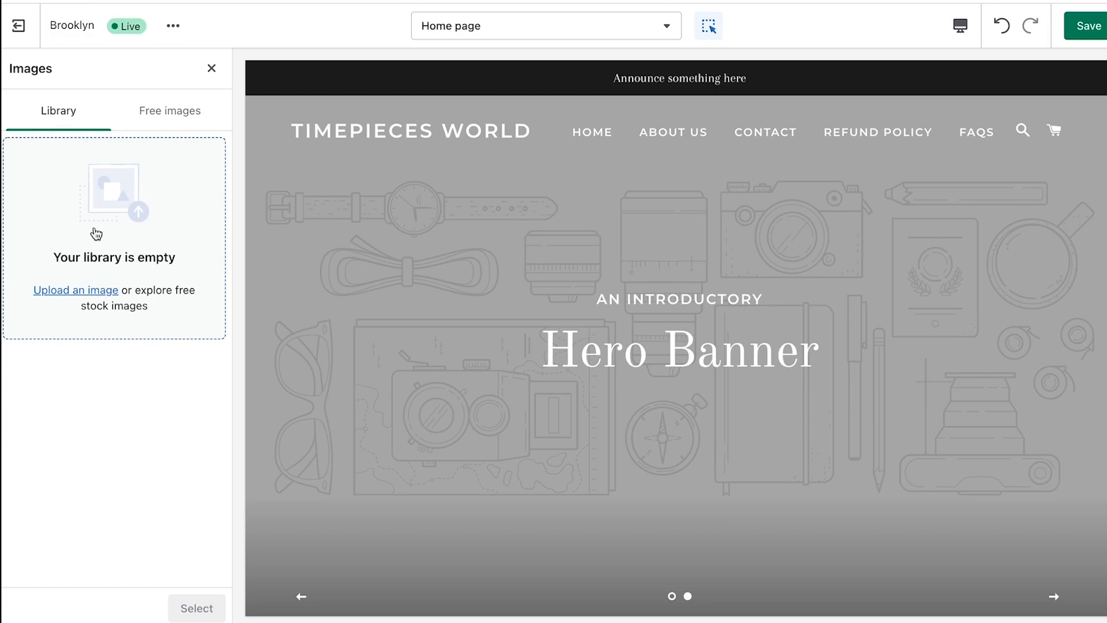
click(96, 233)
click(417, 174)
click(576, 171)
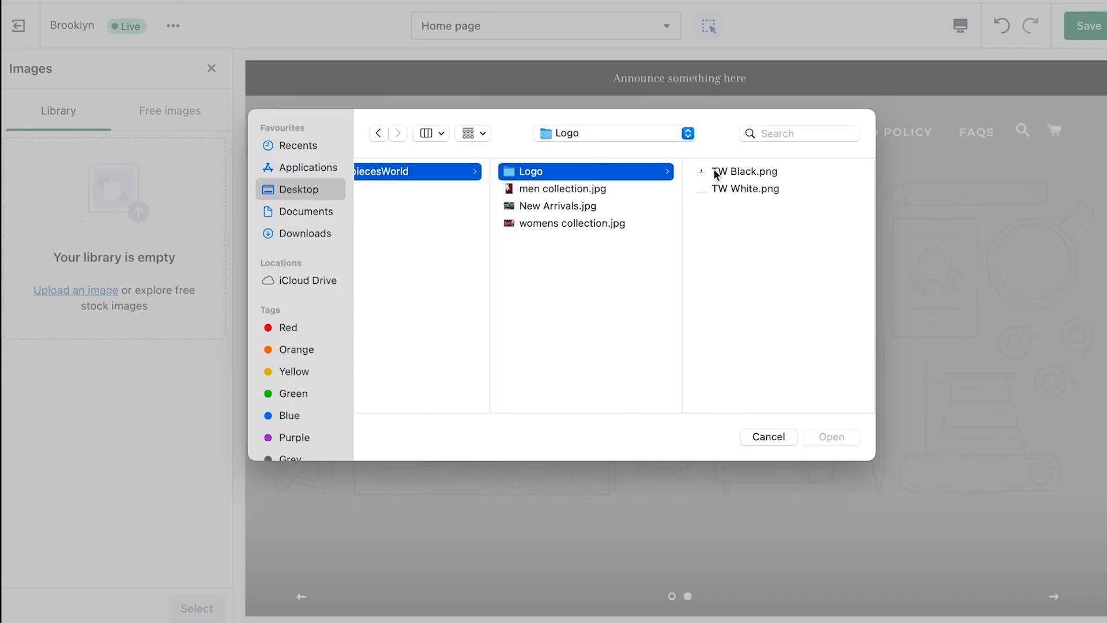
click(716, 172)
click(834, 438)
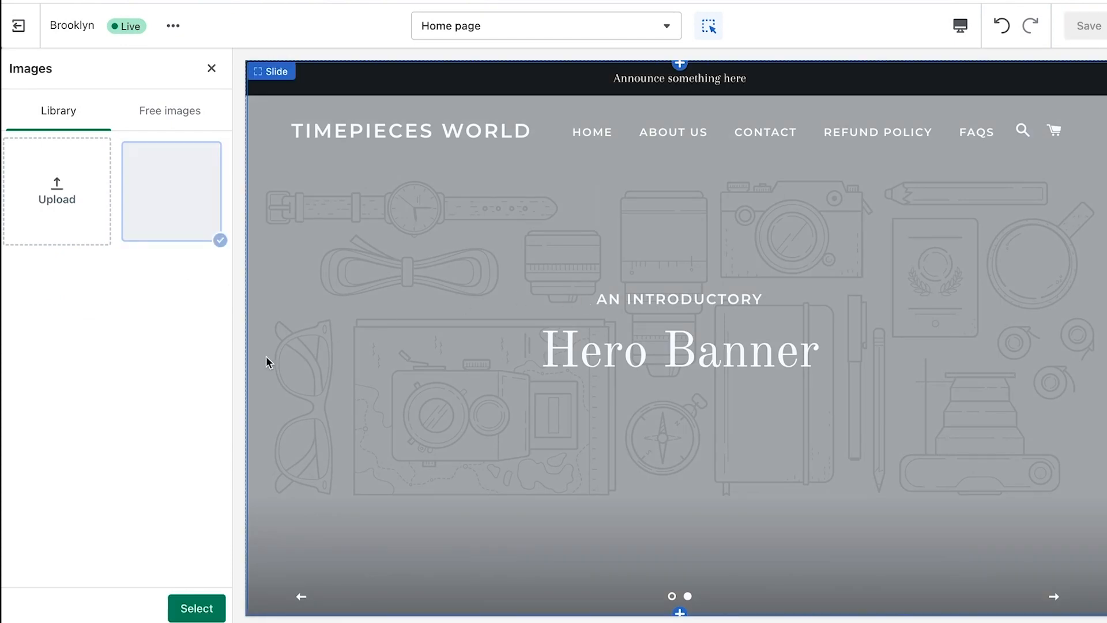
click(206, 610)
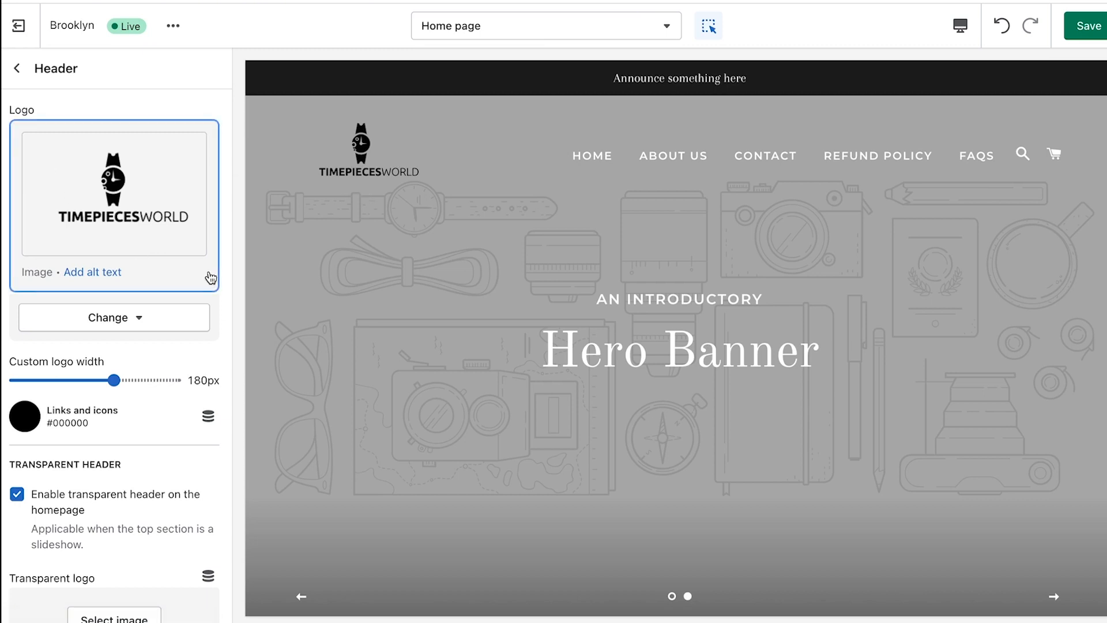
Upload TW White.png and select it as the header's transparent logo
scroll(106, 244, down, 4)
click(107, 399)
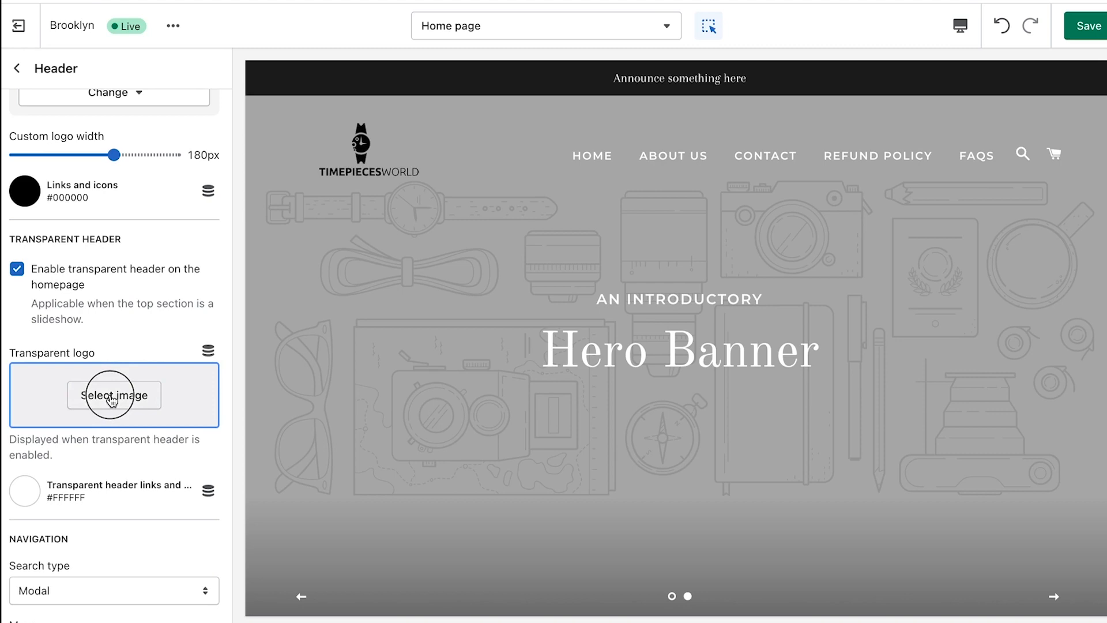
click(50, 208)
click(431, 189)
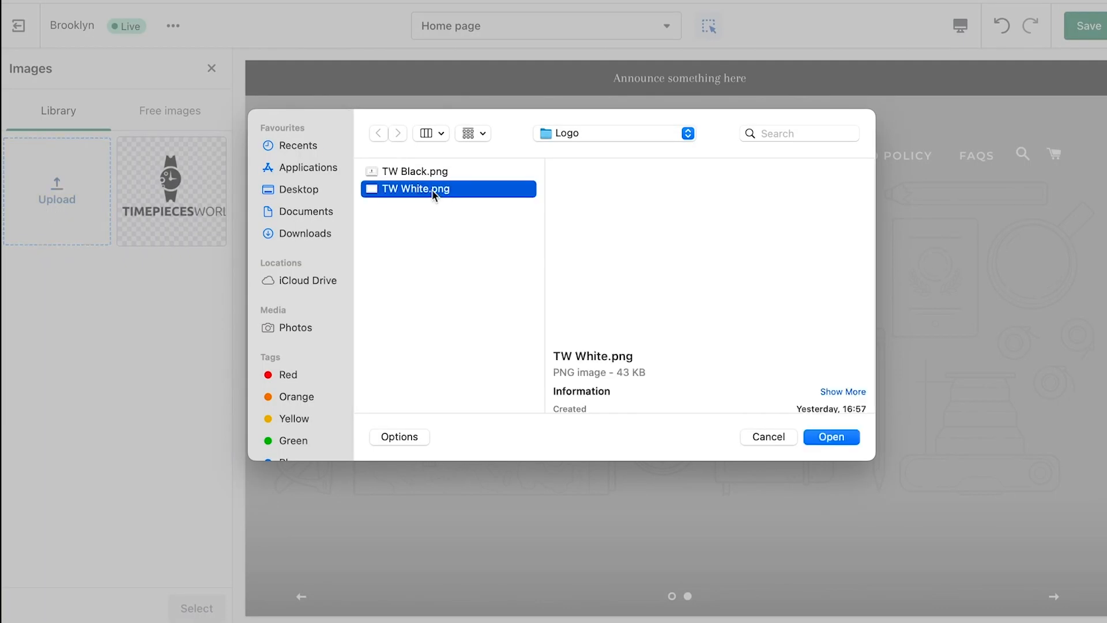
double_click(432, 190)
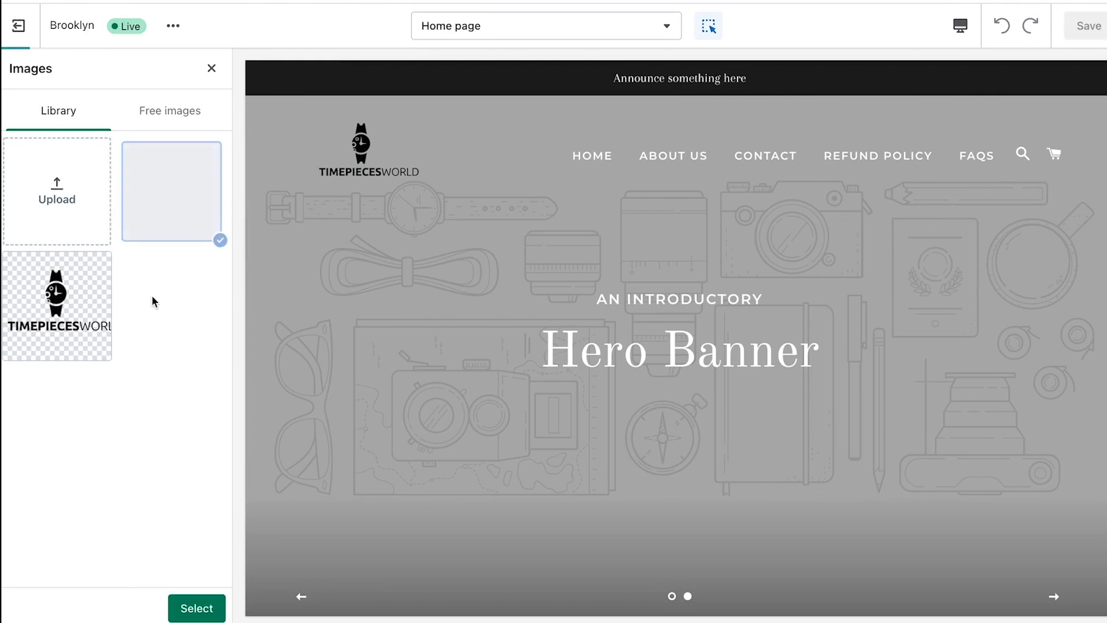
click(213, 608)
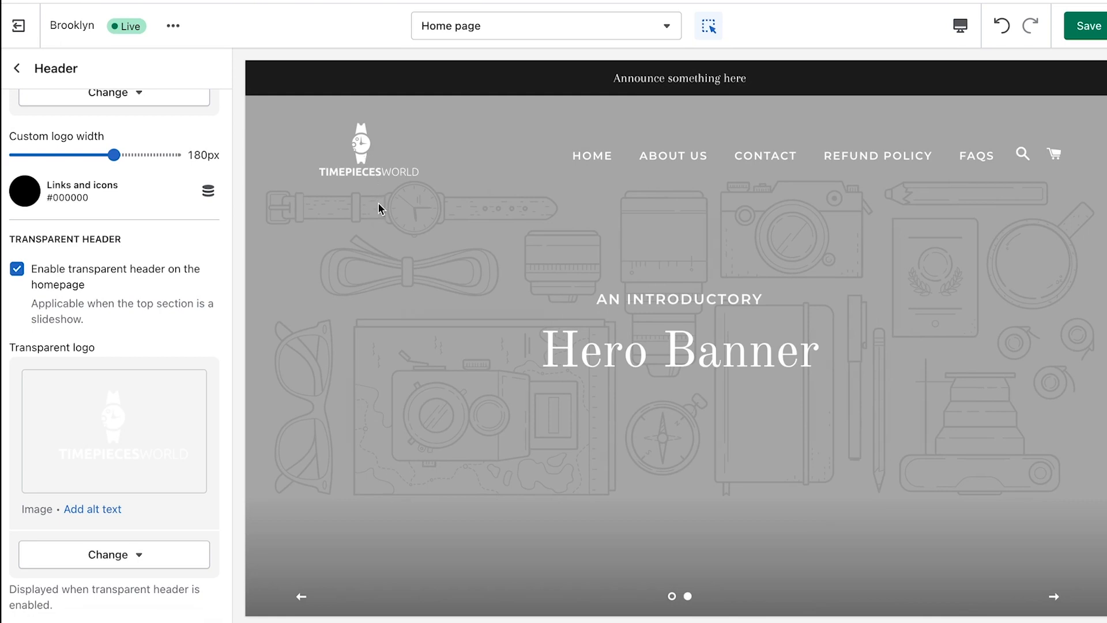
click(491, 29)
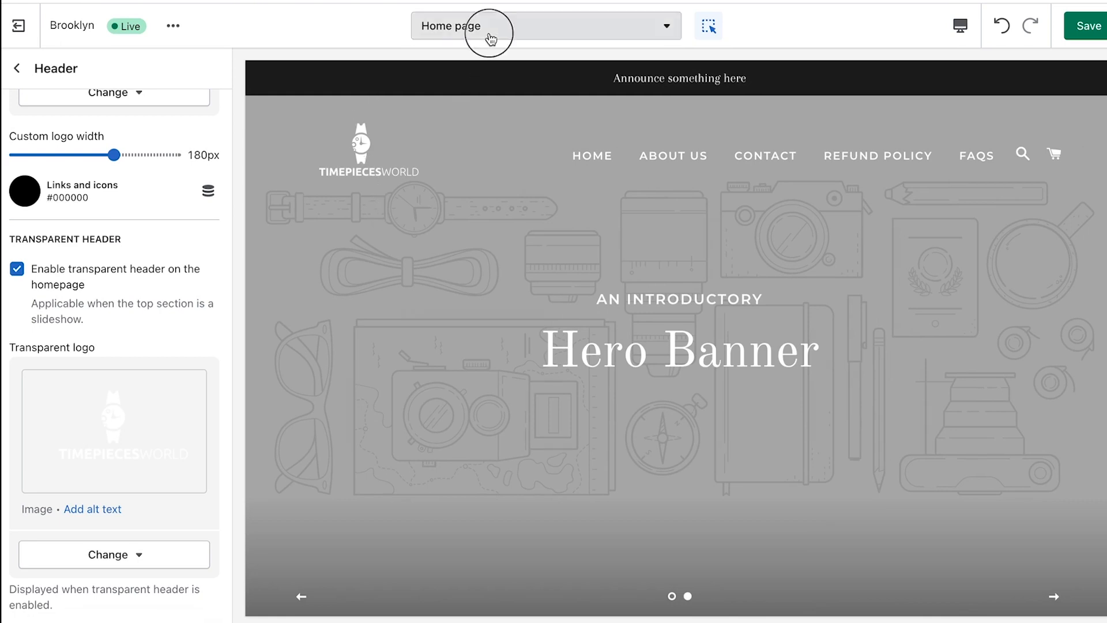
click(473, 169)
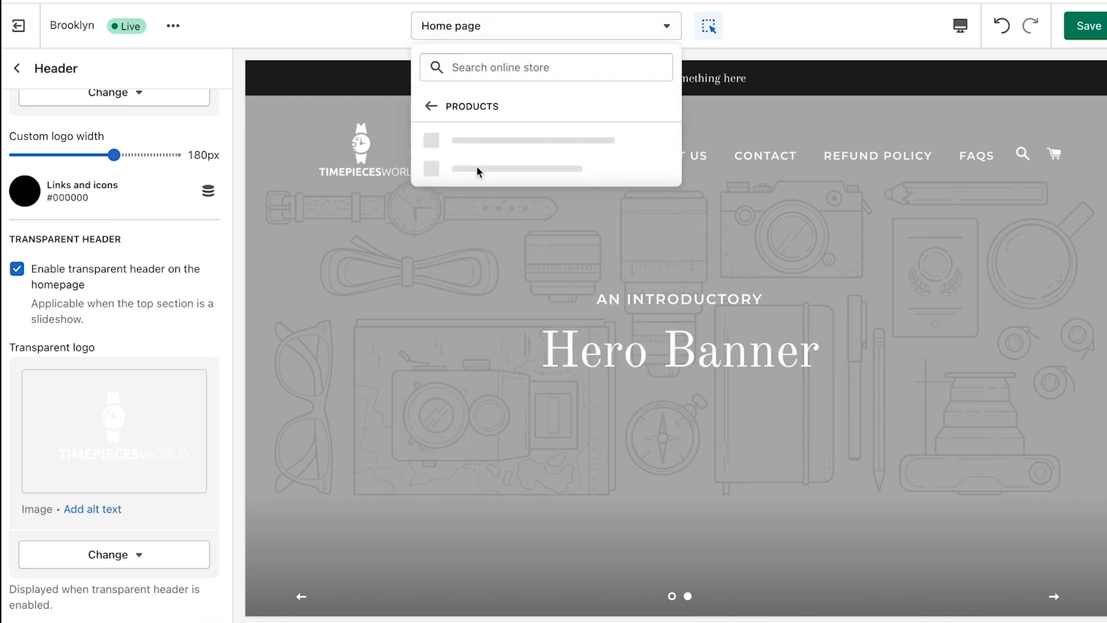
click(484, 145)
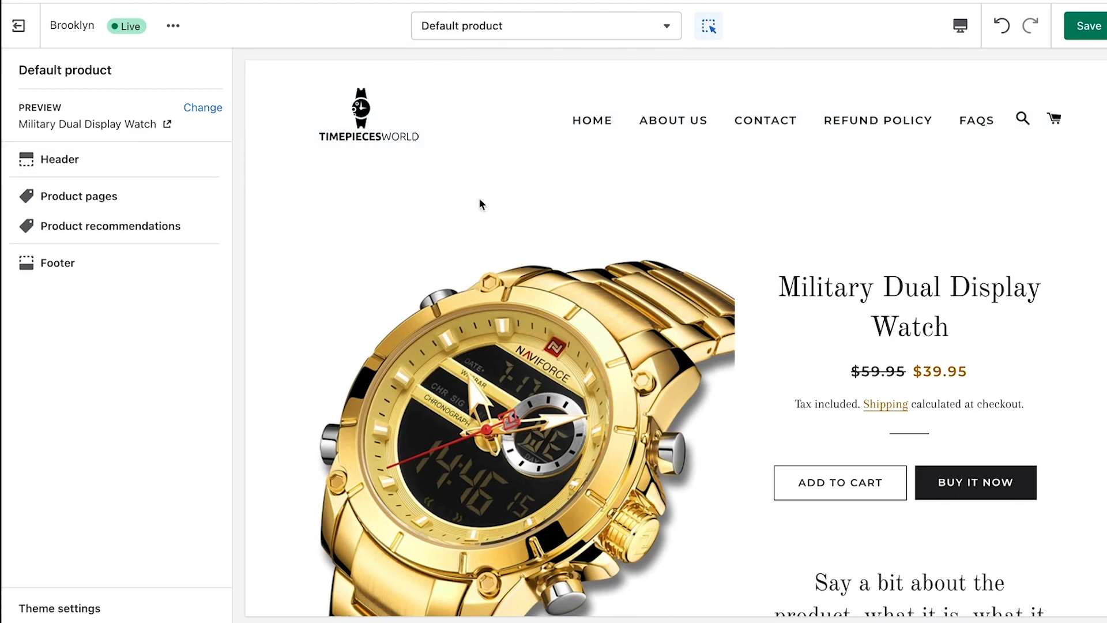
click(363, 115)
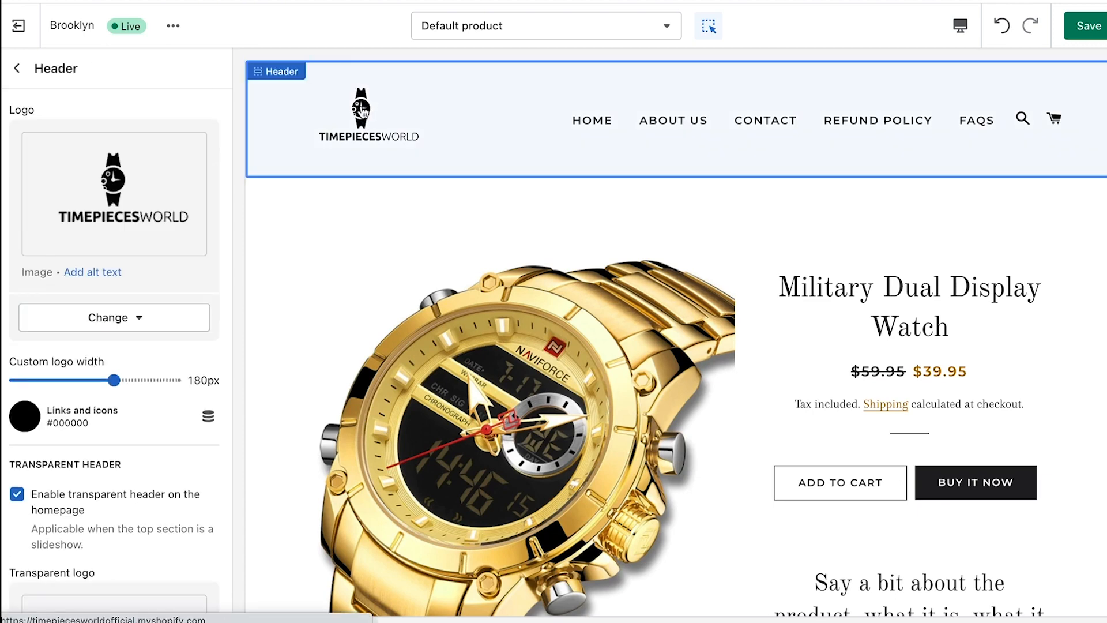
click(362, 110)
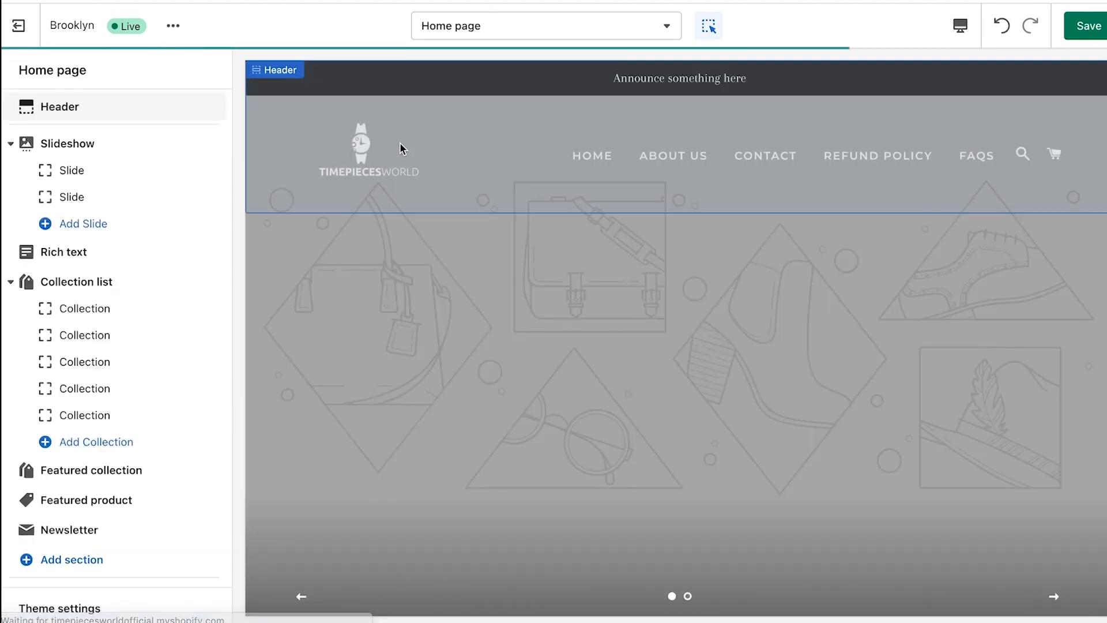
click(126, 120)
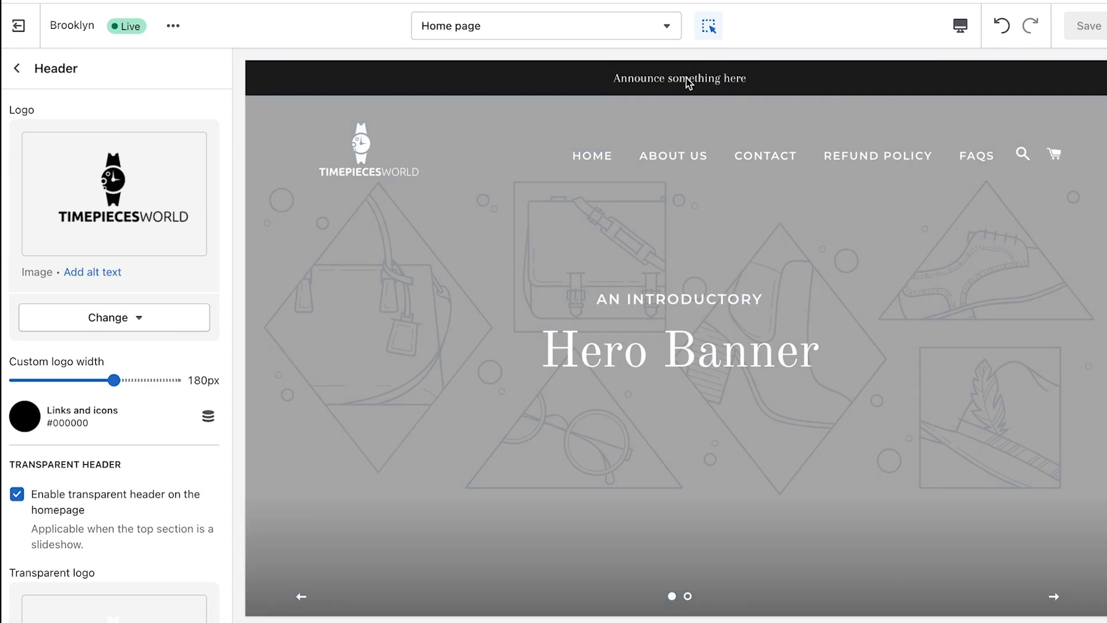
Change the announcement text to 'All orders of $50 or more qualify for free delivery' and show it on all pages
scroll(136, 225, down, 10)
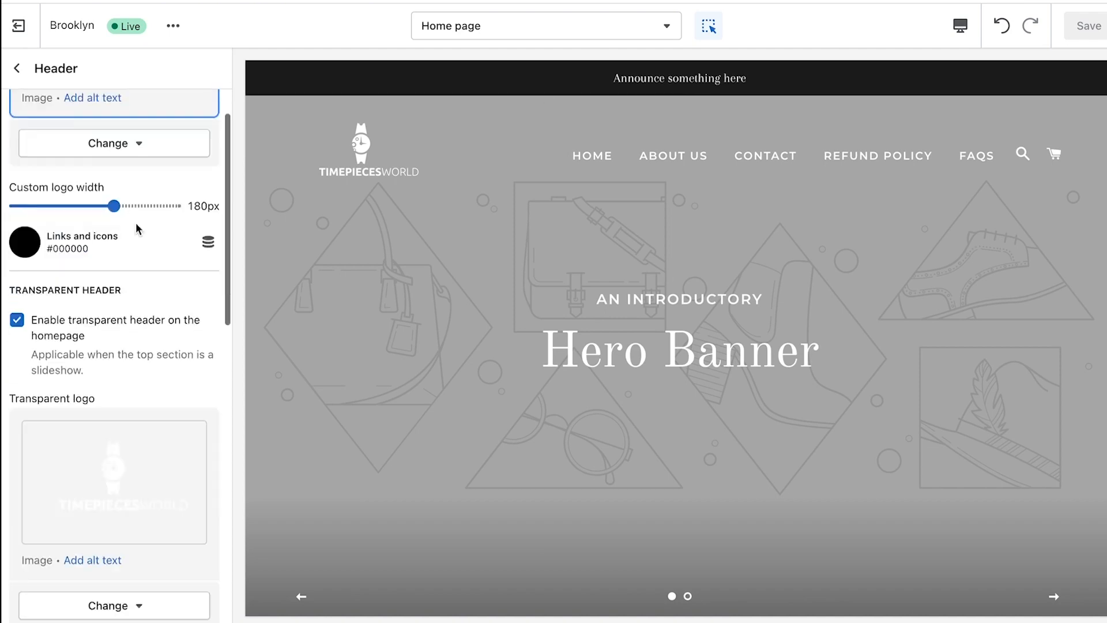
scroll(136, 223, down, 3)
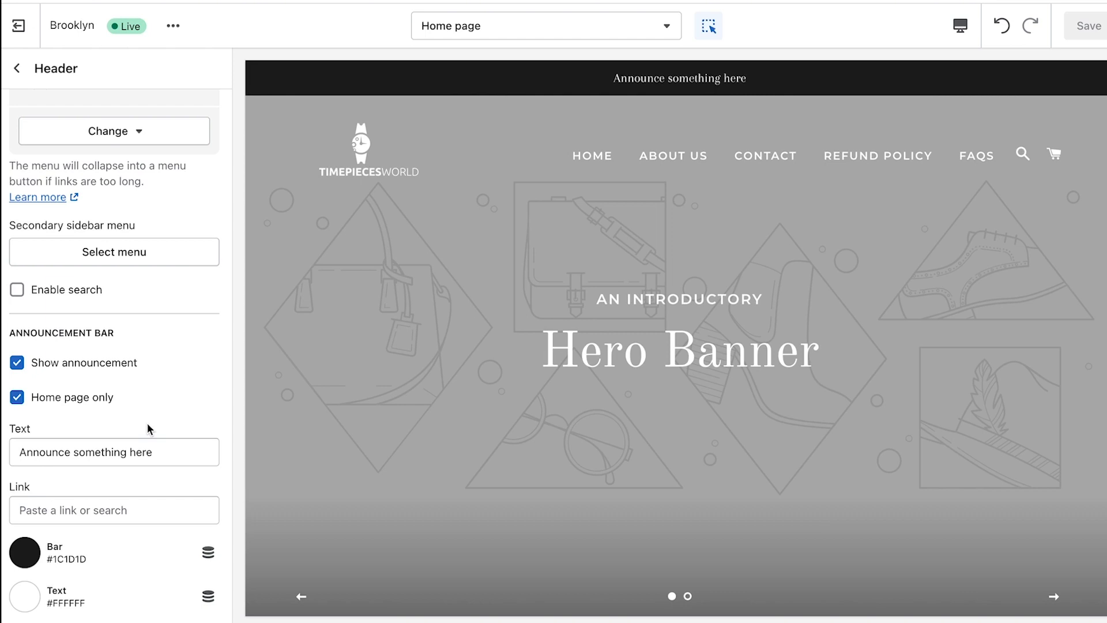
drag(168, 451, 1, 459)
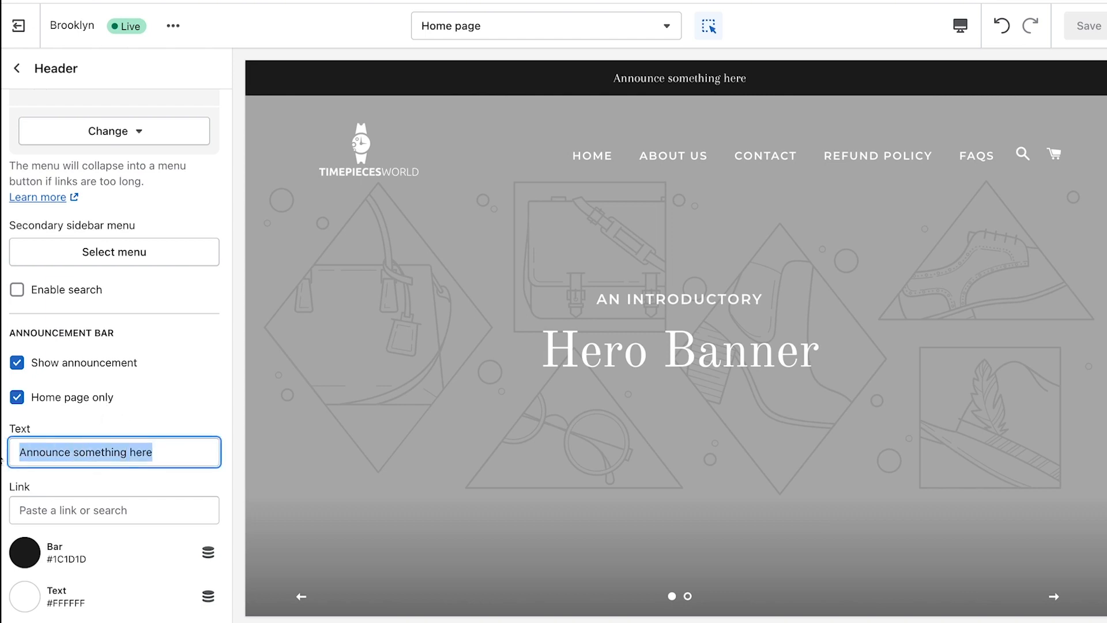
text(All order)
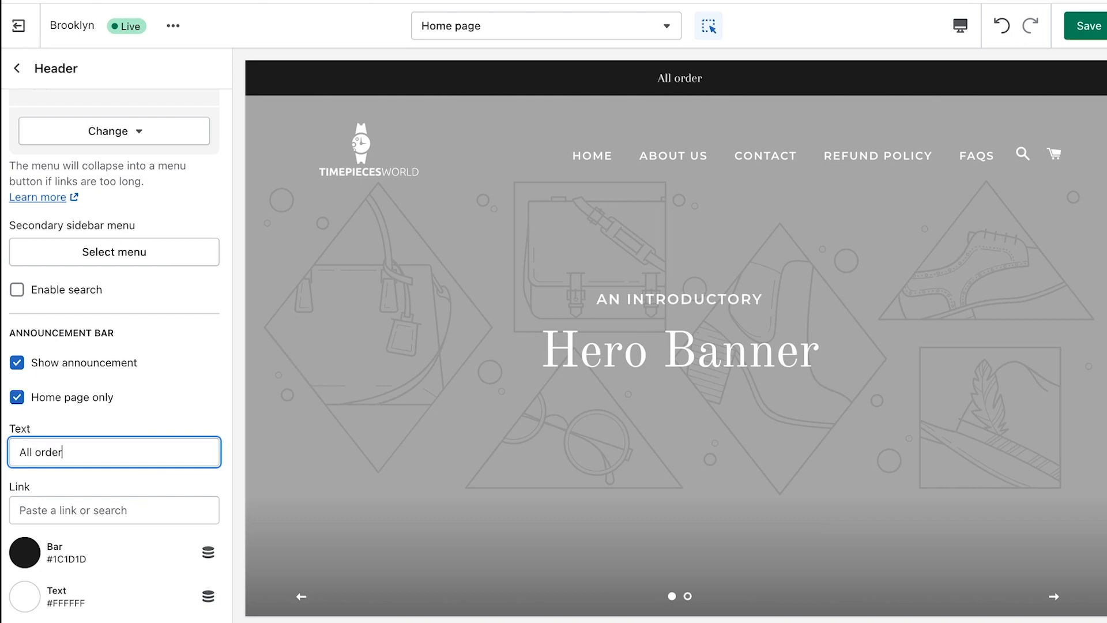
text(s of $50 o)
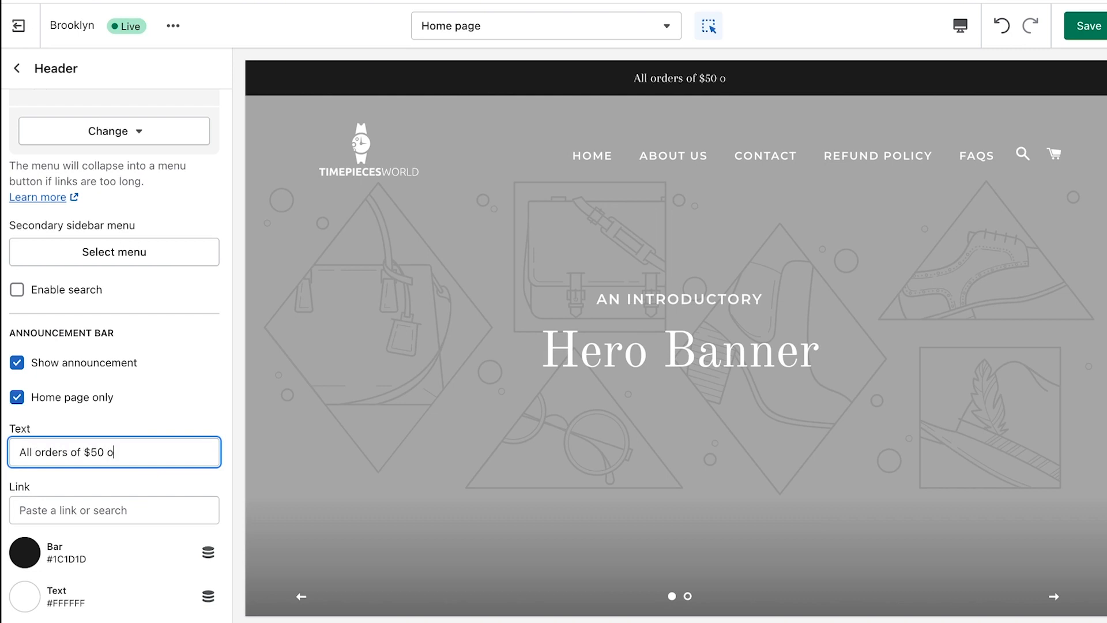
text(r more q)
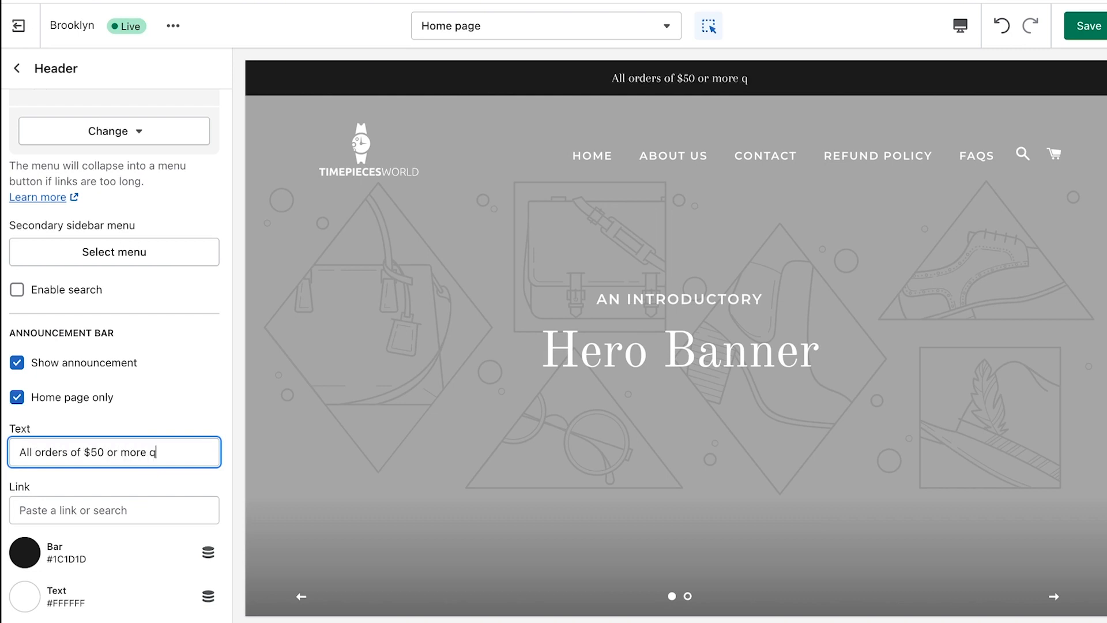
text(ualify for free delivery)
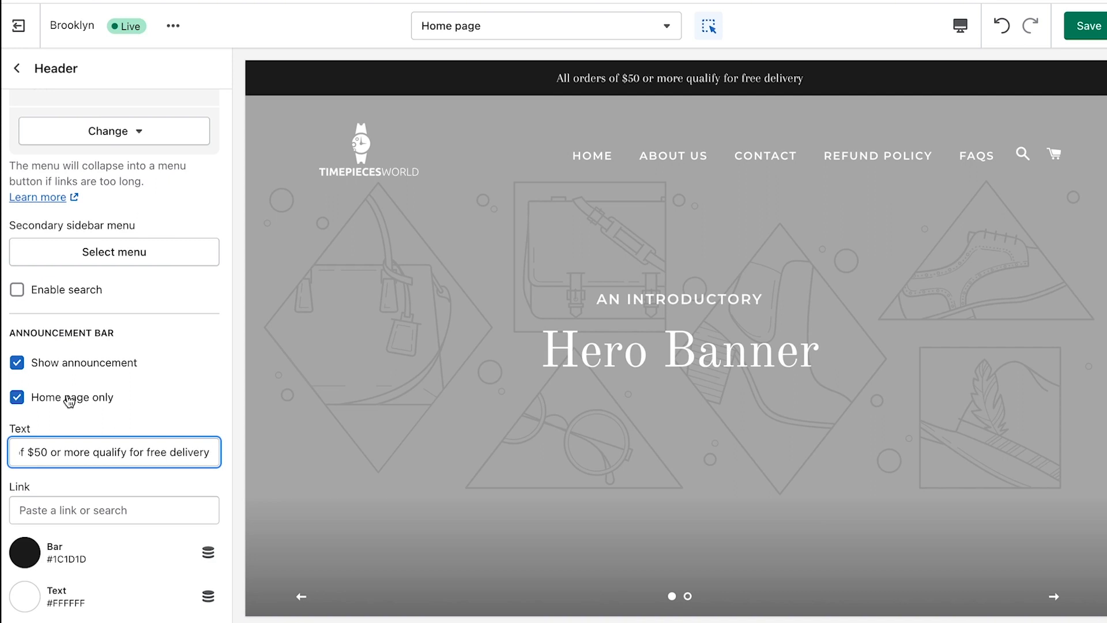
click(81, 399)
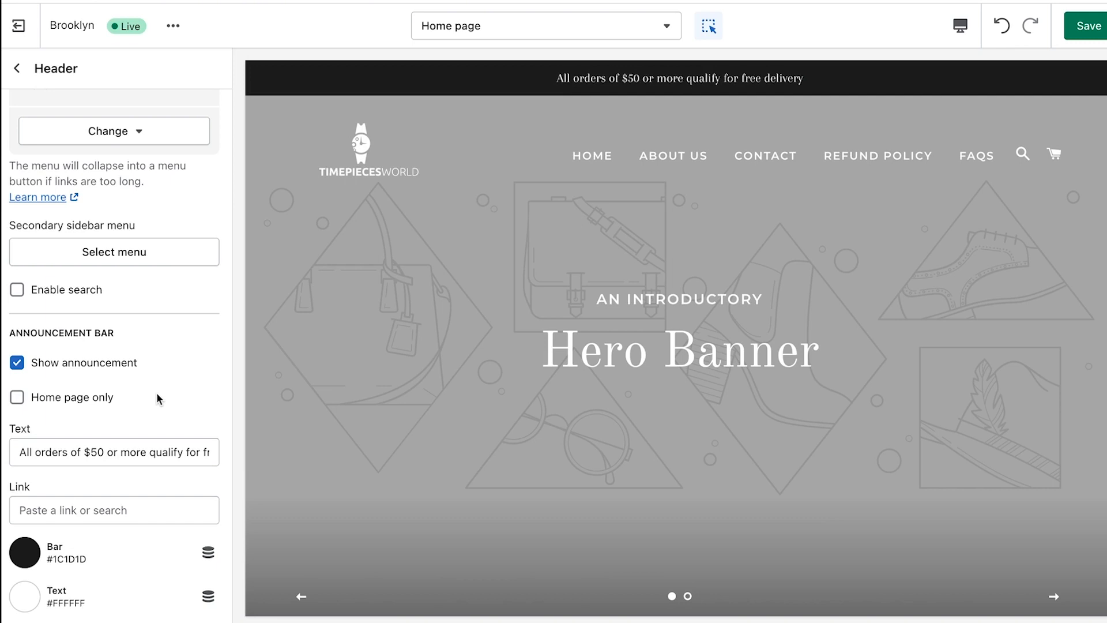
Toggle Show announcement off and back on, then return to the home page sections list
click(62, 363)
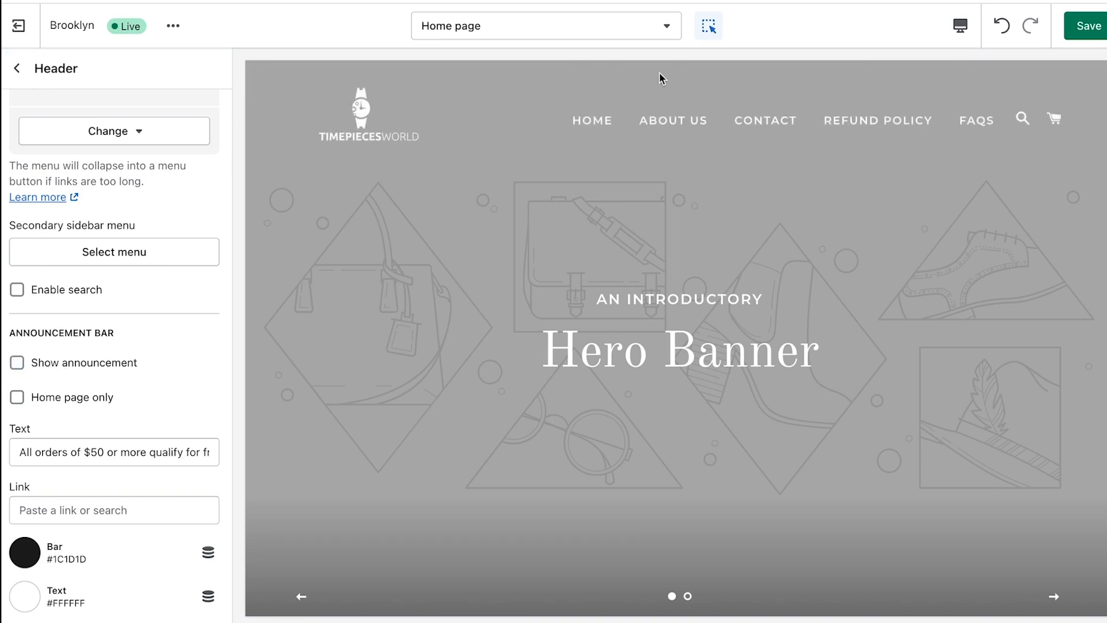
click(110, 369)
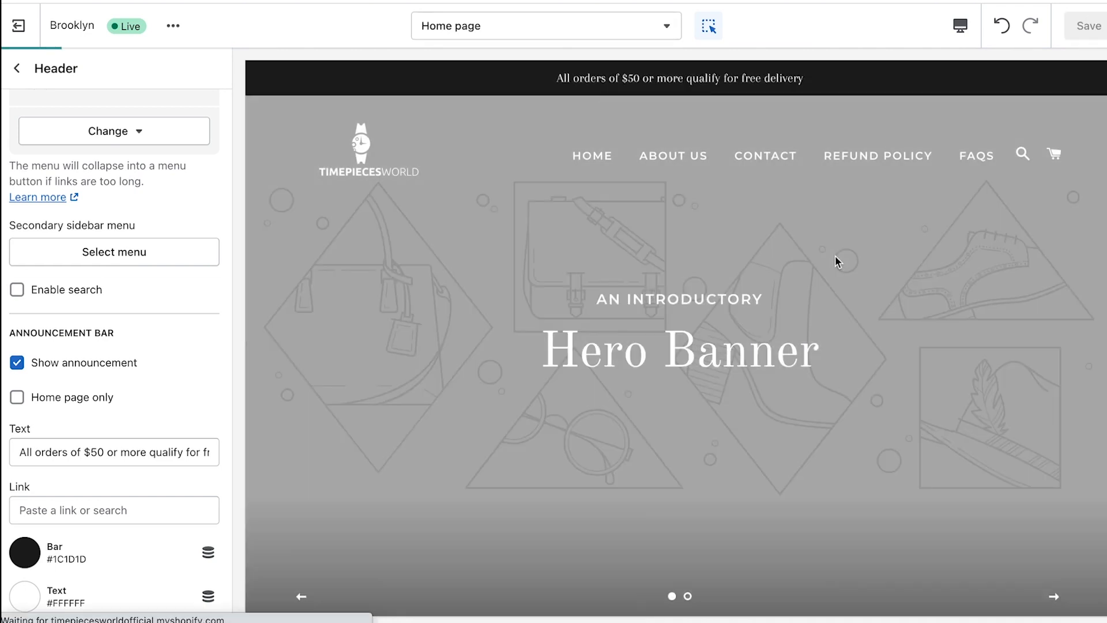
click(10, 68)
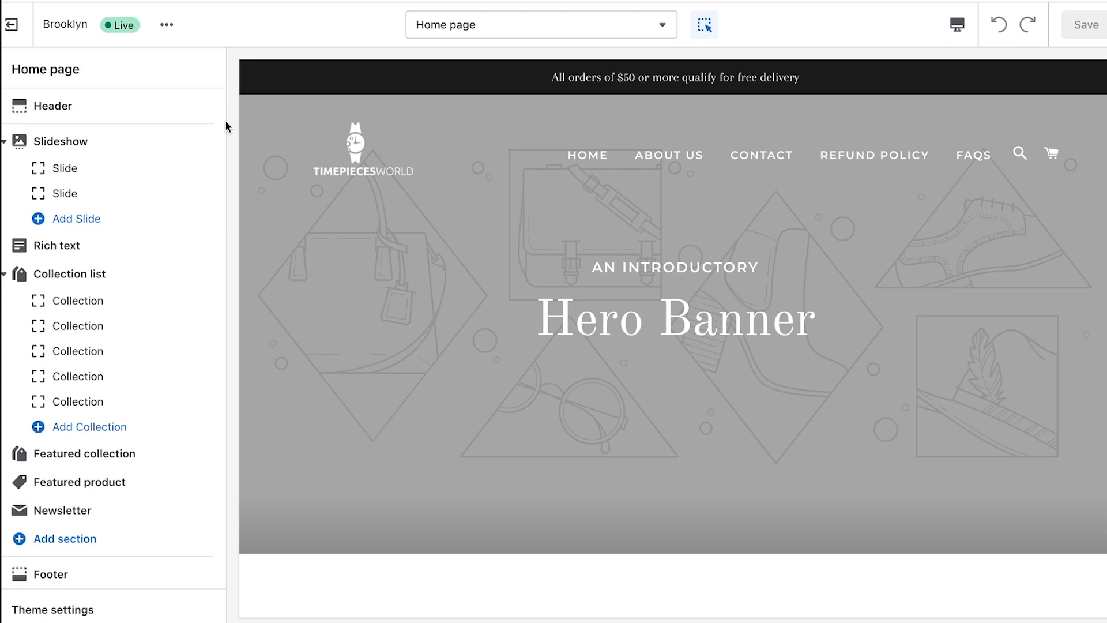
Open the first slide's image picker and search the free images for 'watch'
click(144, 168)
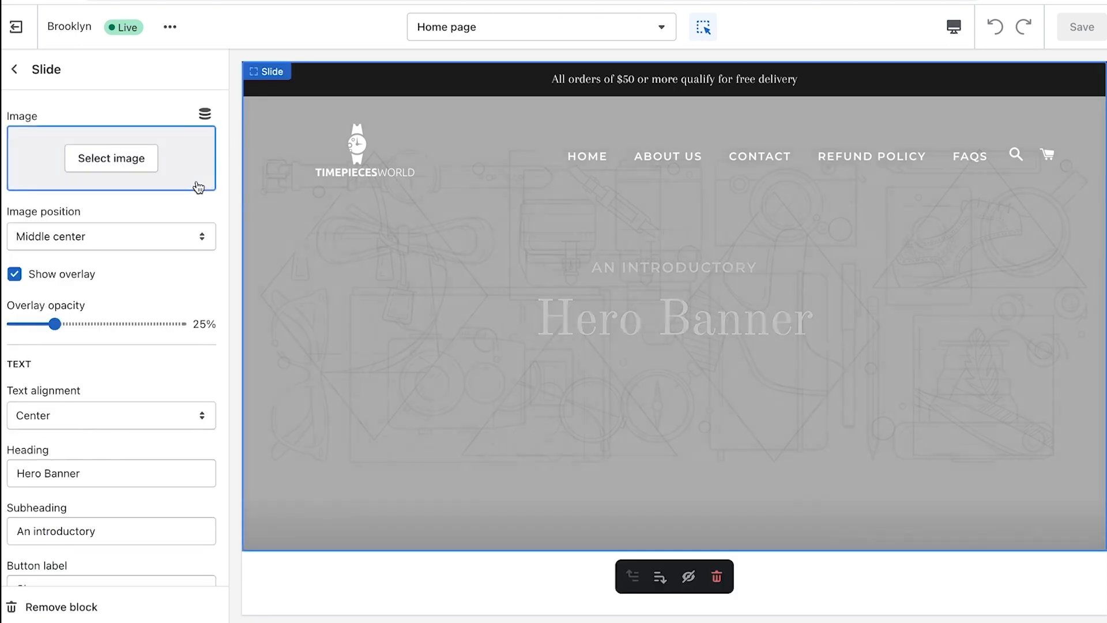
click(86, 169)
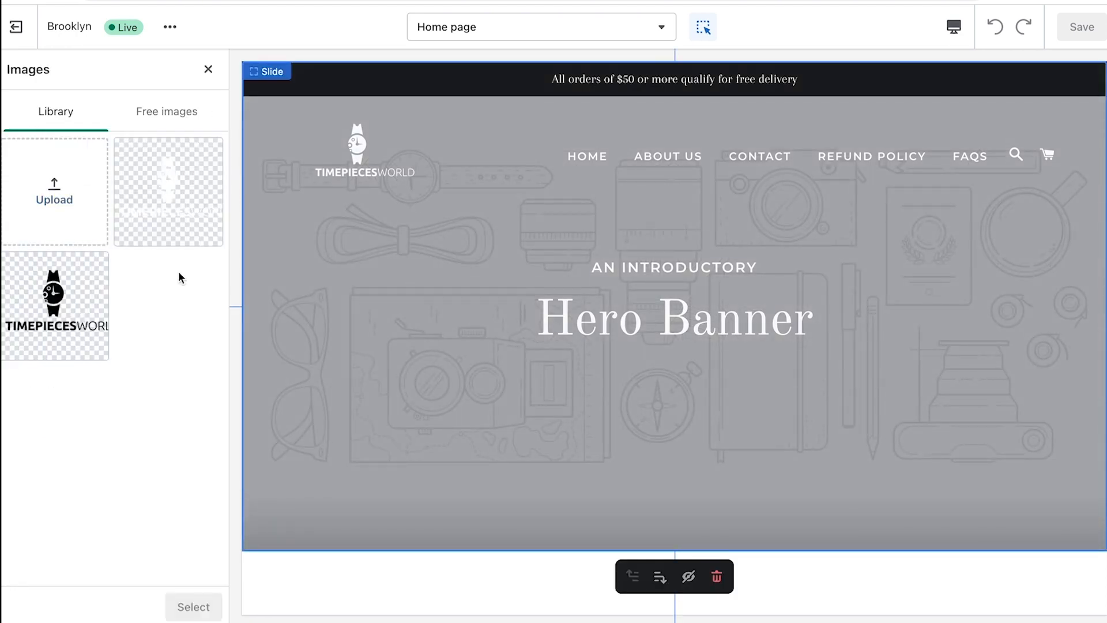
click(164, 128)
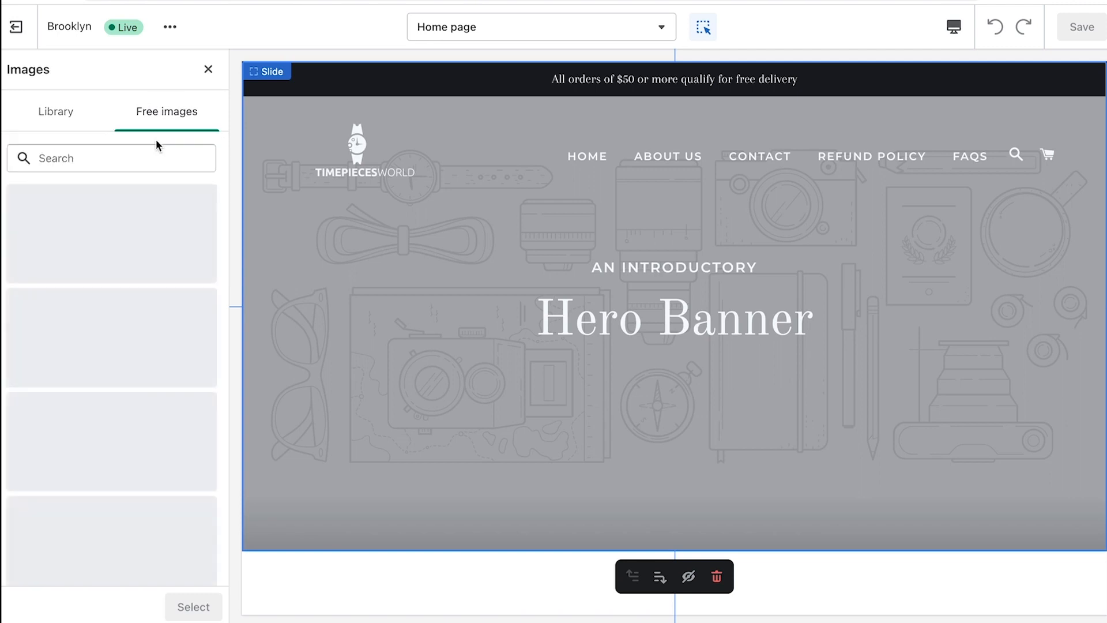
click(155, 157)
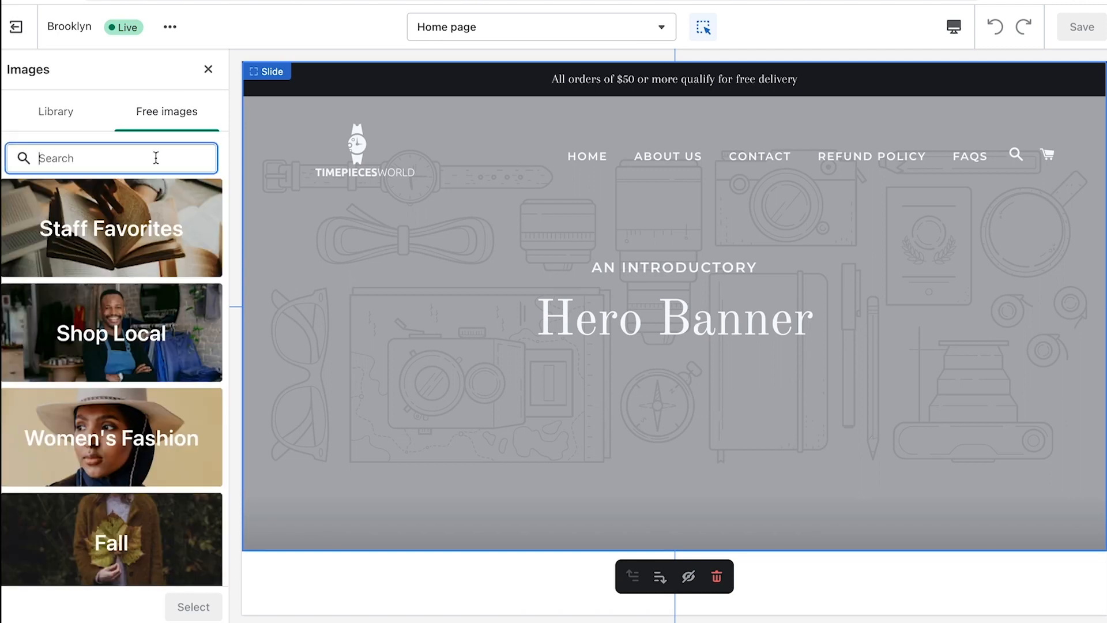
text(watch)
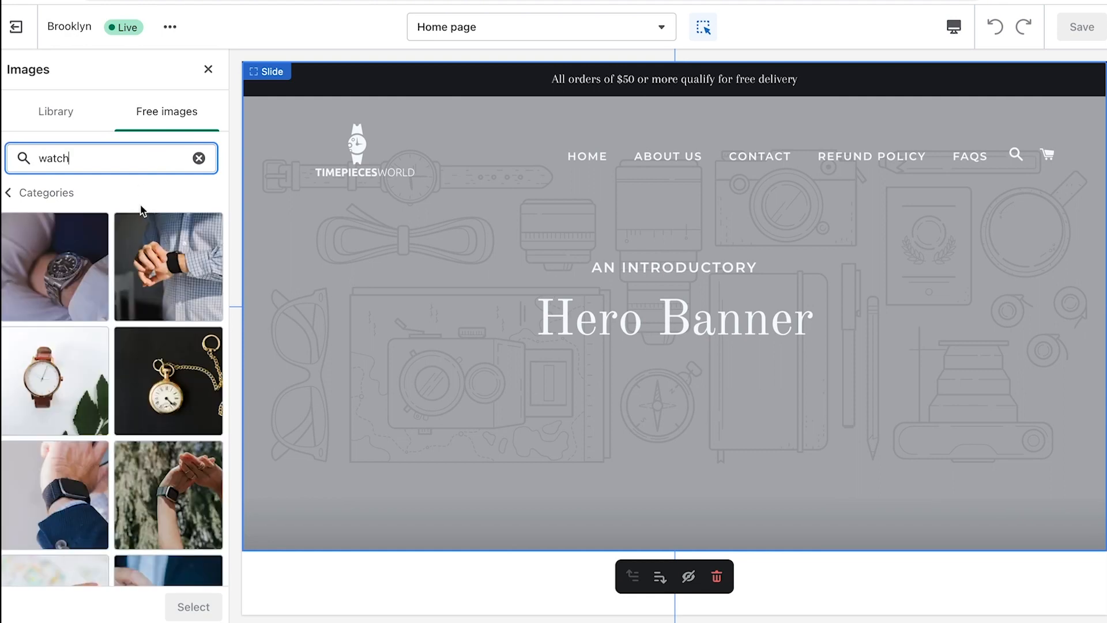
Load more results and set the watch-on-steering-wheel photo as the slide image
scroll(150, 219, down, 4)
scroll(174, 229, down, 7)
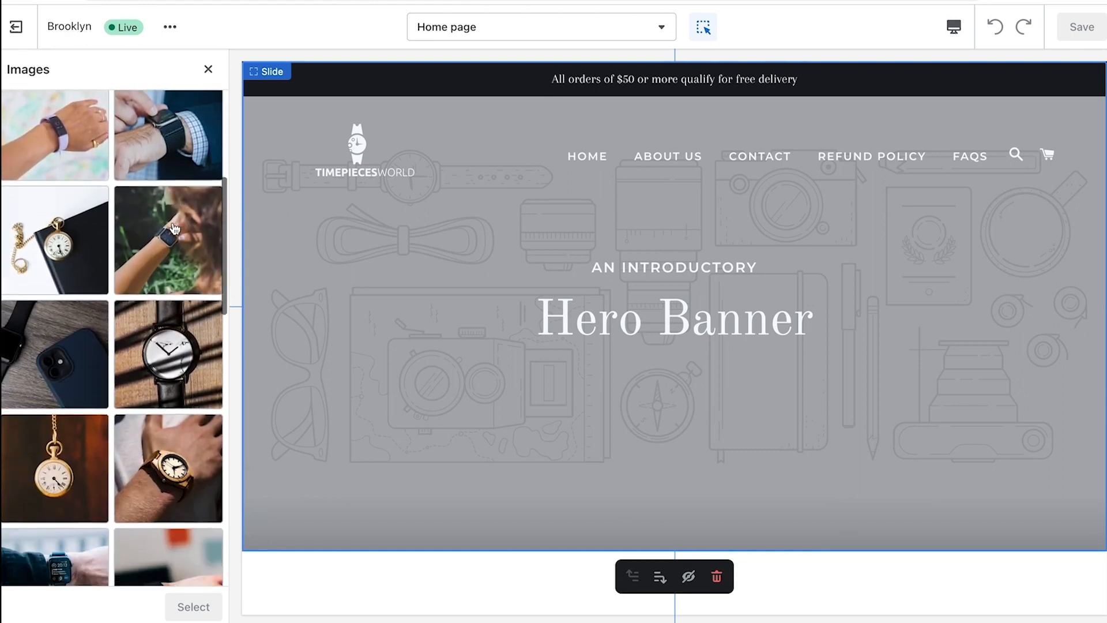
scroll(175, 229, down, 3)
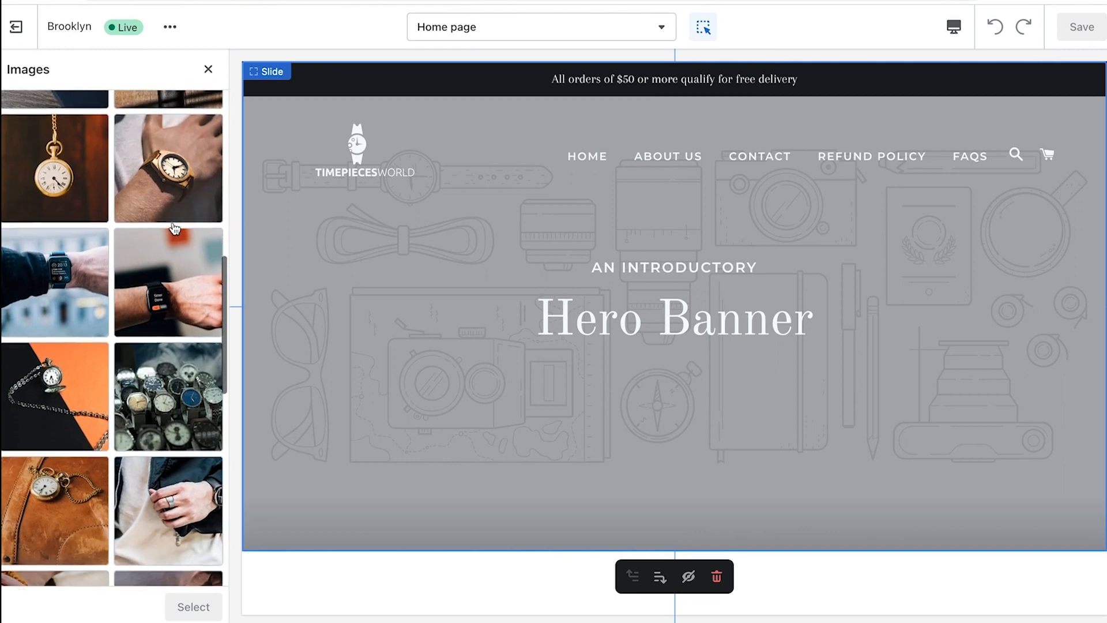
scroll(175, 229, down, 12)
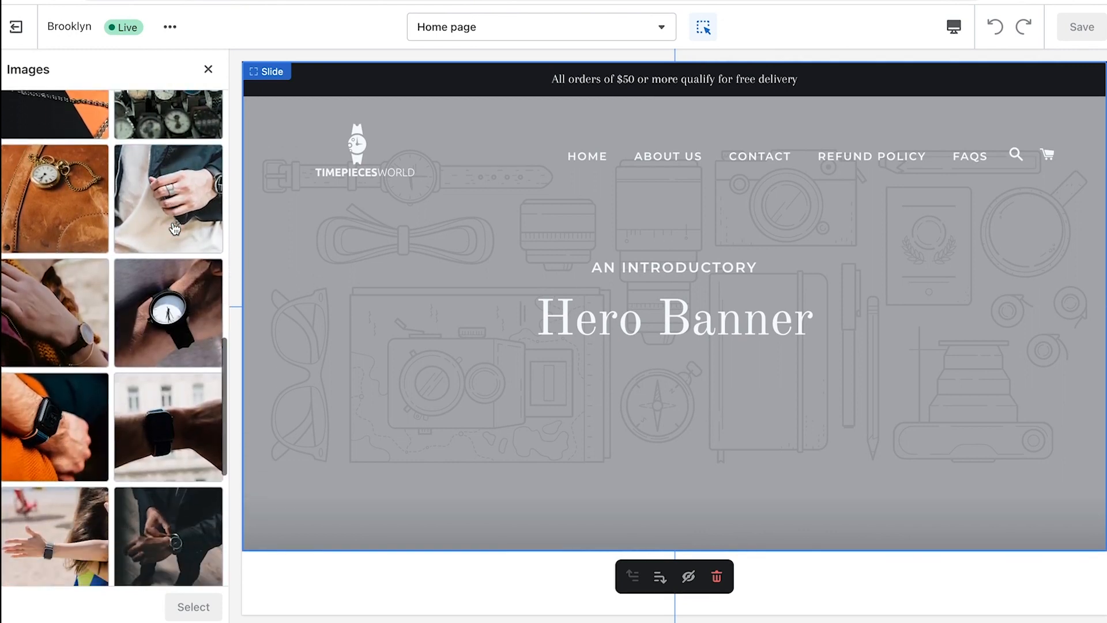
click(105, 439)
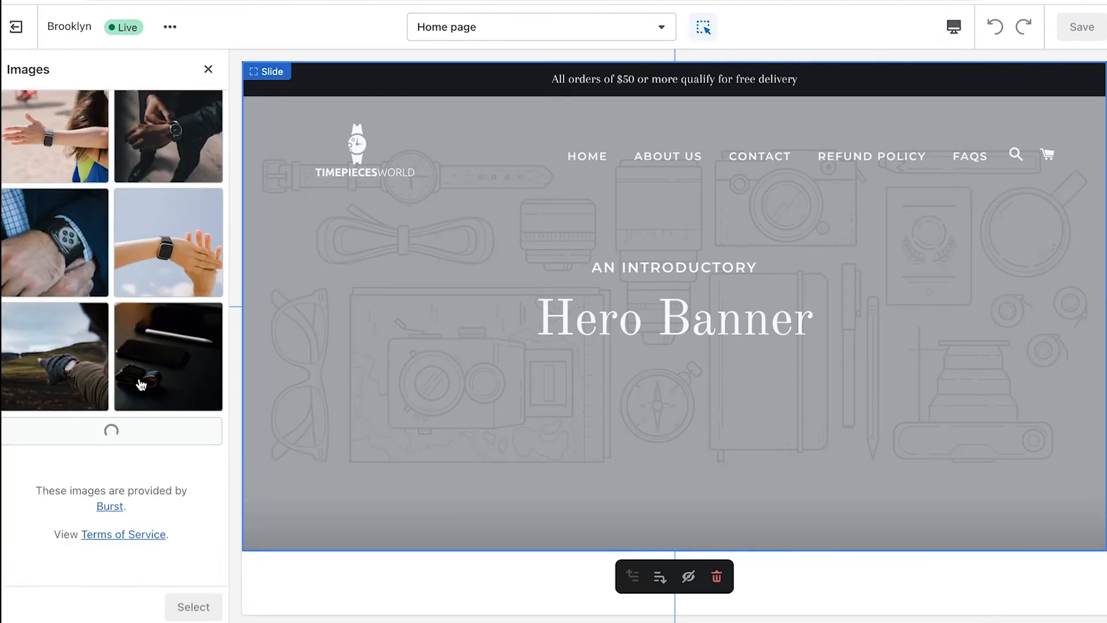
scroll(166, 291, down, 3)
scroll(167, 293, down, 3)
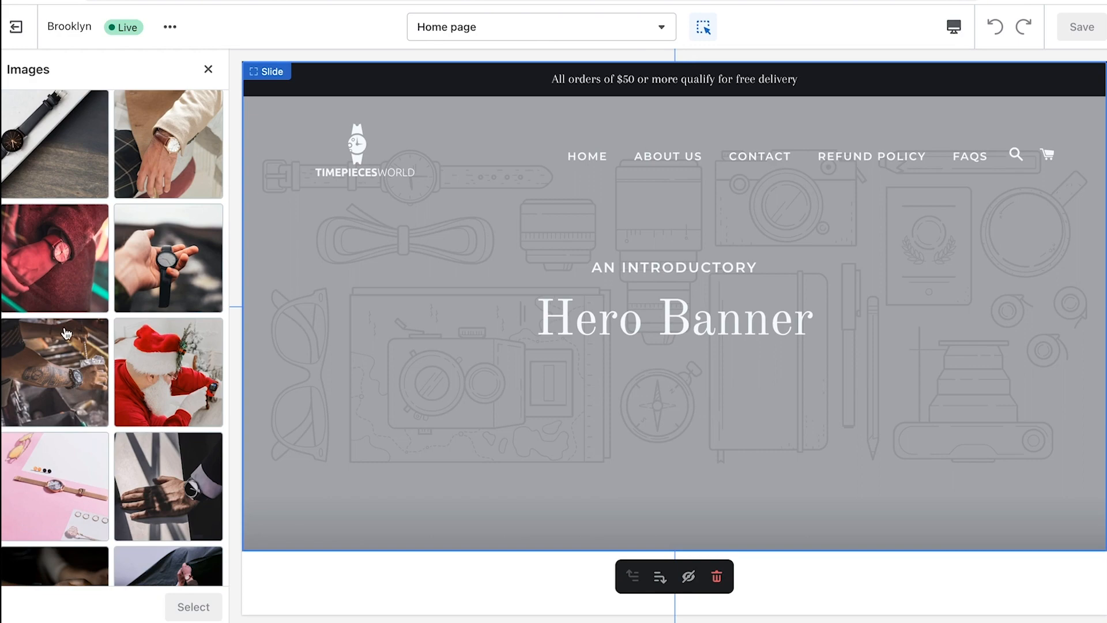
scroll(67, 333, down, 15)
scroll(67, 334, down, 6)
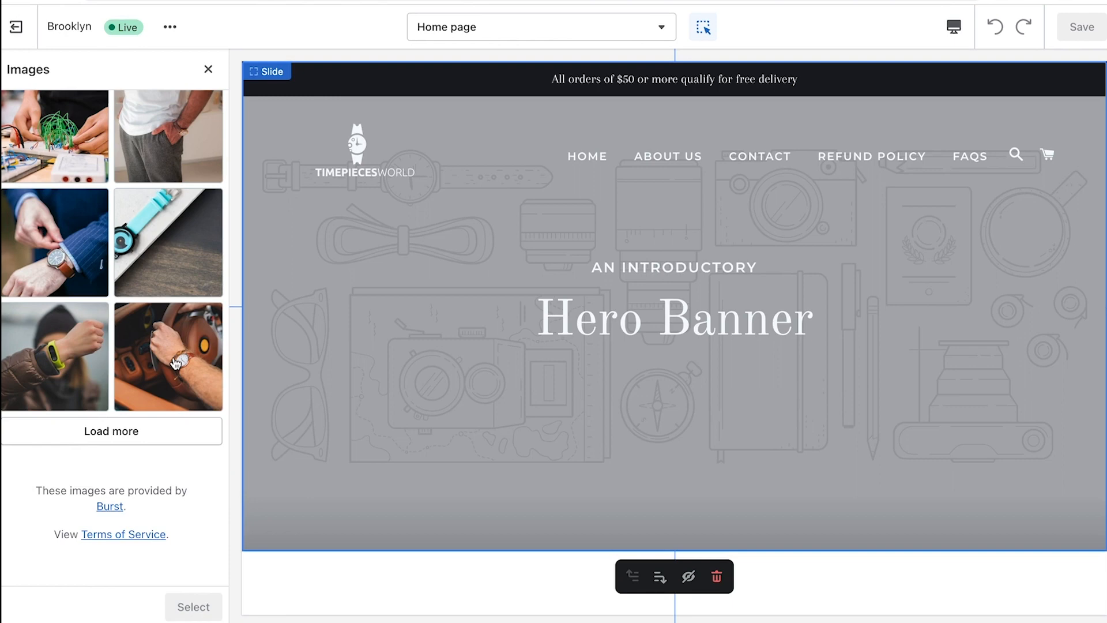
click(176, 363)
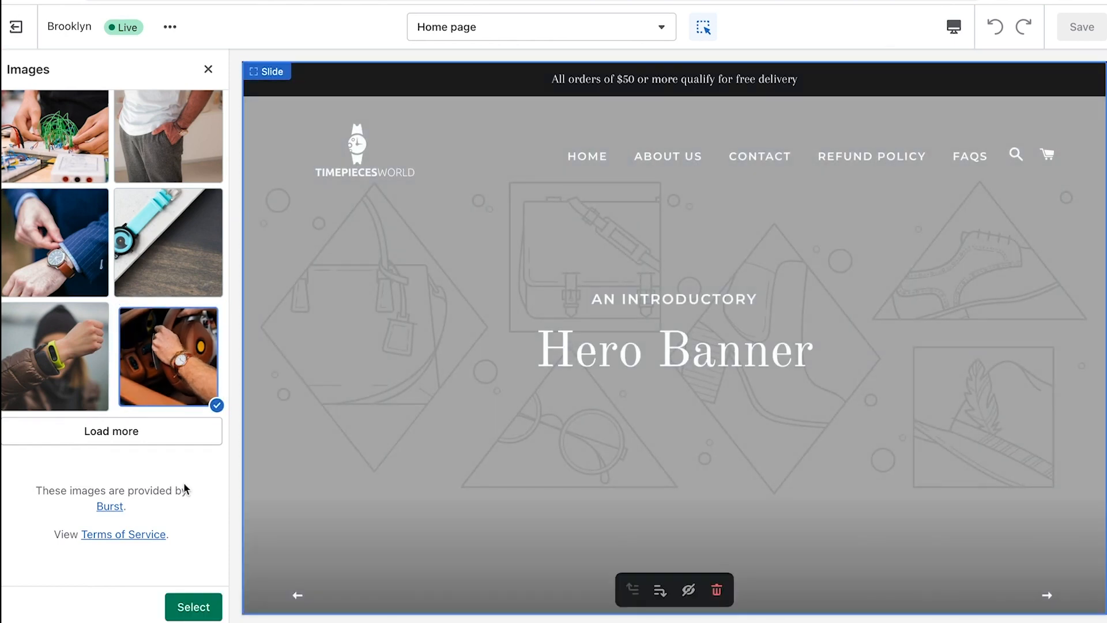
click(188, 606)
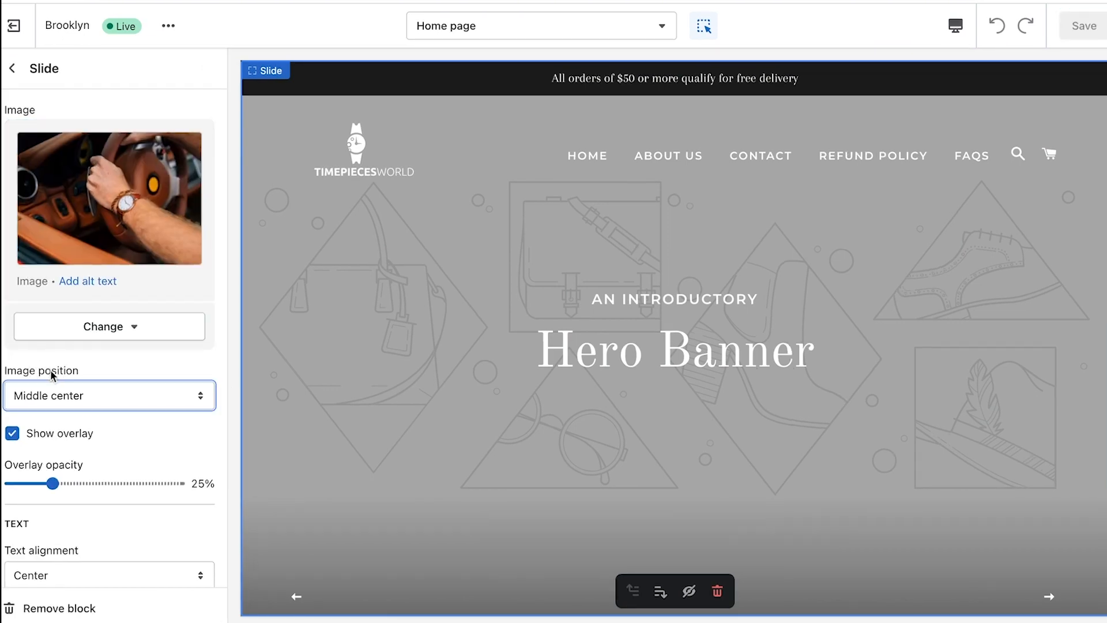
Keep the image position at Middle center and left-align the slide text
click(74, 391)
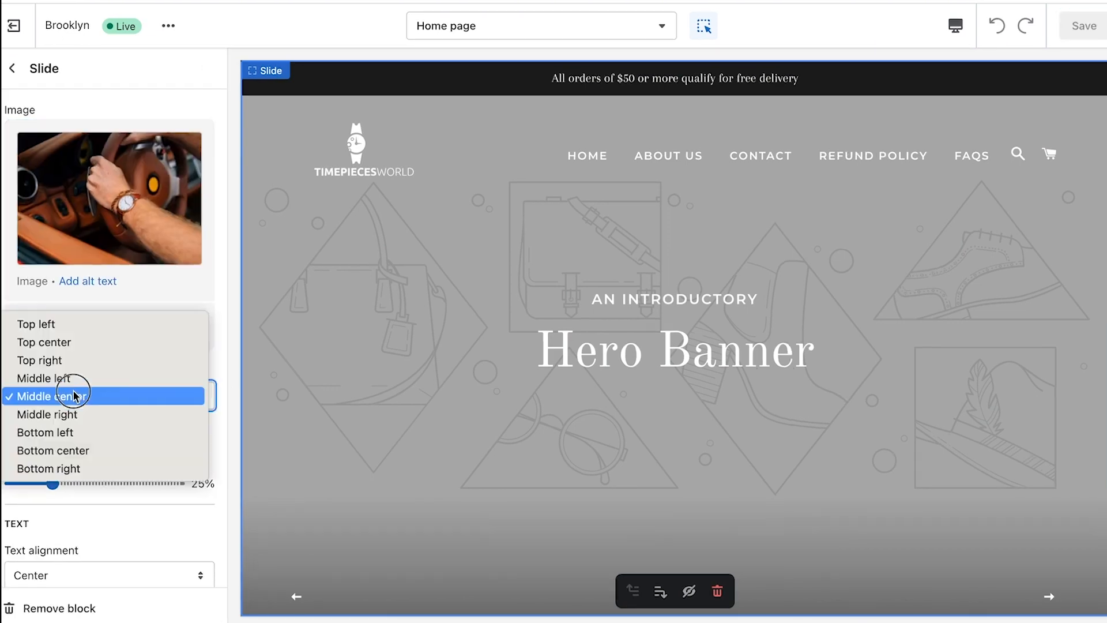
click(228, 353)
scroll(192, 367, down, 2)
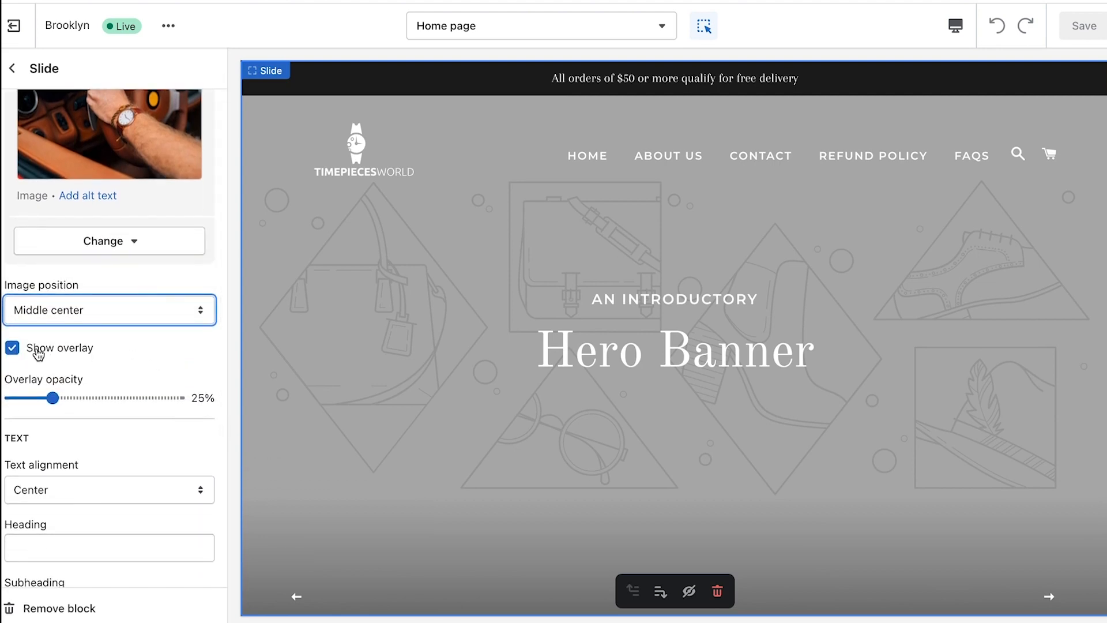
scroll(115, 352, down, 2)
click(60, 353)
click(85, 379)
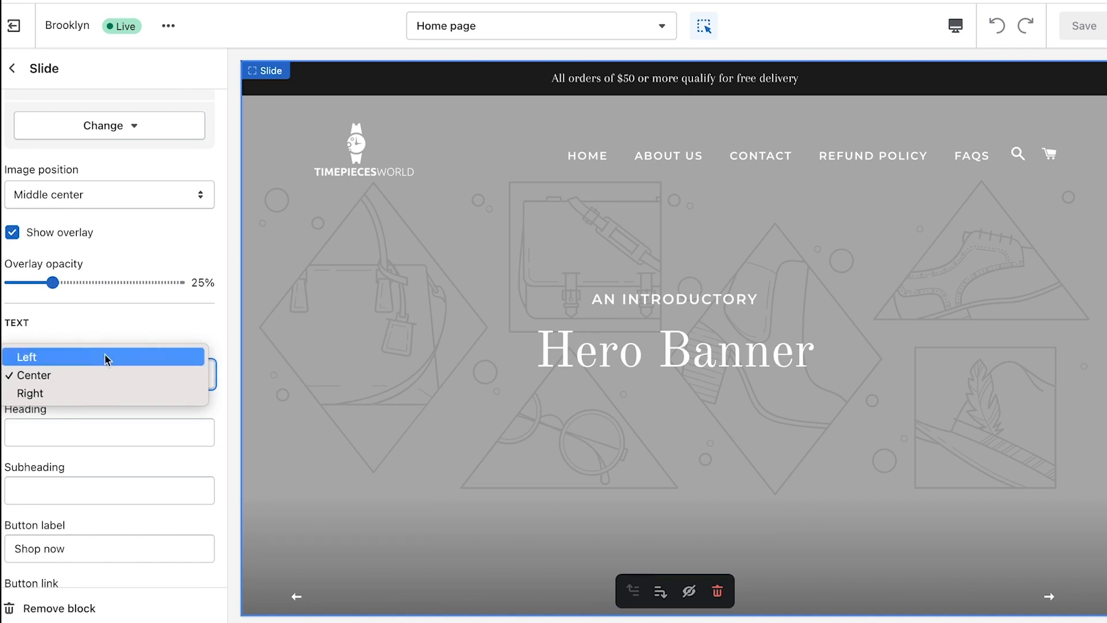
click(94, 358)
Set the subheading to 'Timepieces World' and the heading to 'EXCLUSIVENESS AT ITS FINEST'
scroll(141, 341, down, 2)
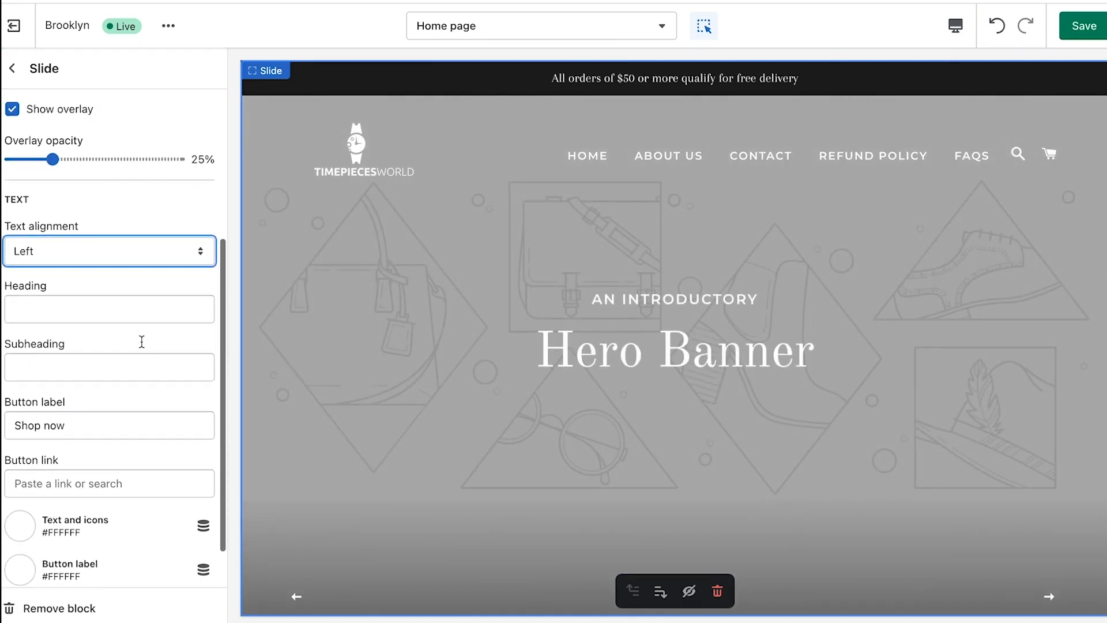
click(72, 309)
click(82, 366)
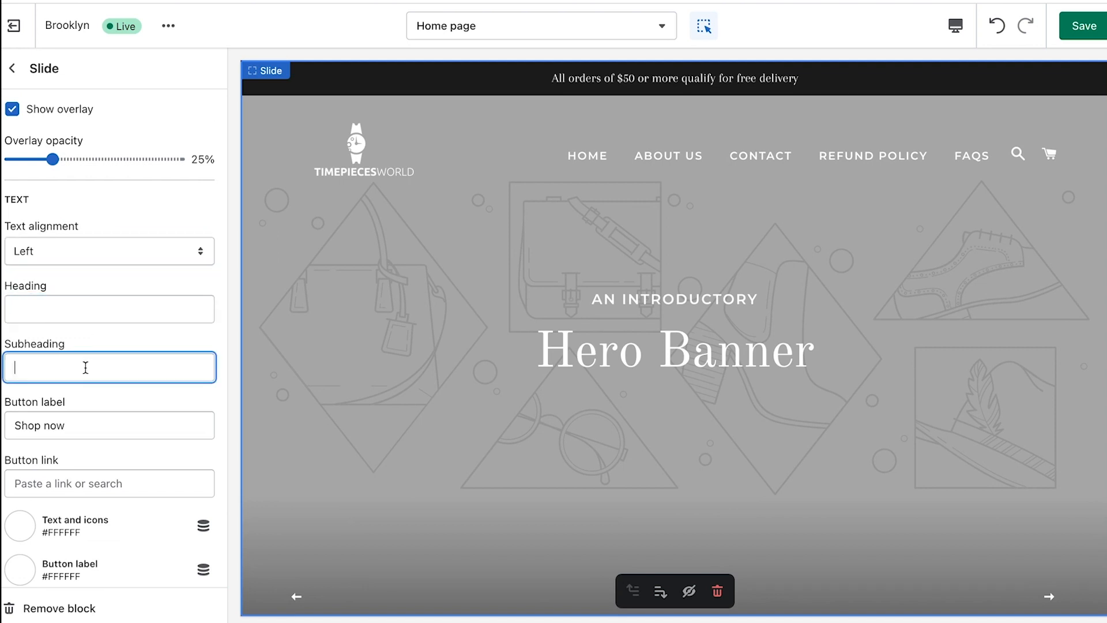
text(Timepieces World)
click(51, 311)
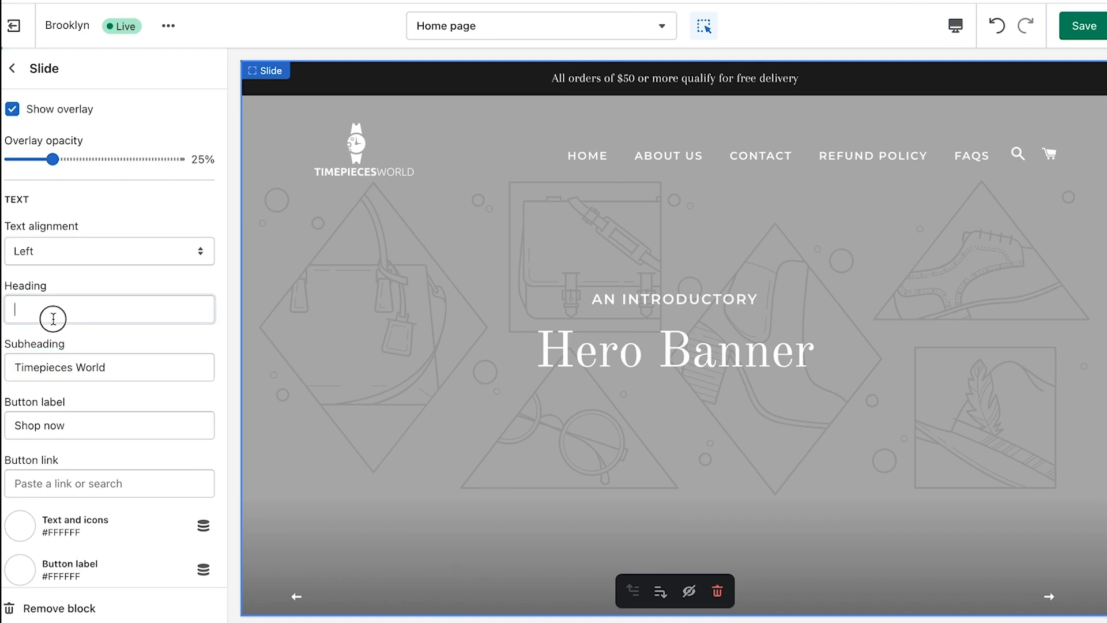
text(EXCLUSIVENESS A)
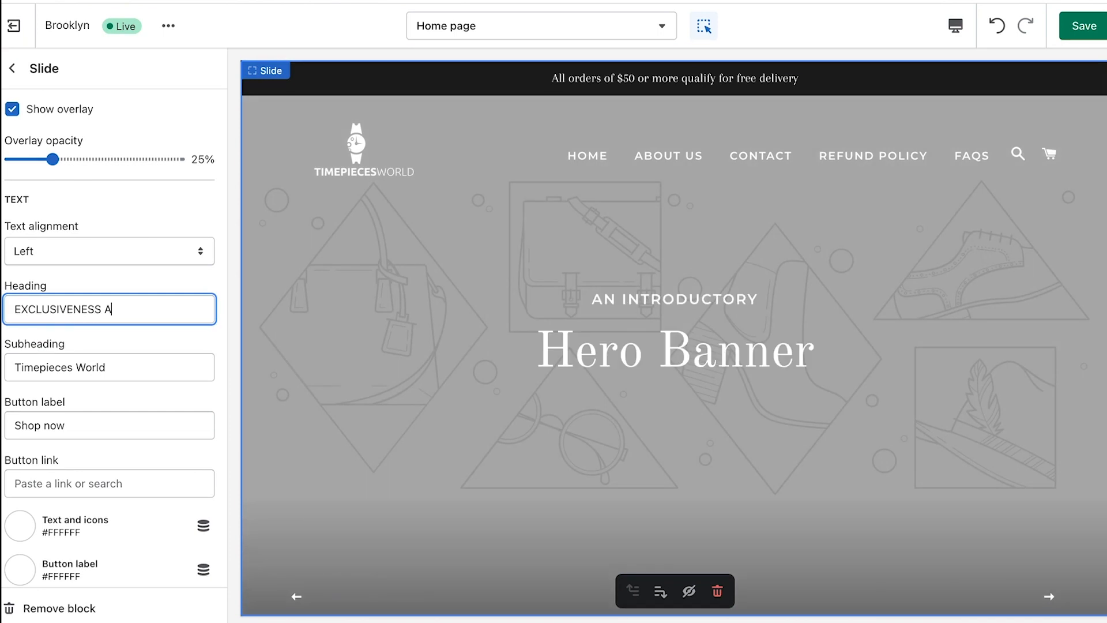
text(T ITS FINEST)
Link the Shop now button to All products and colour it #425347
scroll(76, 371, down, 2)
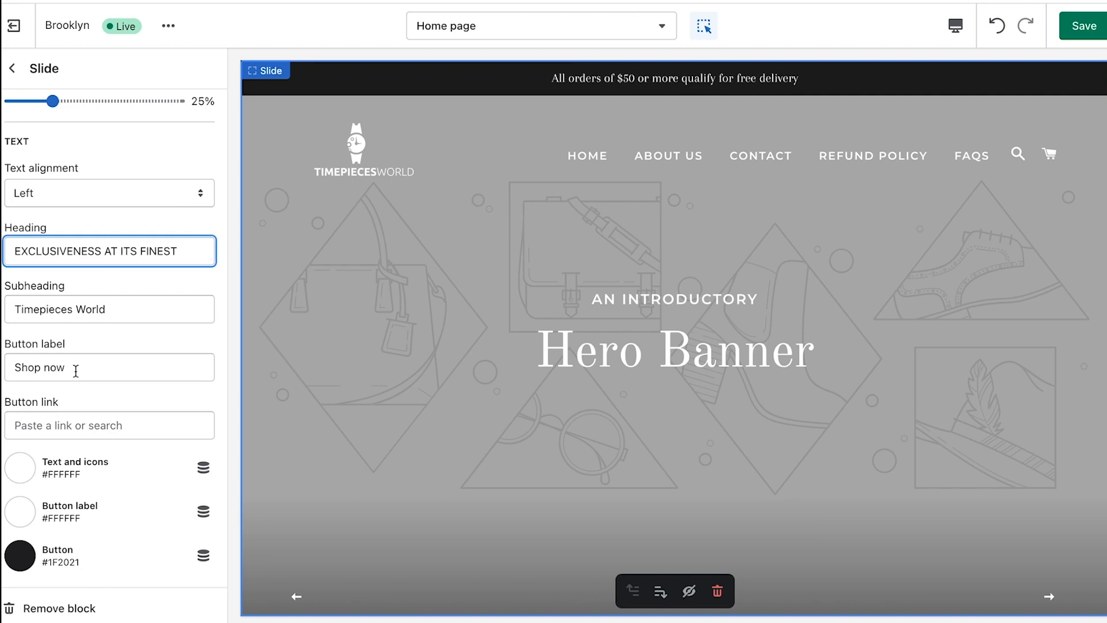
click(76, 371)
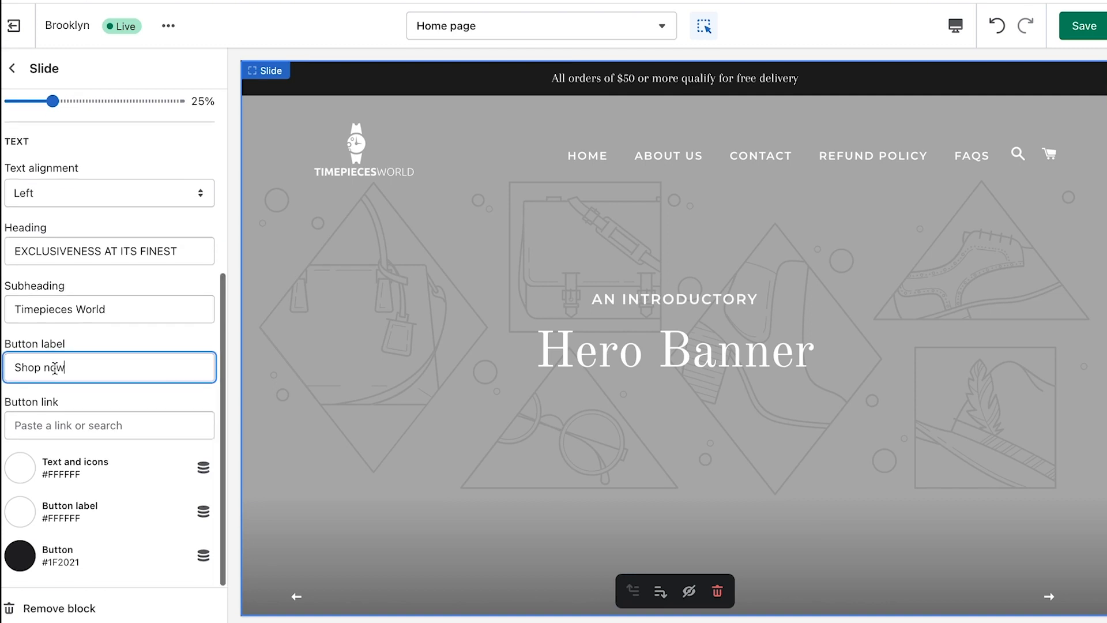
click(39, 423)
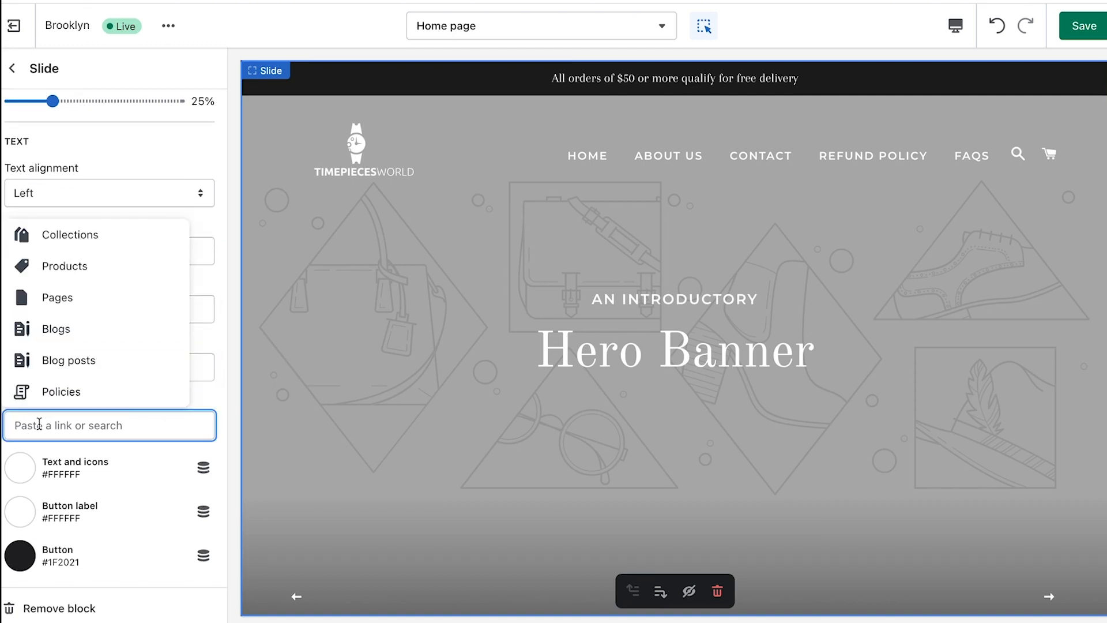
click(53, 281)
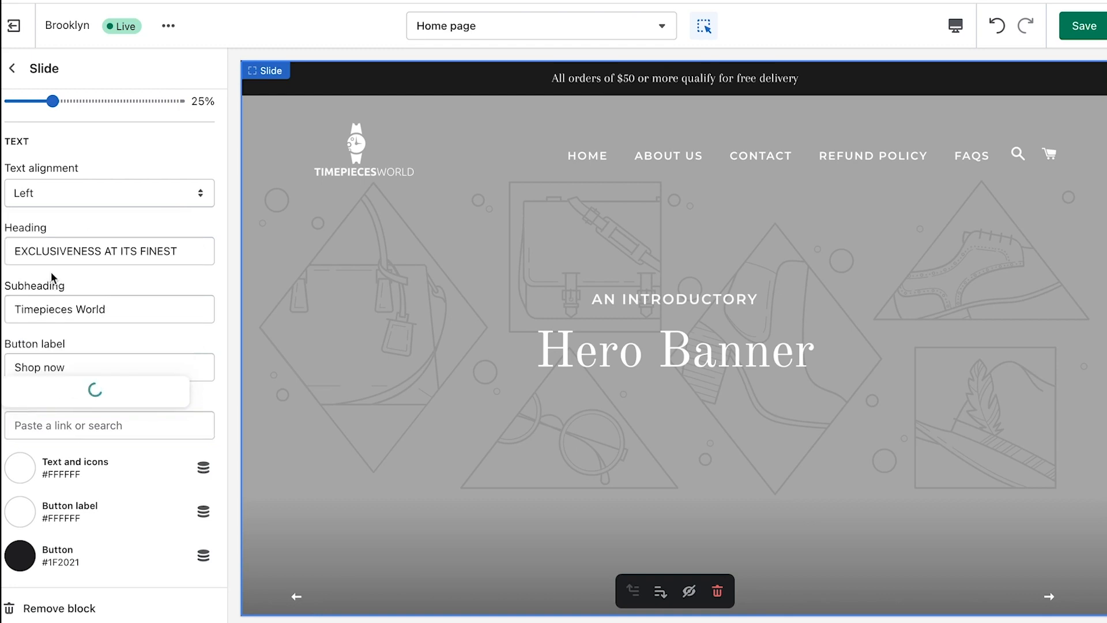
click(49, 297)
click(218, 354)
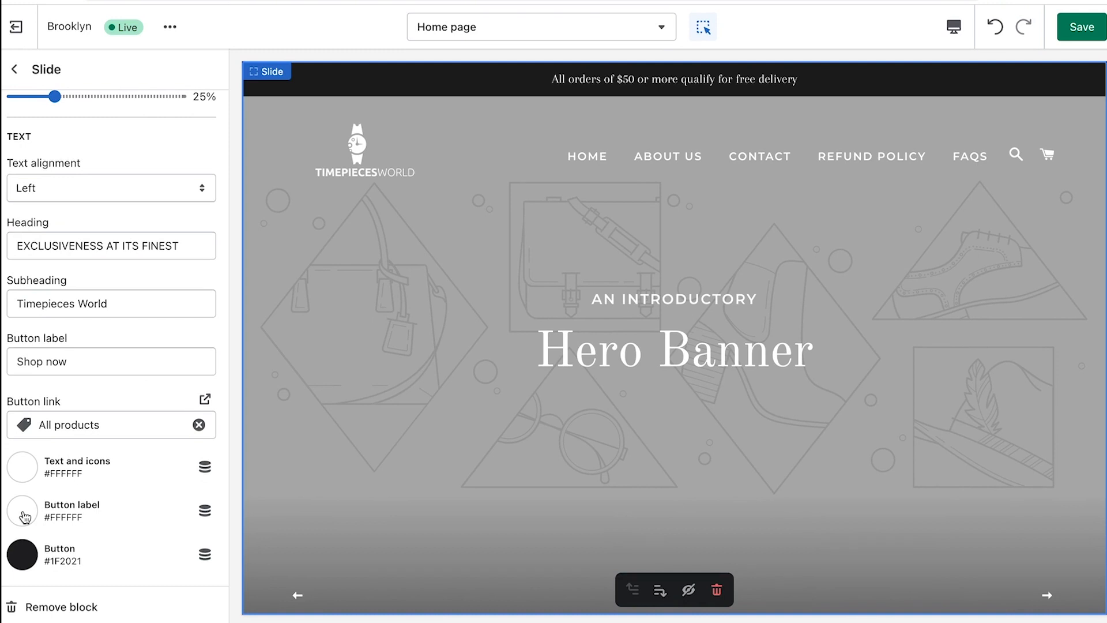
click(34, 553)
text(425347)
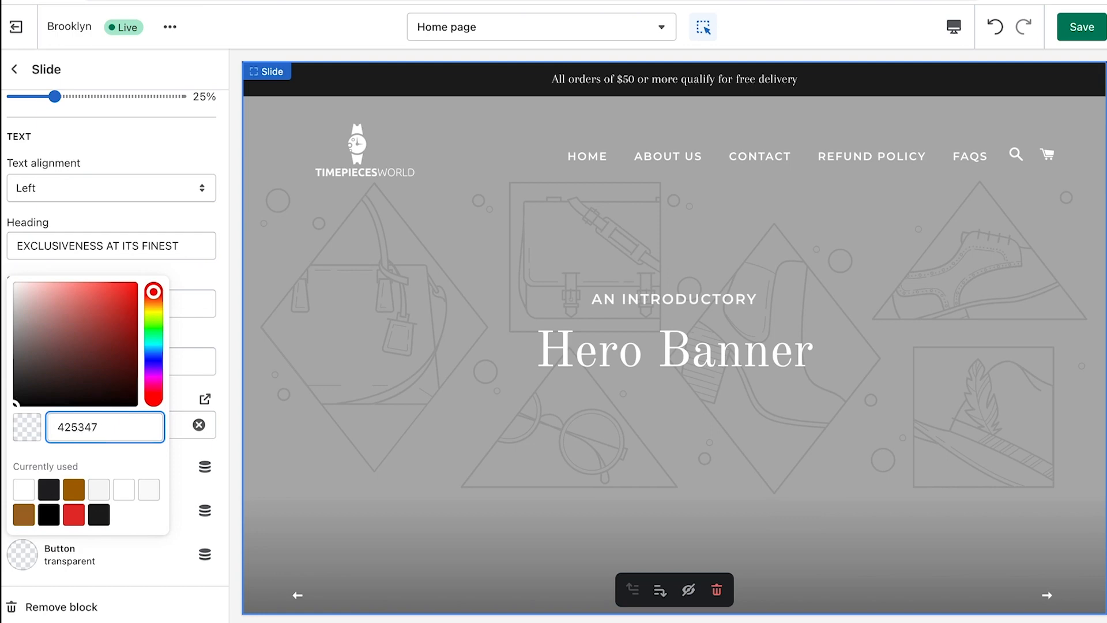
click(230, 435)
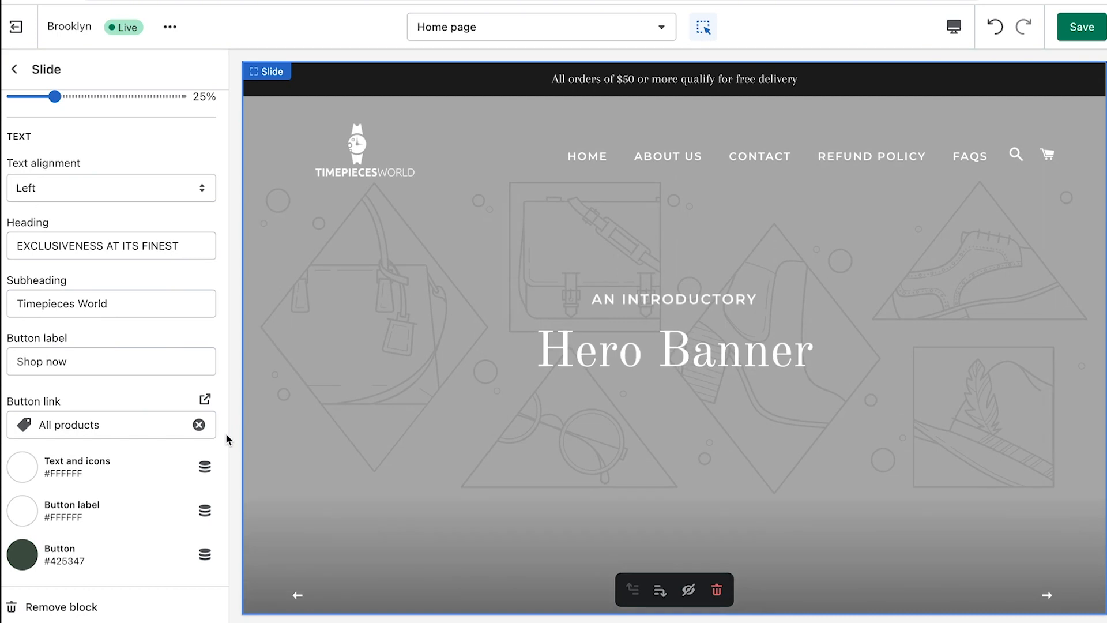
Return to the home page sections list and open Theme settings
click(571, 364)
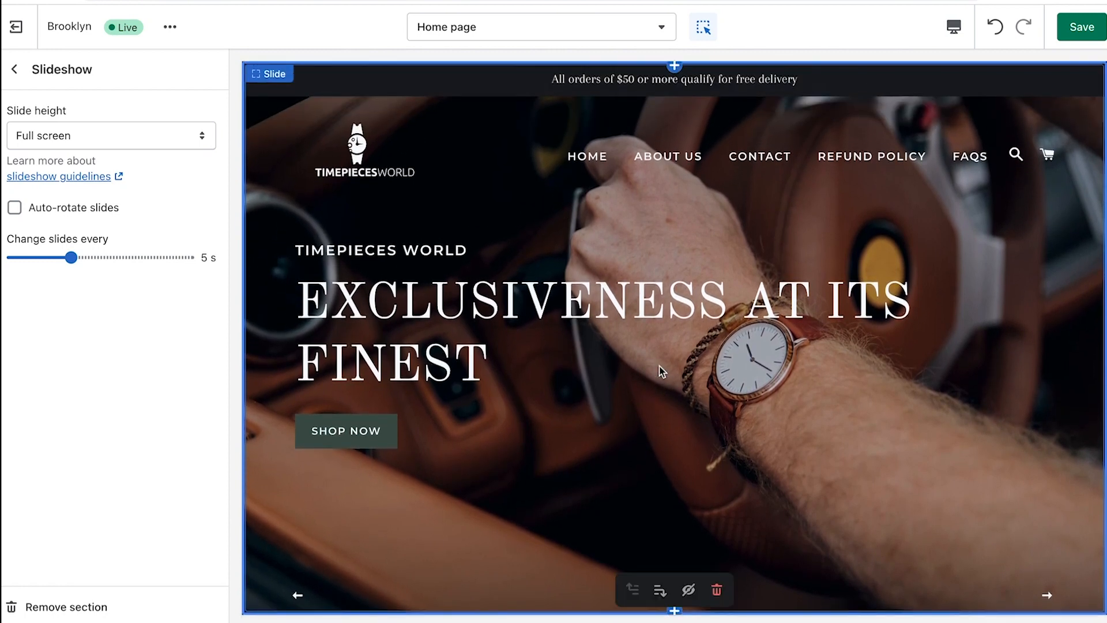
click(663, 372)
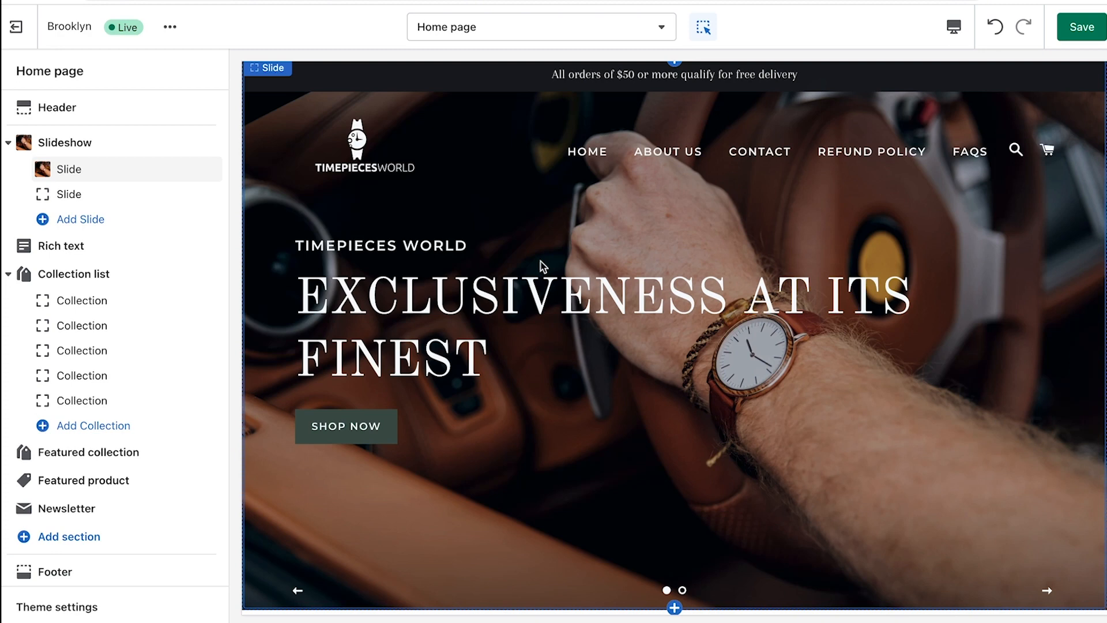
scroll(171, 403, down, 1)
click(21, 613)
Set the heading font to Titillium Web Black
click(41, 185)
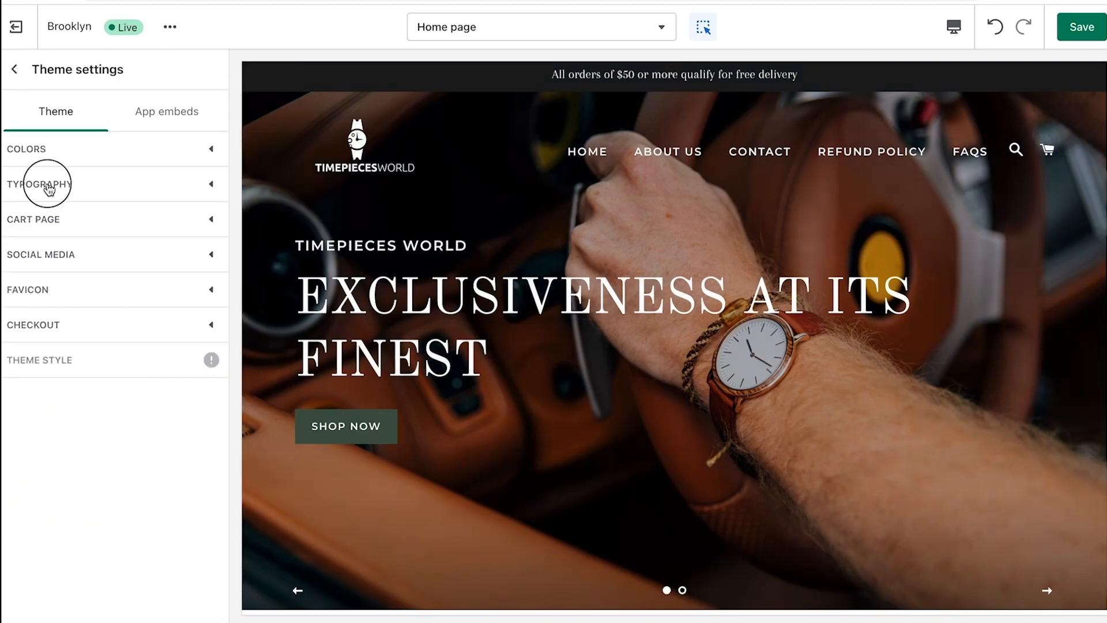
click(136, 337)
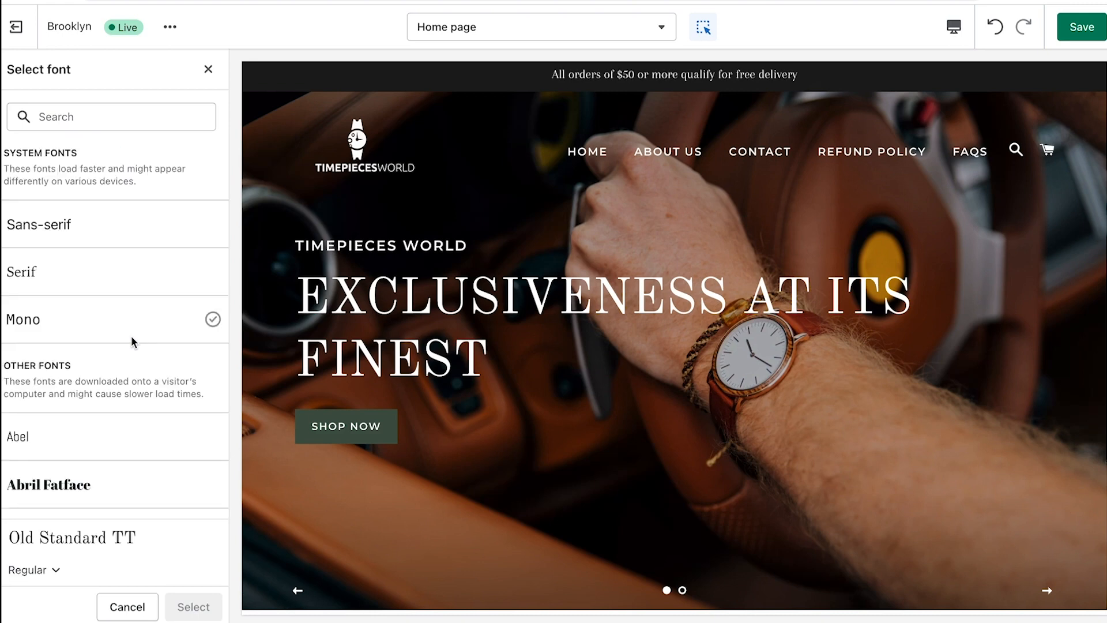
click(76, 119)
text(tit)
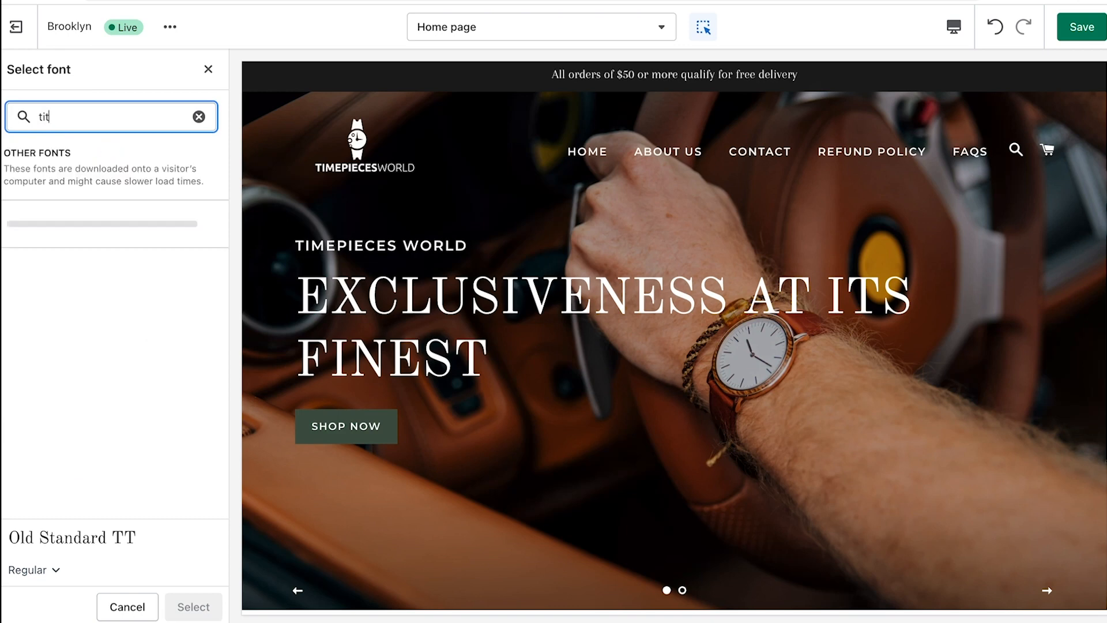
click(88, 216)
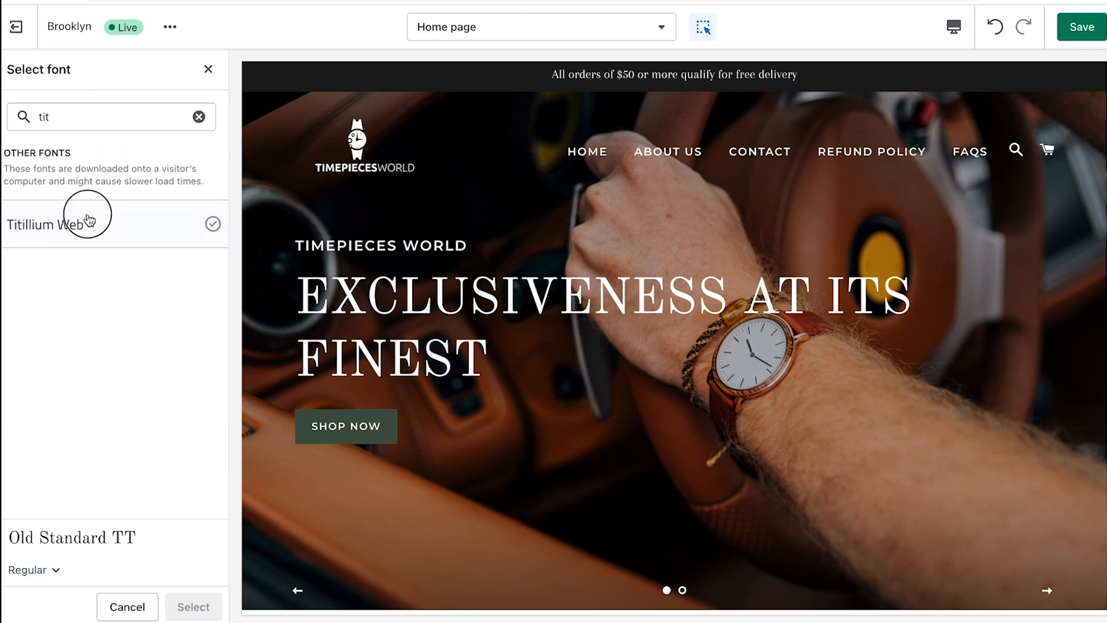
click(55, 571)
click(42, 539)
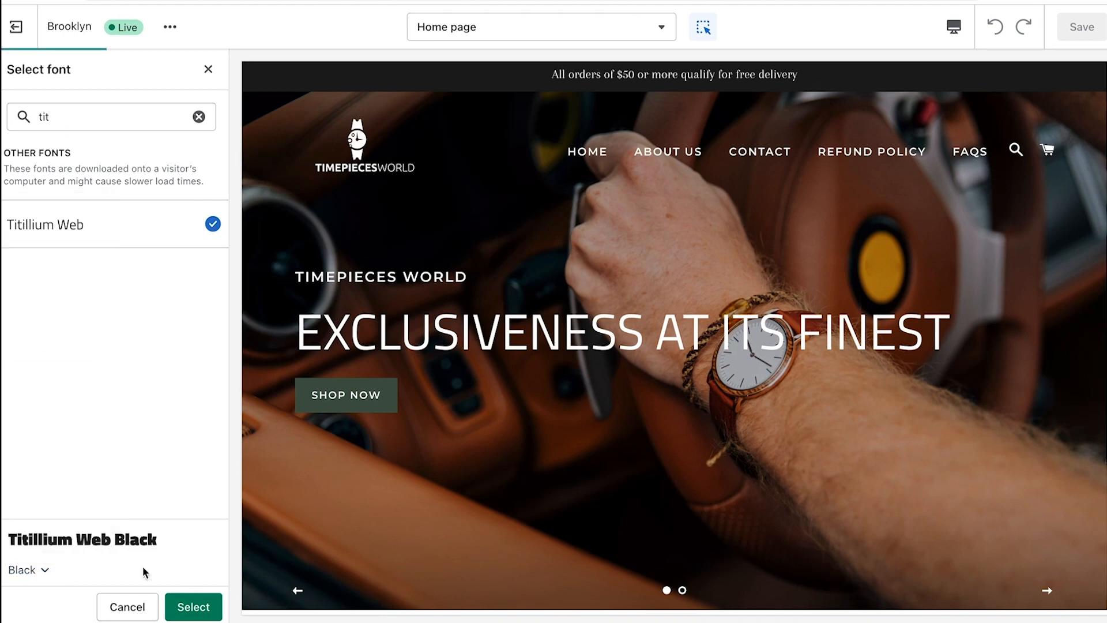
click(195, 608)
Set the accent text font to Titillium Web Black
scroll(151, 404, down, 3)
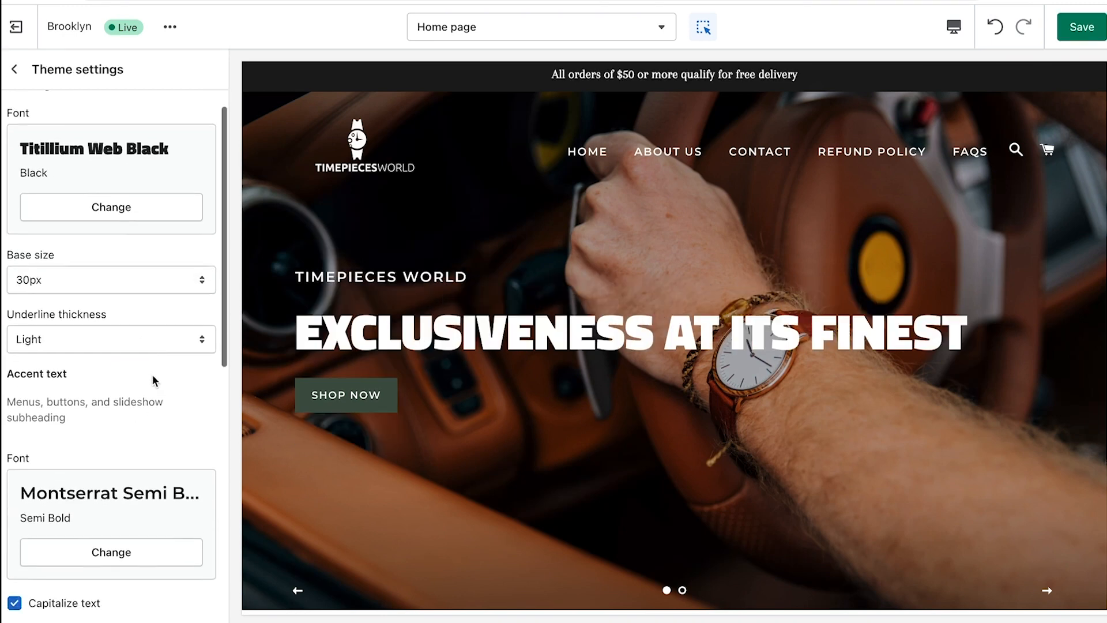
scroll(153, 374, down, 1)
click(92, 437)
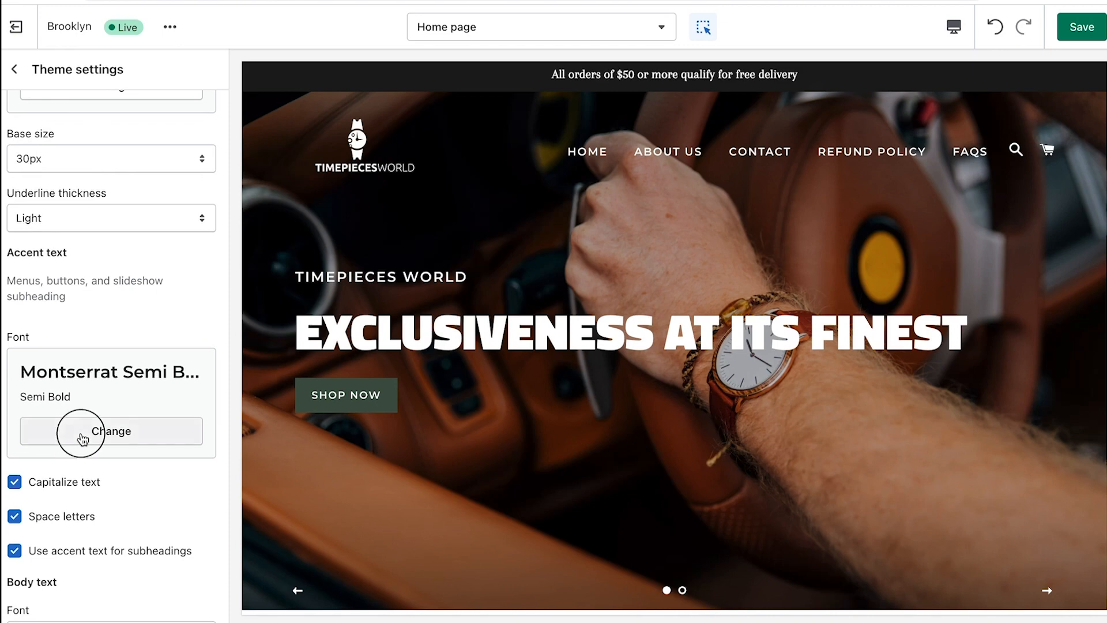
click(84, 117)
text(tit)
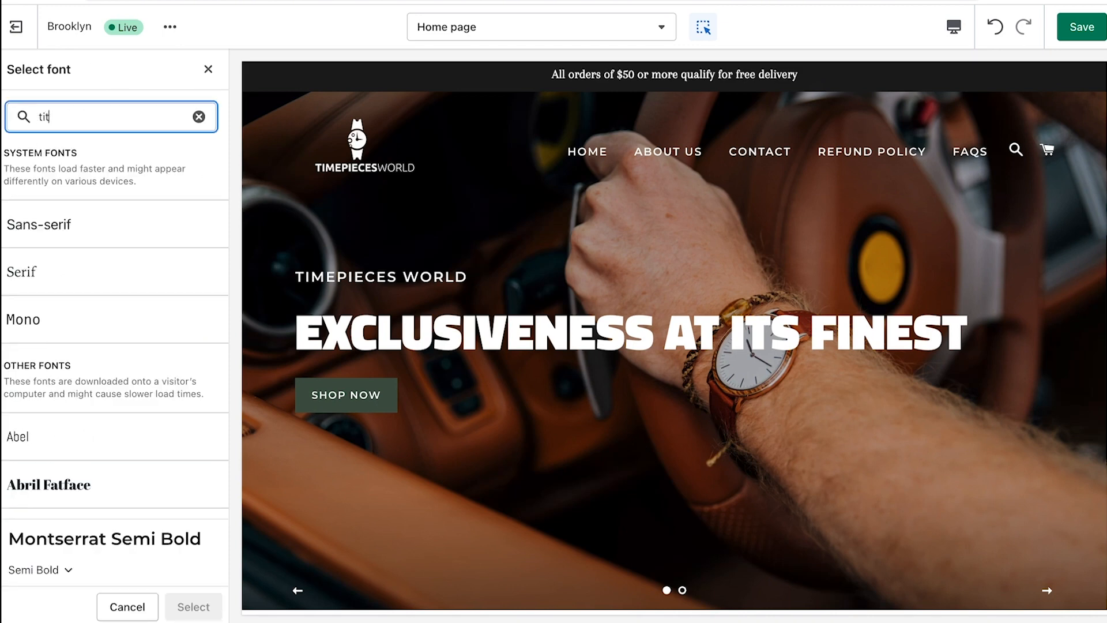
click(30, 225)
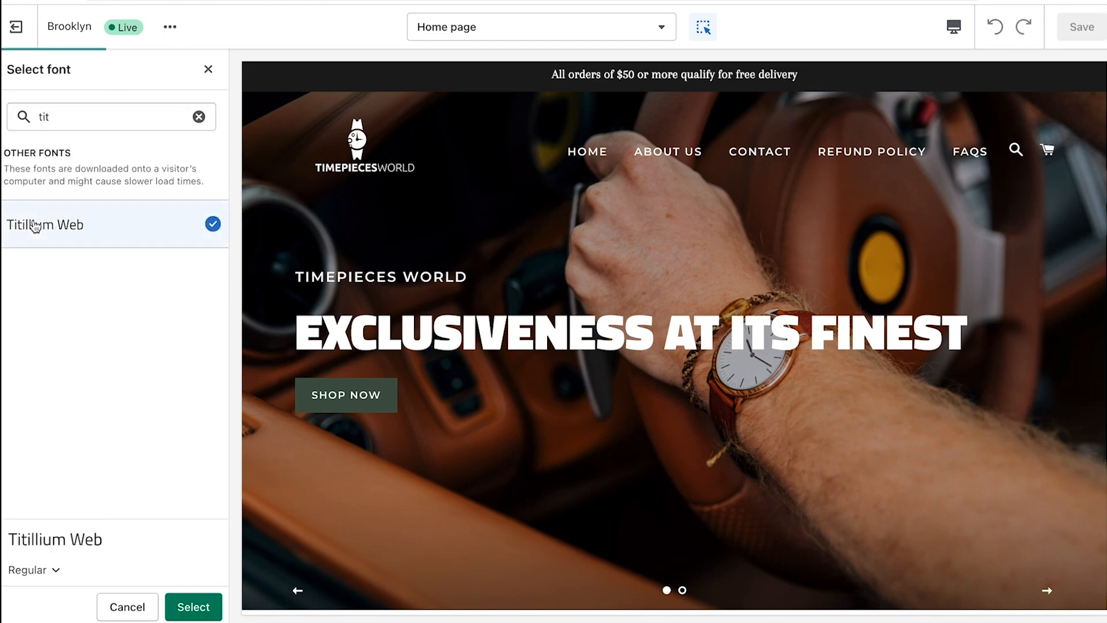
click(55, 571)
click(39, 540)
click(192, 607)
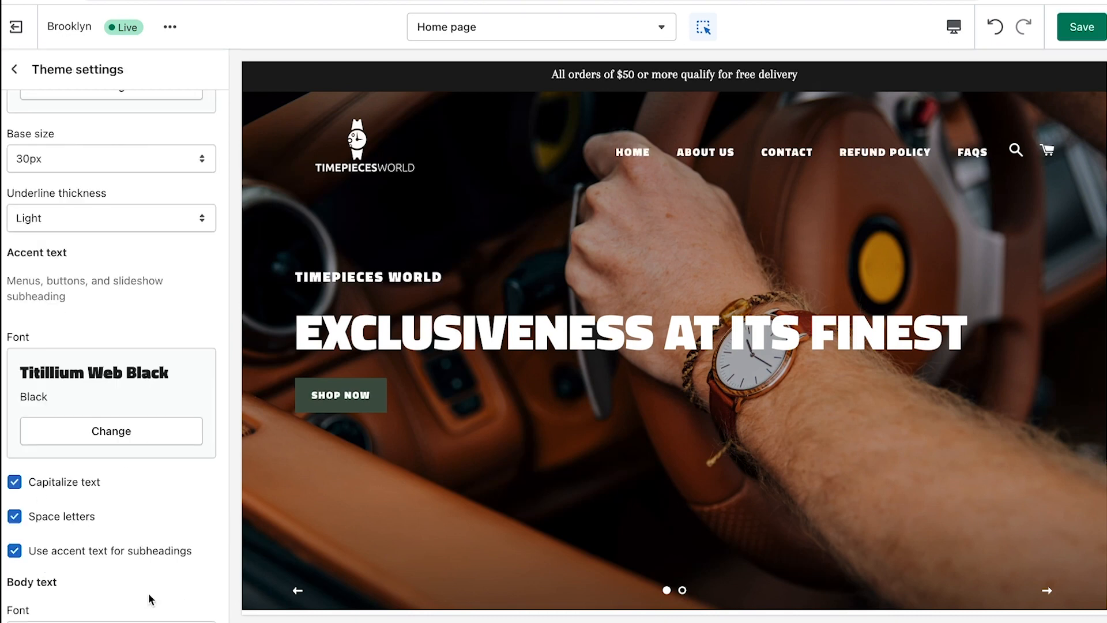
Set the body text font to Titillium Web Semi Bold
scroll(160, 375, down, 7)
click(116, 310)
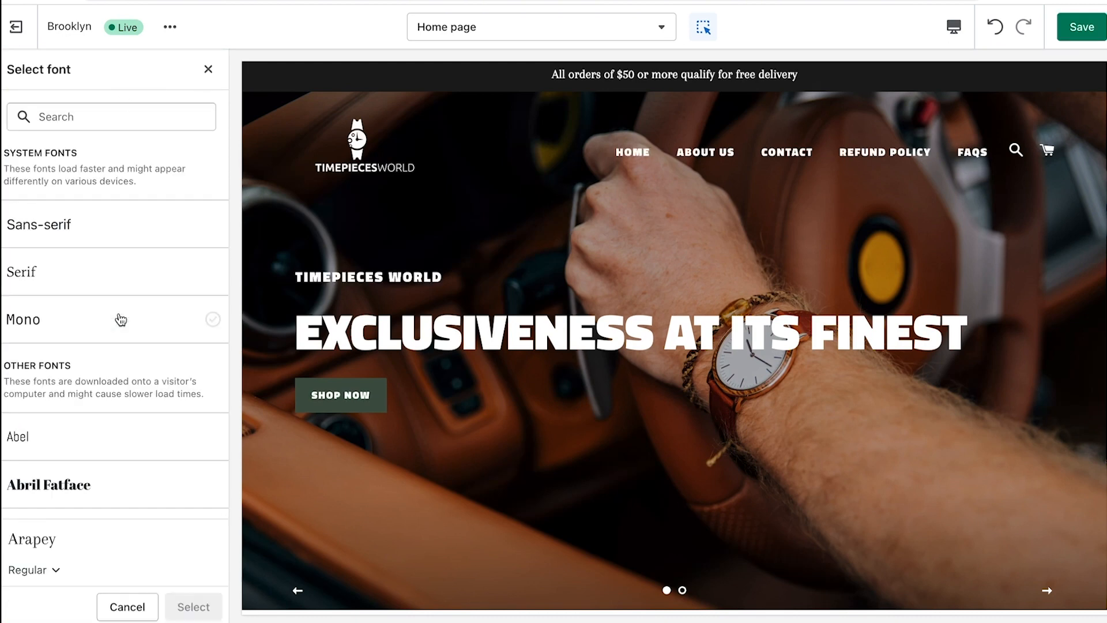
click(74, 114)
text(tit)
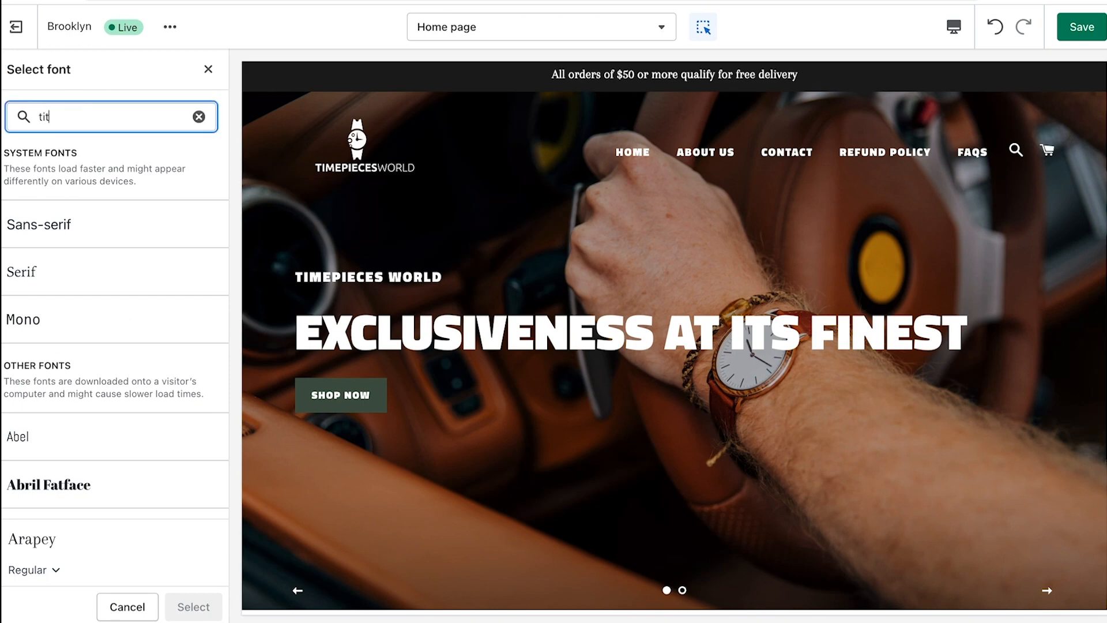
click(83, 231)
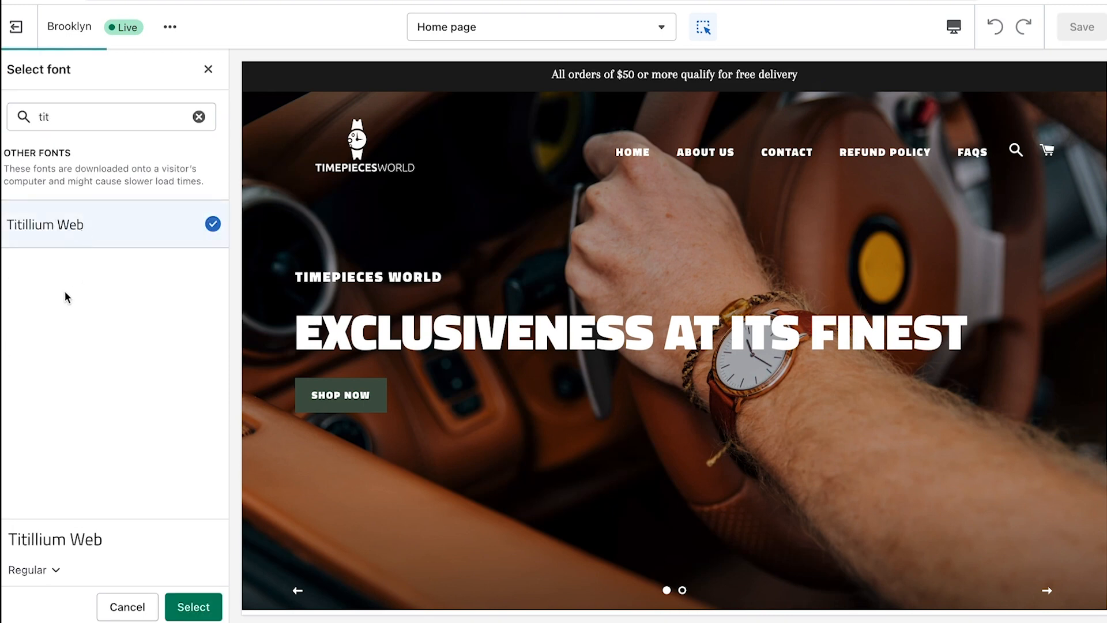
click(50, 571)
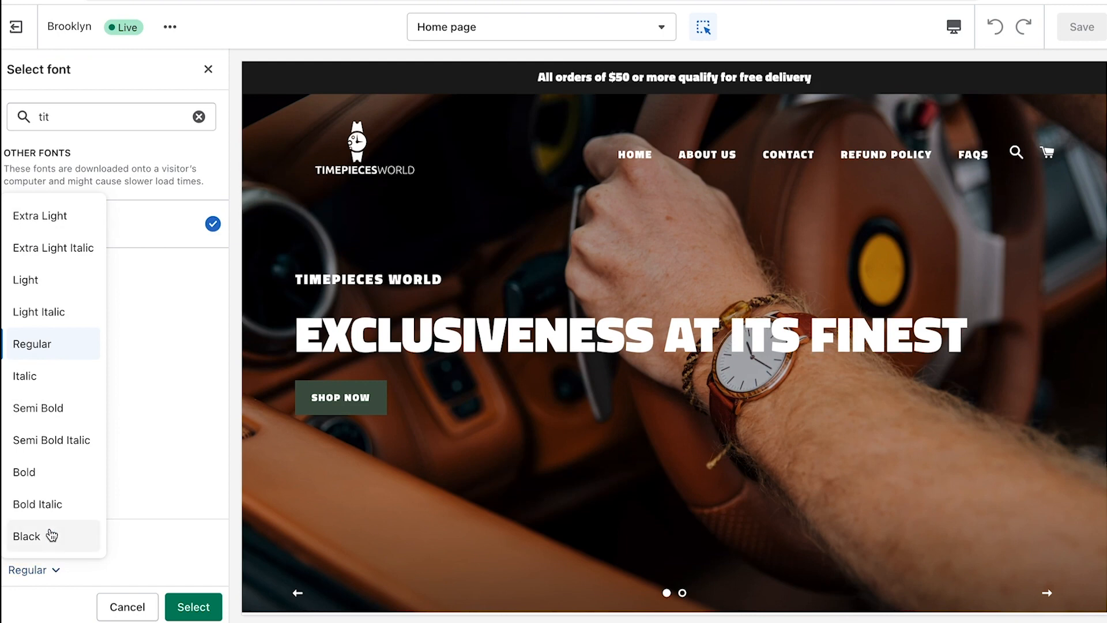
click(40, 405)
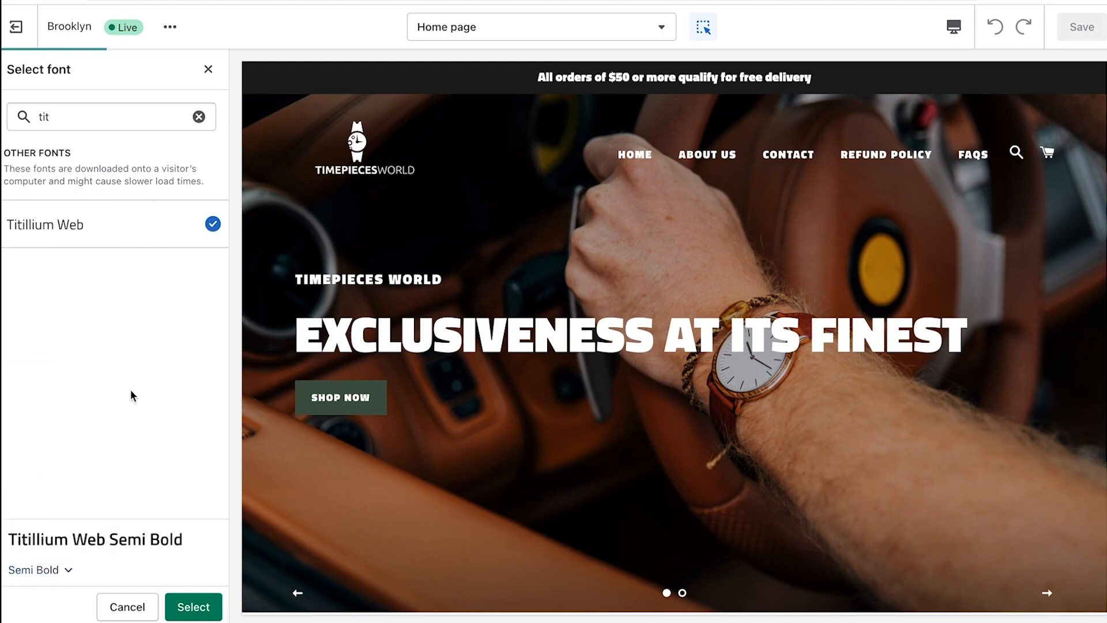
click(193, 607)
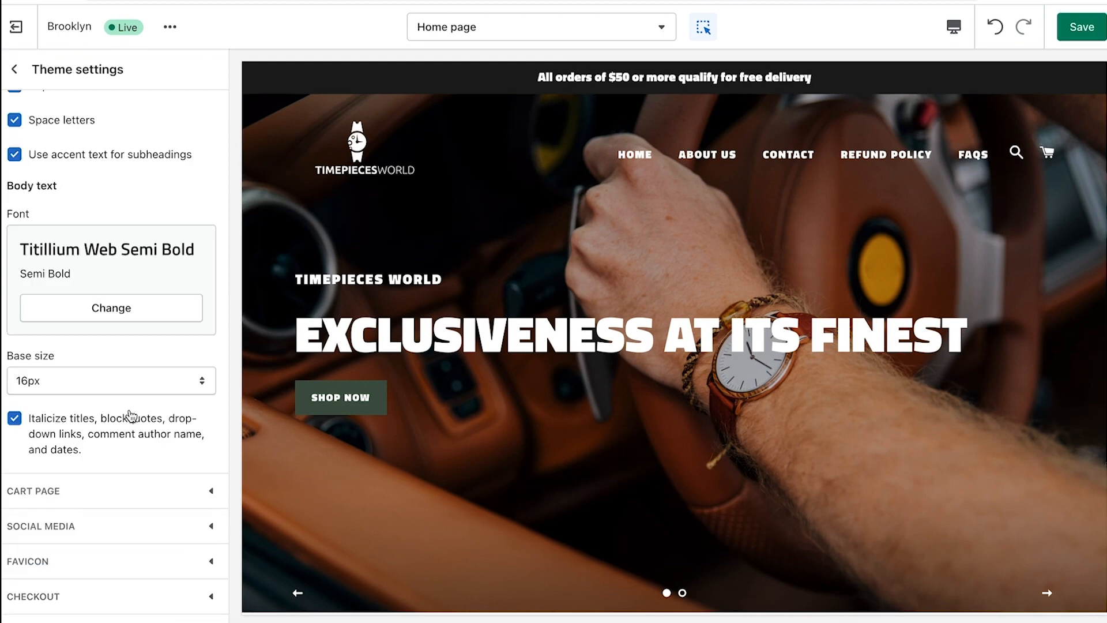
Save the fonts, change the header's announcement bar colour to #000000, and save again
click(1082, 27)
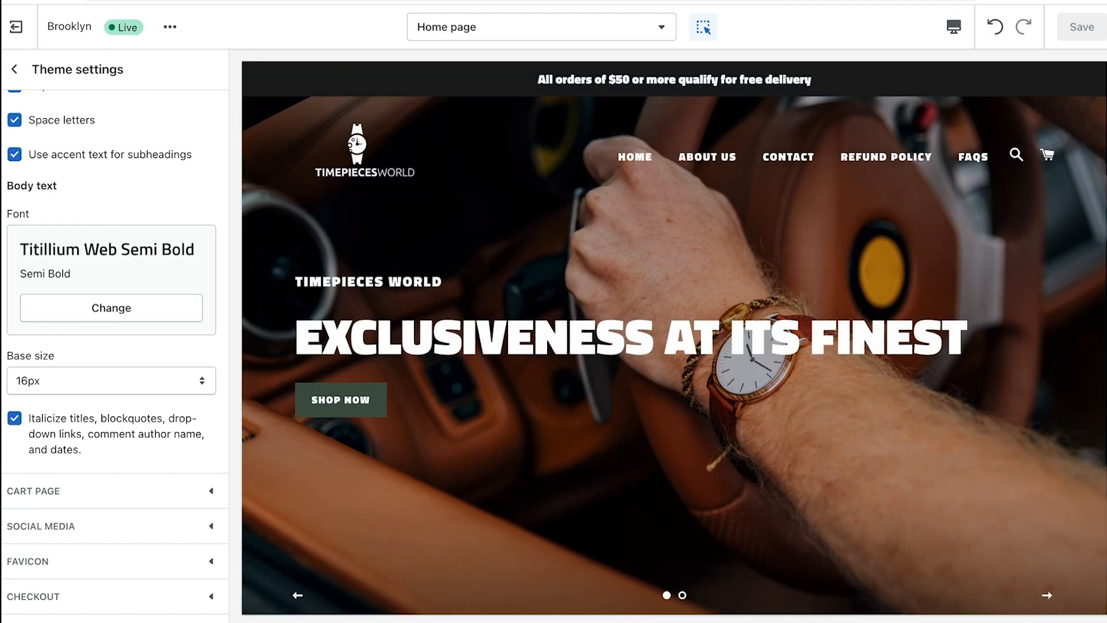
click(14, 69)
click(65, 110)
scroll(131, 240, down, 10)
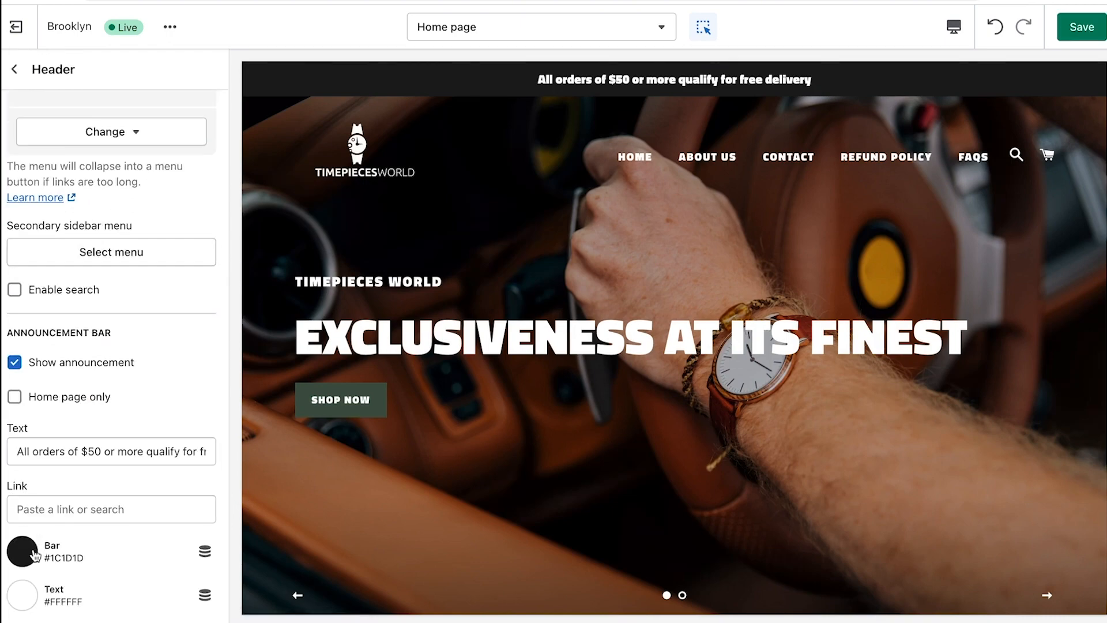
click(33, 554)
drag(136, 363, 143, 377)
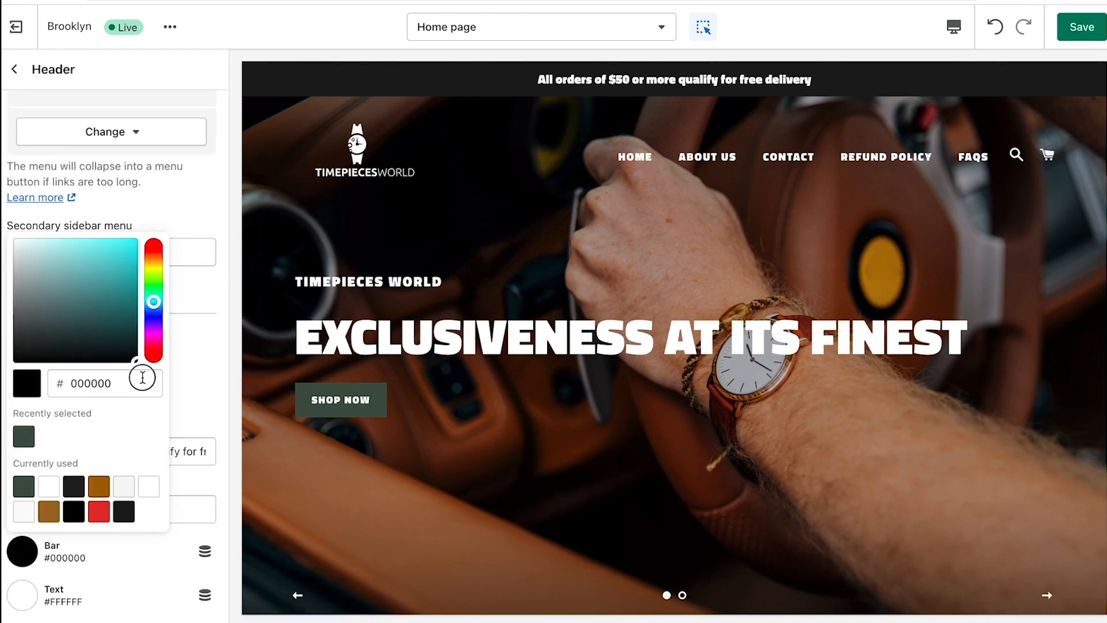
click(214, 340)
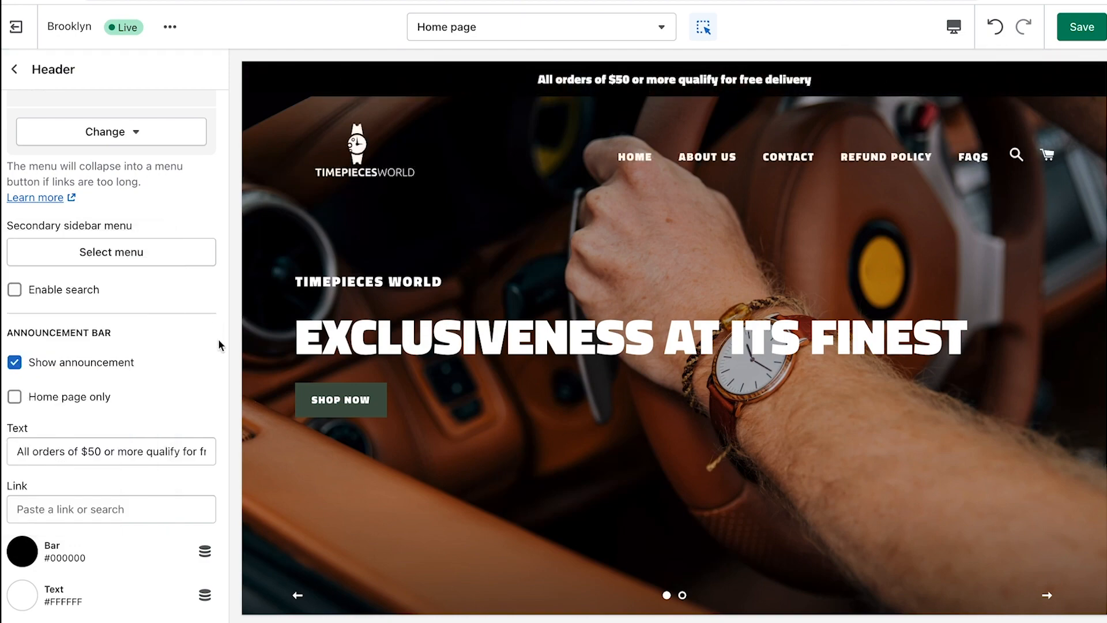
click(1081, 30)
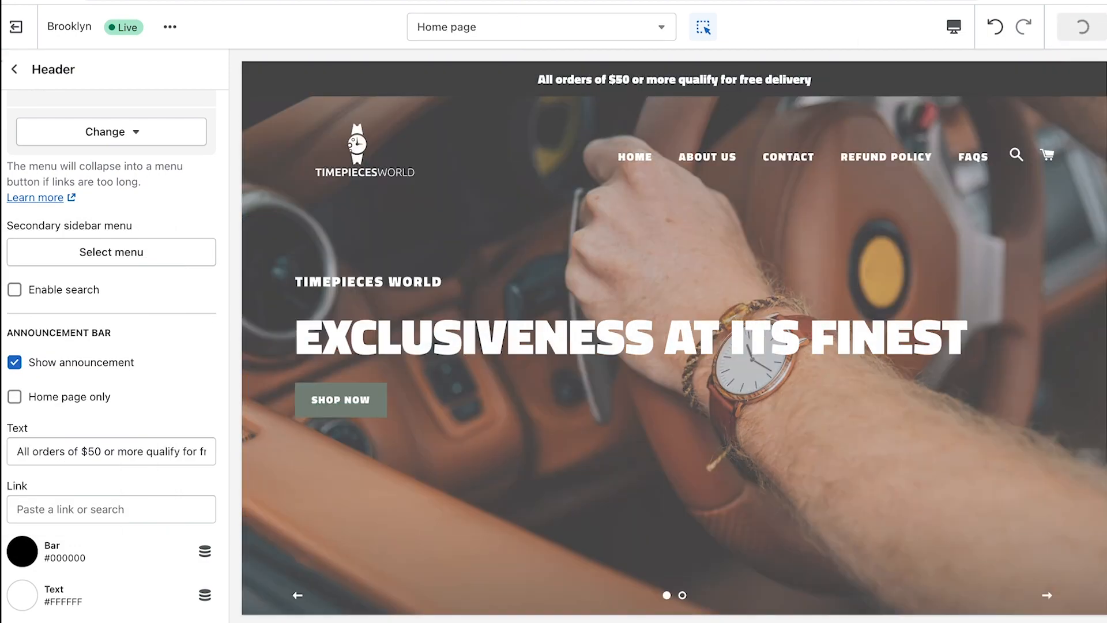
click(15, 68)
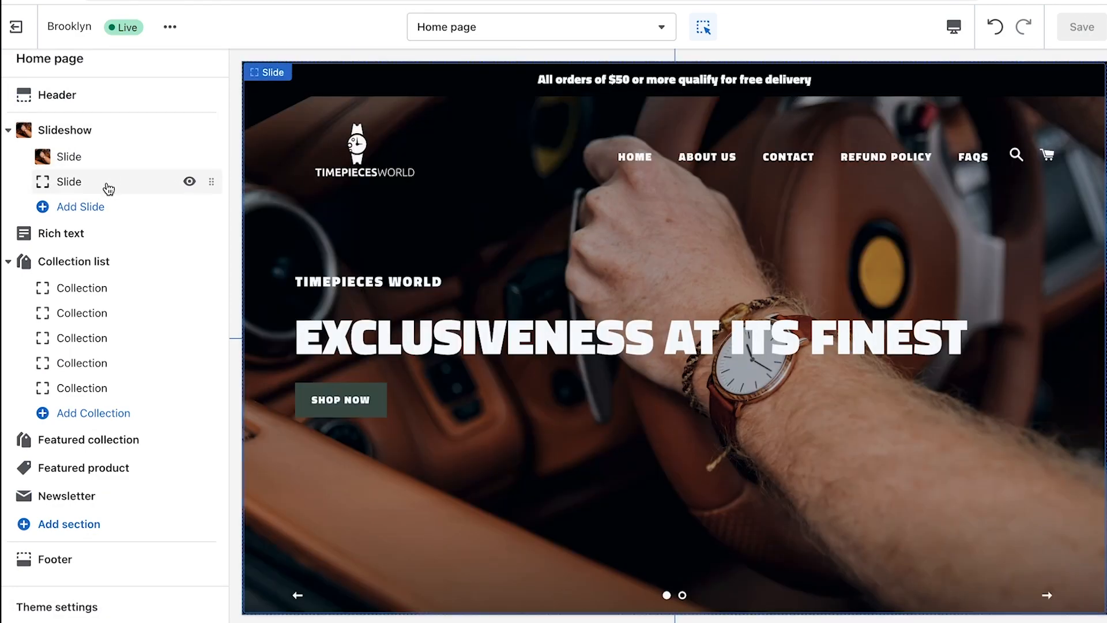
Set the second slide's image to the free 'watch' stock photo of two men in suits
click(106, 182)
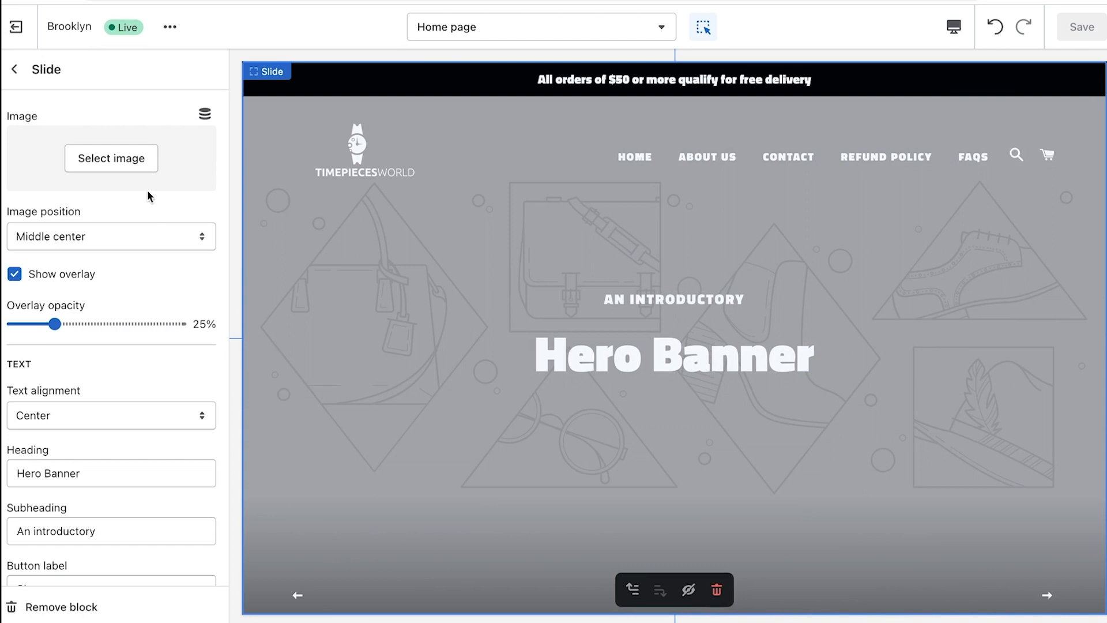
click(117, 159)
click(153, 124)
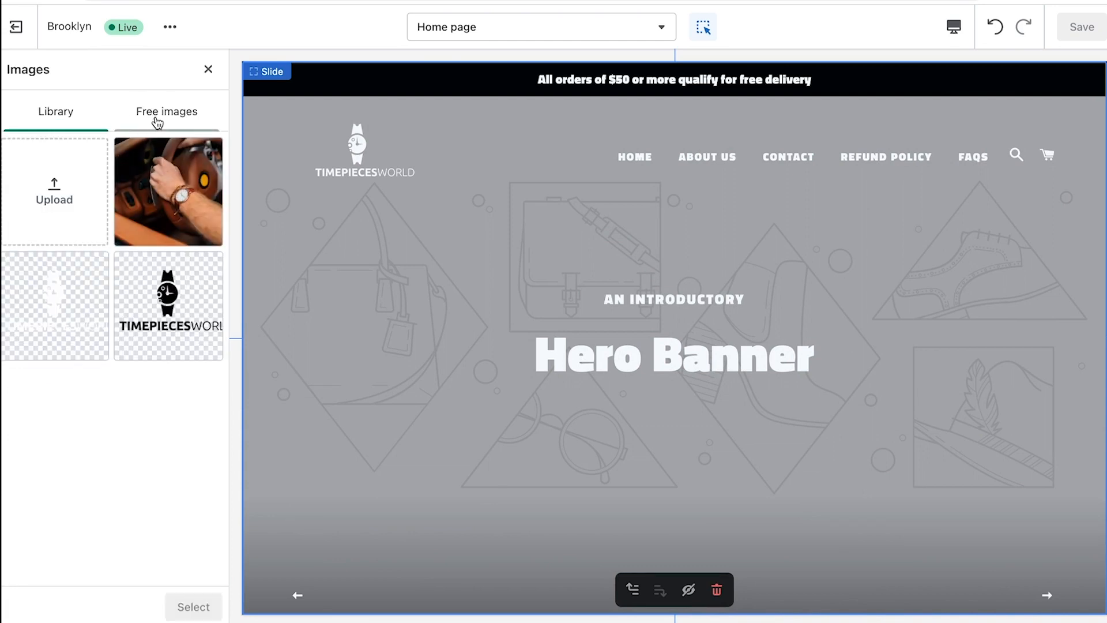
click(149, 148)
text(wat)
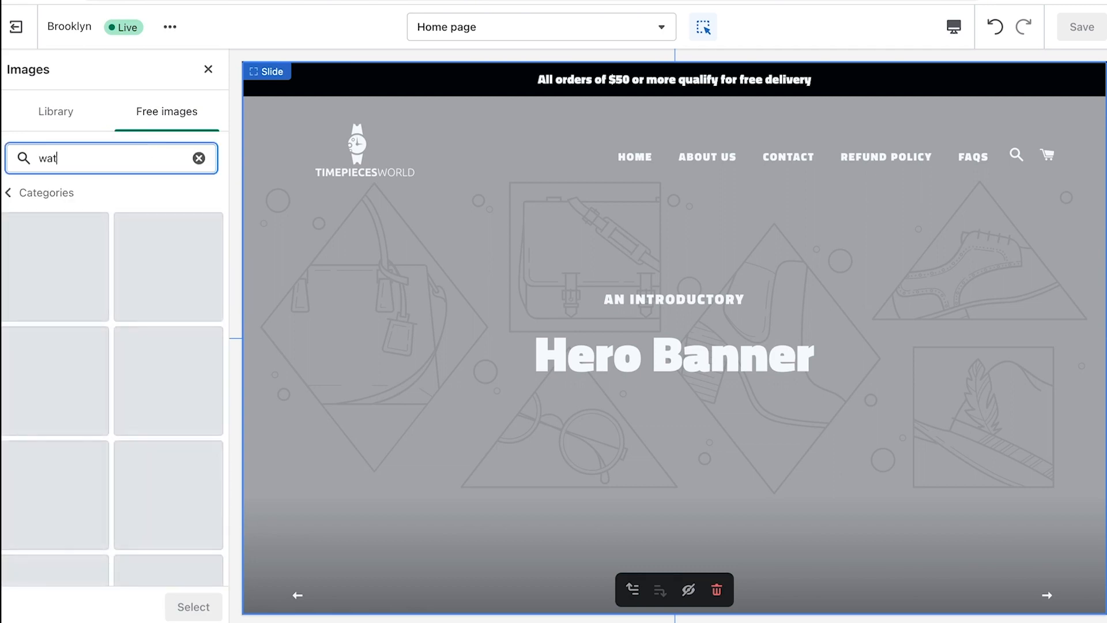
text(ch)
scroll(147, 197, down, 15)
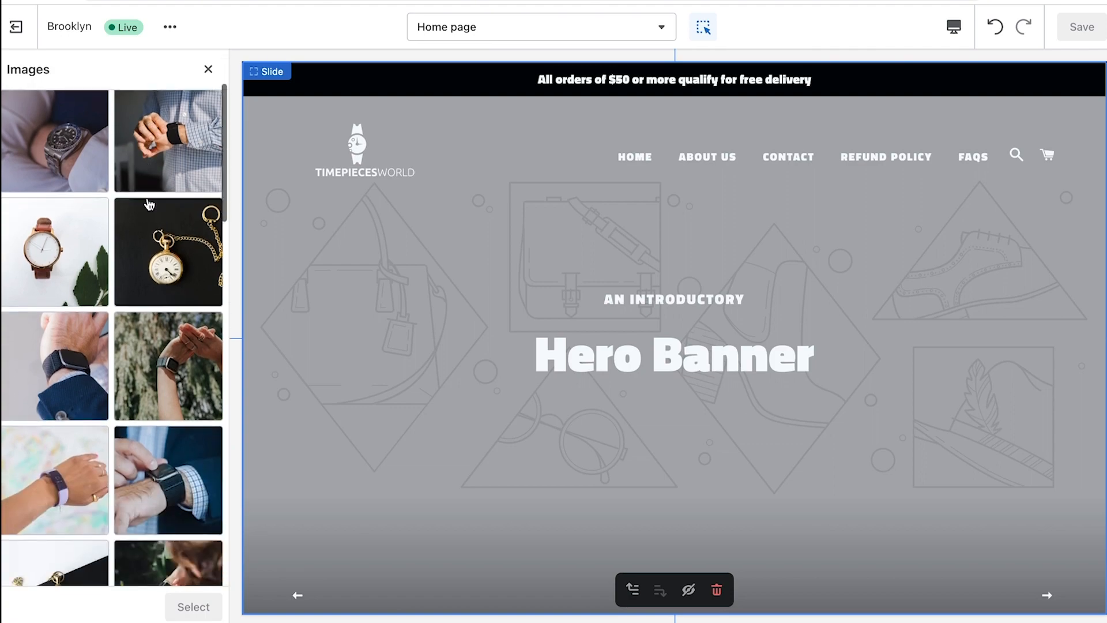
click(67, 297)
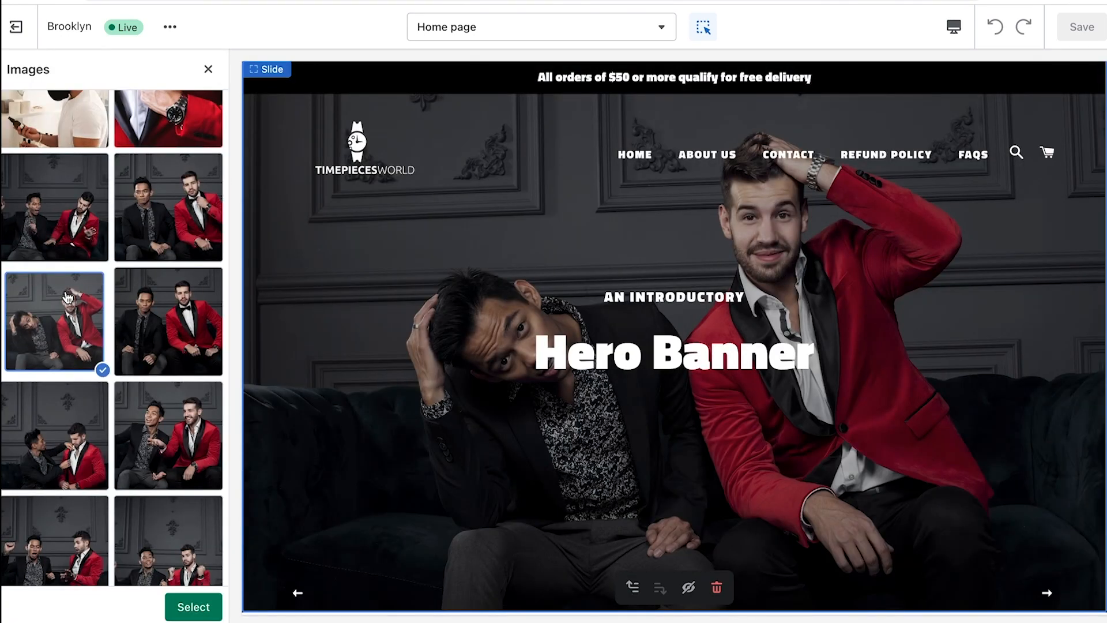
click(194, 607)
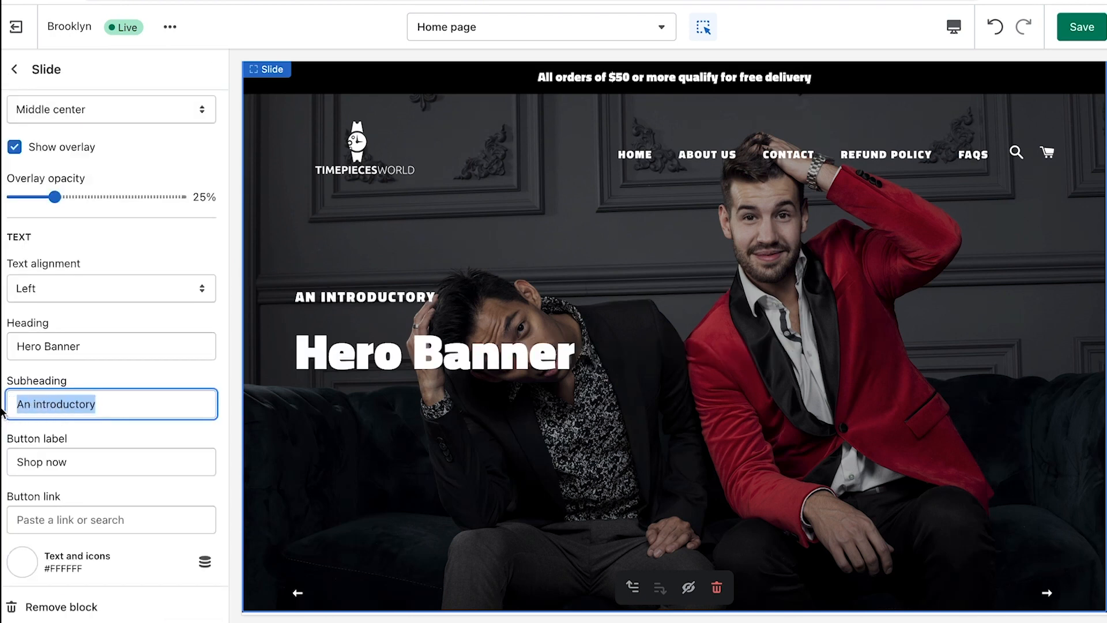
Enter 'Discover the most exquisite timepieces' and change the slide heading to 'FOR ANY OCCASION'
text(Discover the most)
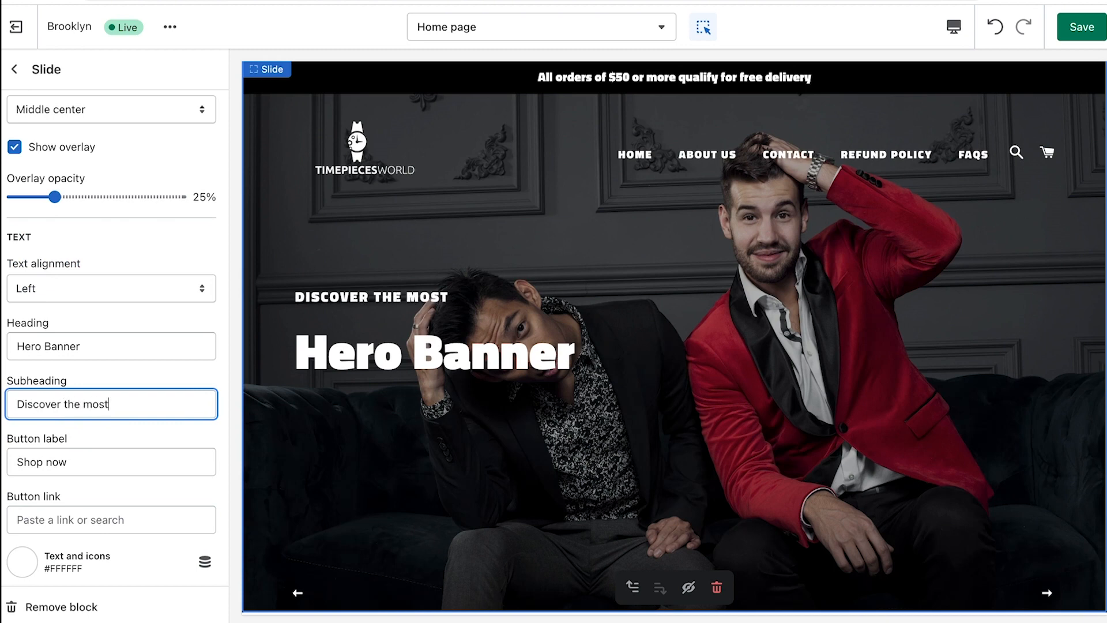
text( exquisite timepieces)
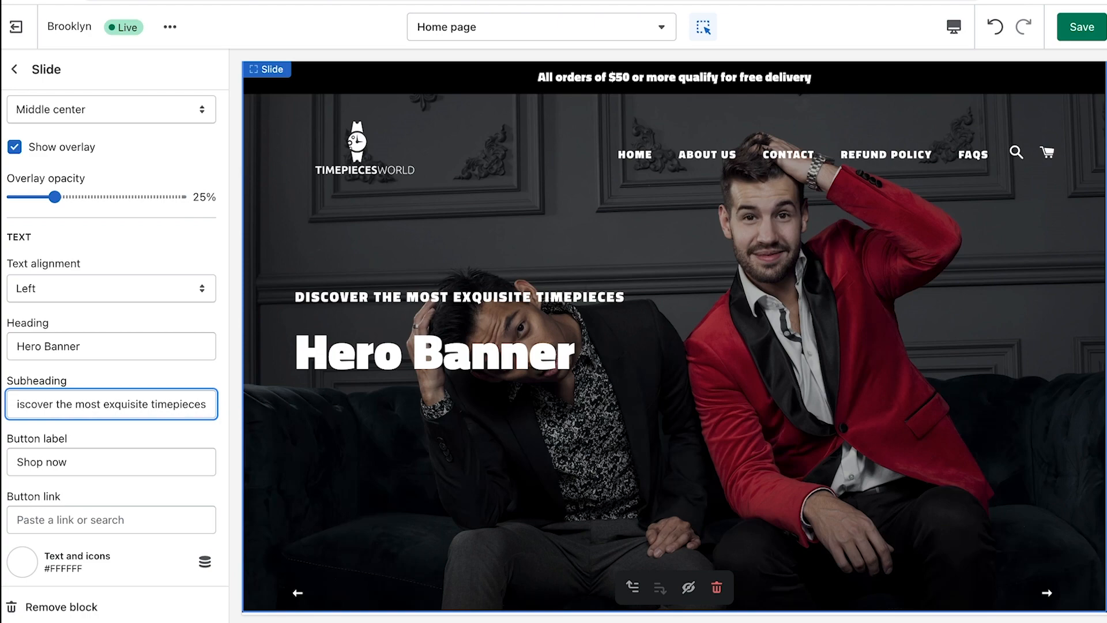
drag(84, 347, 4, 347)
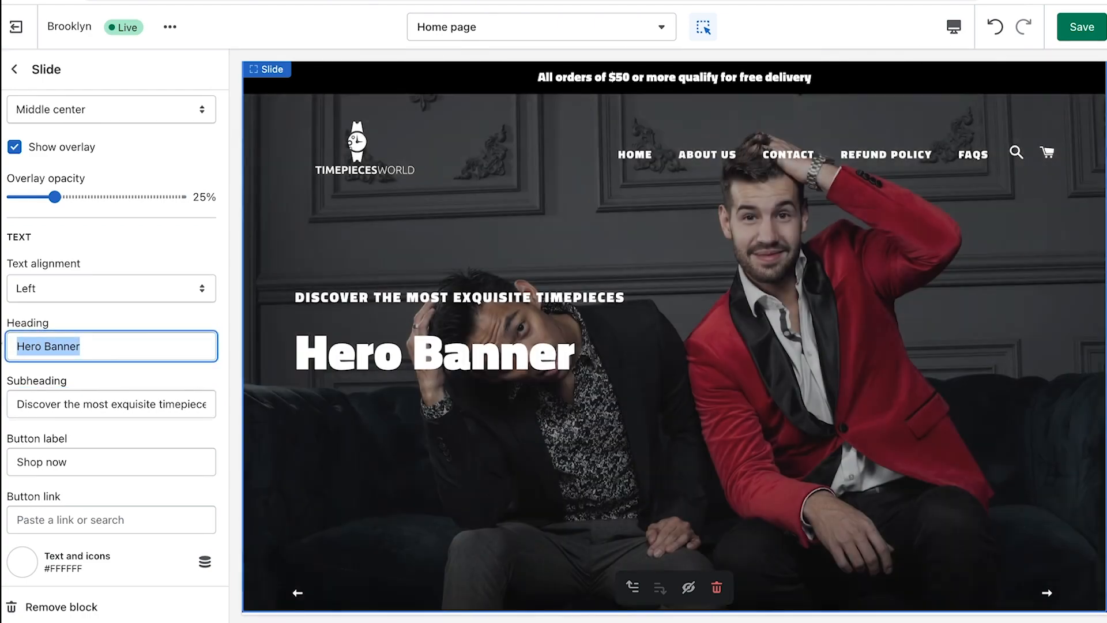
text(FOR ANY )
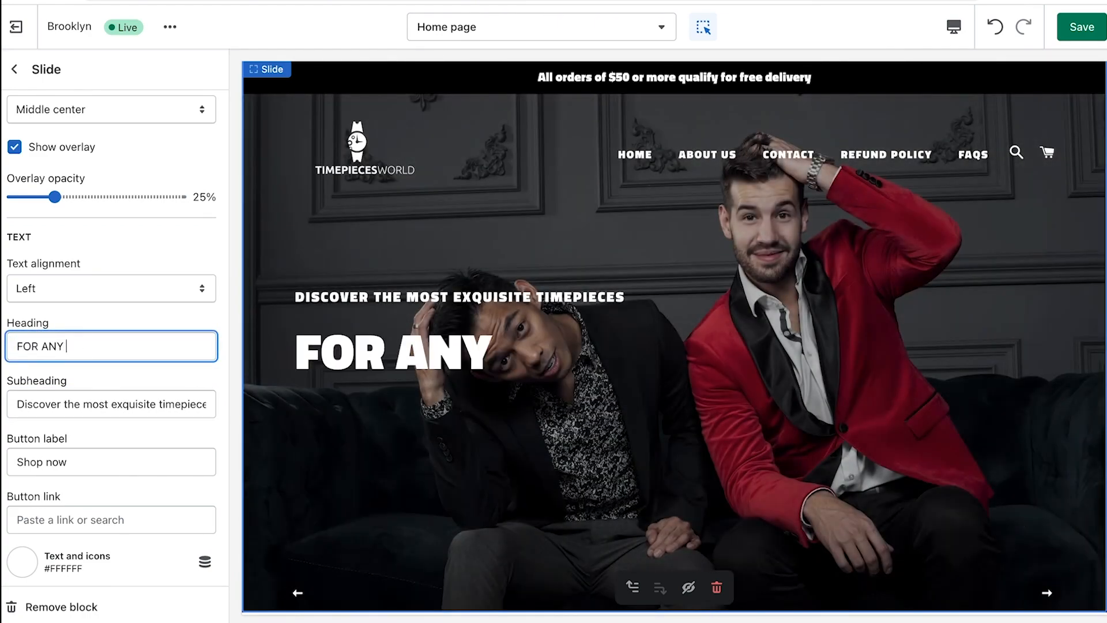
text(OCCASION)
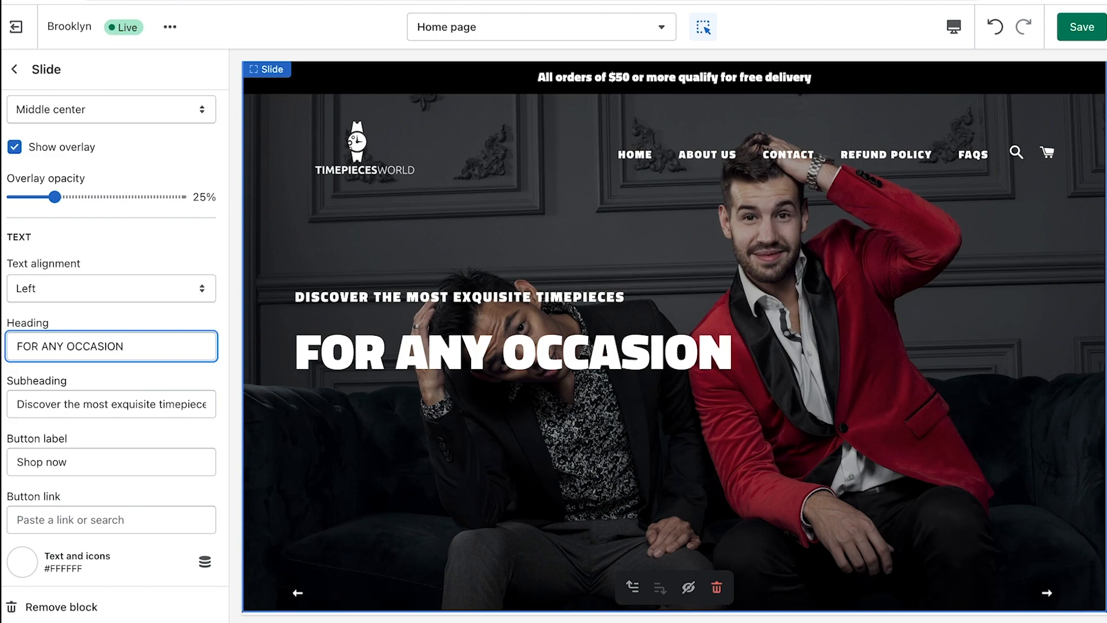
Link the slide button to All collections and label it 'LEARN MORE'
scroll(109, 403, down, 2)
click(110, 436)
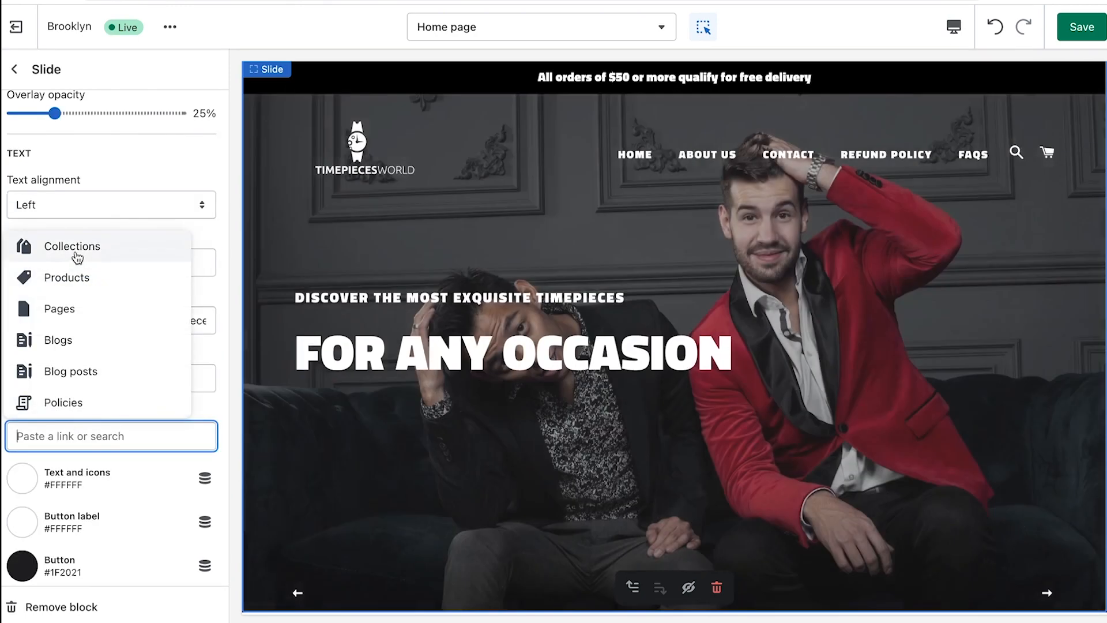
click(77, 256)
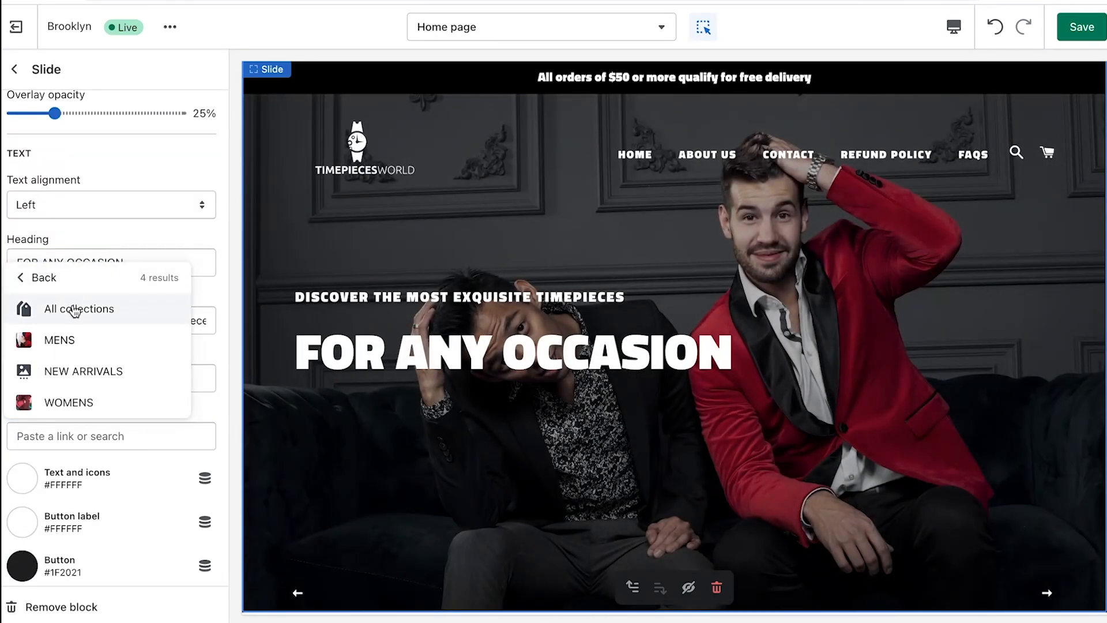
click(75, 311)
click(123, 376)
text(LE)
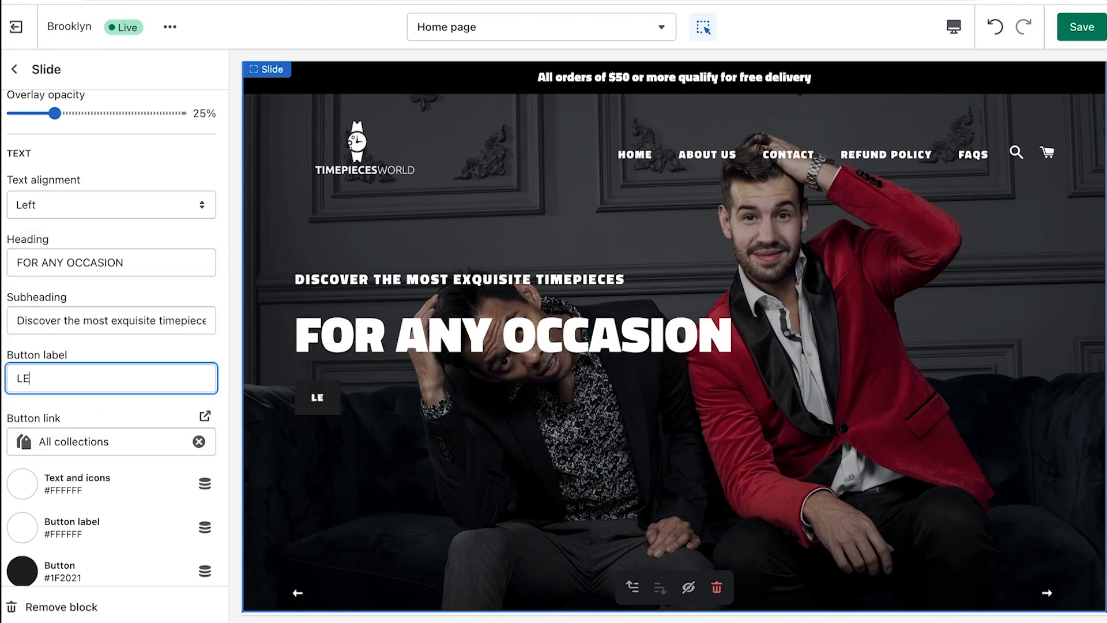
text(ARN MORE)
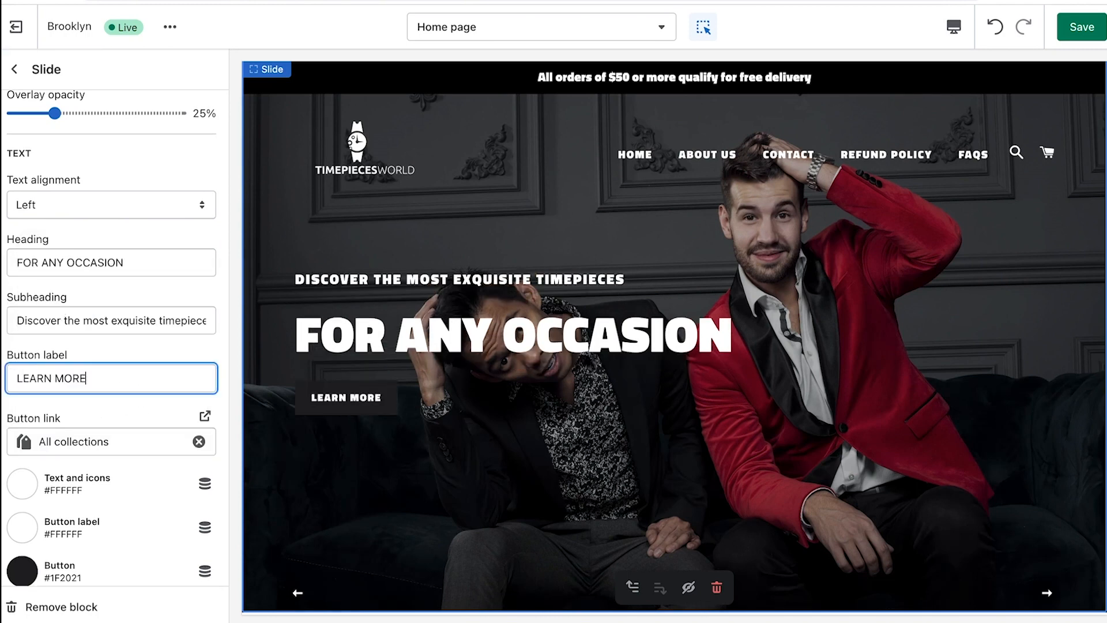
Make the button label black and the button white, then save
scroll(57, 491, down, 1)
click(23, 507)
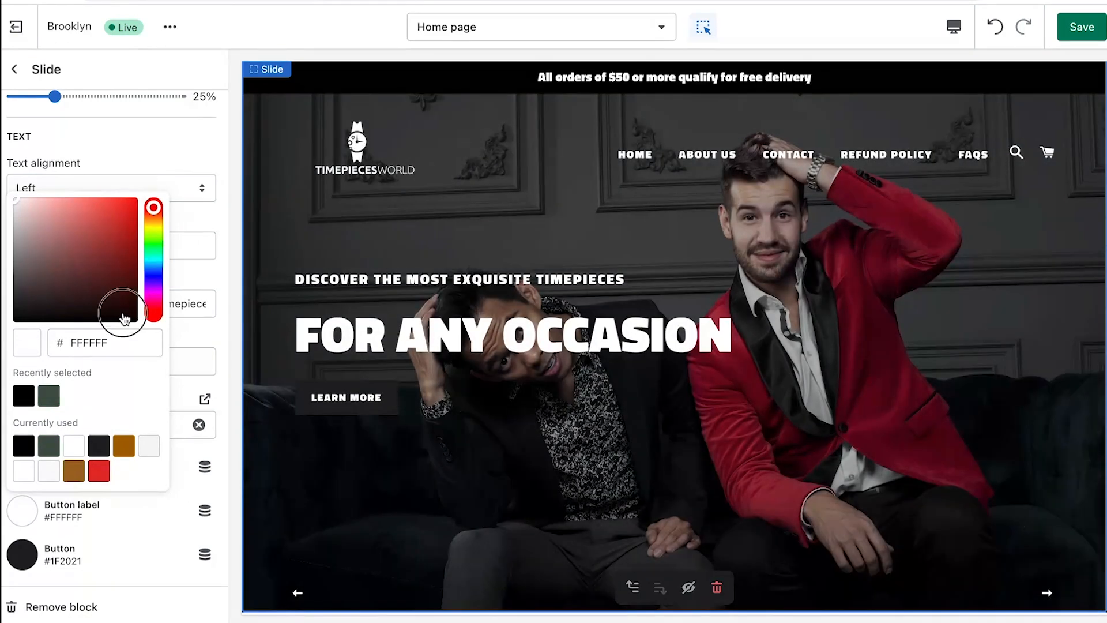
click(133, 319)
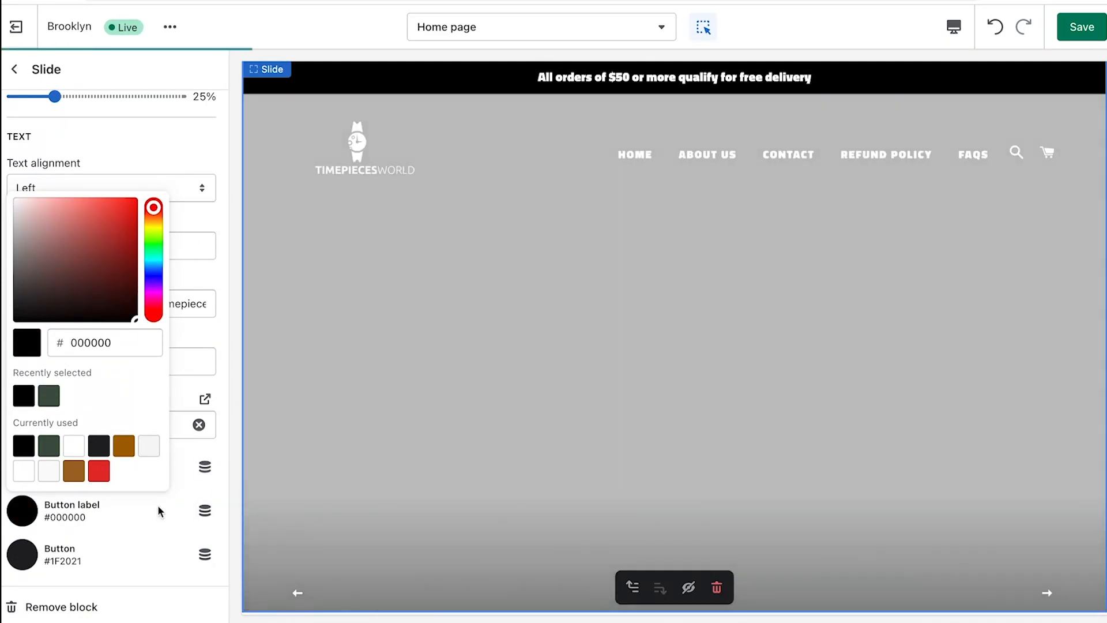
click(157, 504)
click(22, 554)
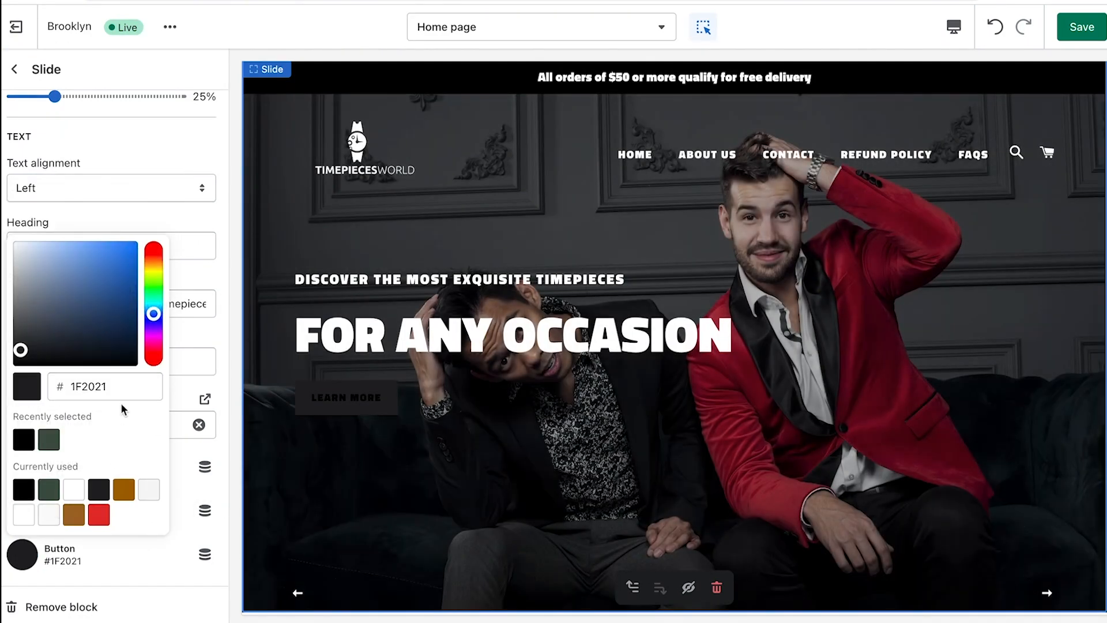
click(74, 489)
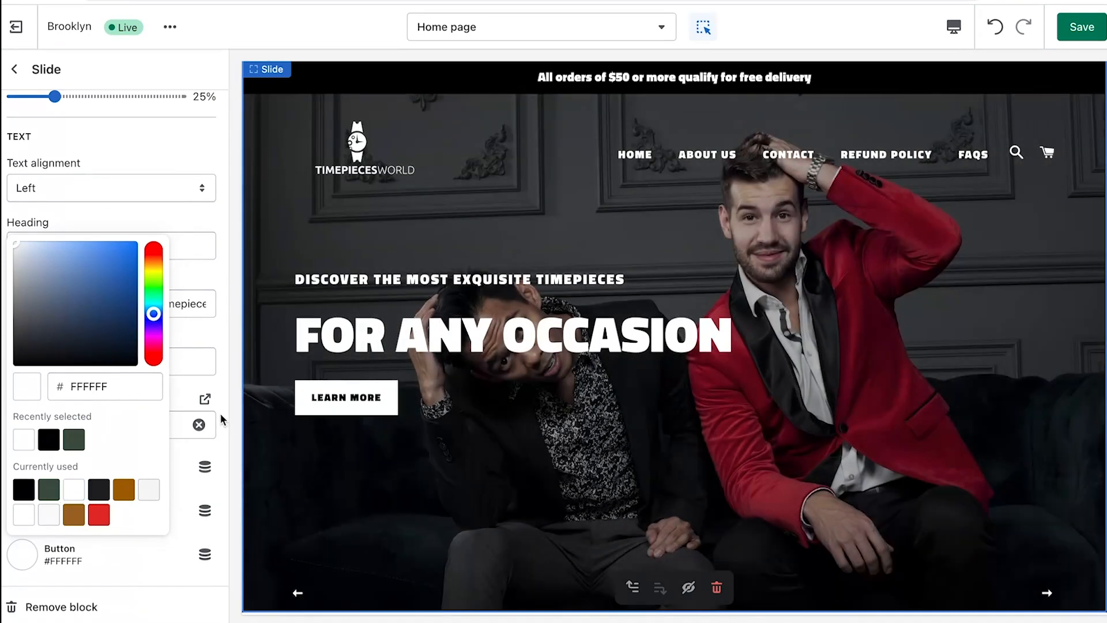
click(220, 413)
click(1073, 38)
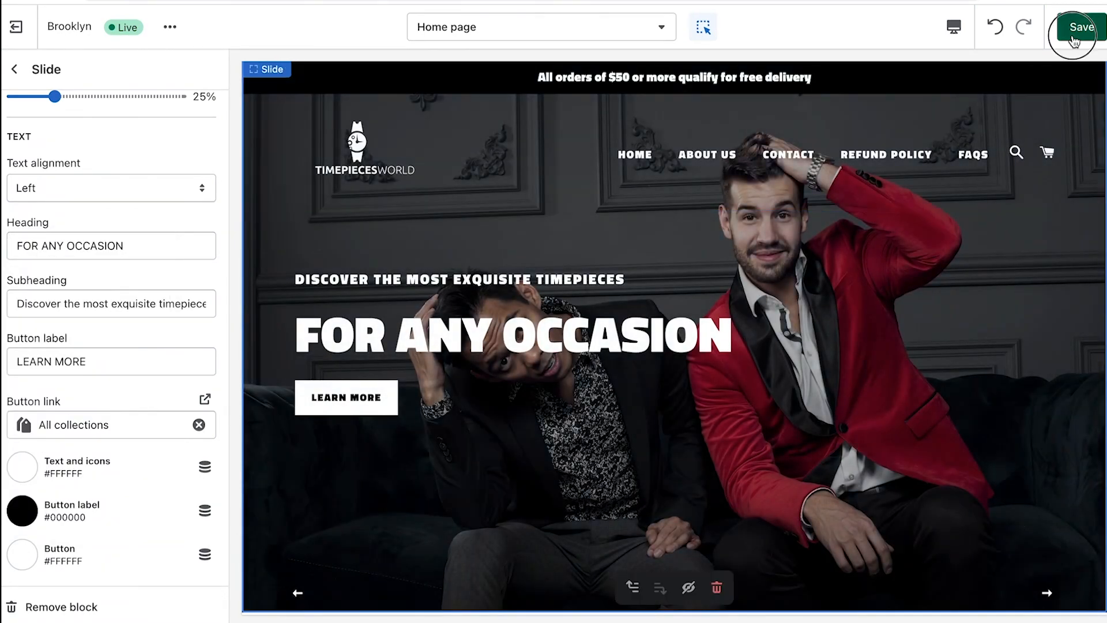
scroll(218, 247, up, 4)
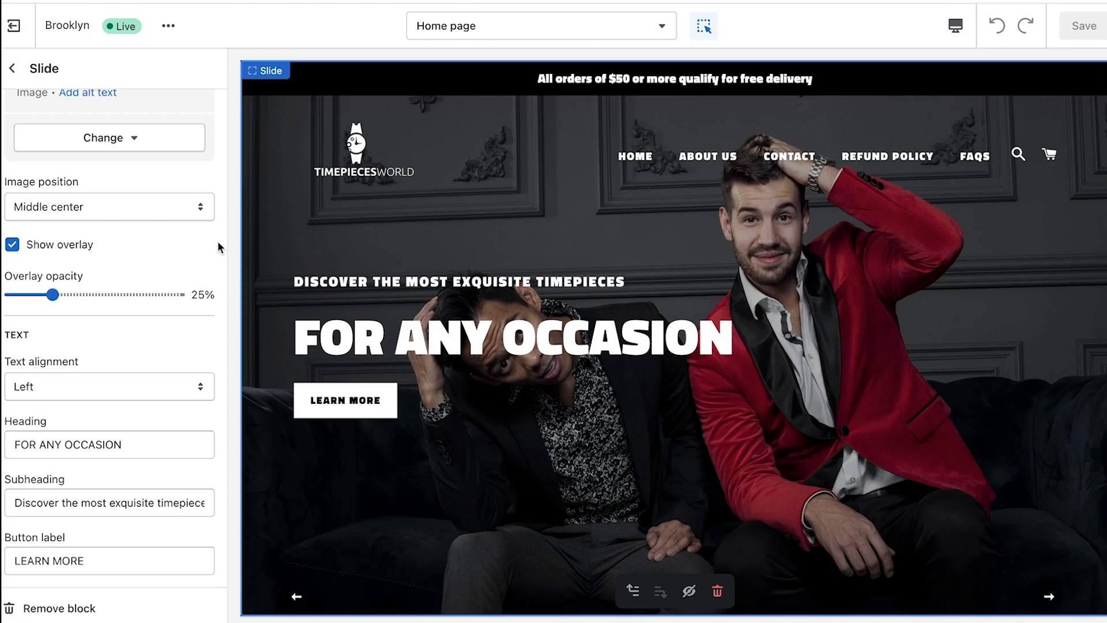
scroll(217, 241, up, 4)
Open the Rich text section, briefly try an 'Our story' heading, then remove the section
click(12, 68)
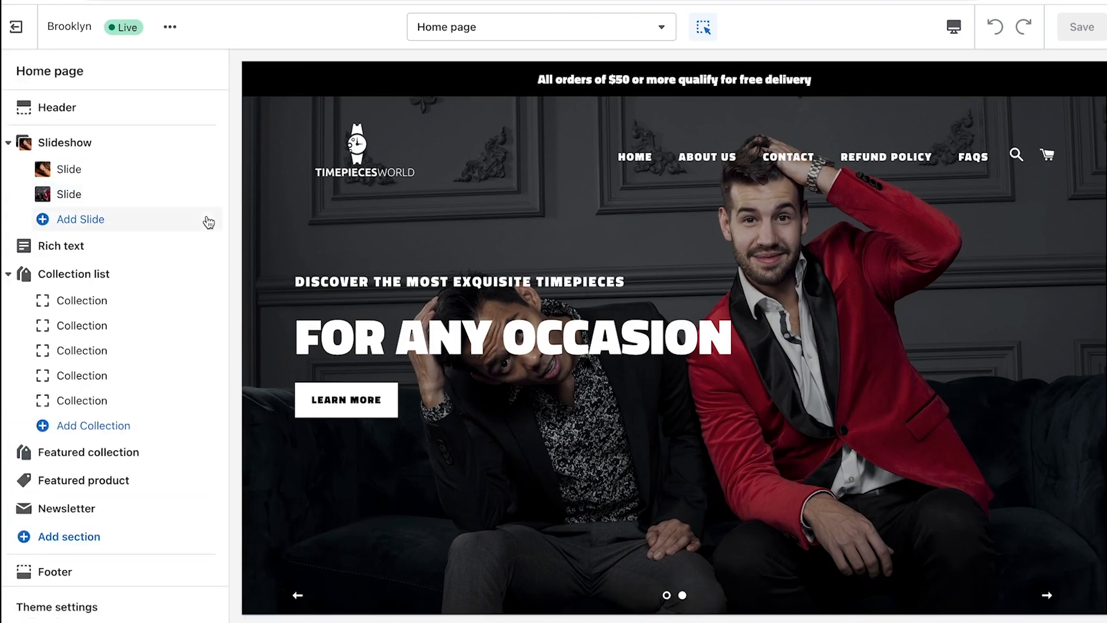
mouse_move(164, 248)
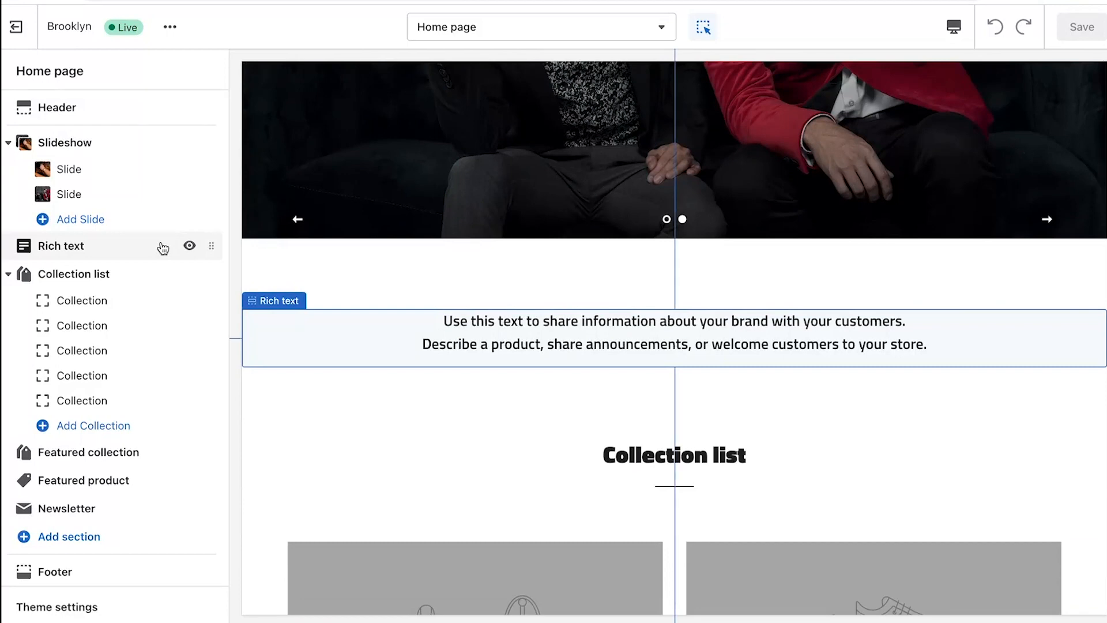
click(163, 248)
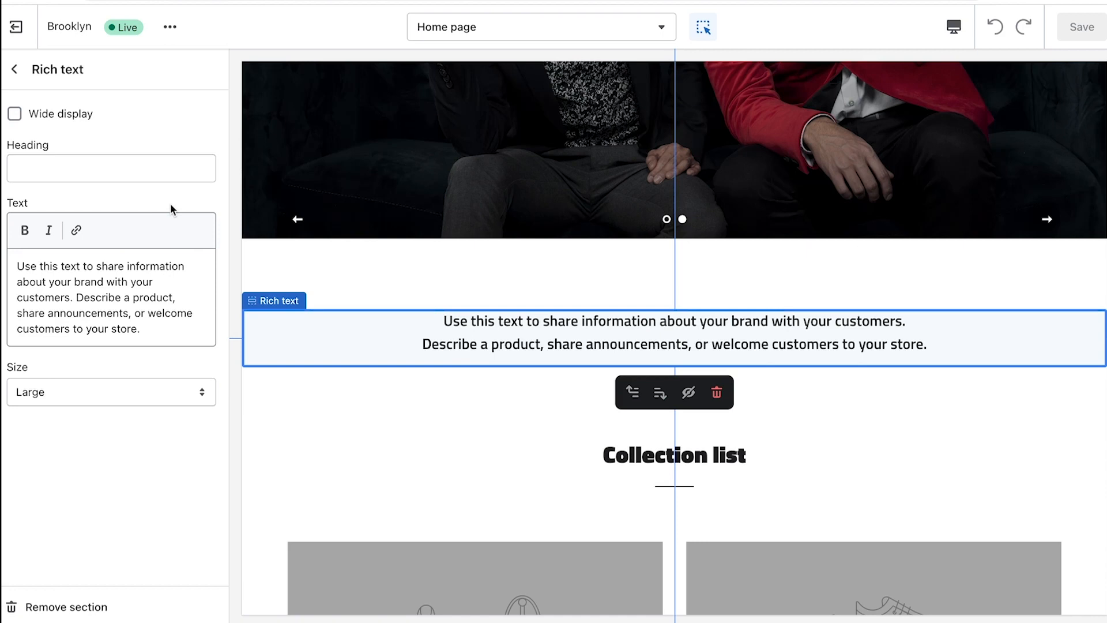
click(171, 168)
text(Our stor)
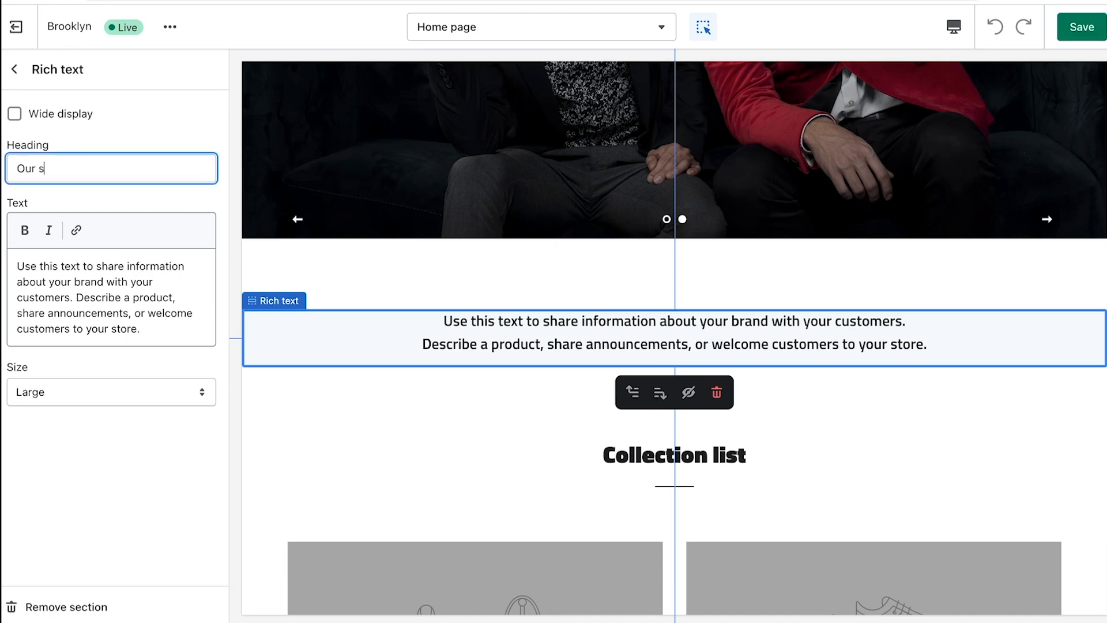
text(y)
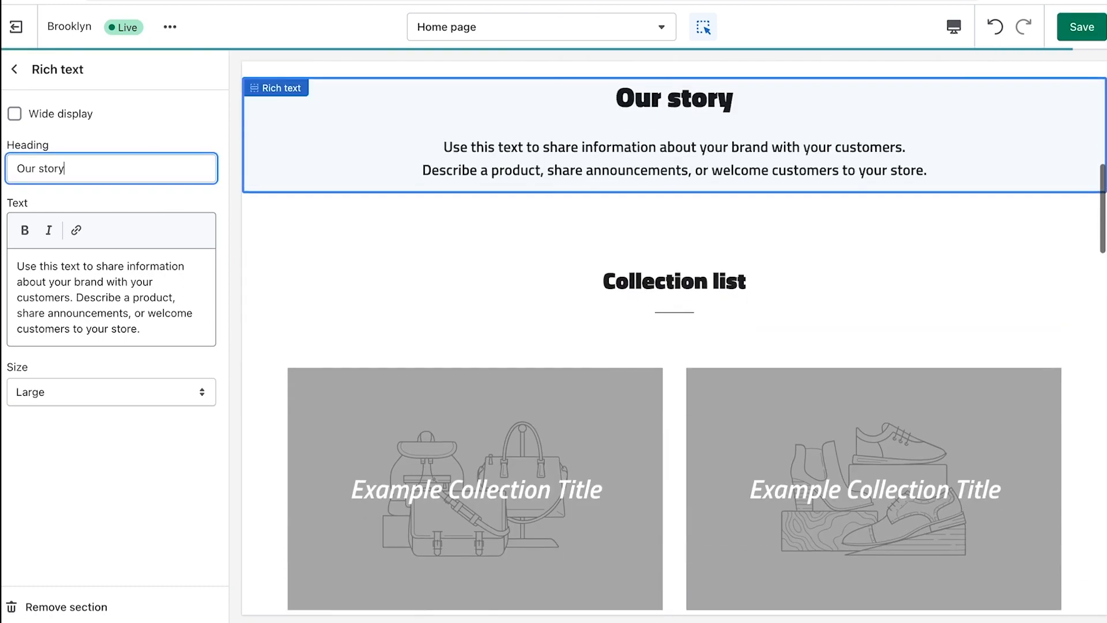
drag(153, 333, 1, 258)
click(164, 329)
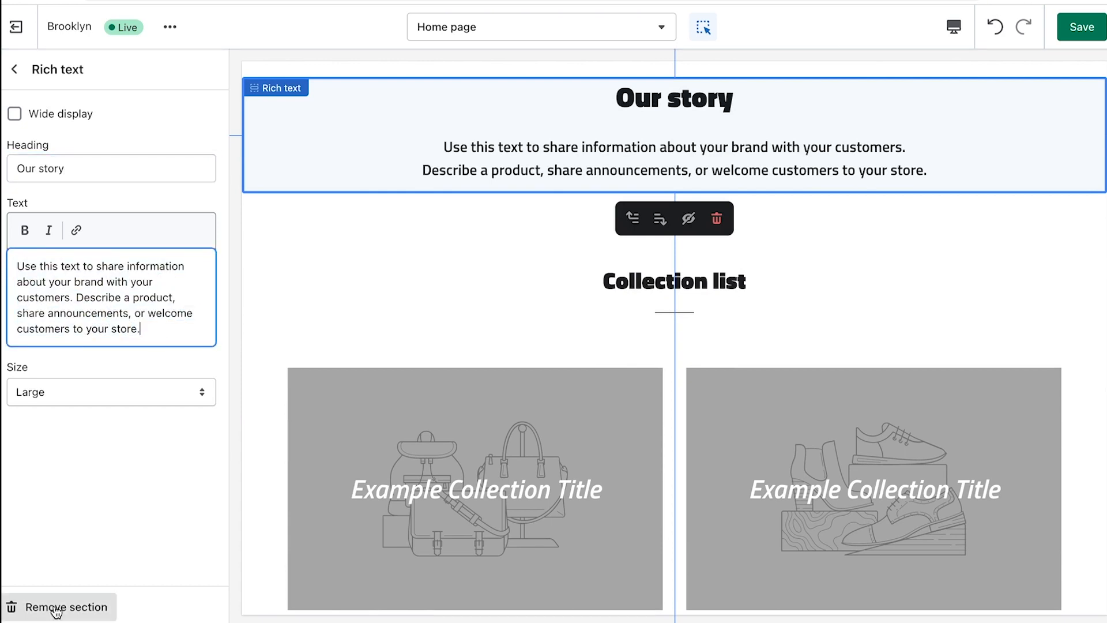
click(56, 609)
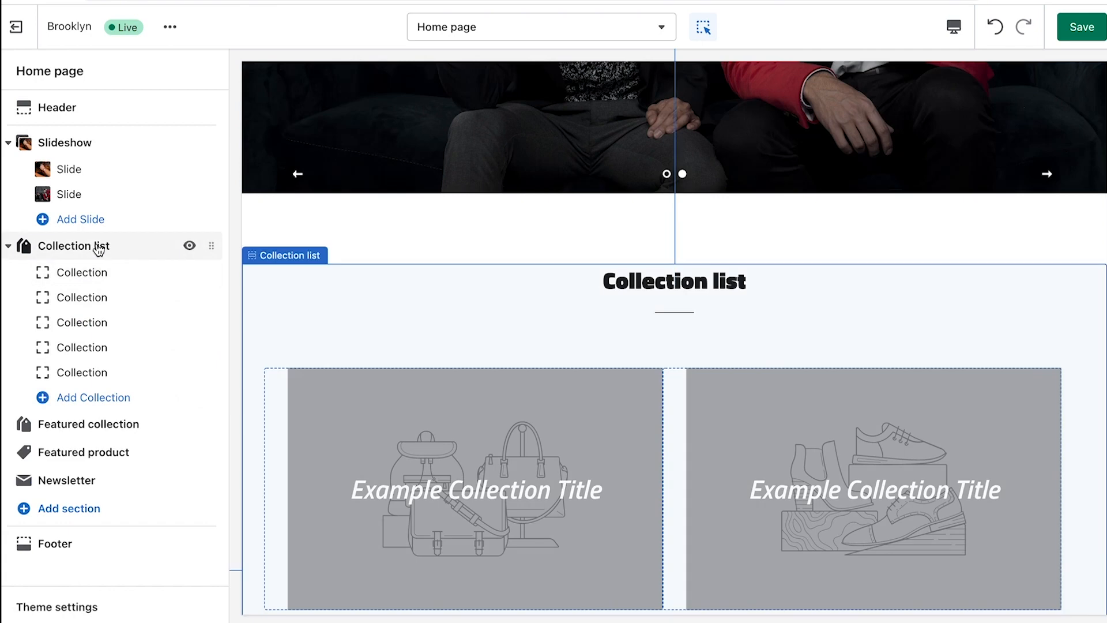
Change the Collection list heading to 'EXPLORE THE COLLECTIONS' and save the home page
click(96, 247)
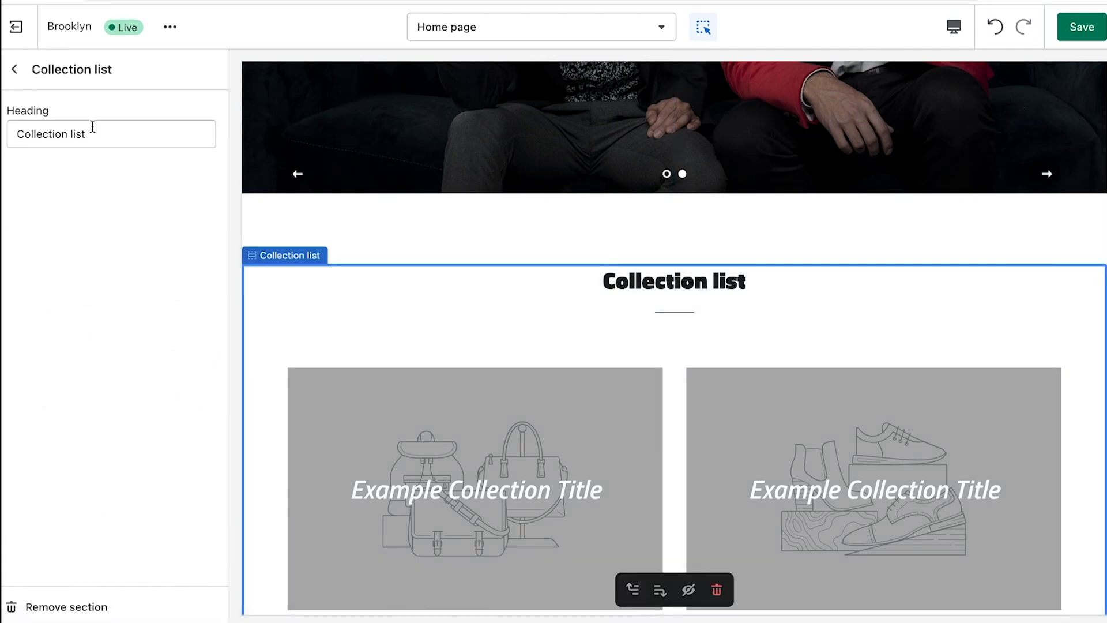
drag(87, 136, 17, 134)
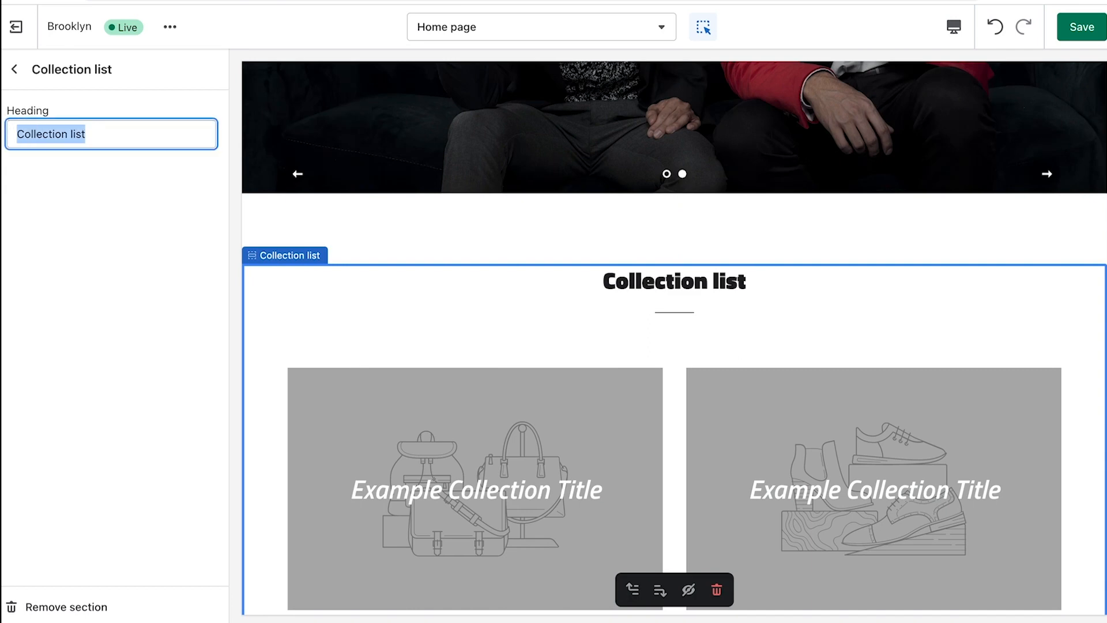
text(EXPLORE TH)
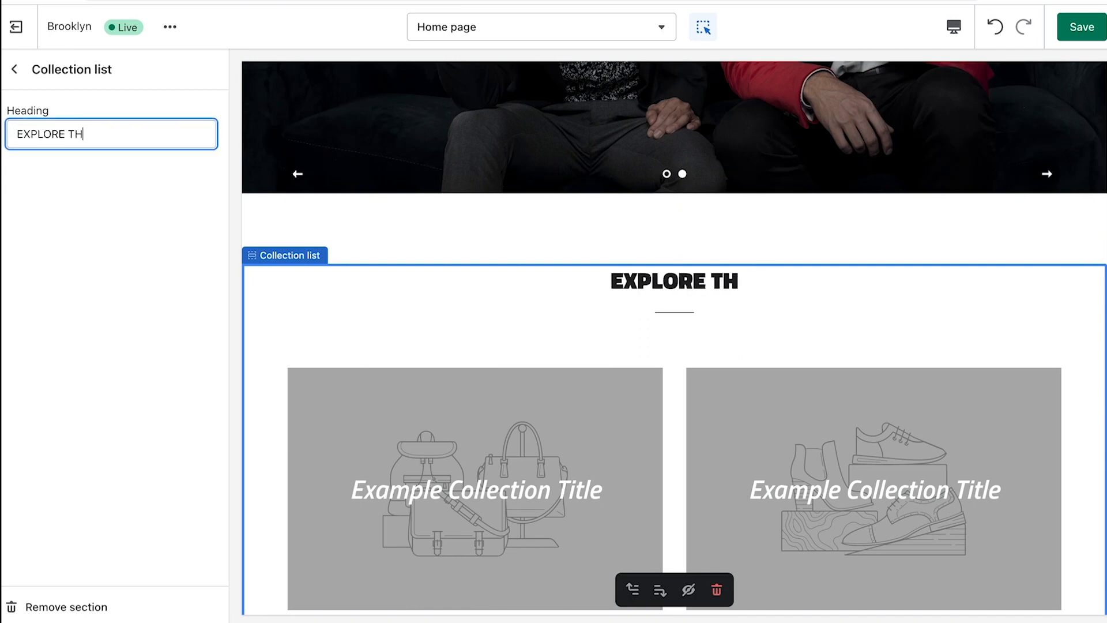
text(E COLLECTIONS)
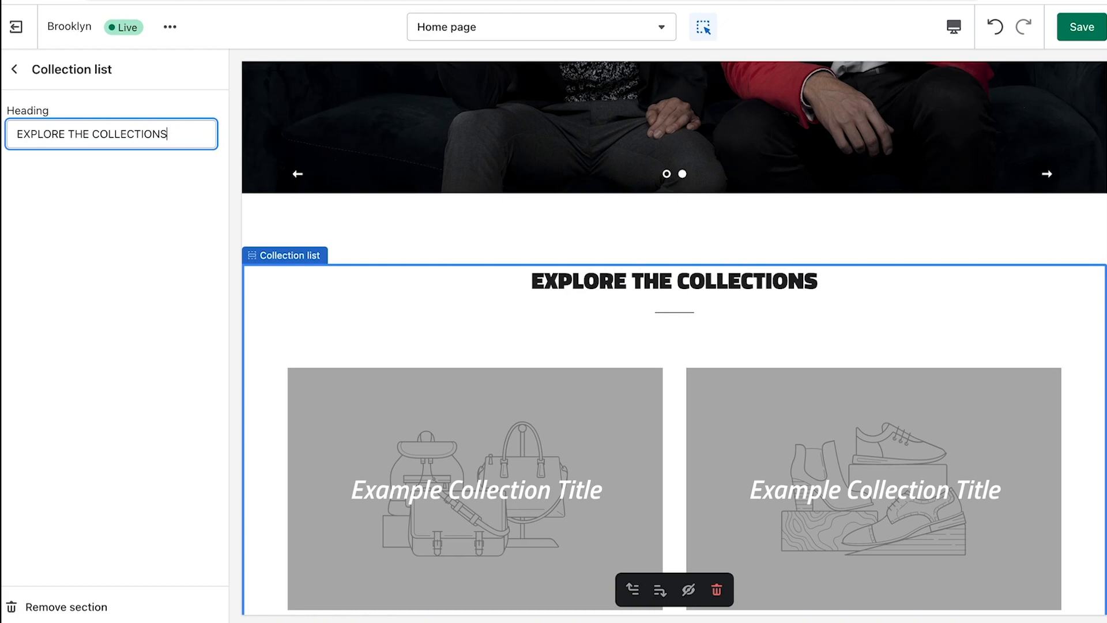
click(13, 69)
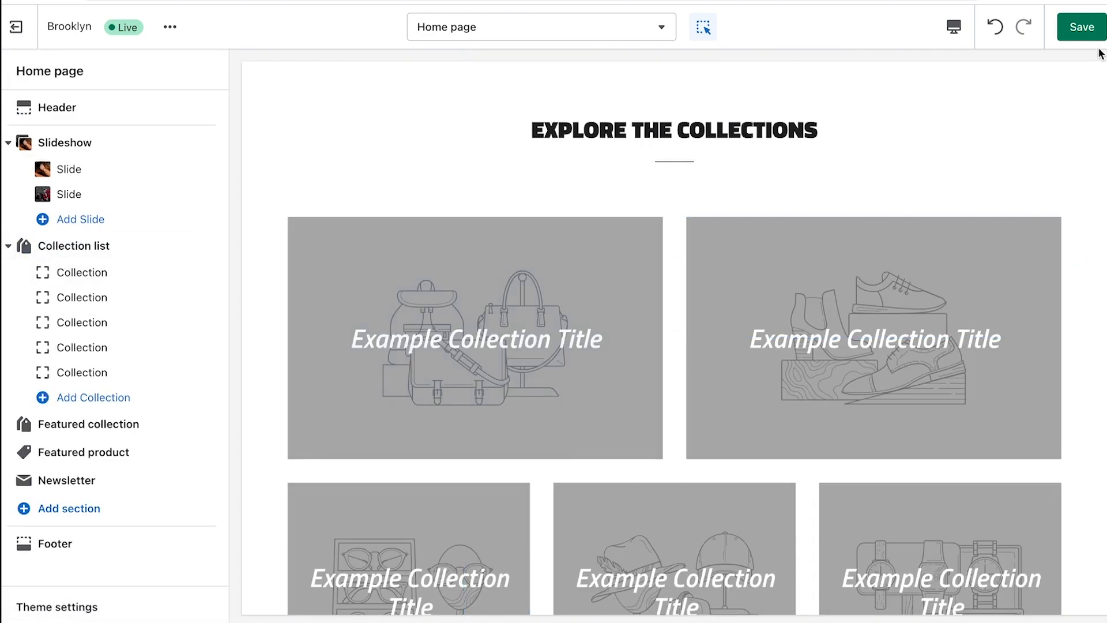
click(1094, 33)
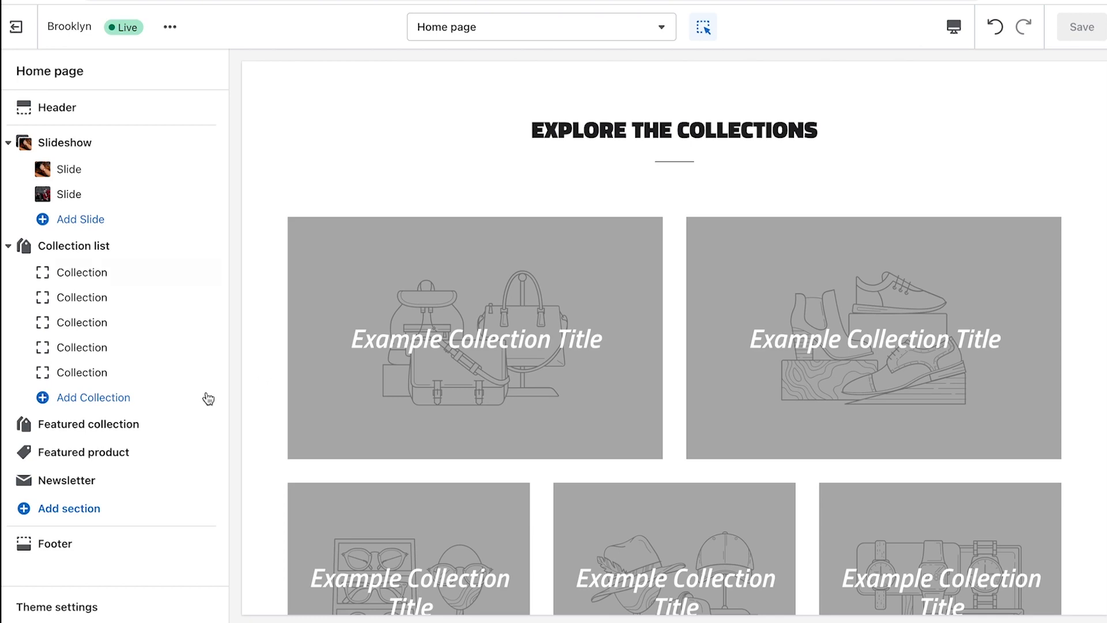
mouse_move(120, 433)
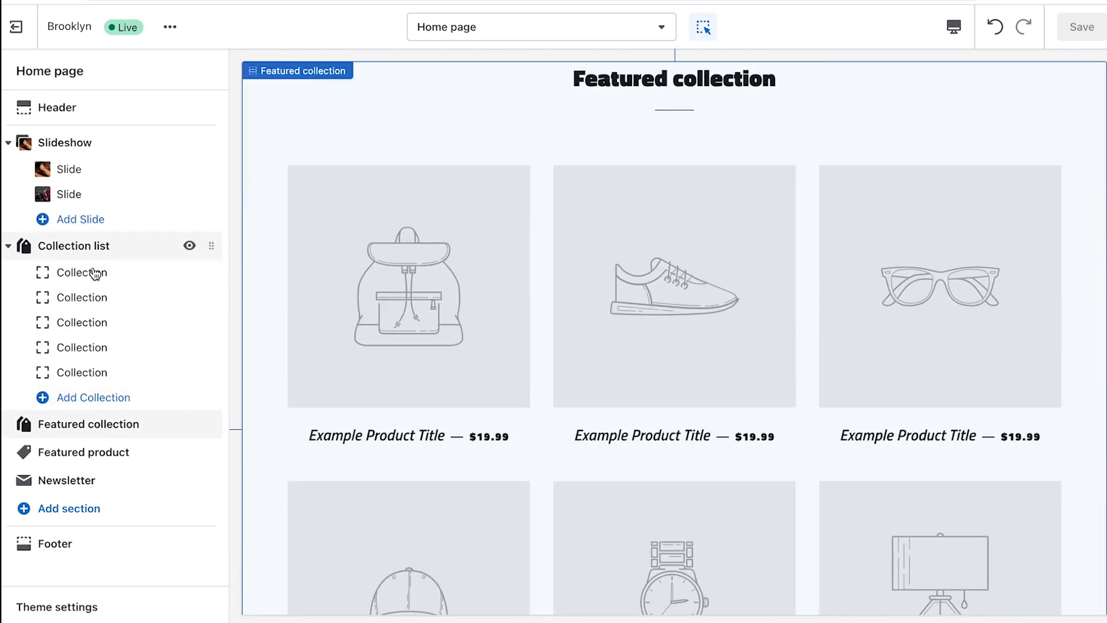
Delete three collection blocks so only two remain in the collection list
click(95, 276)
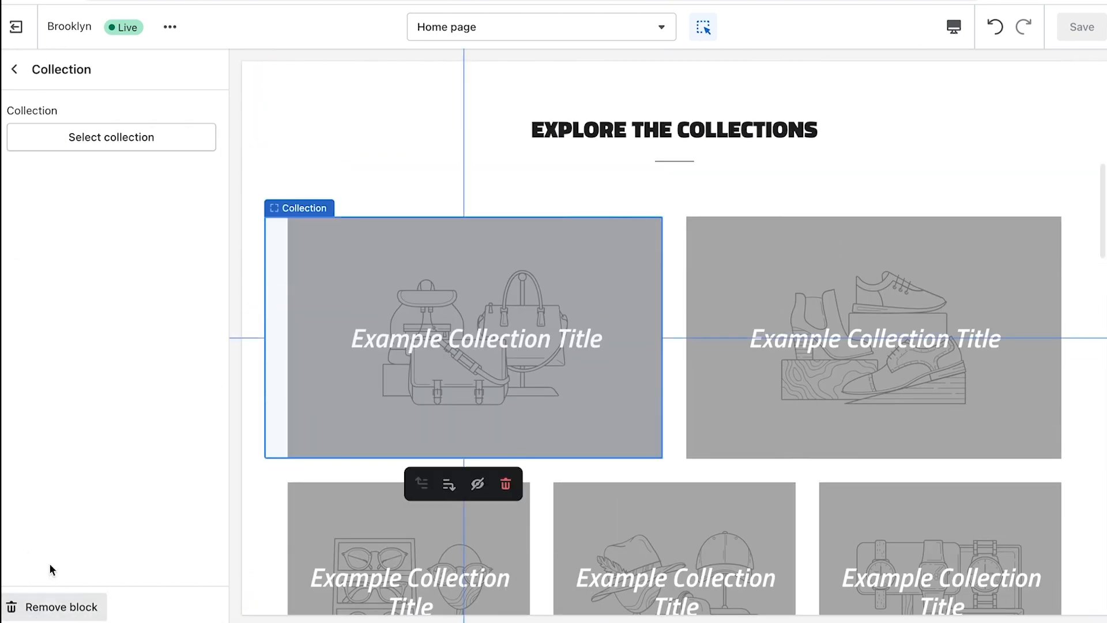
click(62, 607)
click(72, 275)
click(41, 606)
click(81, 272)
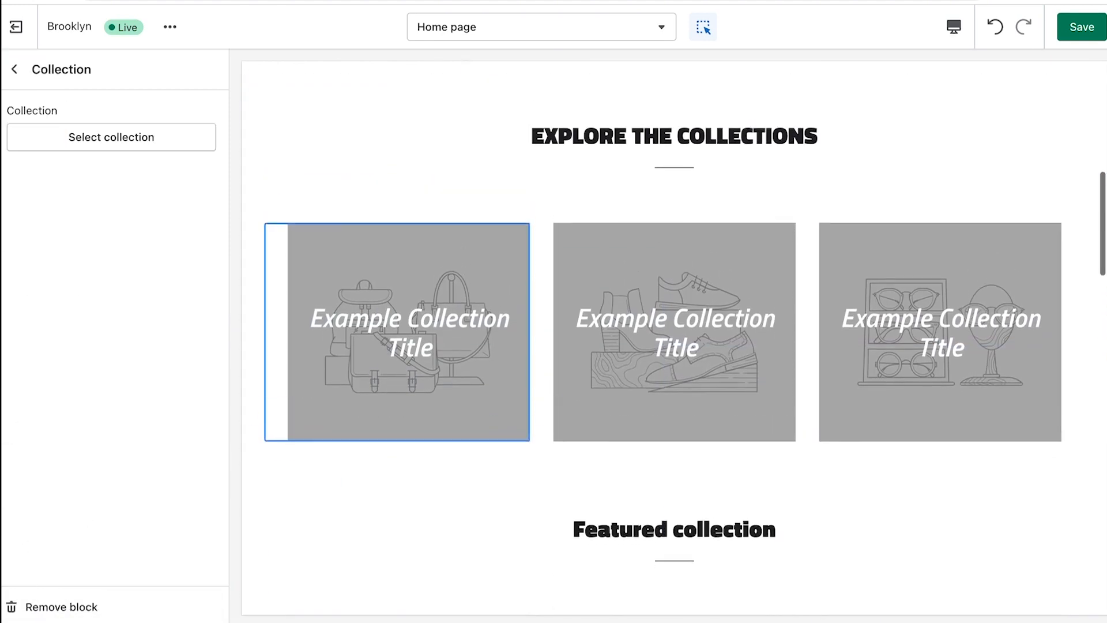
click(40, 606)
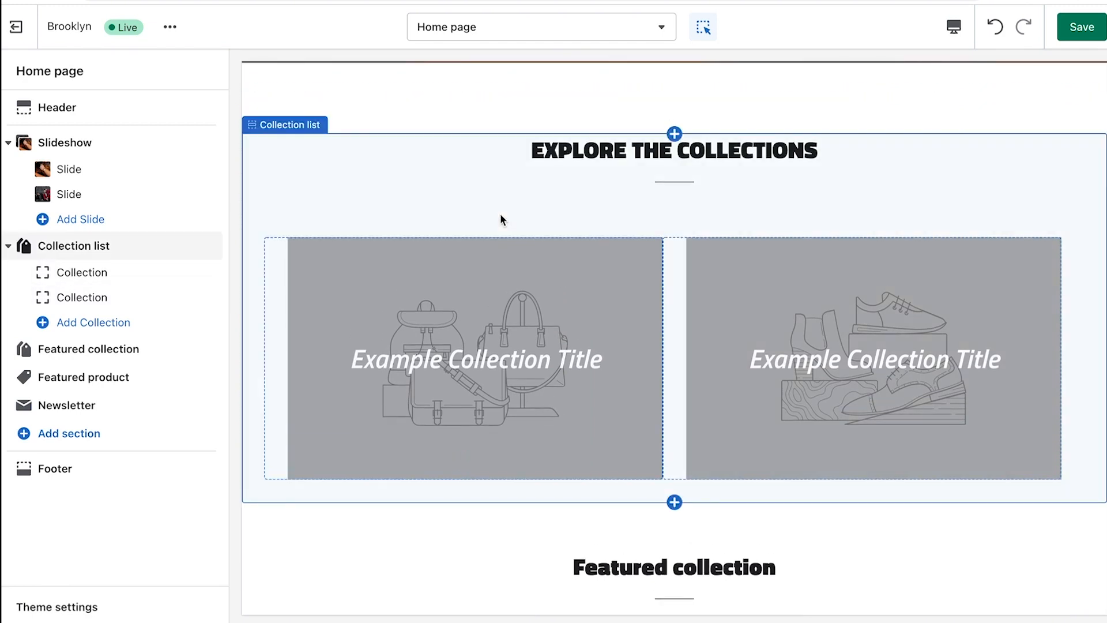
Assign the MENS collection to the first collection tile
click(107, 272)
click(80, 144)
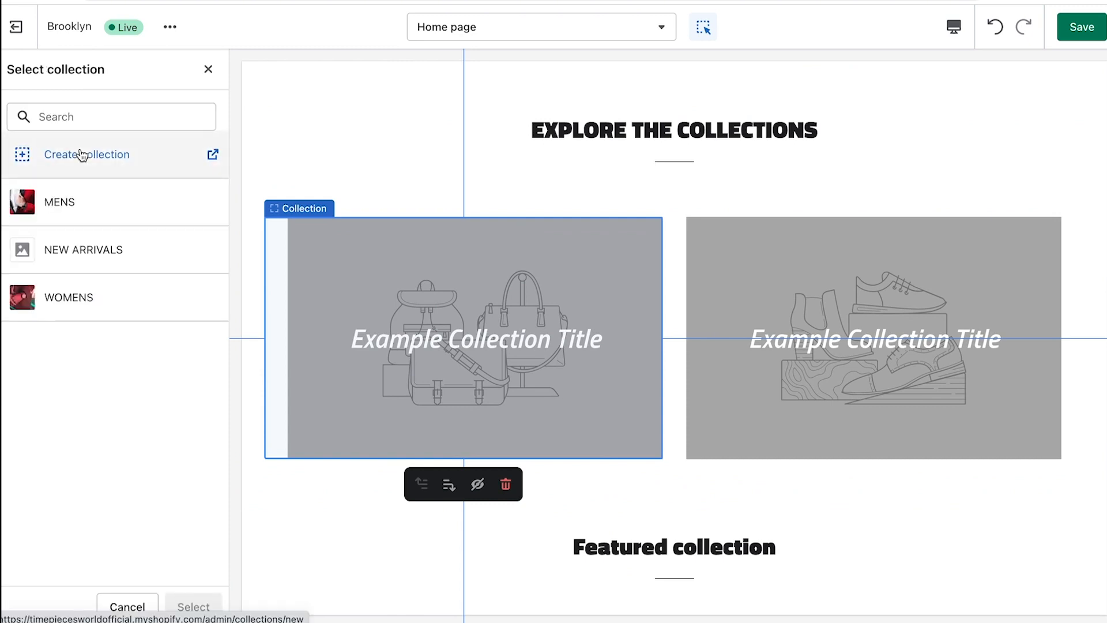
click(50, 211)
click(208, 604)
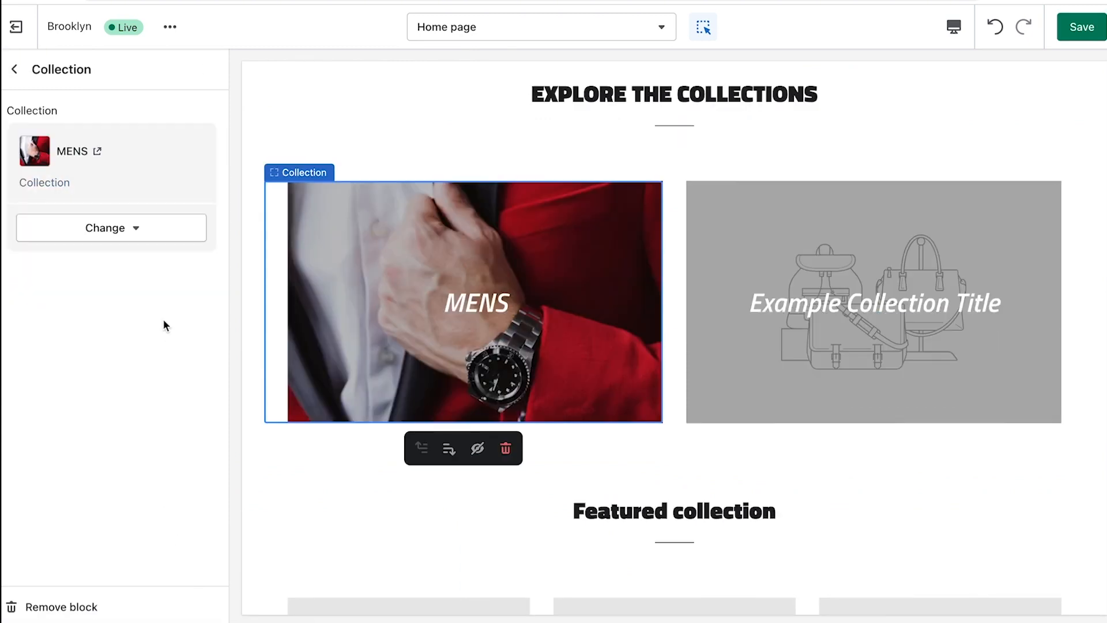
click(15, 69)
Assign the WOMENS collection to the second tile and save the homepage
click(70, 297)
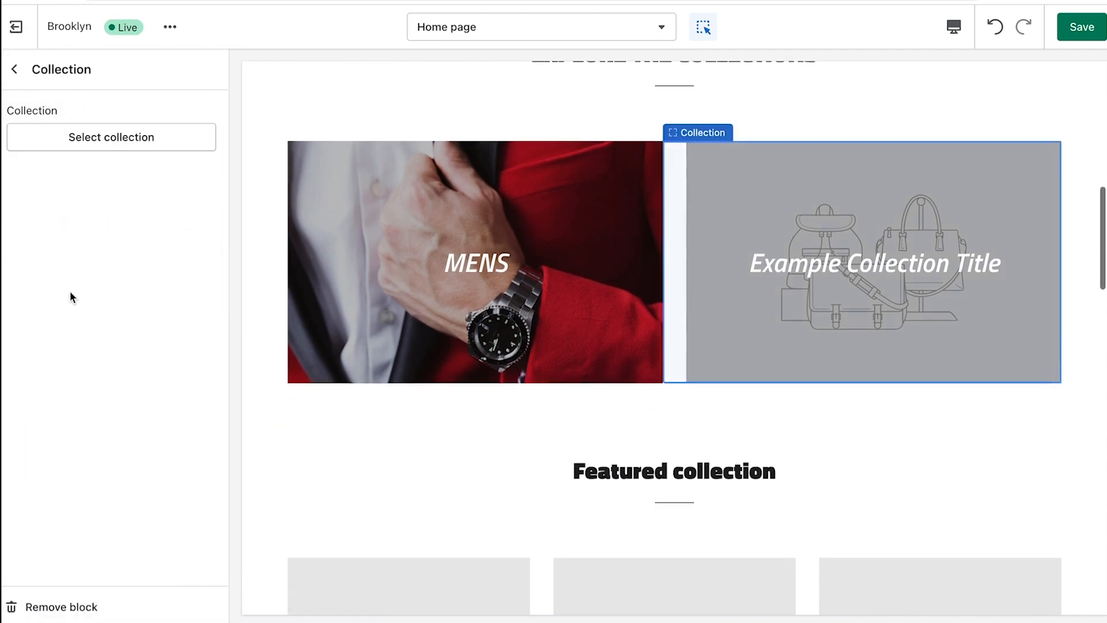
click(122, 144)
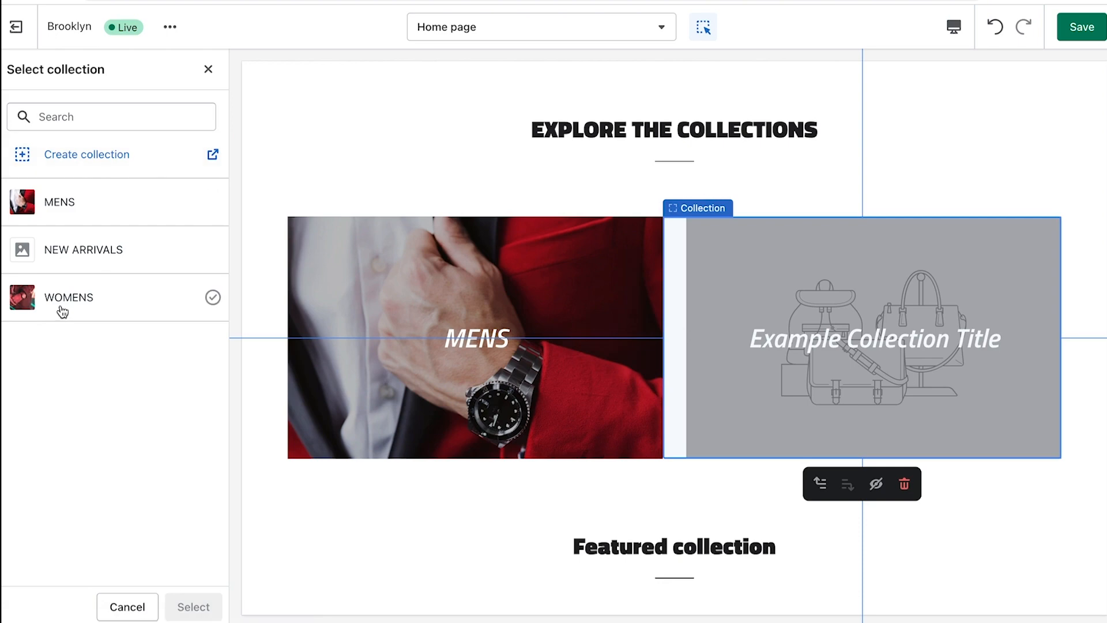
click(62, 310)
click(203, 603)
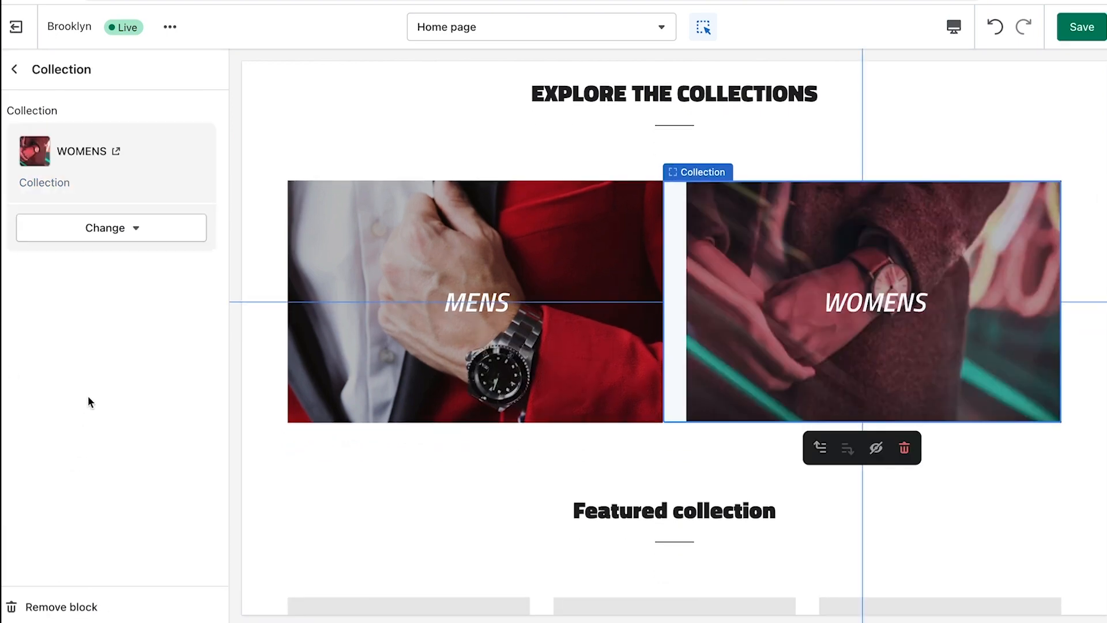
click(1082, 27)
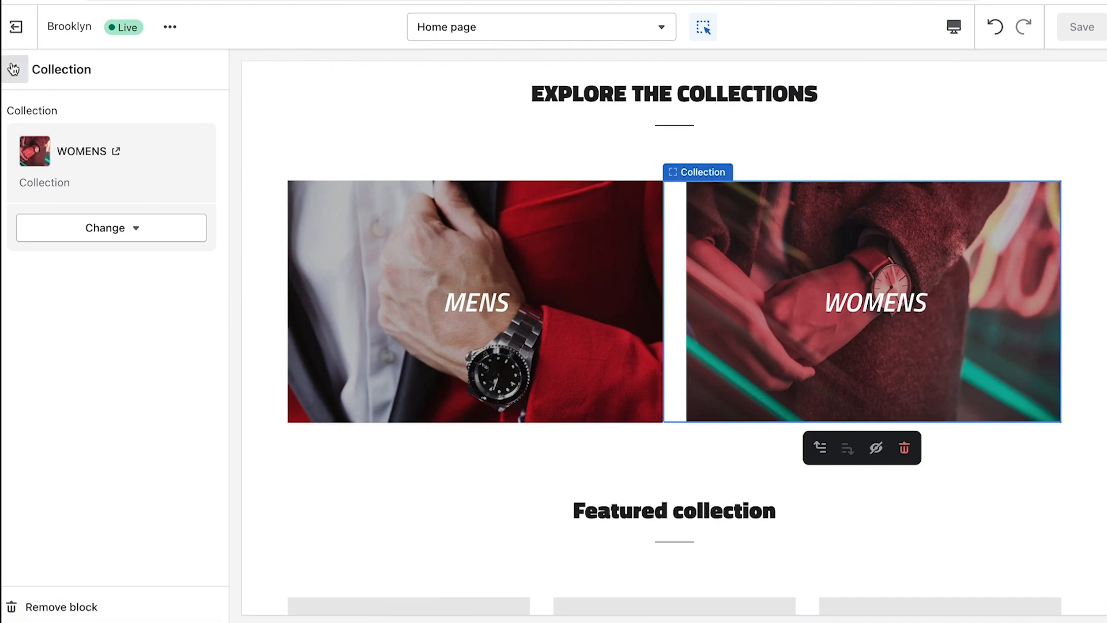
click(14, 69)
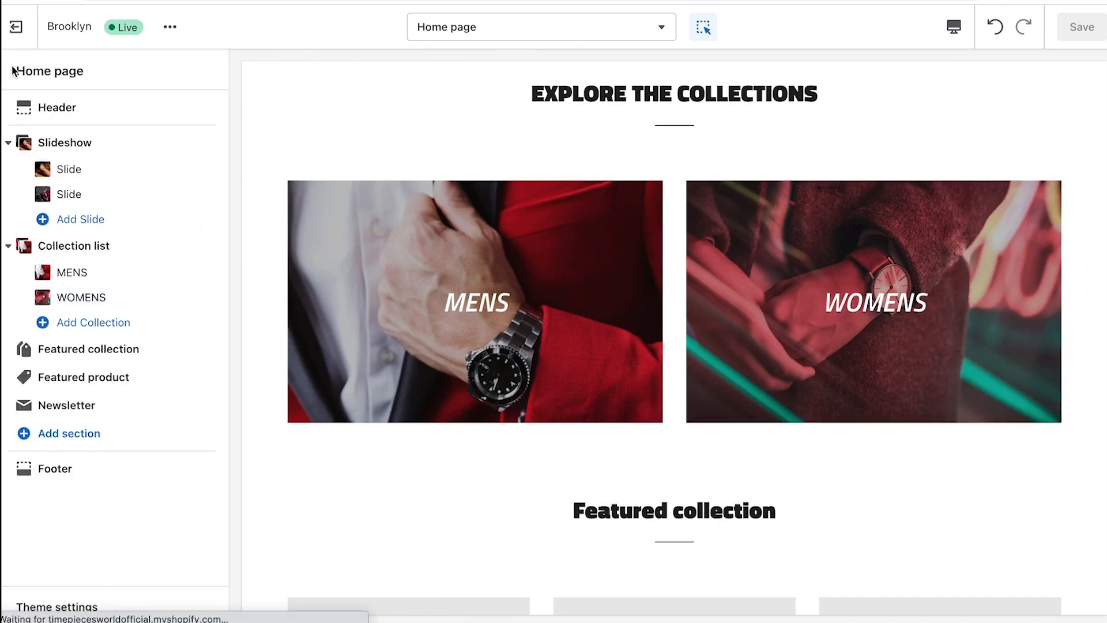
Rename the Featured collection heading to NEW ARRIVALS
click(117, 352)
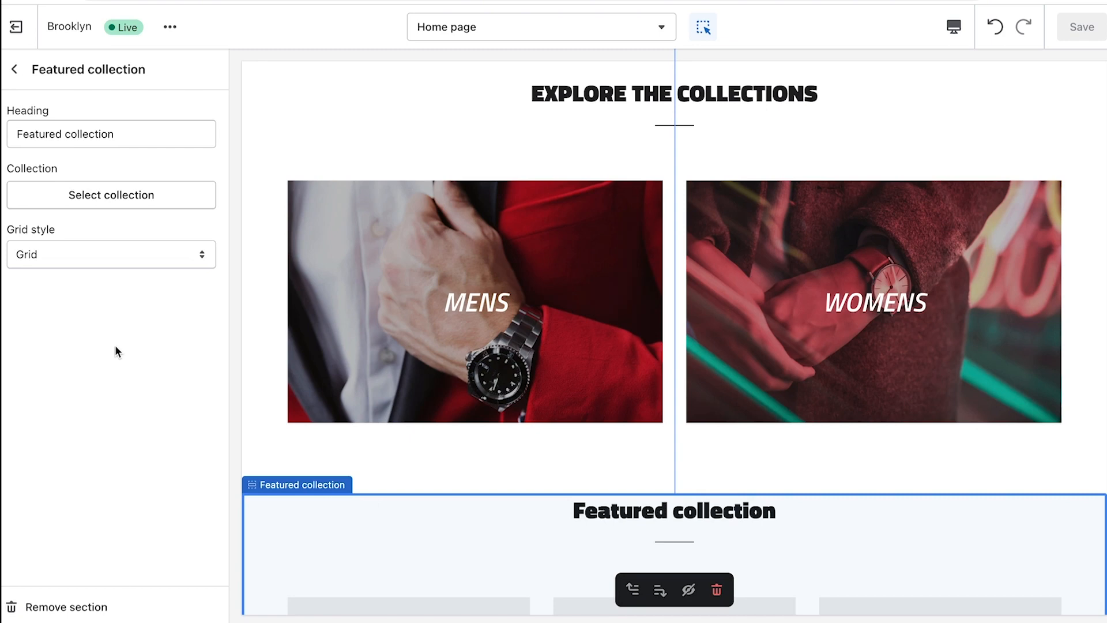
triple_click(131, 133)
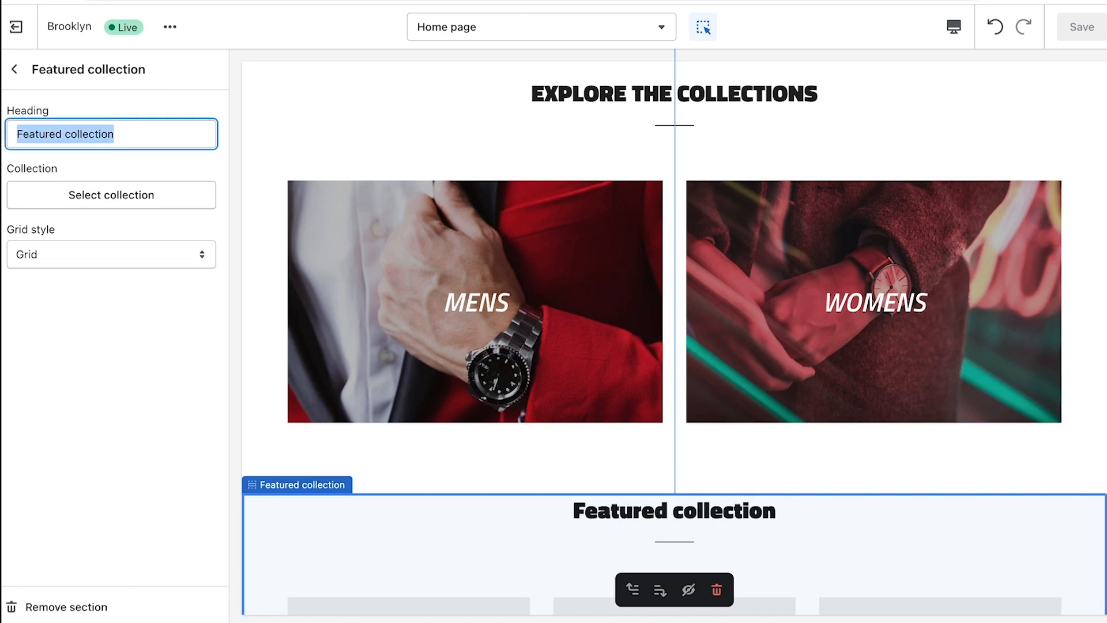
text(NEW ARRIVALS)
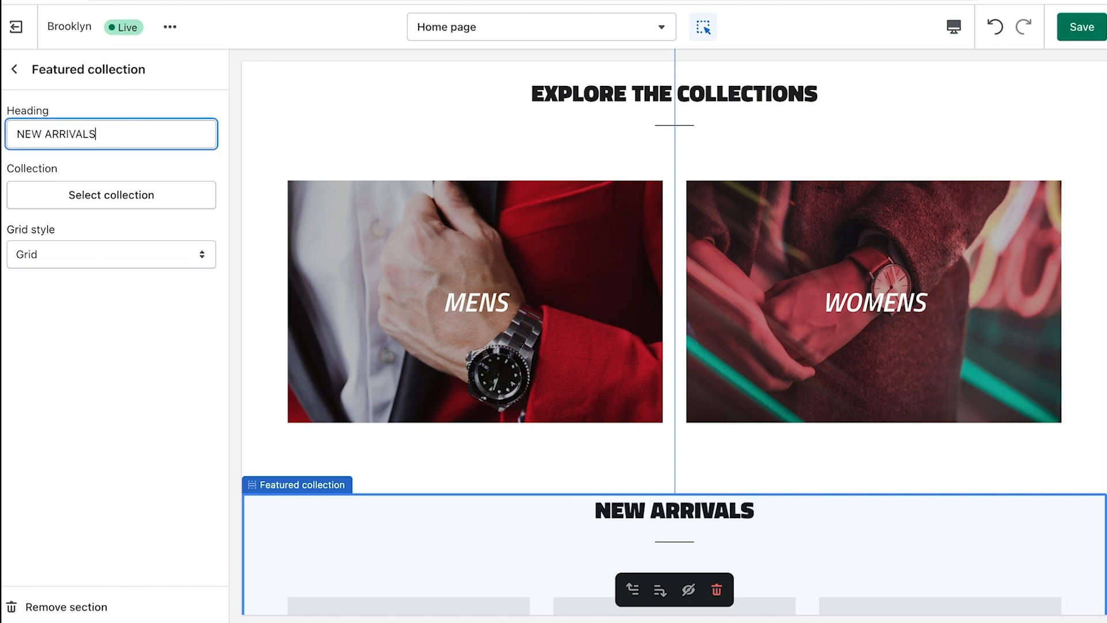
Feature the NEW ARRIVALS collection in Grid style and save the homepage
click(126, 193)
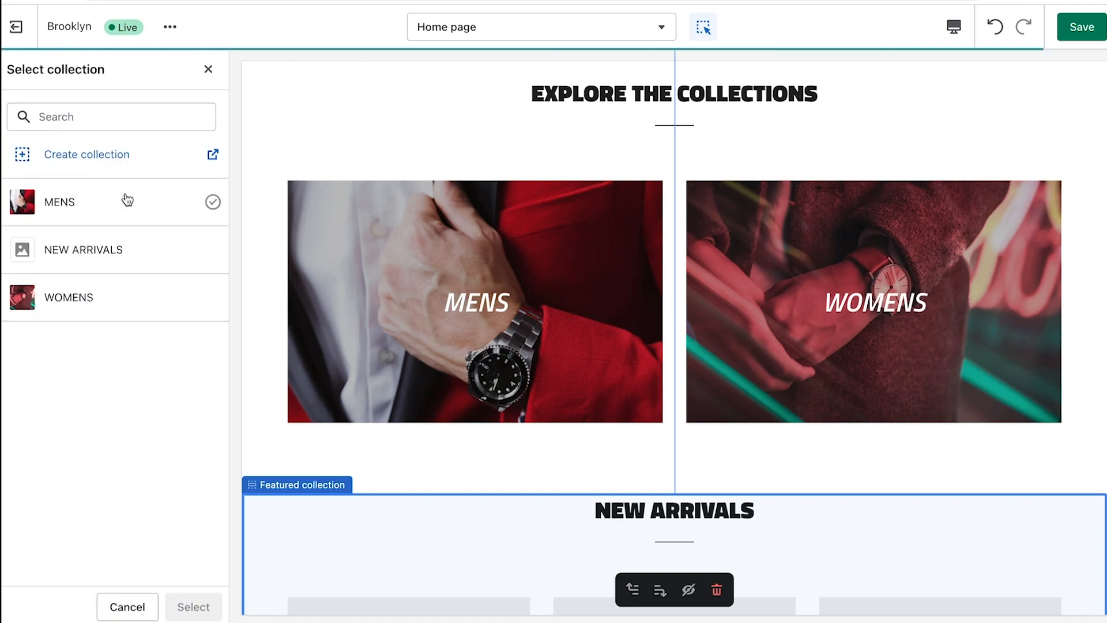
click(91, 249)
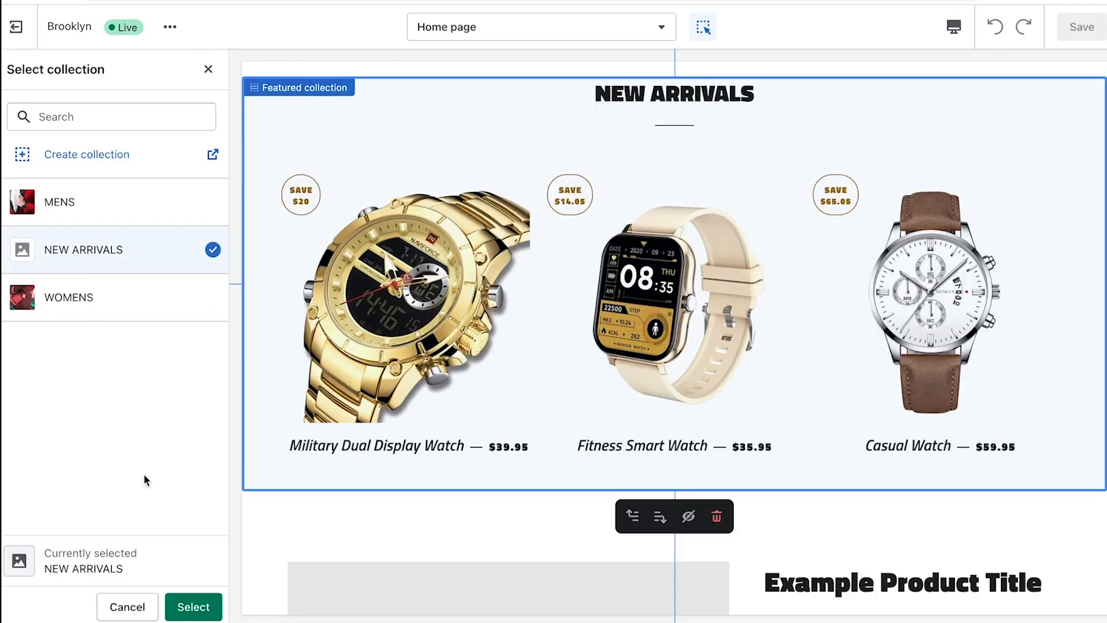
click(193, 607)
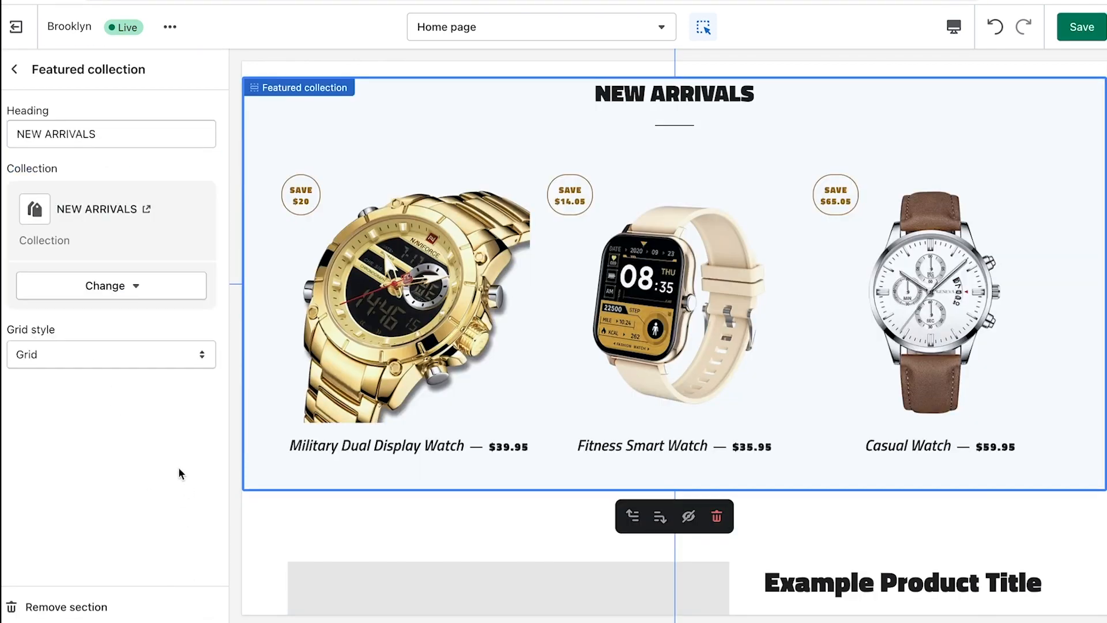
click(102, 356)
click(90, 384)
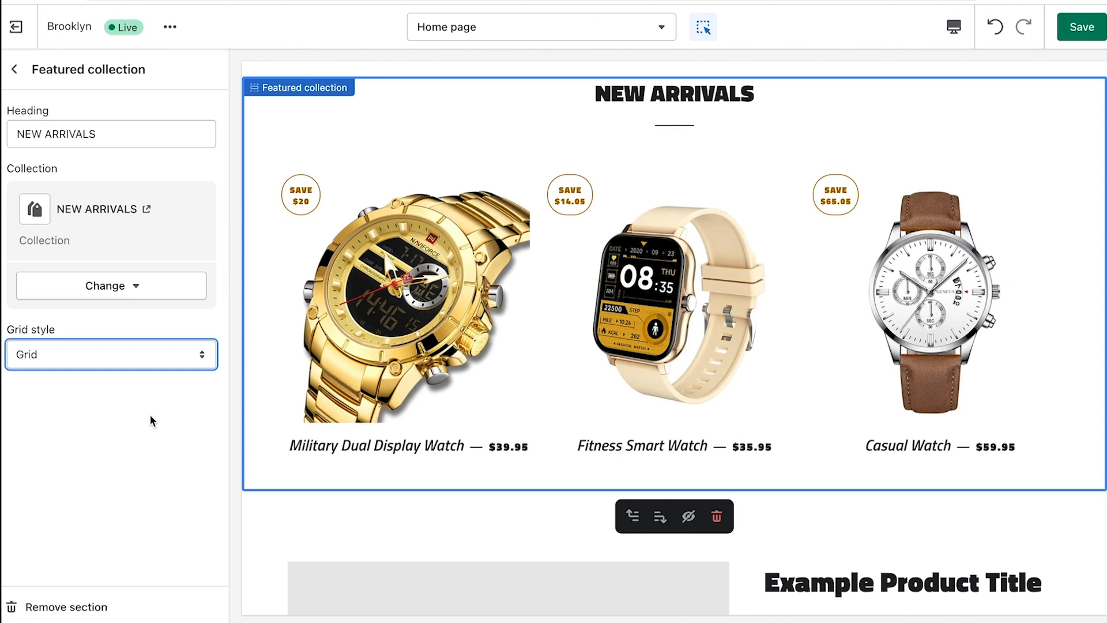
key(ctrl+s)
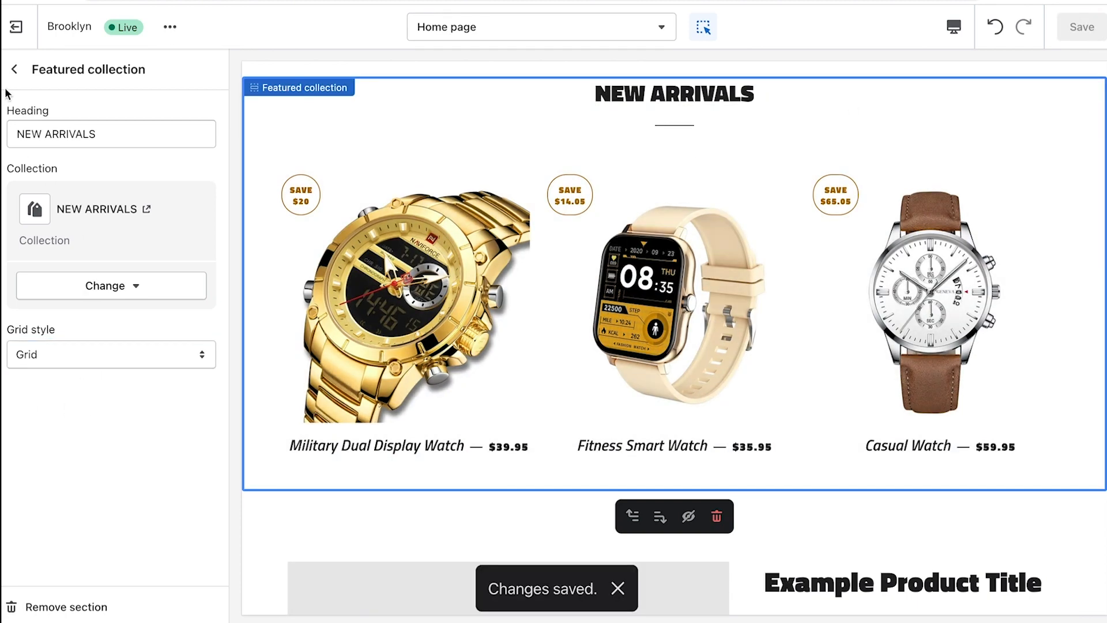
click(14, 69)
mouse_move(118, 378)
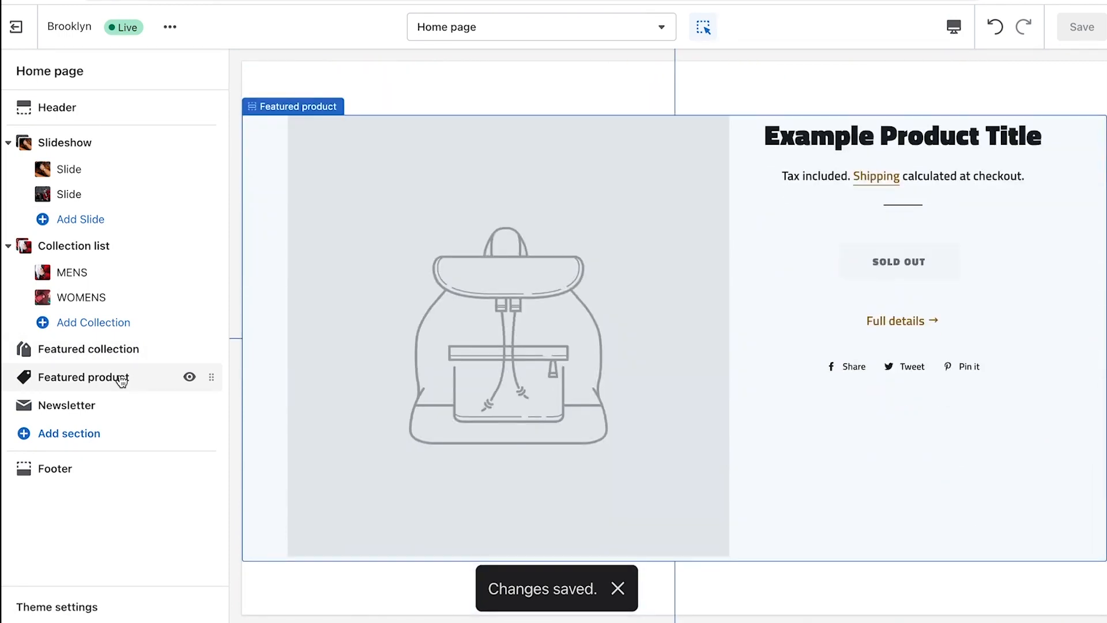
Select Casual Watch as the product shown in the Featured product section
click(121, 379)
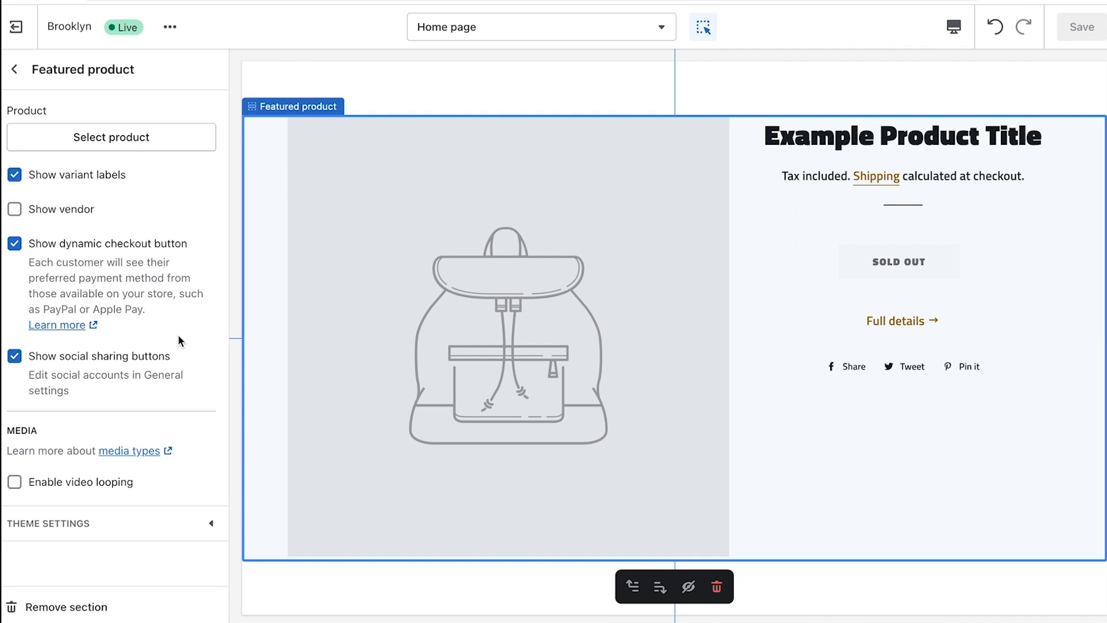
click(87, 128)
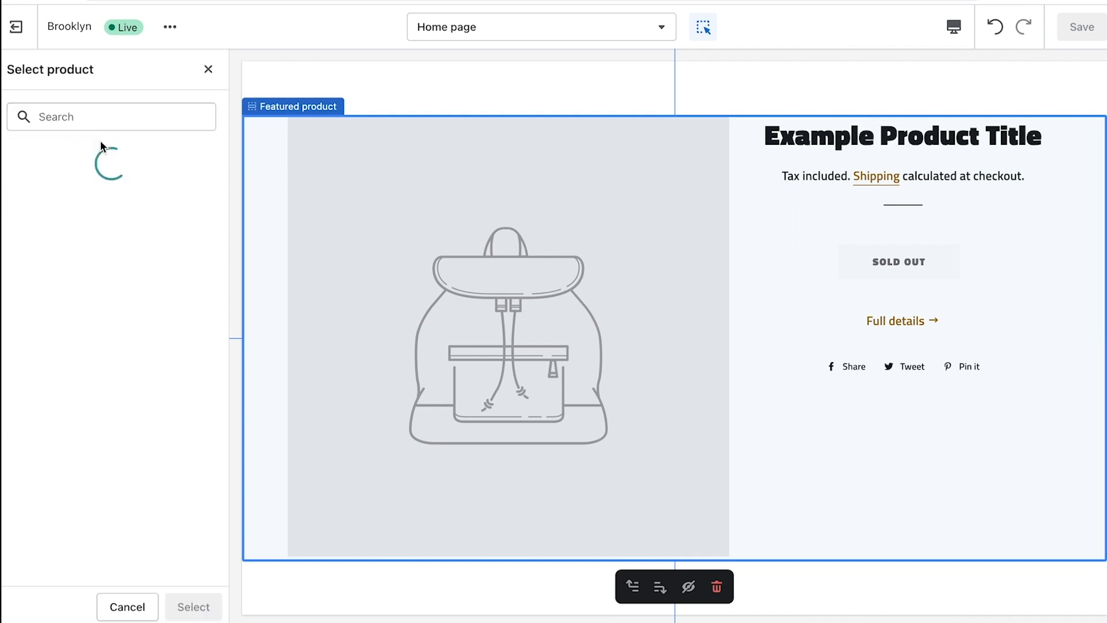
click(98, 202)
click(205, 614)
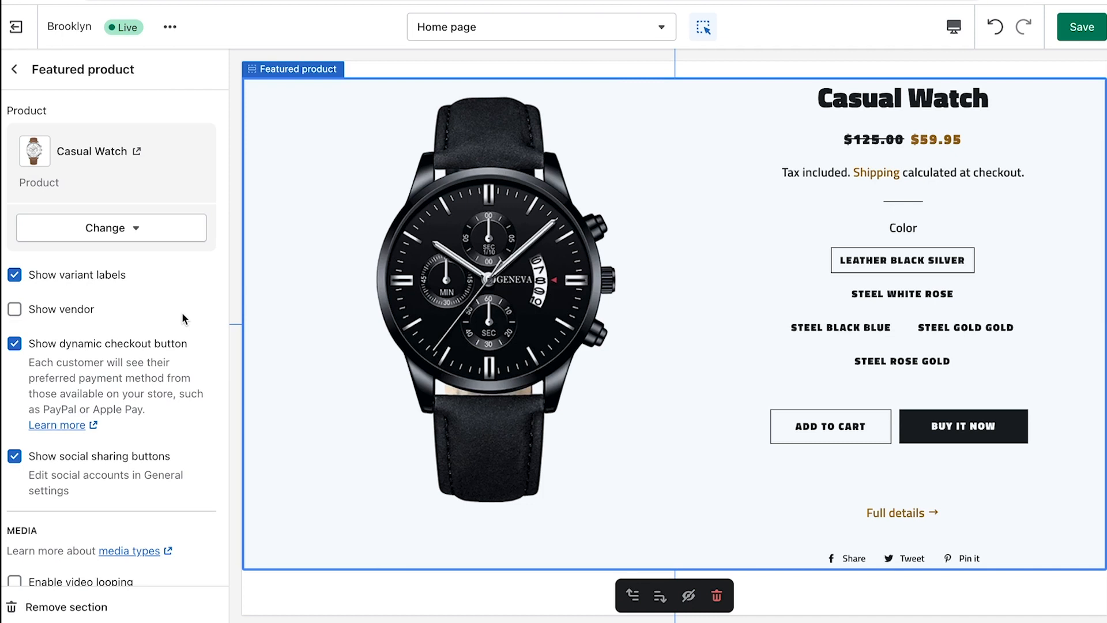
scroll(182, 313, down, 1)
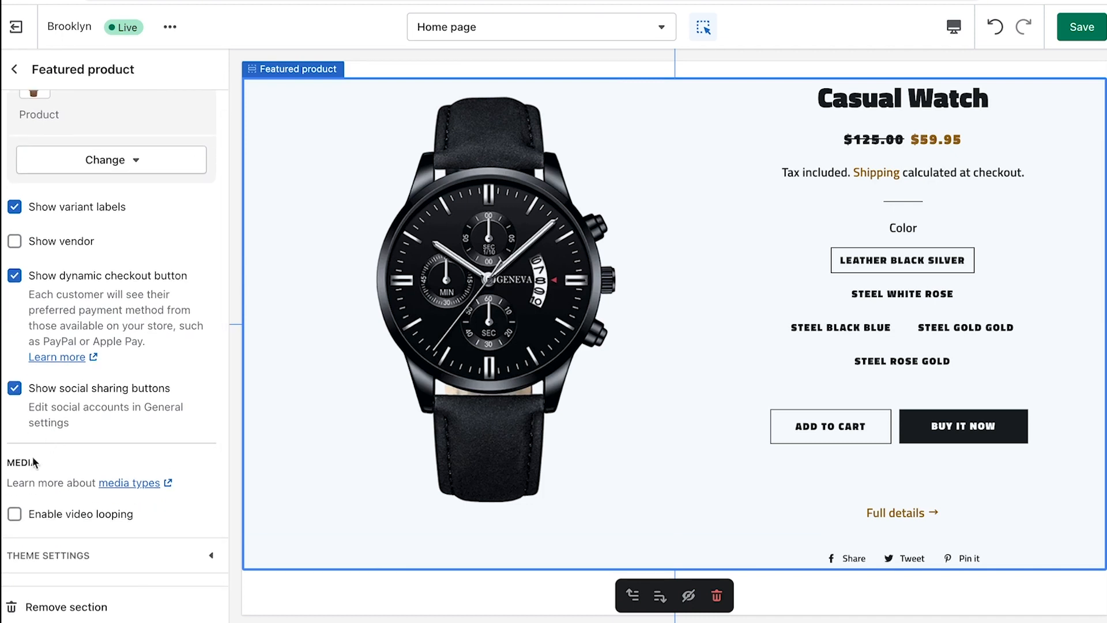
click(123, 610)
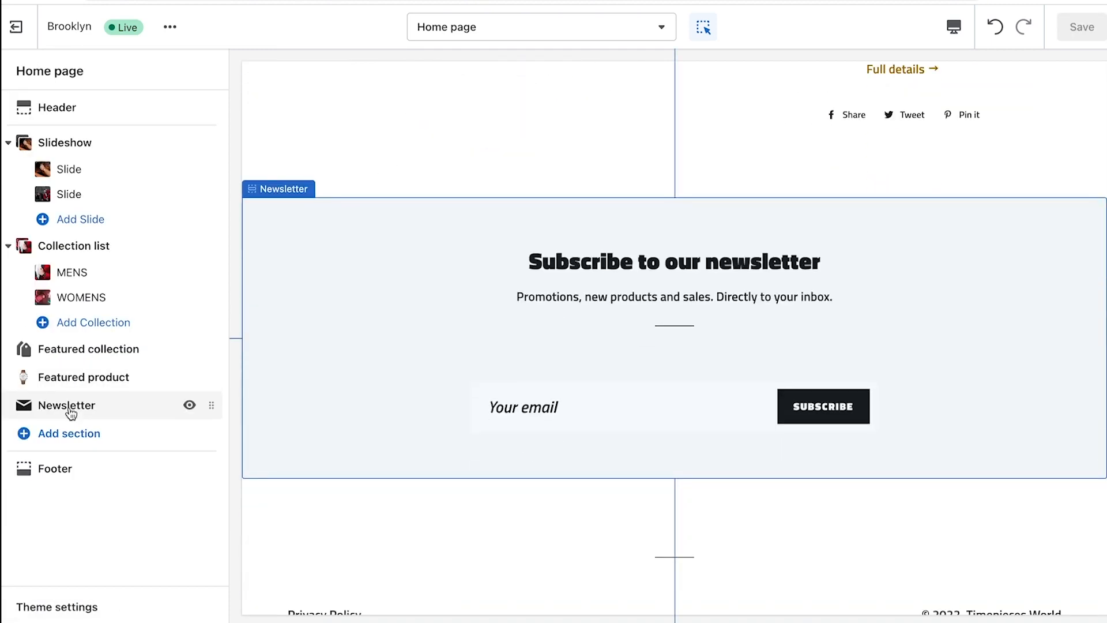
Set the newsletter heading to 'SUBSCRIBE TO OUR NEWSLETTER' and the subheading to 'To receive discounts and new arrivals. Directly to your inbox.', then save
click(68, 406)
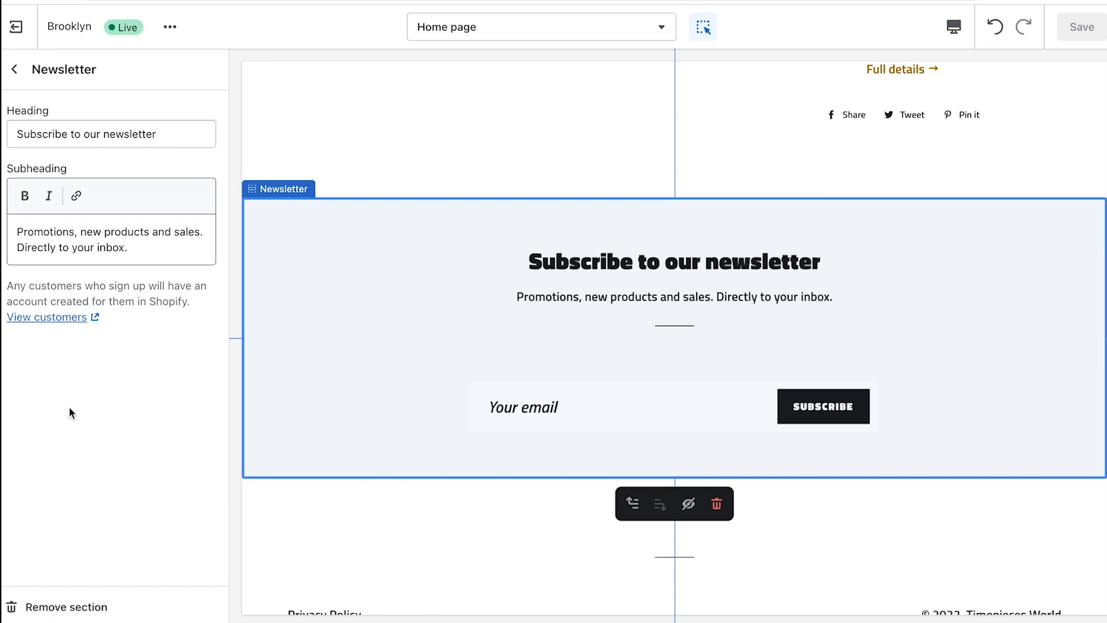
key(Tab)
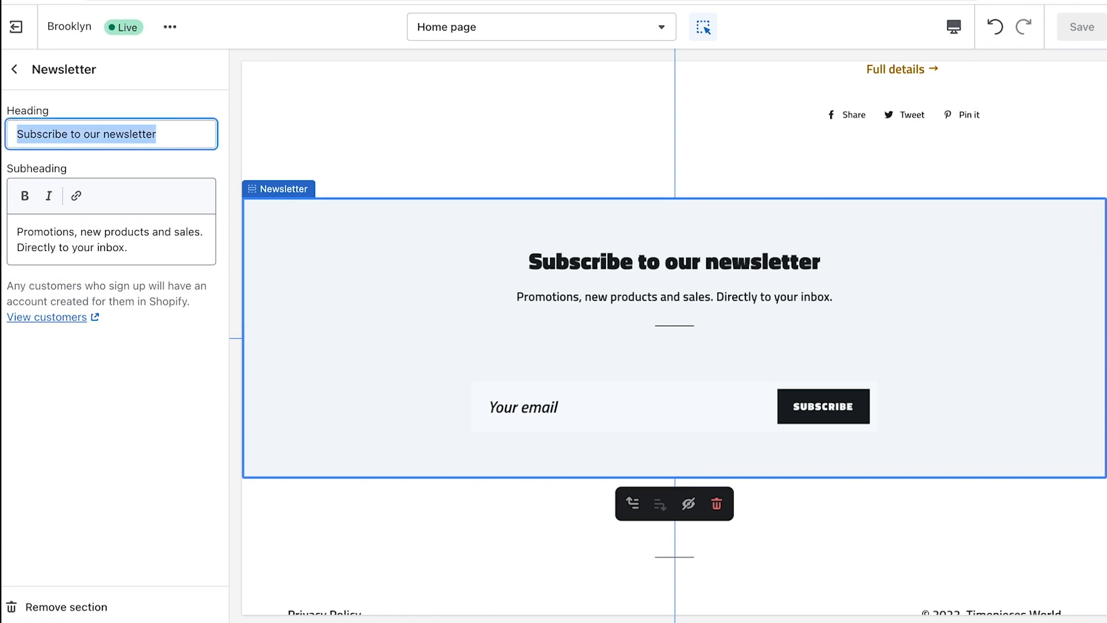
text(SUBSCRIBE TO O)
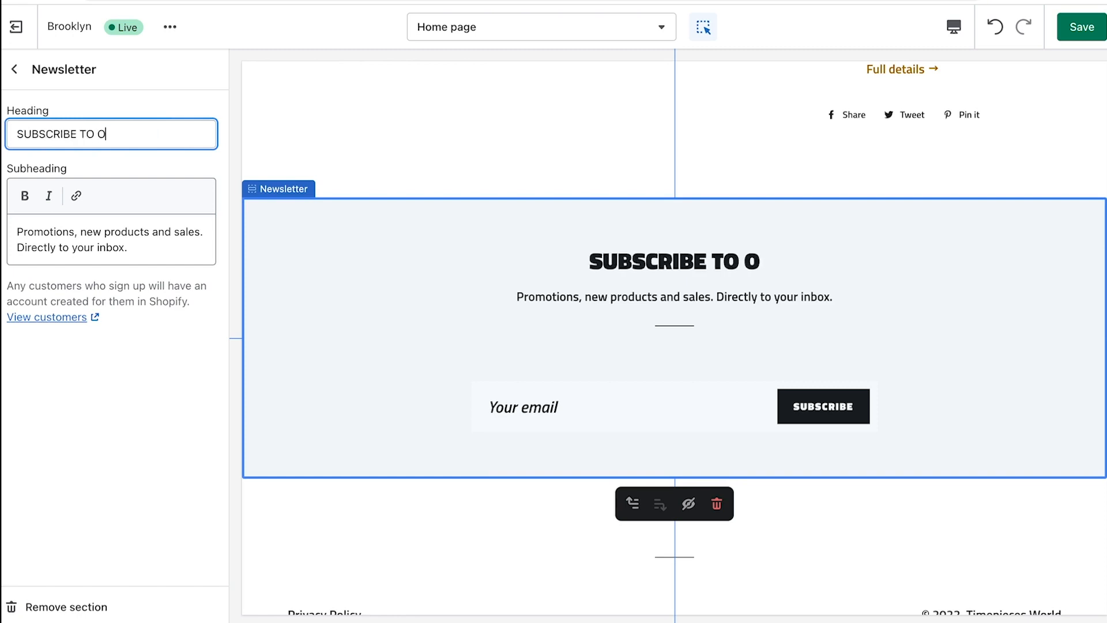
text(UR NEWSLET)
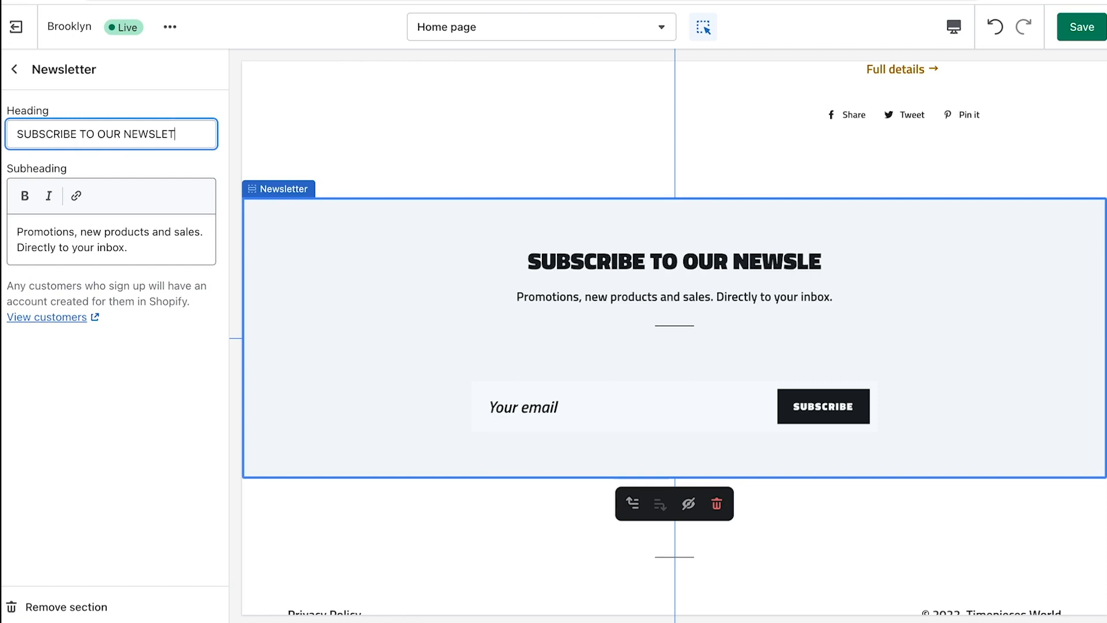
text(TER)
drag(163, 243, 16, 231)
text(T)
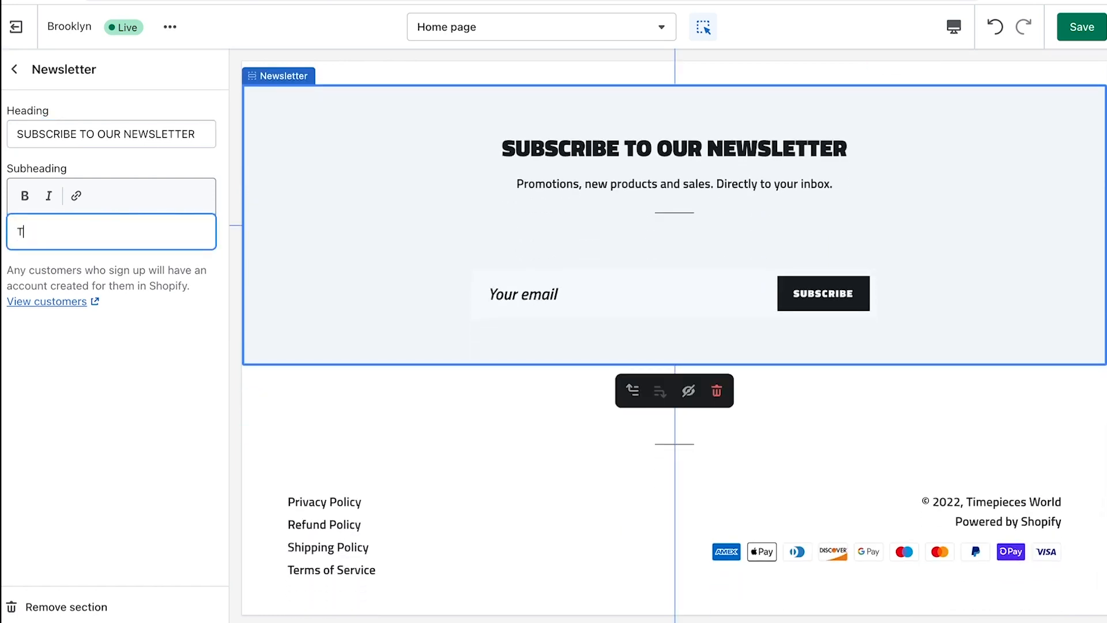
text(o receive discount)
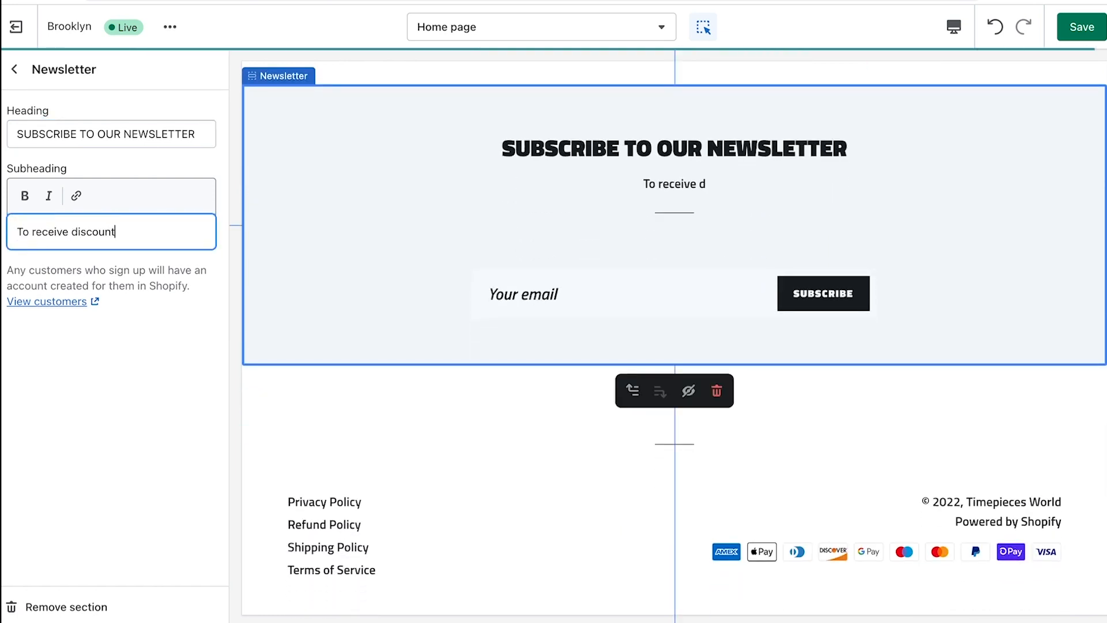
text(s and new)
text( arrivals. Directly to your in)
text(box.)
click(1082, 27)
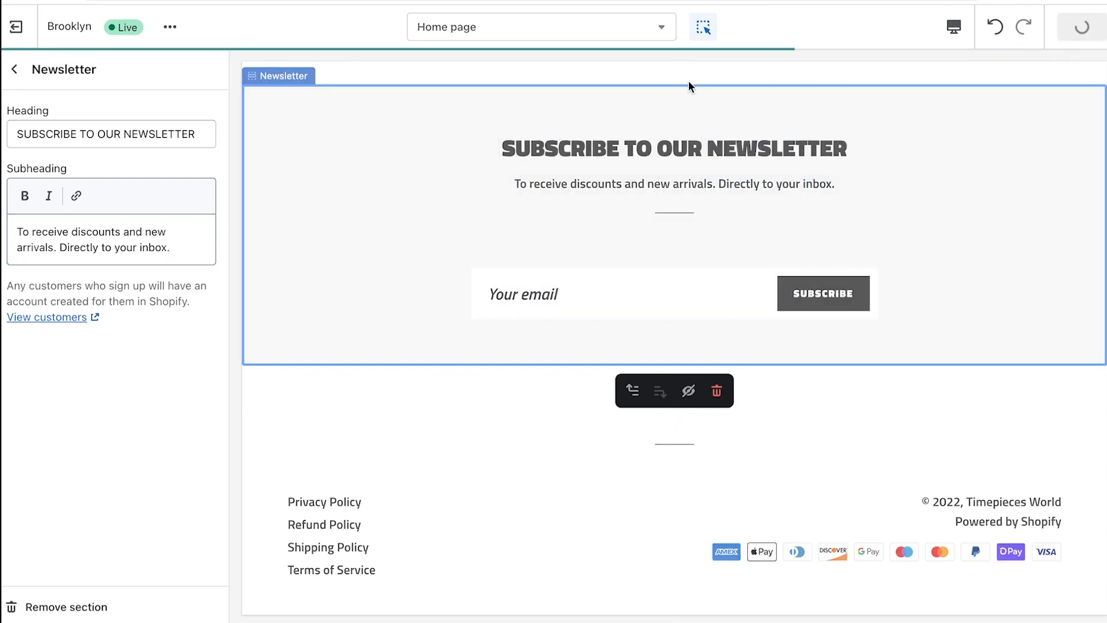
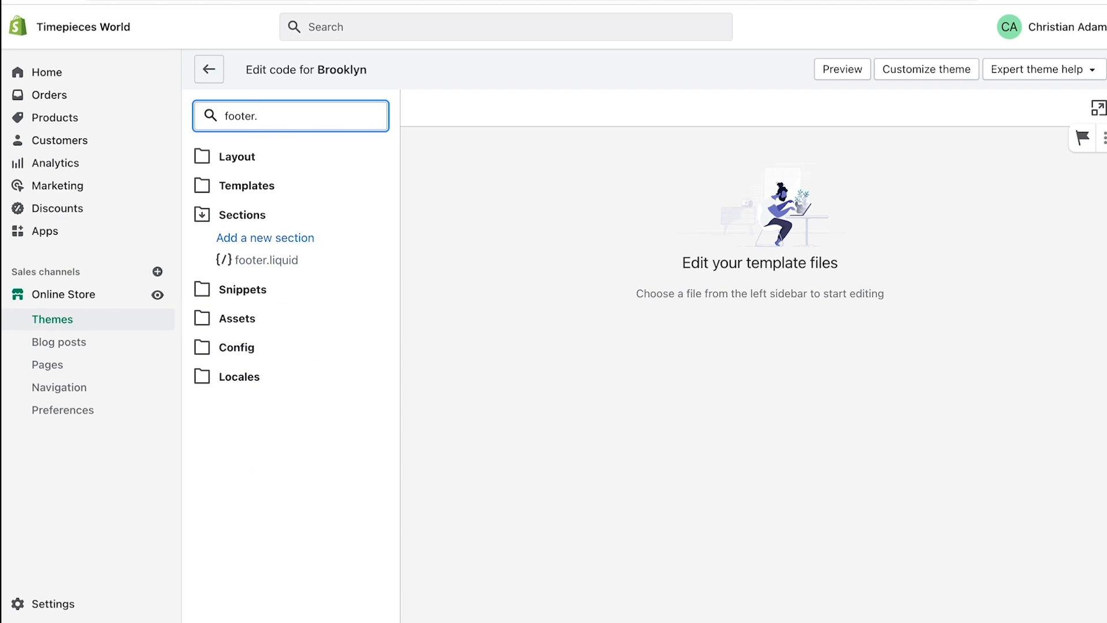
In footer.liquid, find and delete '<br>{{ powered_by_link }}' to remove the Powered by Shopify credit
click(265, 260)
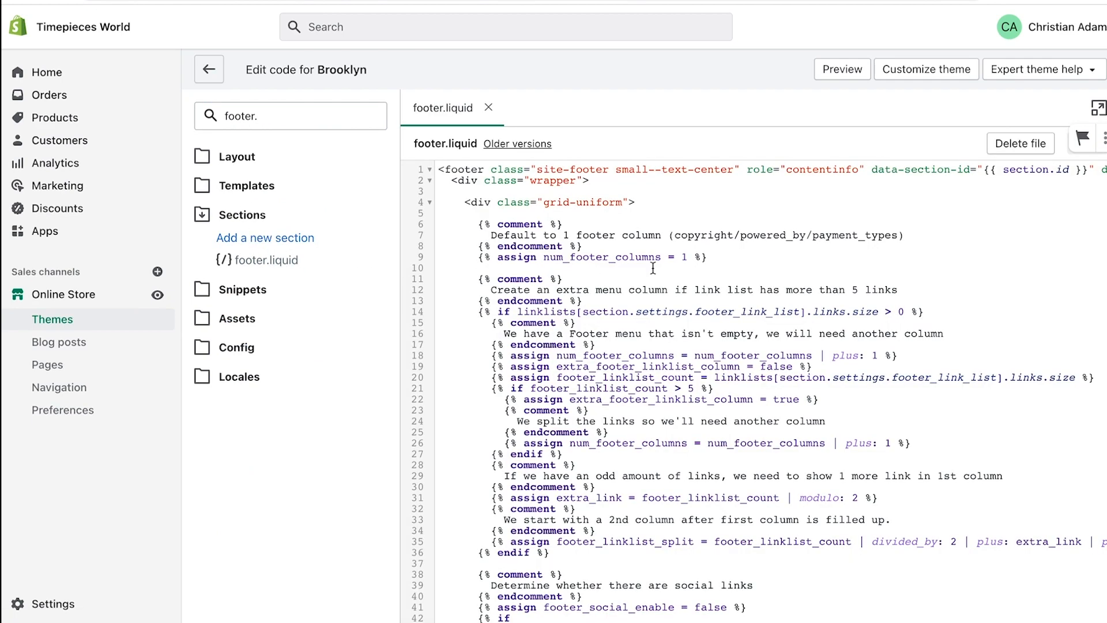
scroll(651, 268, down, 5)
scroll(652, 270, up, 3)
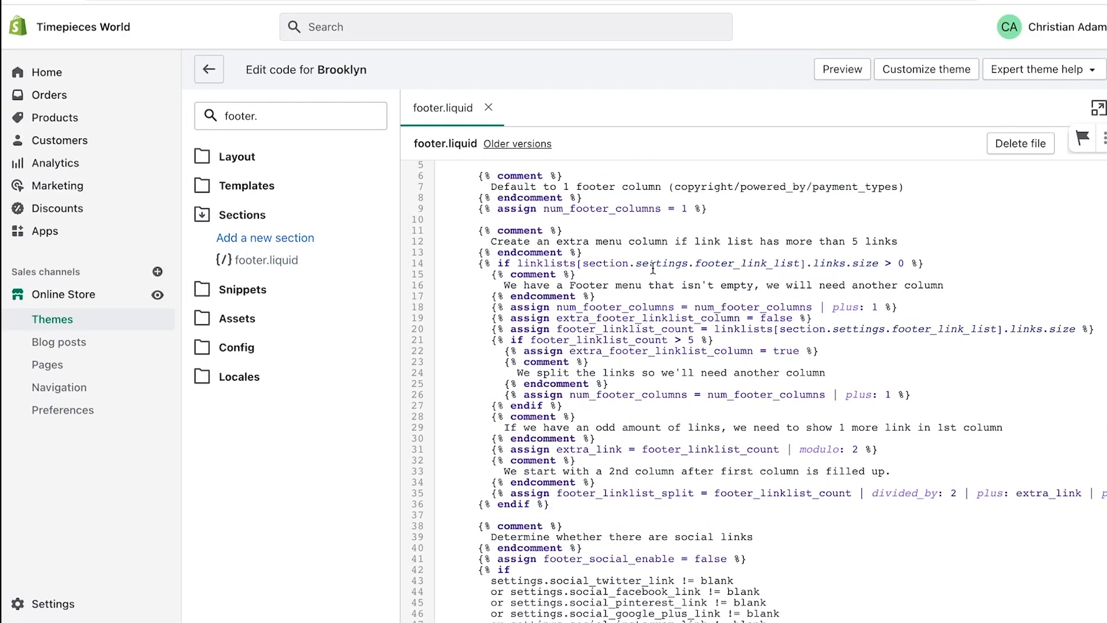
key(ctrl+f)
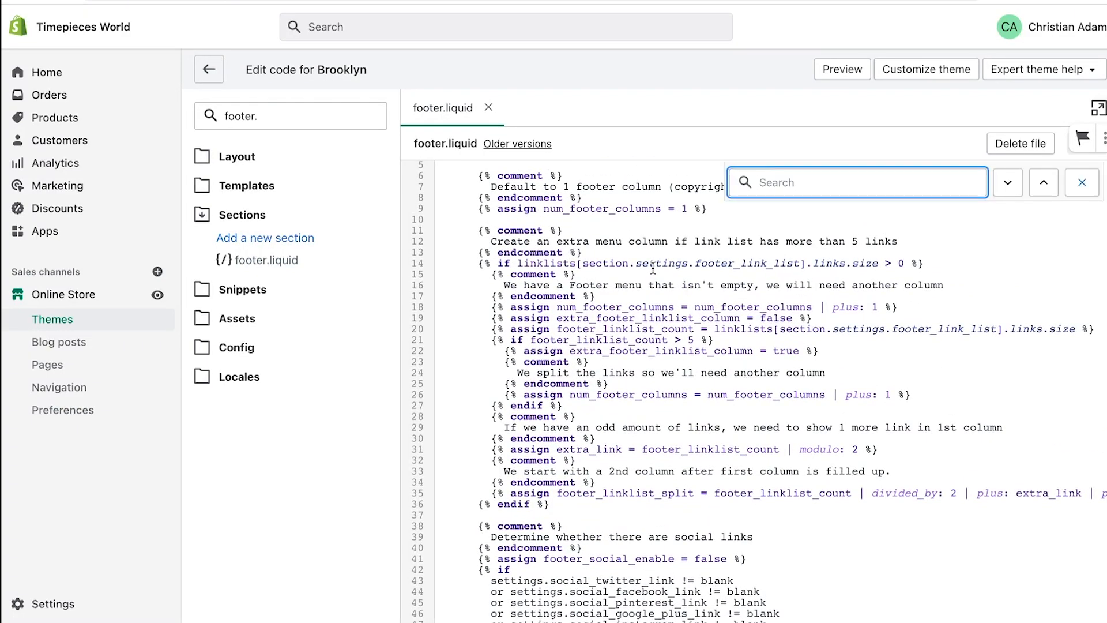
text(powered)
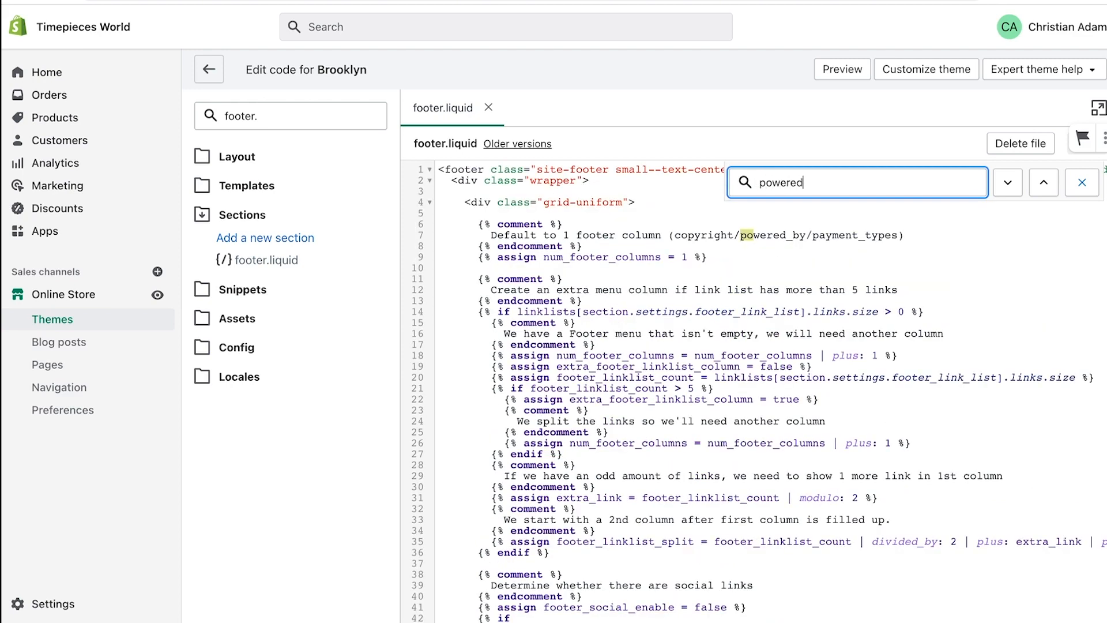
text(_by_link)
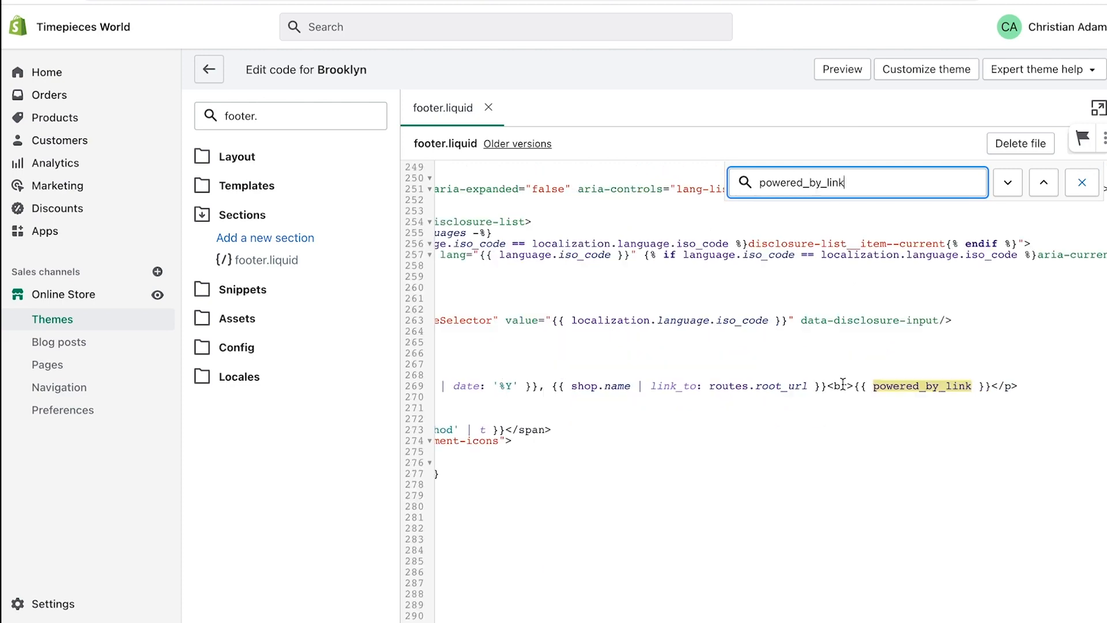
click(831, 385)
drag(831, 385, 990, 387)
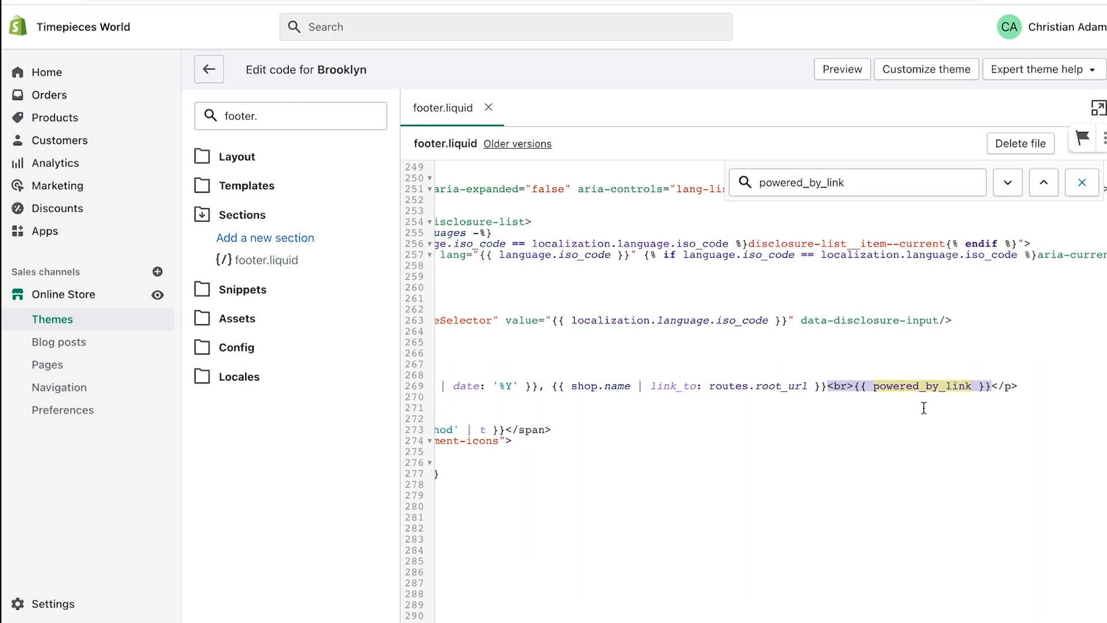
key(BackSpace)
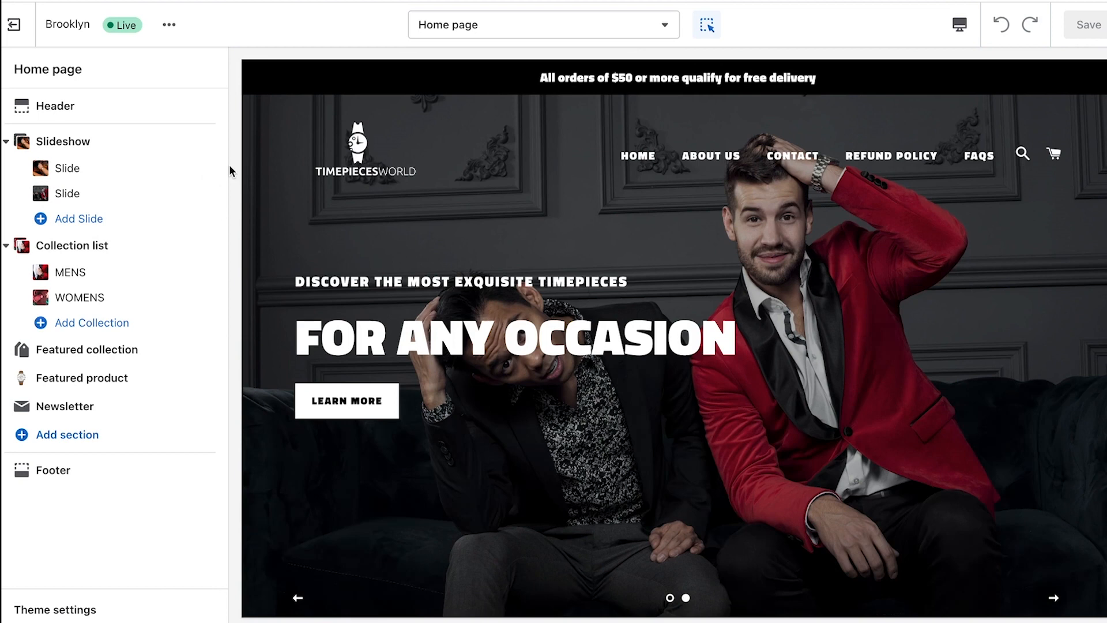
Upload favicon.png as the store favicon in the theme's Favicon settings
click(12, 601)
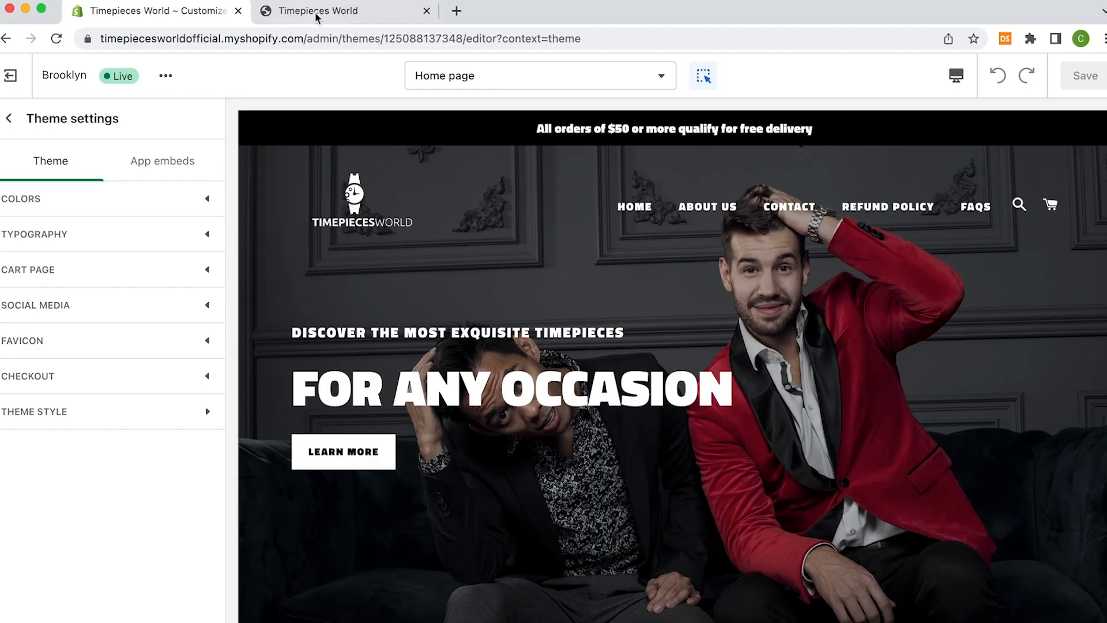
click(314, 11)
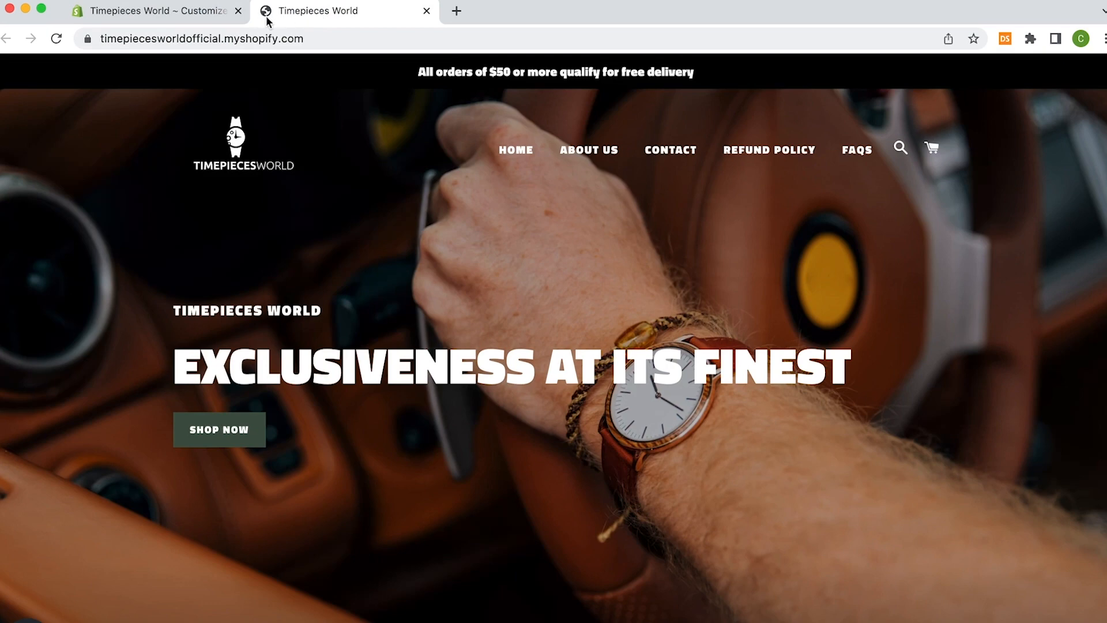
click(149, 17)
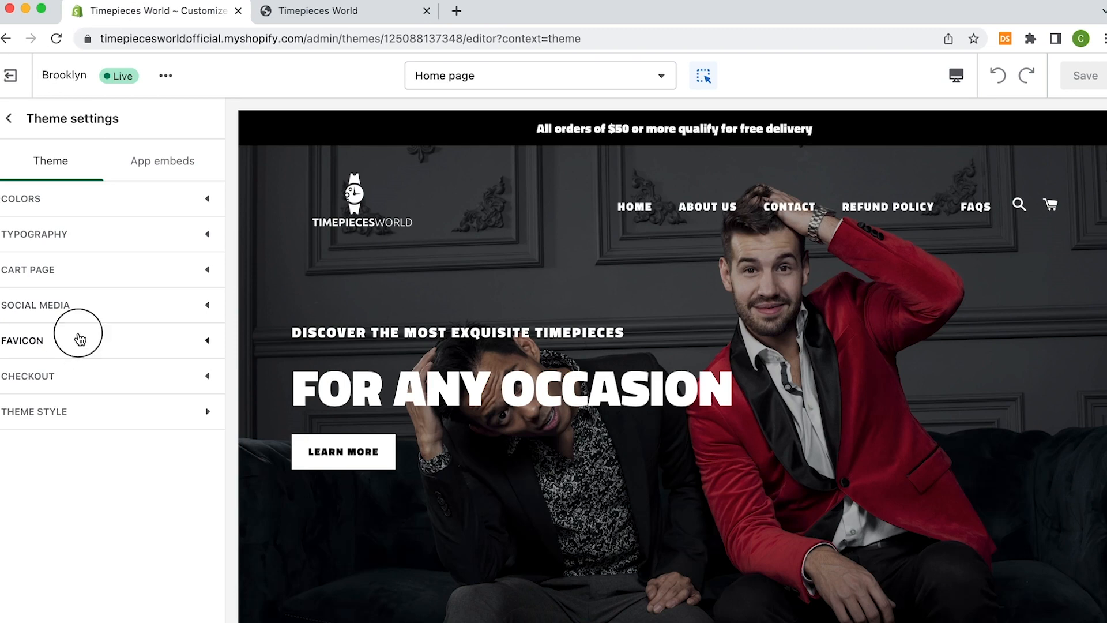
click(80, 340)
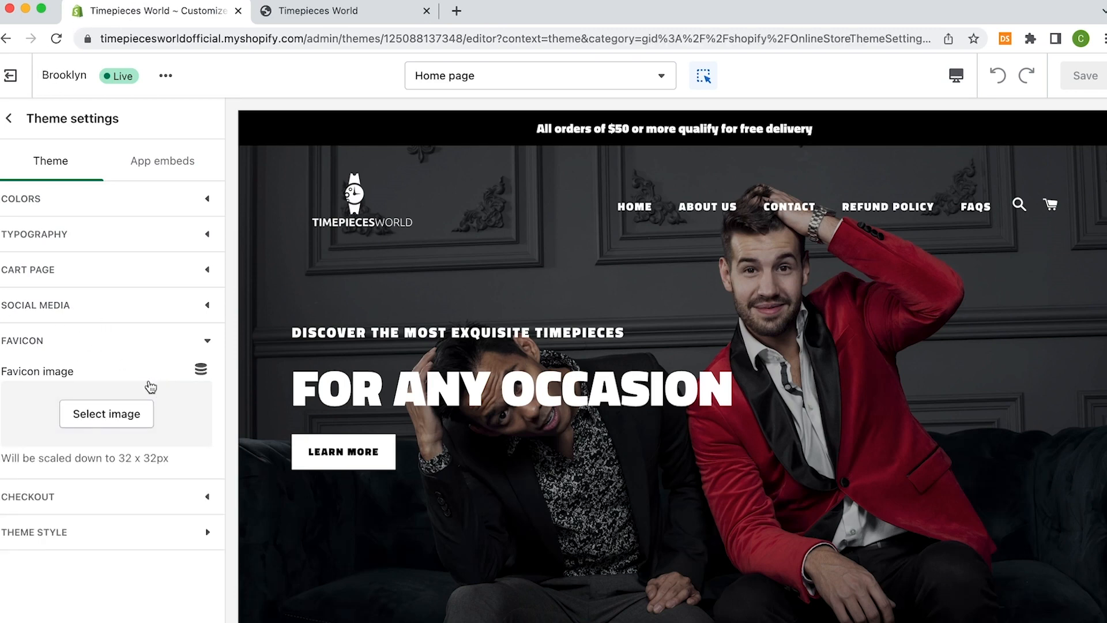
click(134, 427)
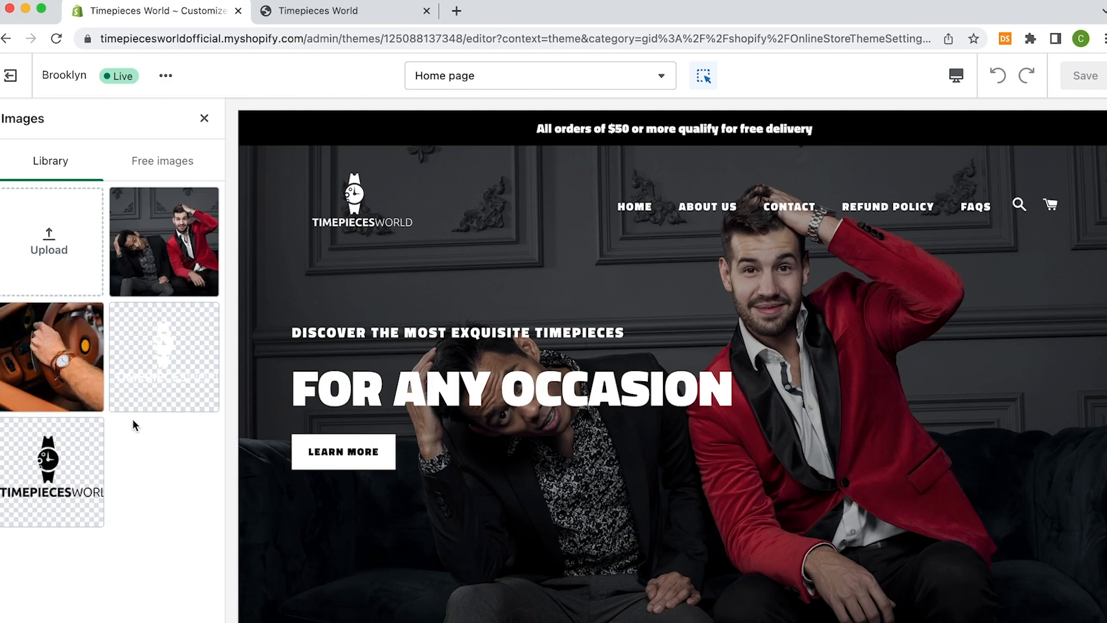
click(19, 255)
click(589, 223)
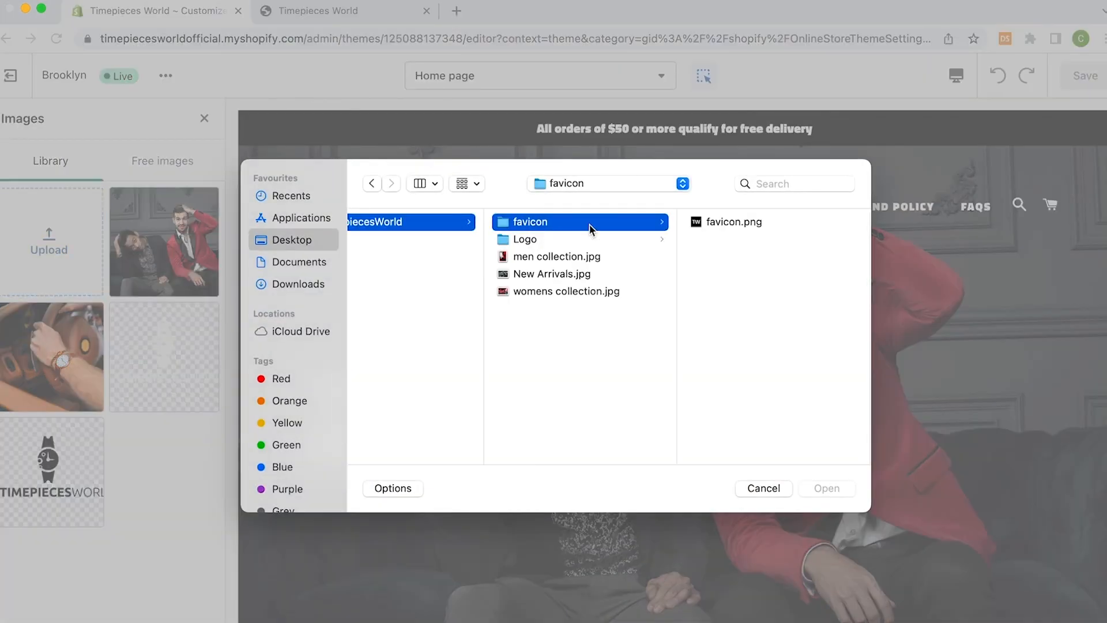
click(715, 222)
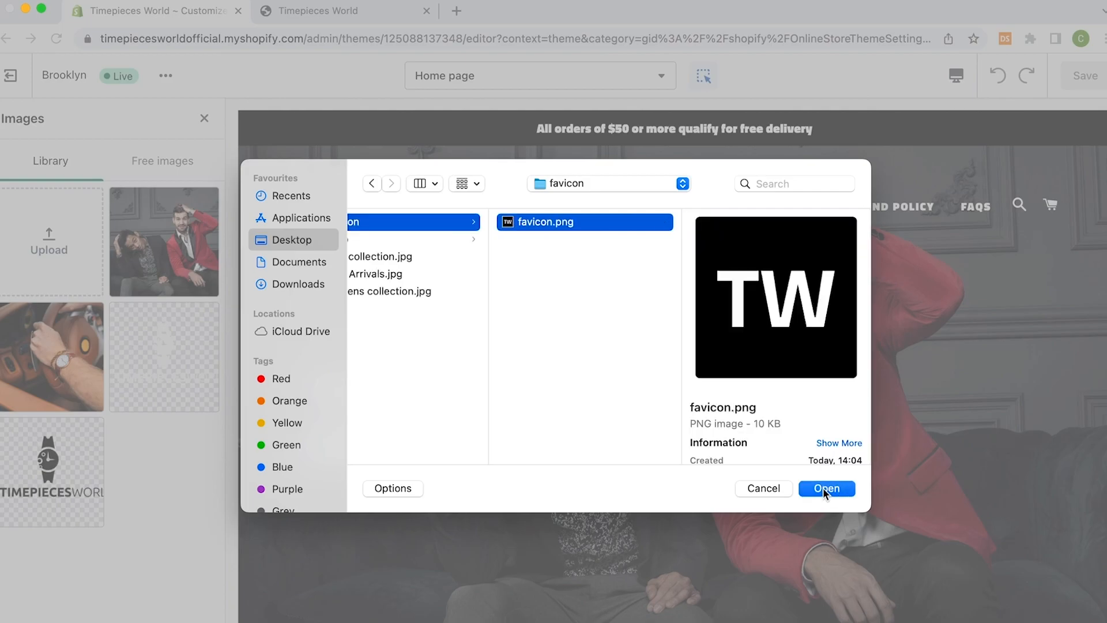
click(825, 488)
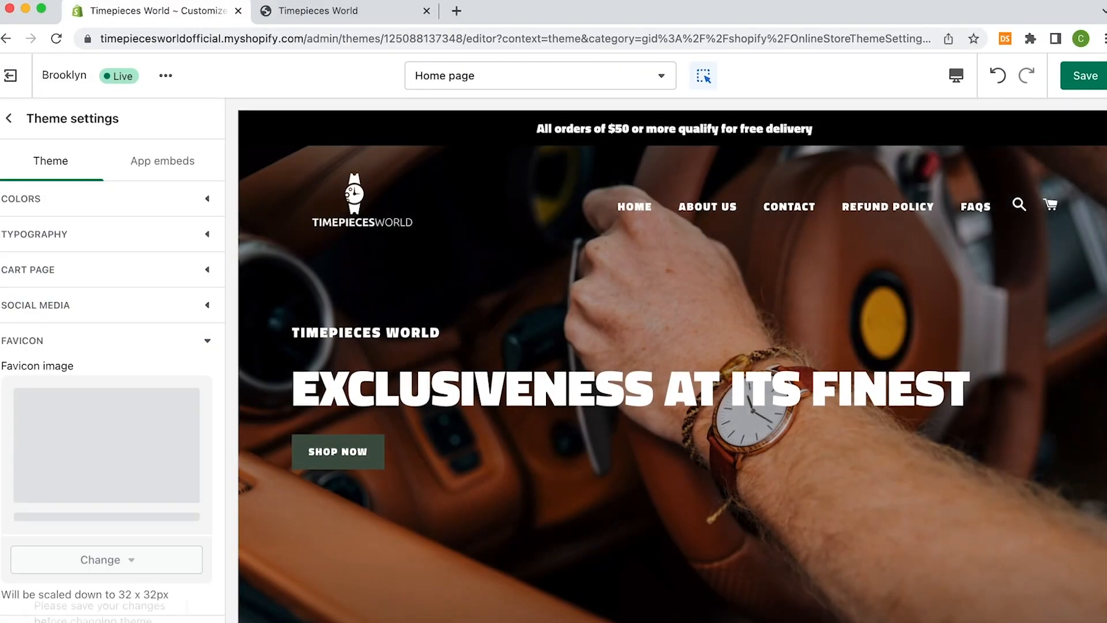
Save the theme and reload the live storefront to confirm the TW favicon
click(1084, 75)
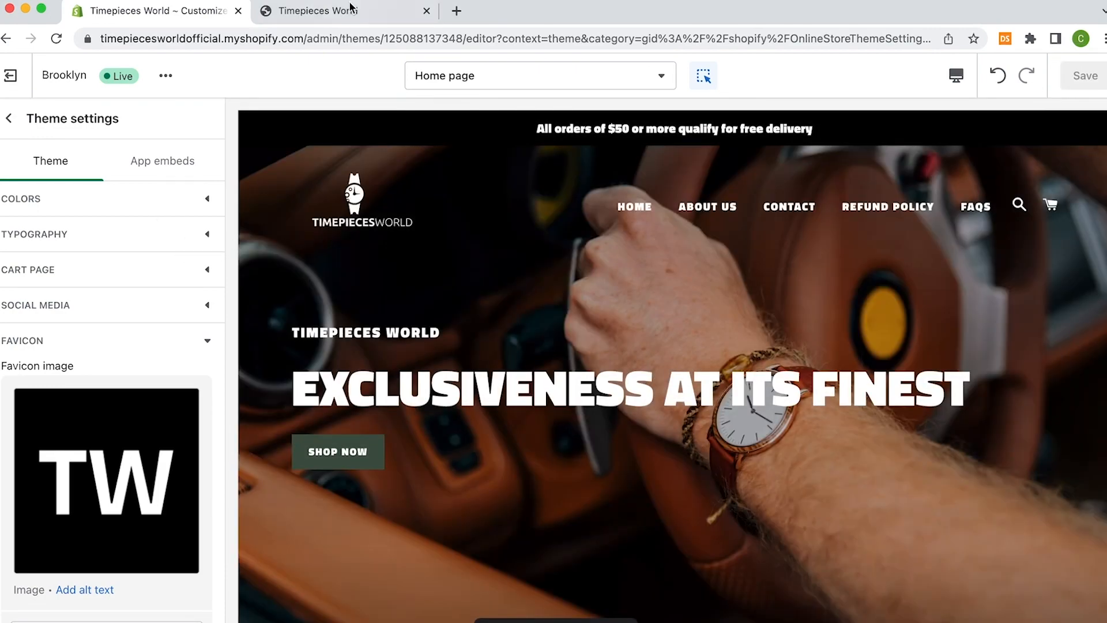
click(353, 11)
click(53, 40)
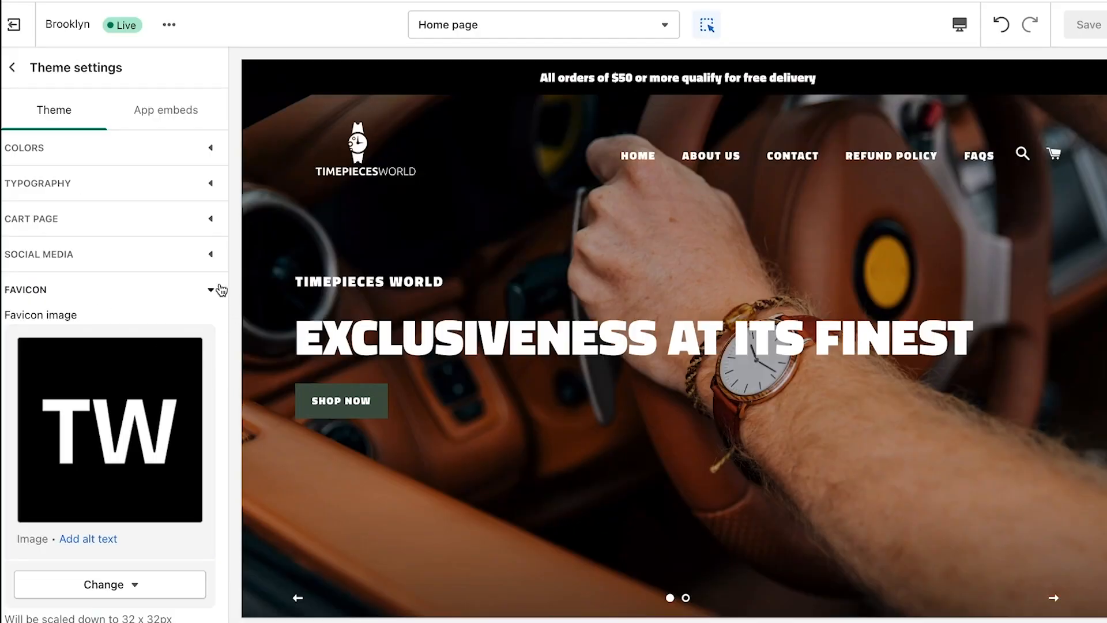
Set the TIMEPIECESWORLD logo as the checkout logo and save
click(212, 290)
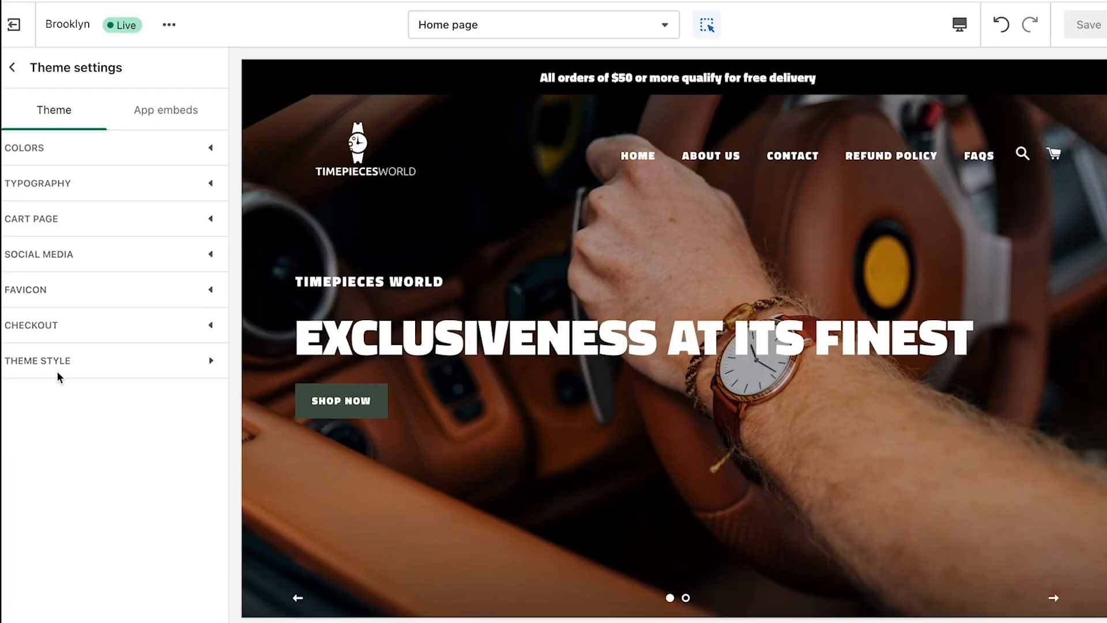
click(44, 325)
scroll(202, 377, down, 2)
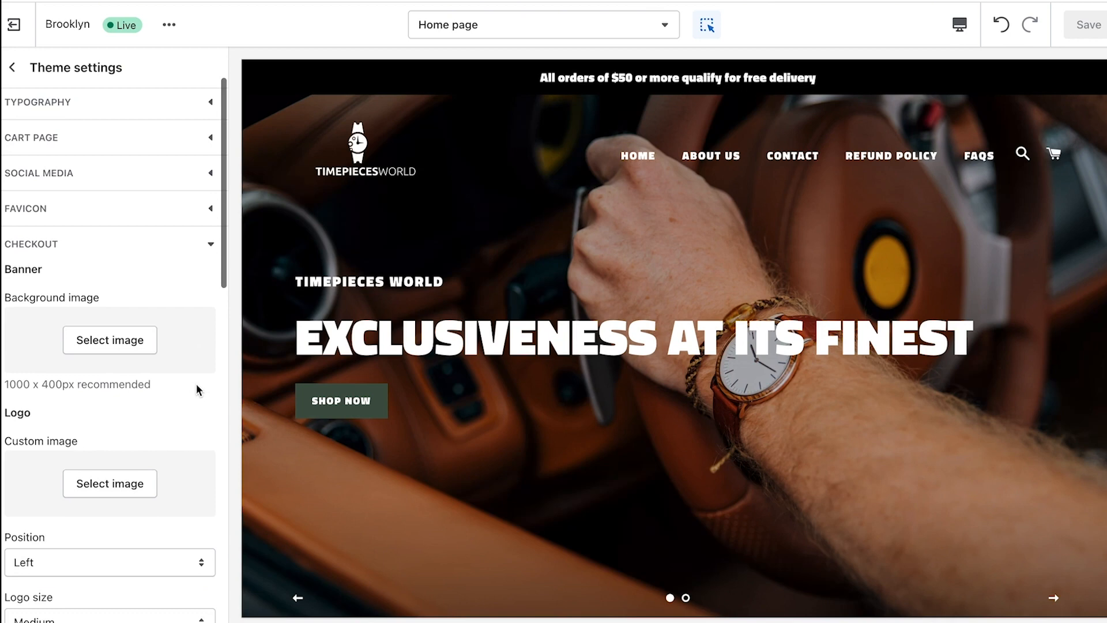
scroll(198, 390, down, 1)
click(91, 455)
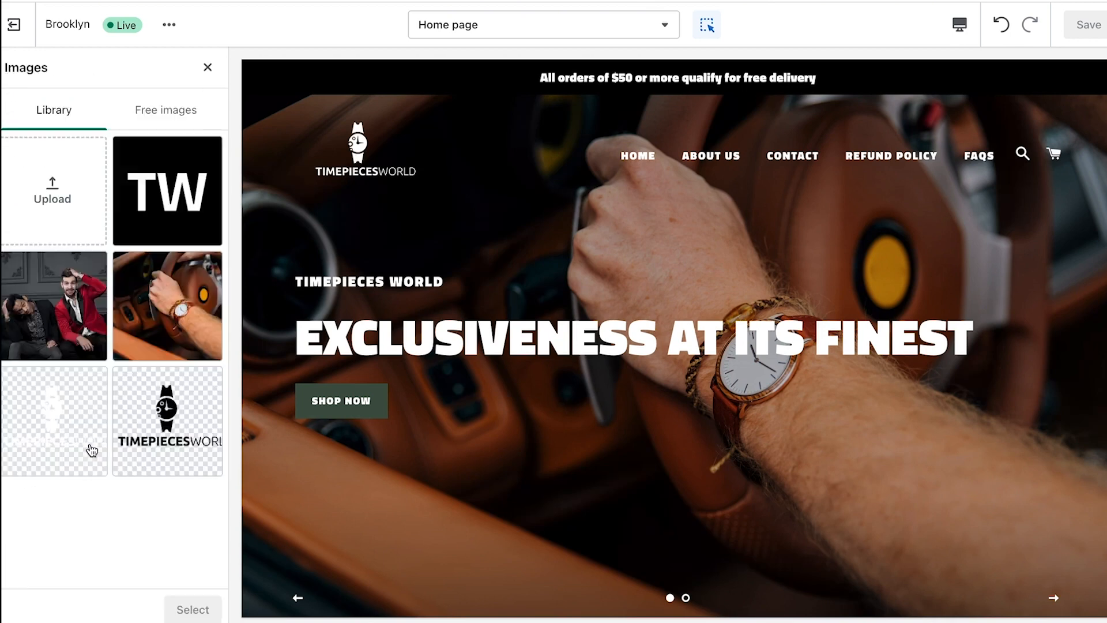
click(173, 415)
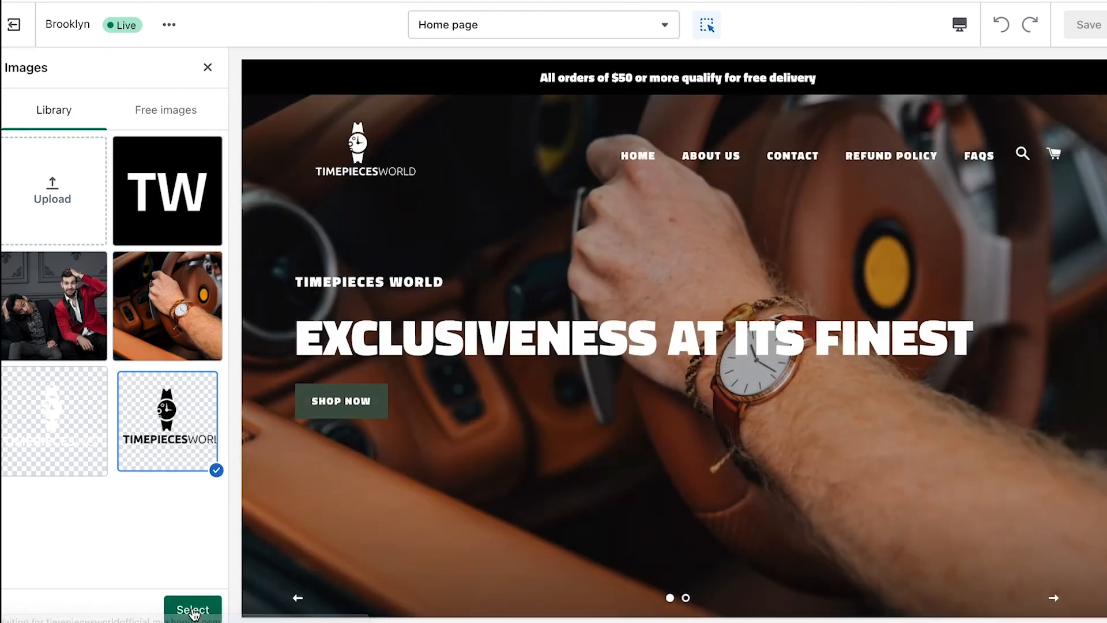
click(183, 608)
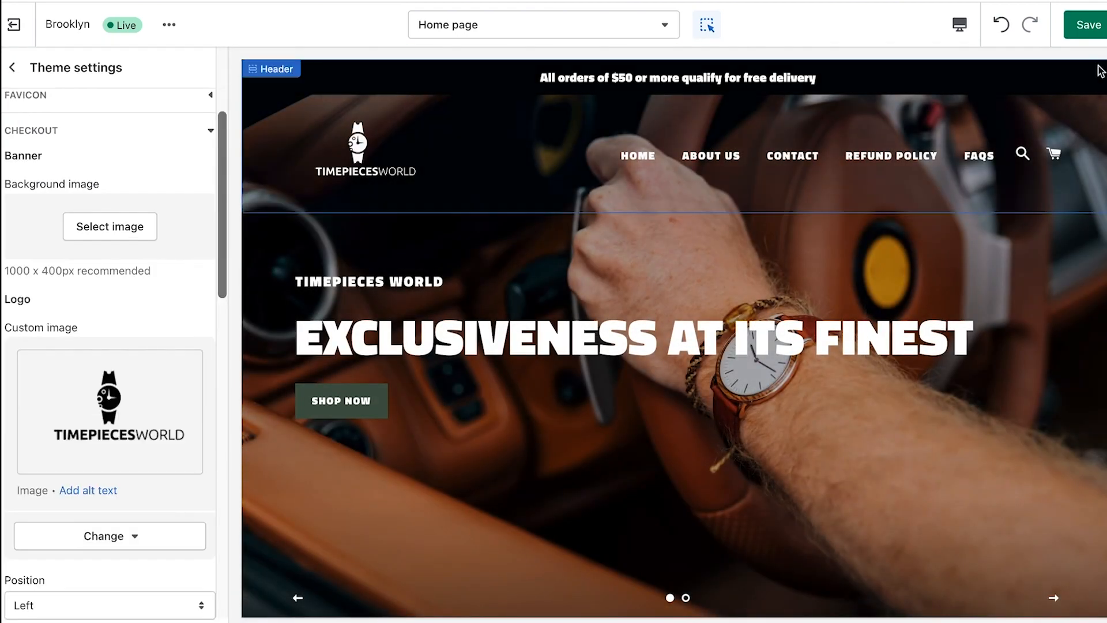
click(1076, 33)
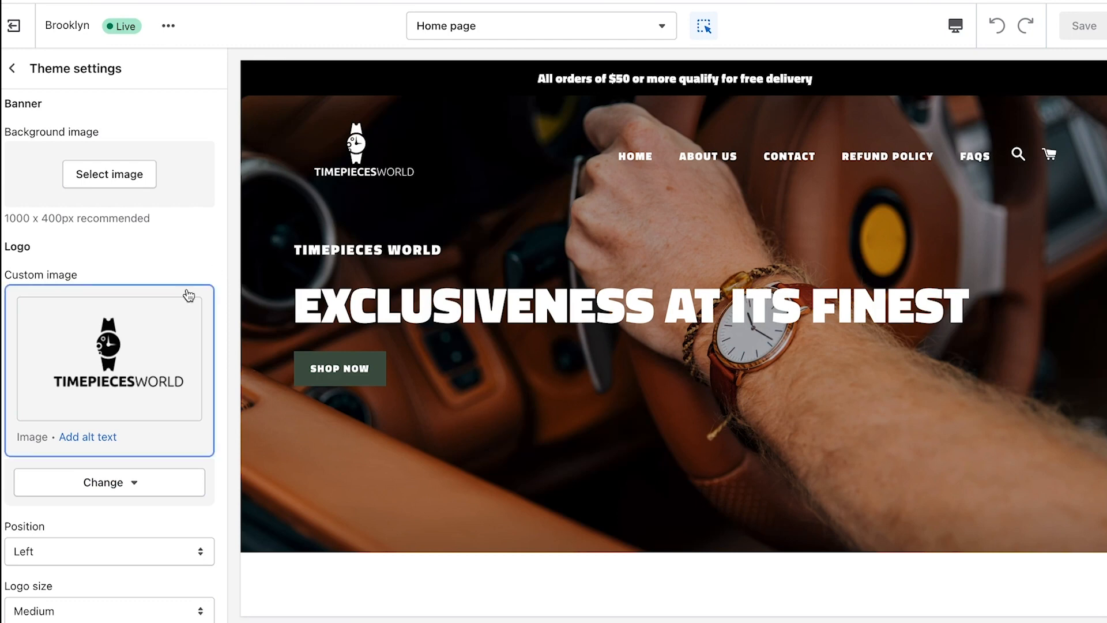
Change the checkout accent colour to the already-used dark green and save
scroll(186, 291, down, 8)
scroll(186, 289, down, 7)
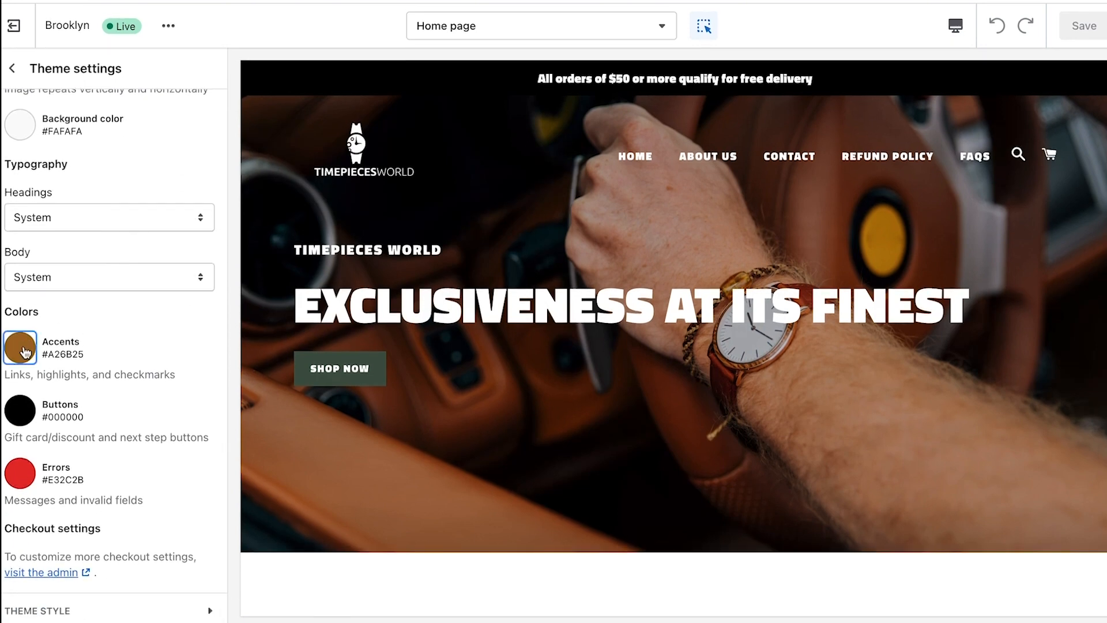
click(25, 350)
click(72, 282)
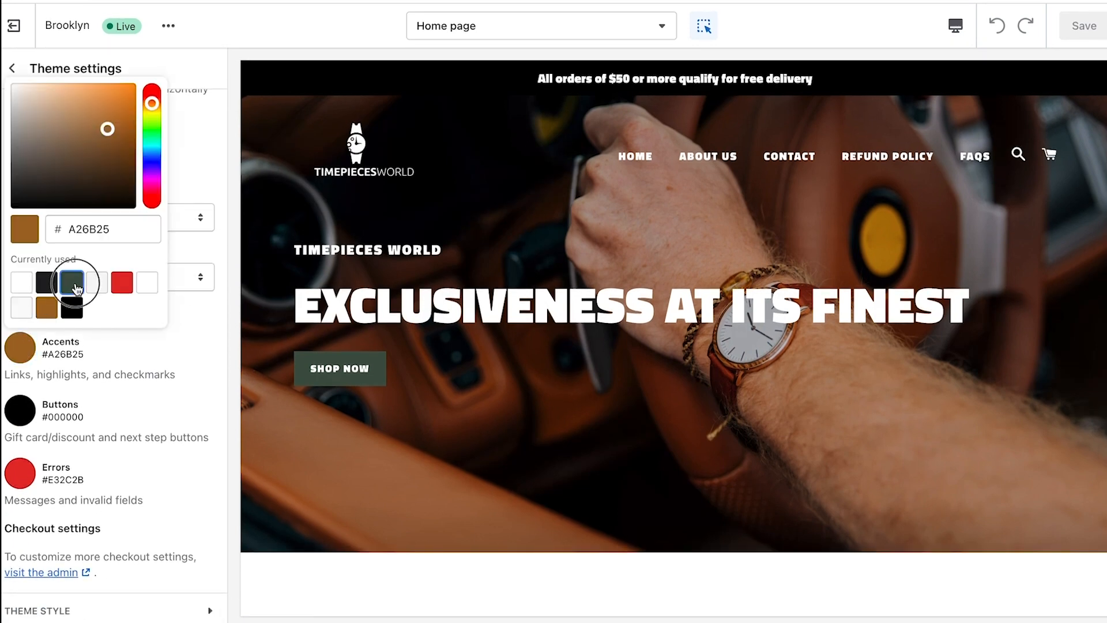
click(198, 321)
click(1084, 25)
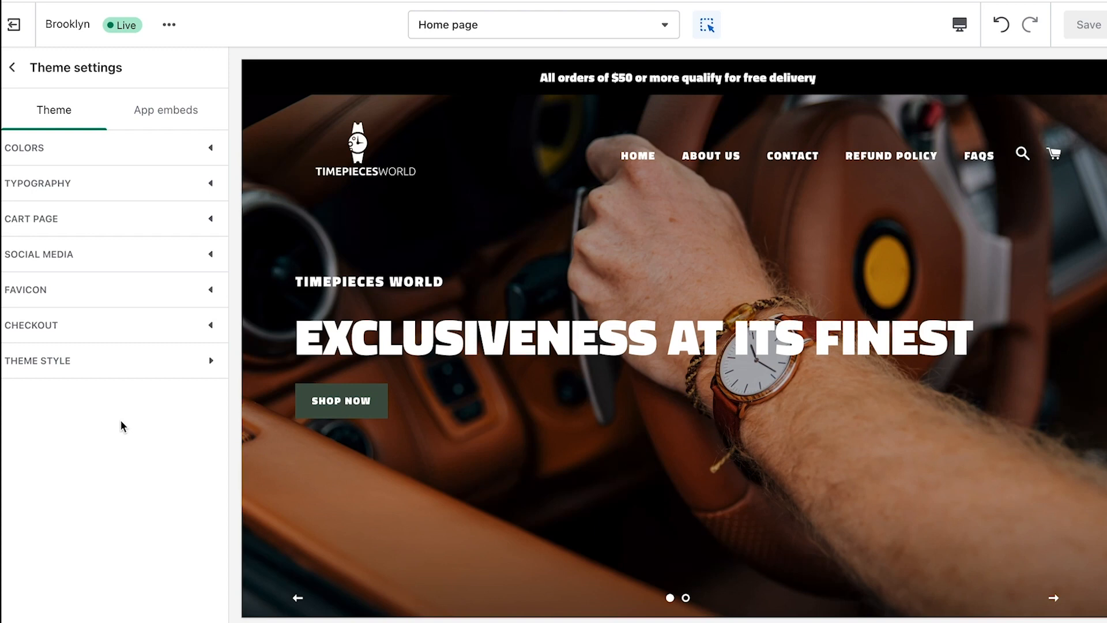
Preview the homepage in mobile layout and scroll through it
click(960, 25)
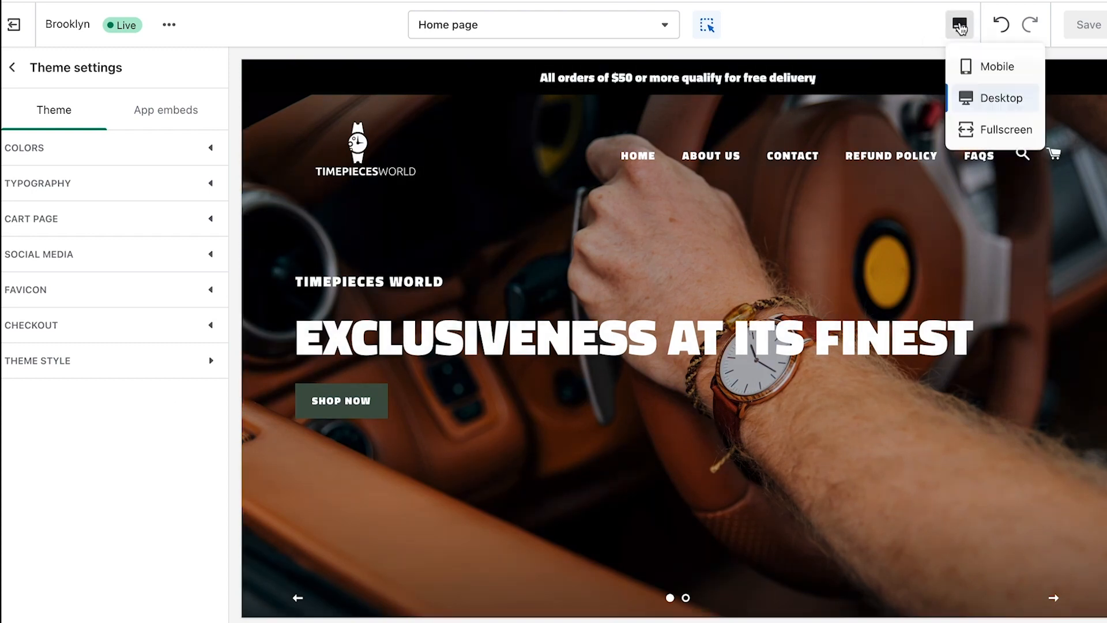
click(969, 71)
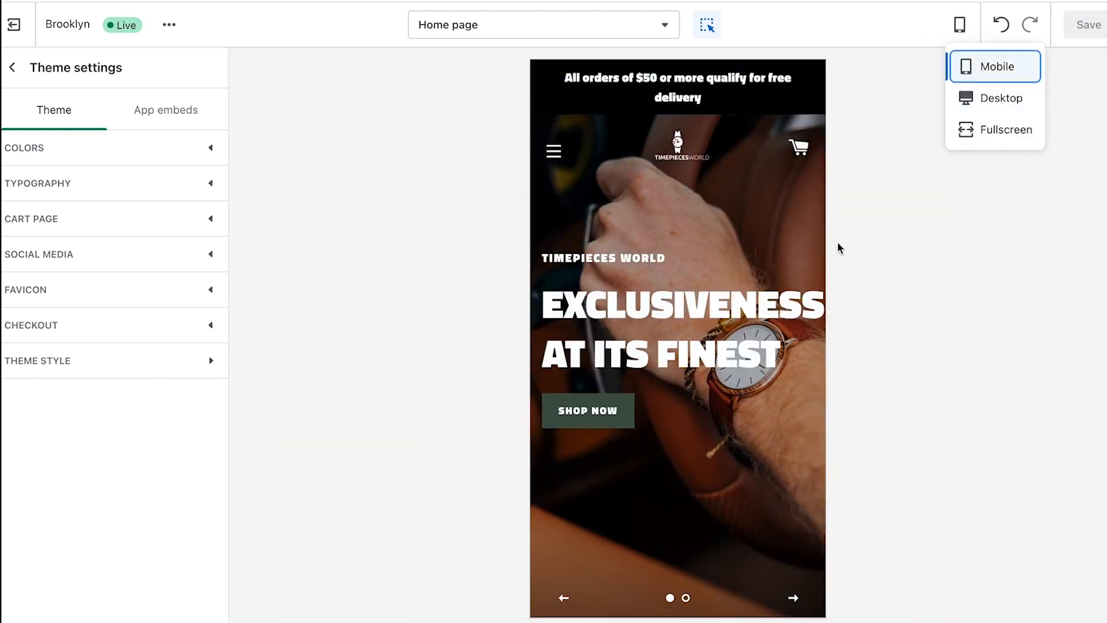
click(841, 248)
scroll(788, 237, down, 2)
scroll(788, 238, up, 2)
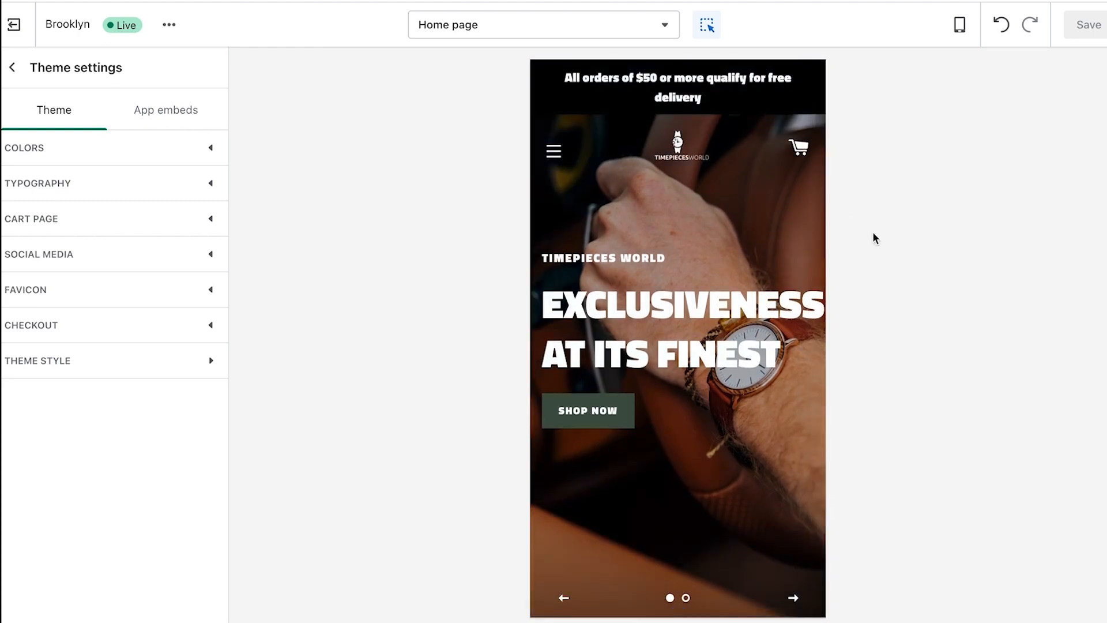
scroll(808, 150, down, 10)
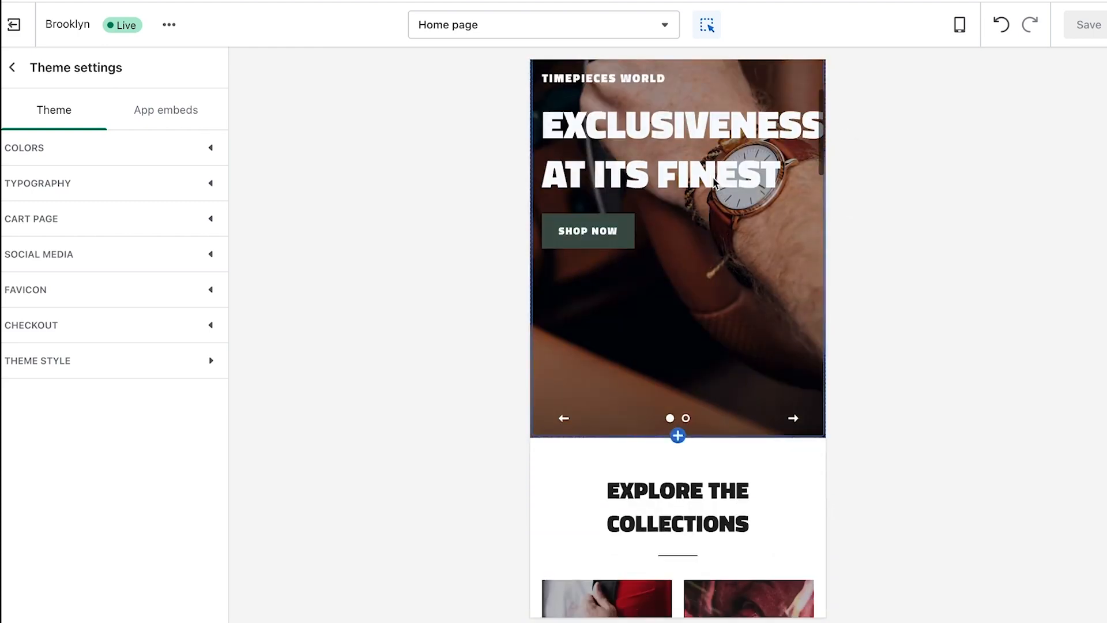
scroll(716, 183, down, 20)
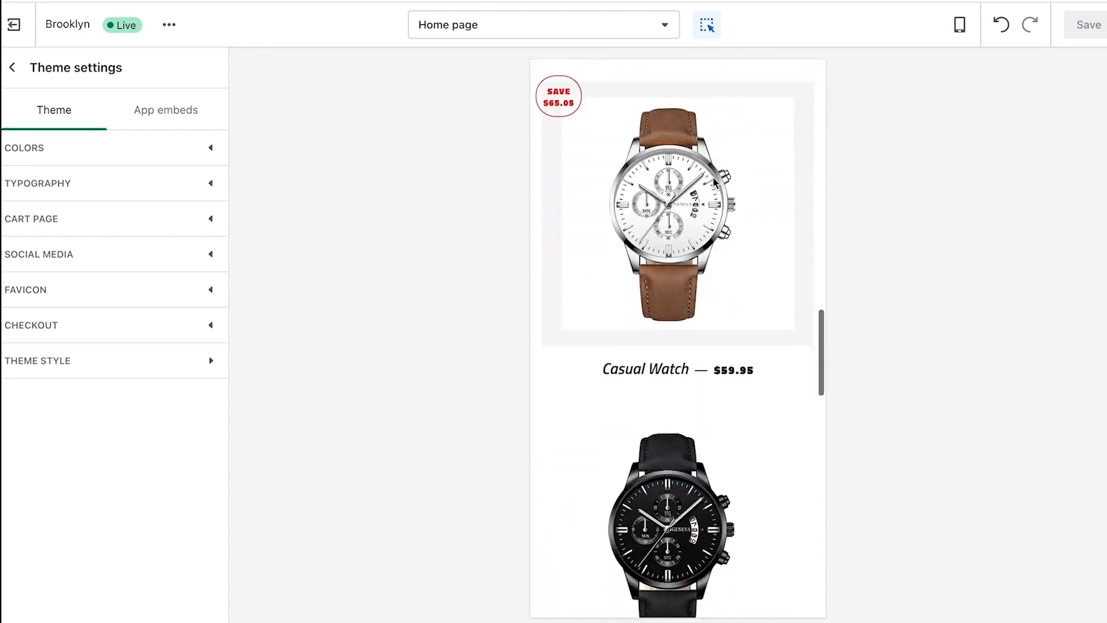
scroll(715, 182, down, 17)
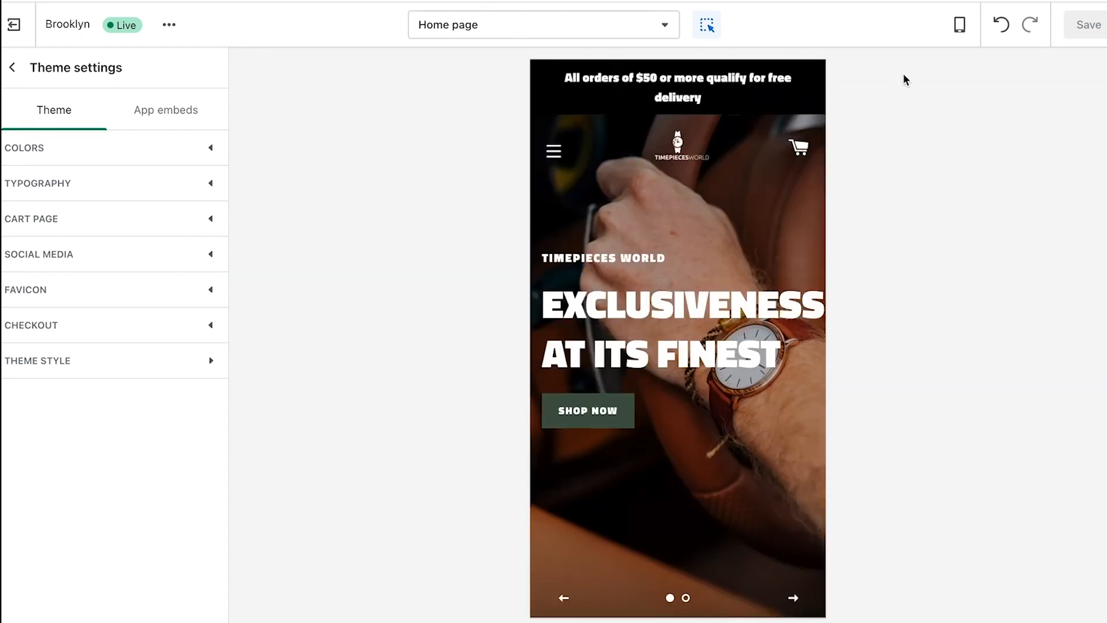
Switch the preview back to desktop and exit the theme editor to Themes
click(951, 27)
click(962, 98)
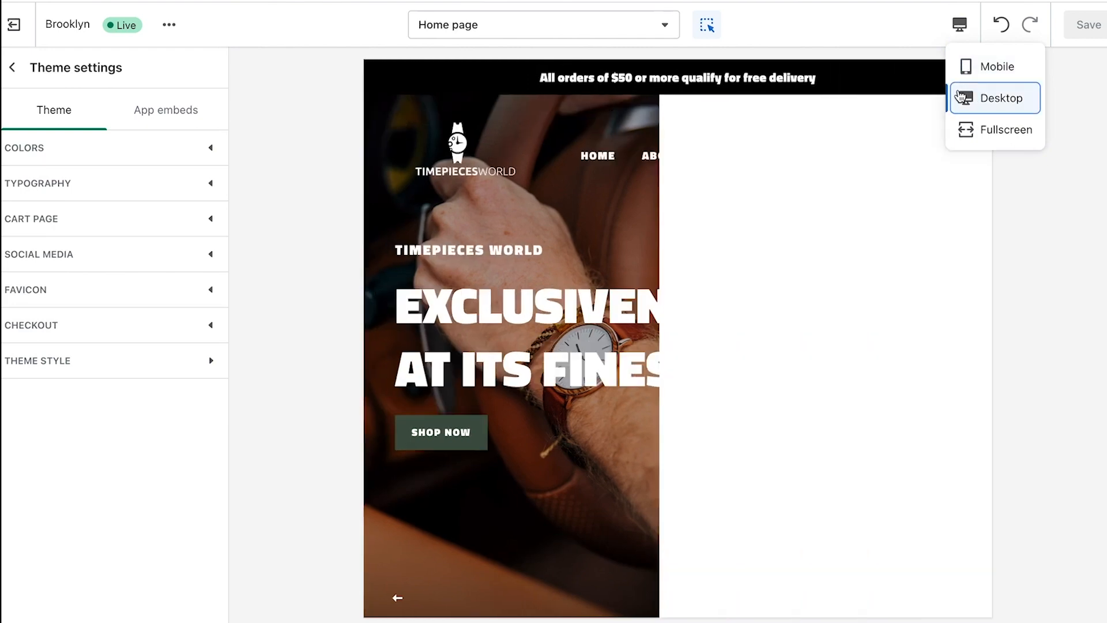
click(226, 434)
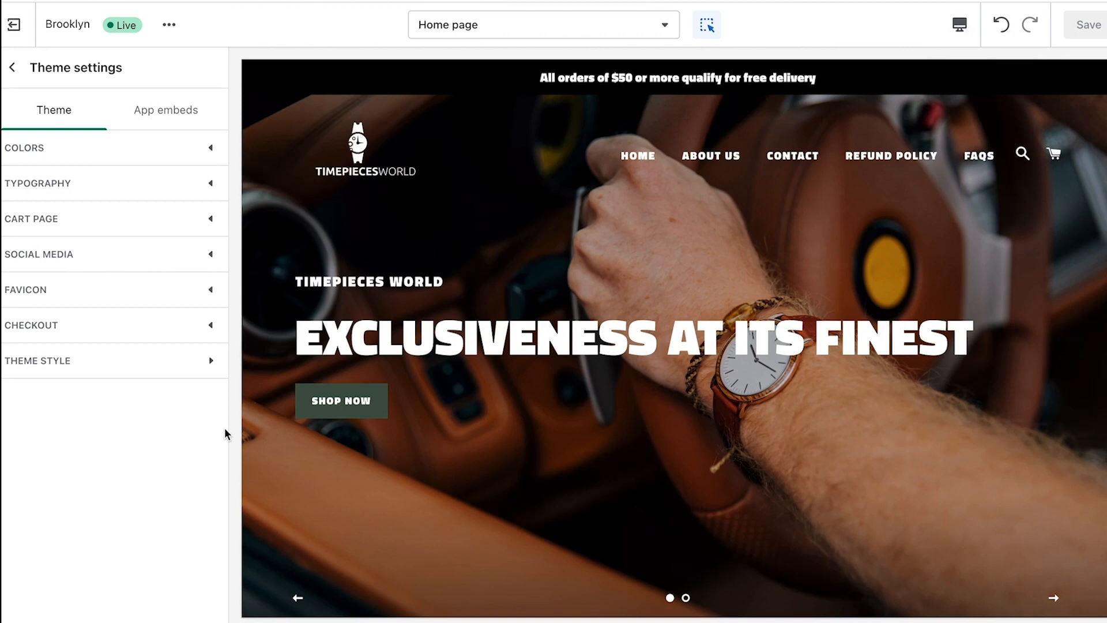
click(14, 24)
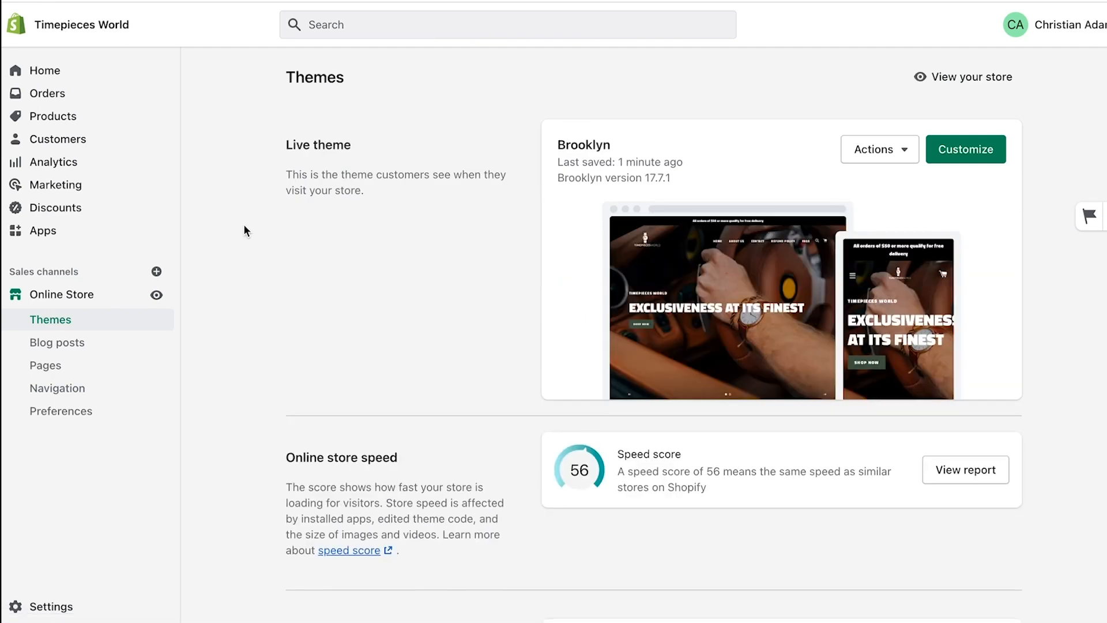
In Preferences, save homepage title 'Timepieces World - Official Website' and a meta description about affordable watches
click(66, 412)
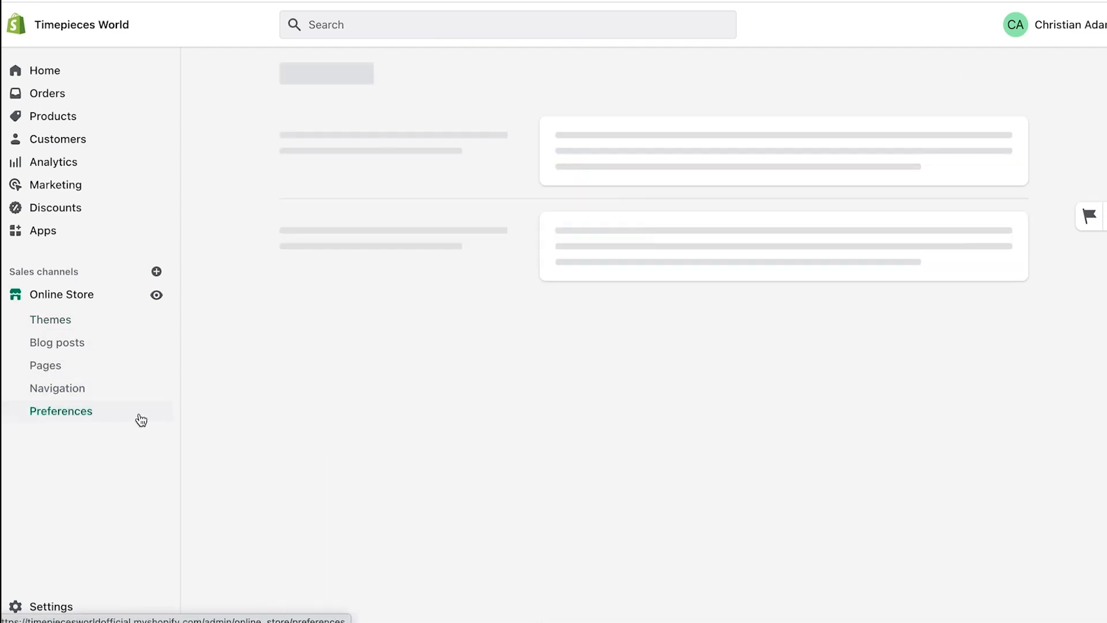
click(683, 146)
text(Timepieces World - Official Website)
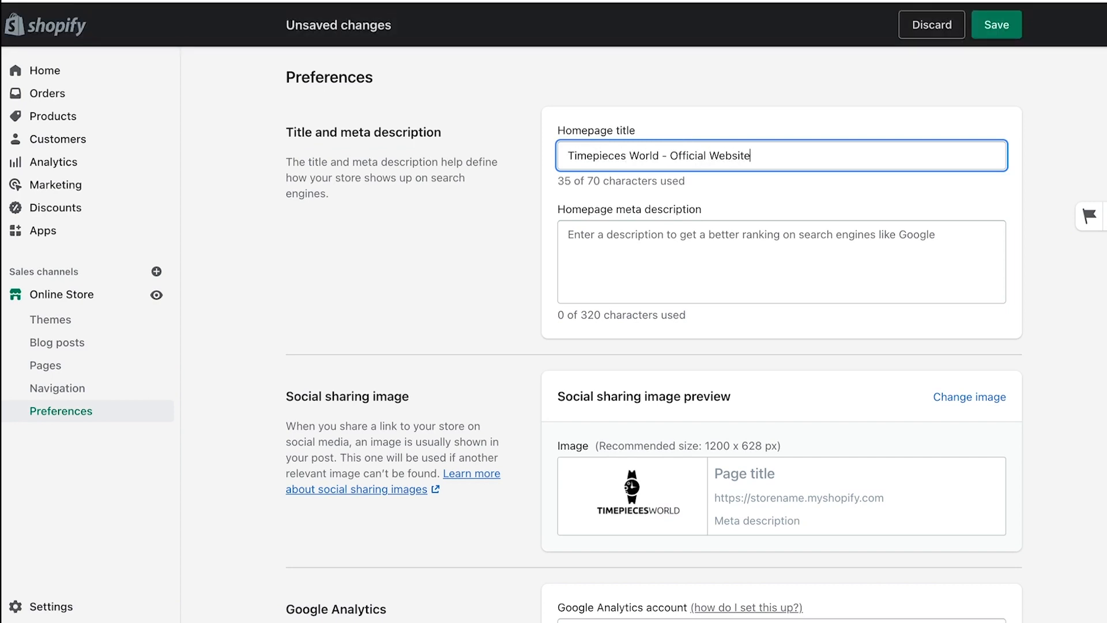
click(625, 231)
text(Do yo)
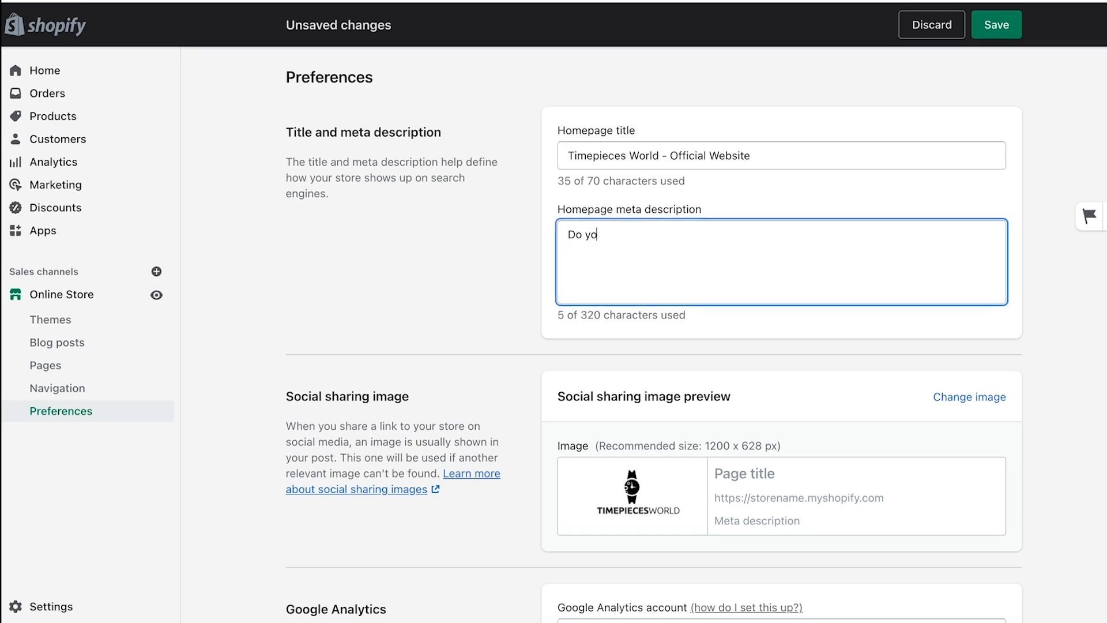
text(u love qualitative & affordable wa)
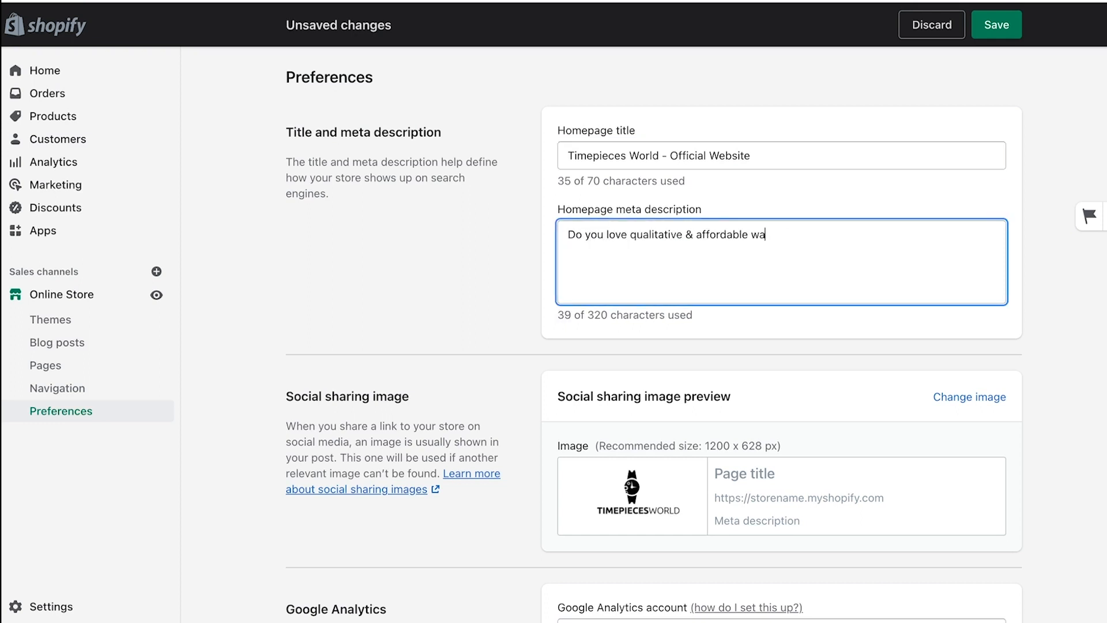
text(tches? If you do, discover our latest men and women timepiece collections t)
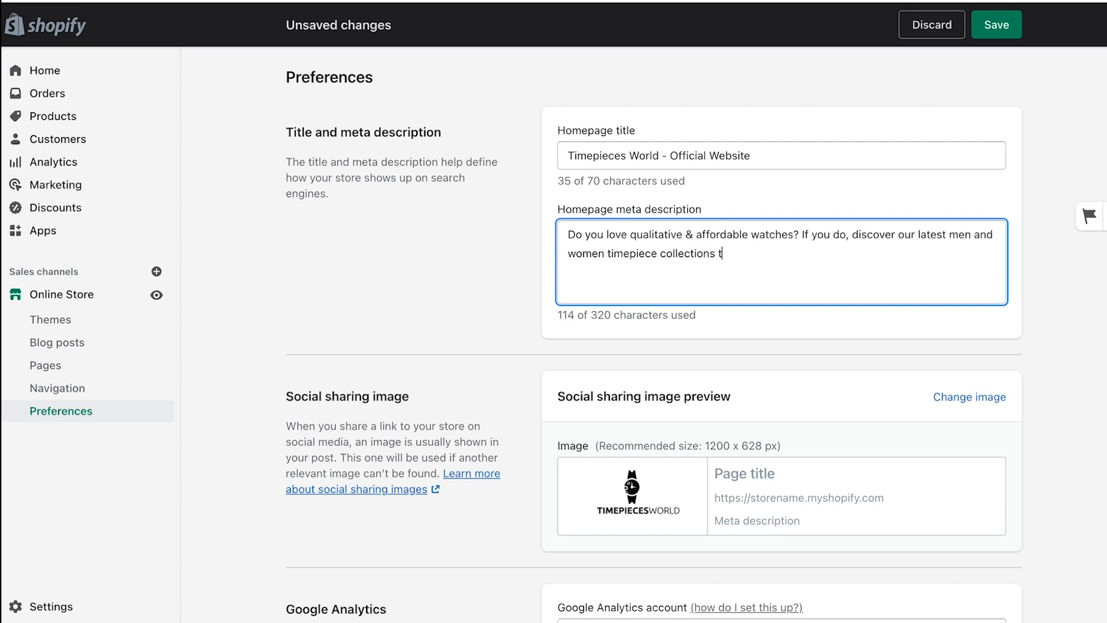
text(oday.)
click(763, 318)
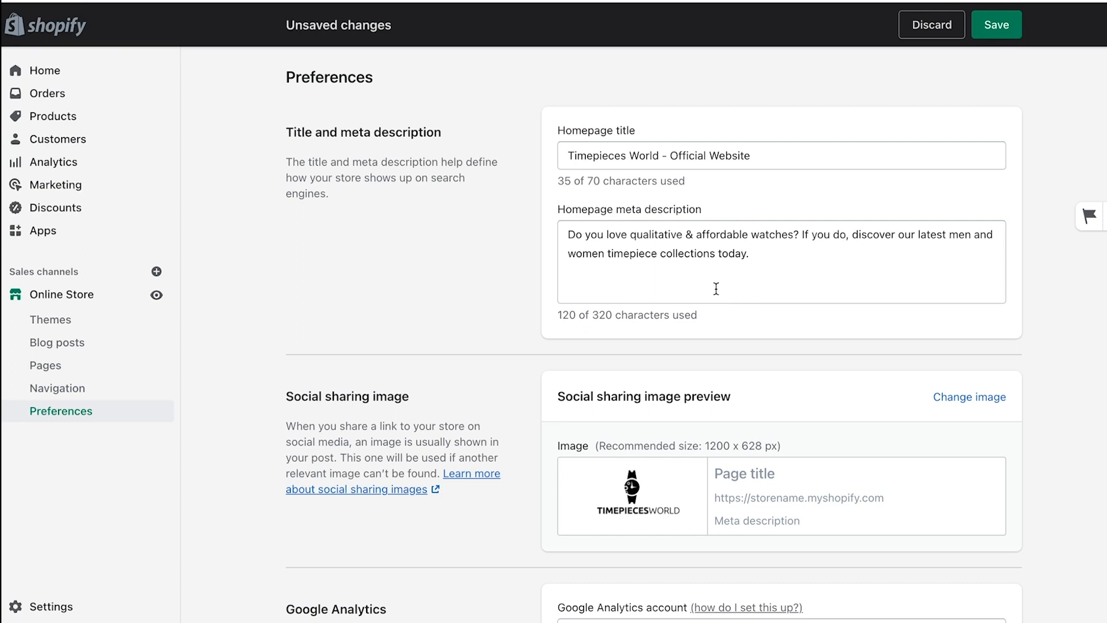
click(997, 25)
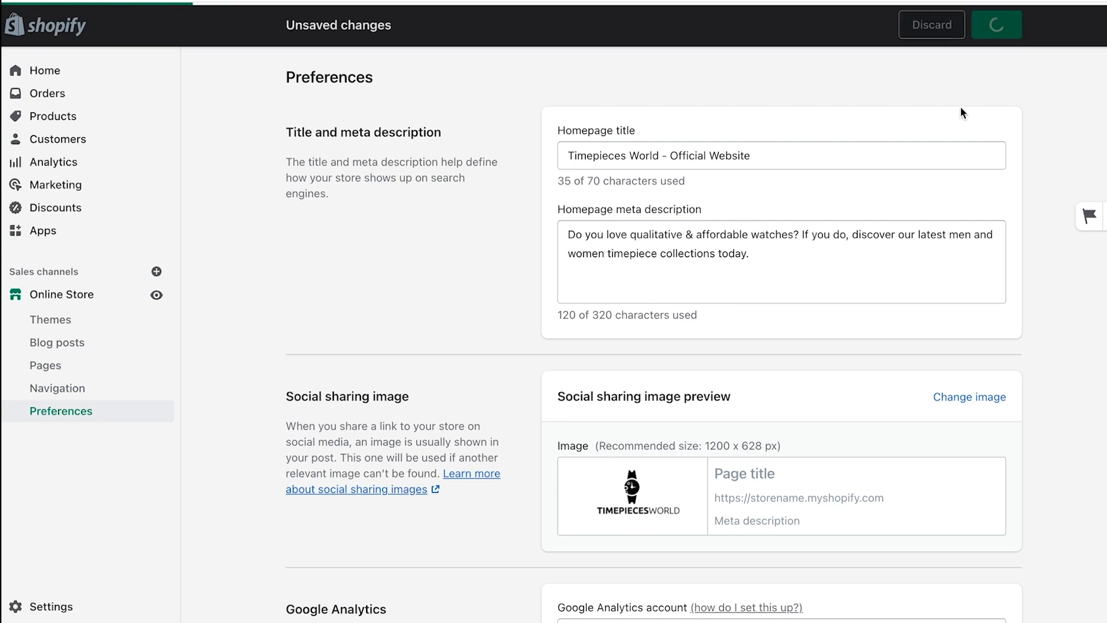